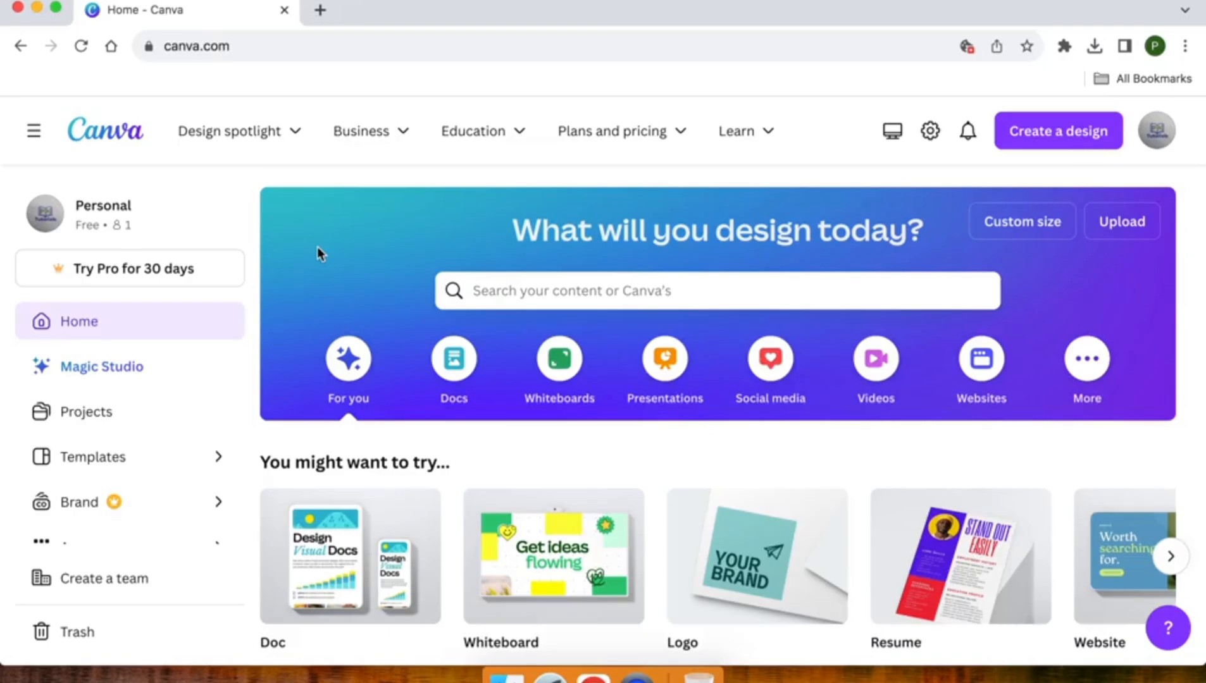
# Page through the home page's 'You might want to try' designs to YouTube Banner and Facebook Post
pyautogui.scroll(-5, 317, 252)
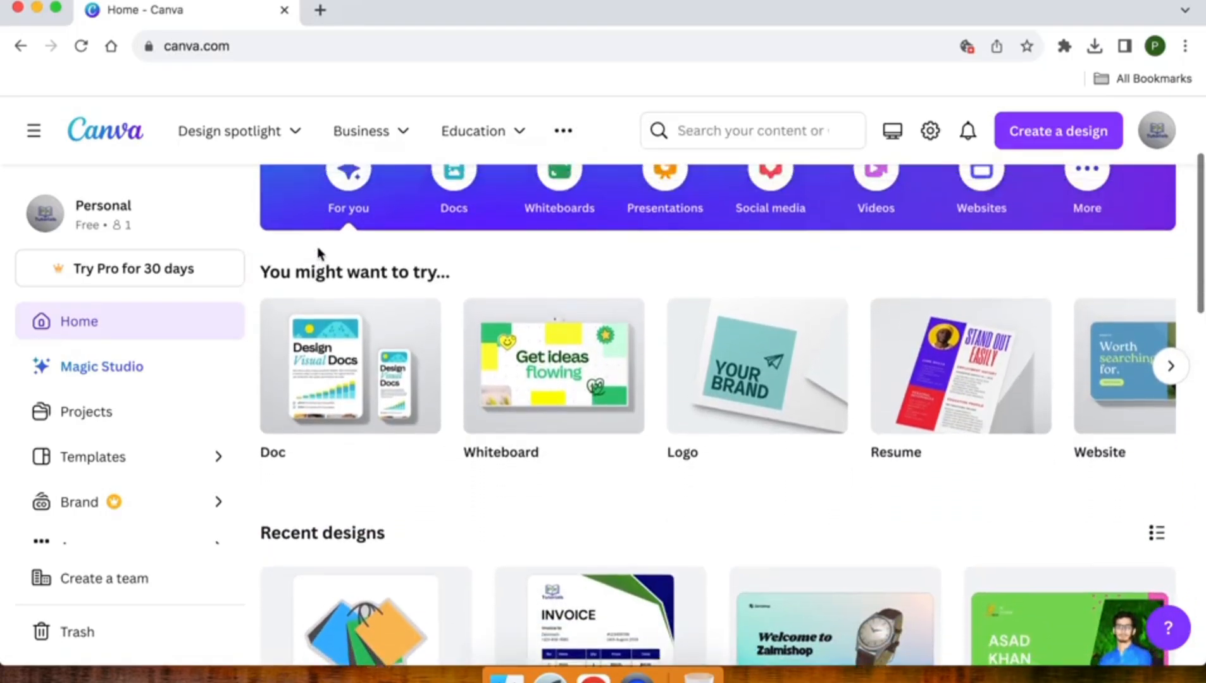
pyautogui.scroll(5, 318, 253)
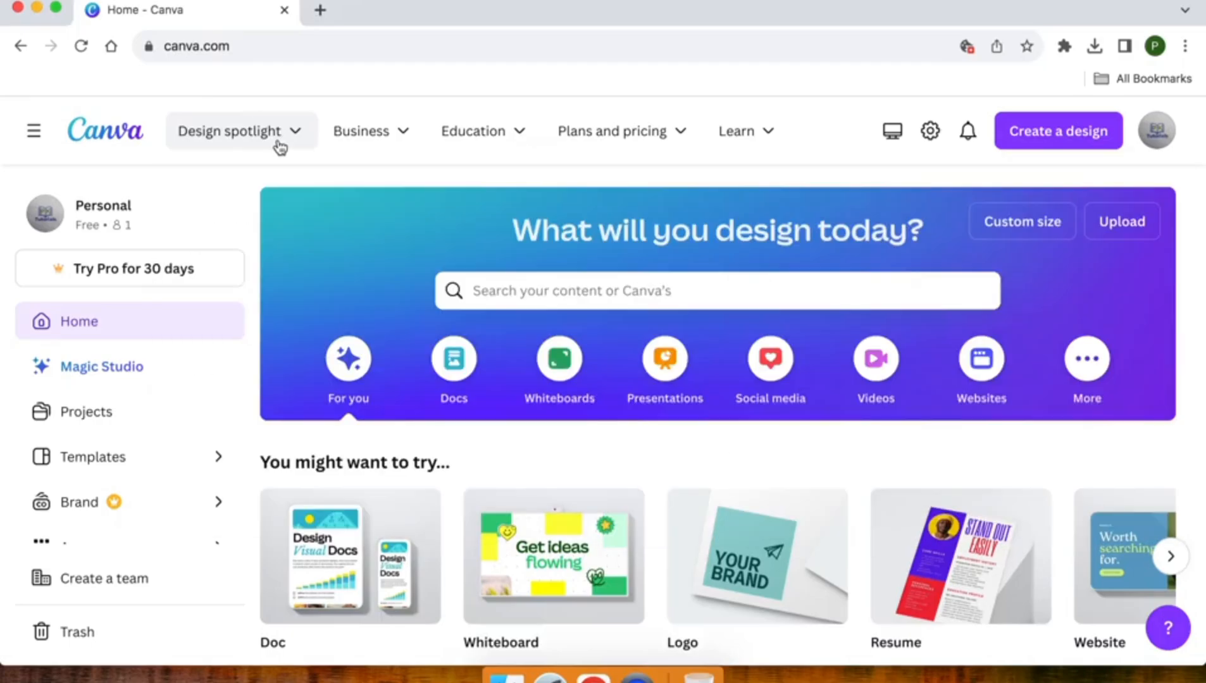
pyautogui.moveTo(279, 147)
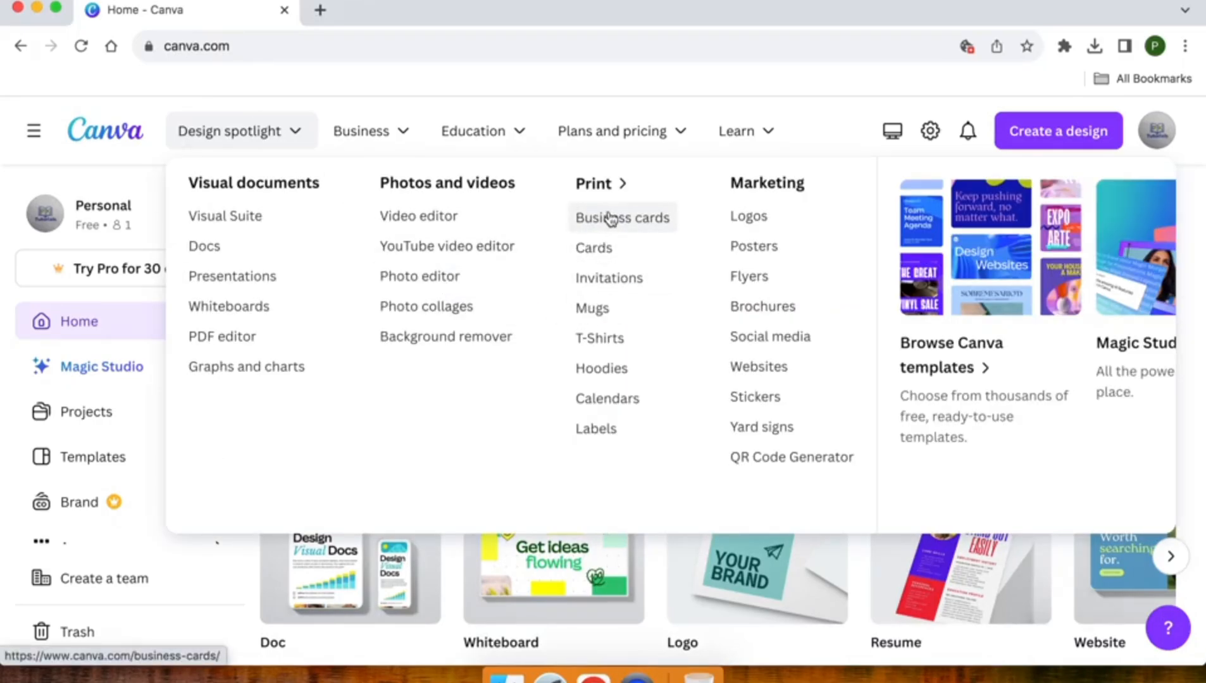
pyautogui.scroll(-3, 718, 432)
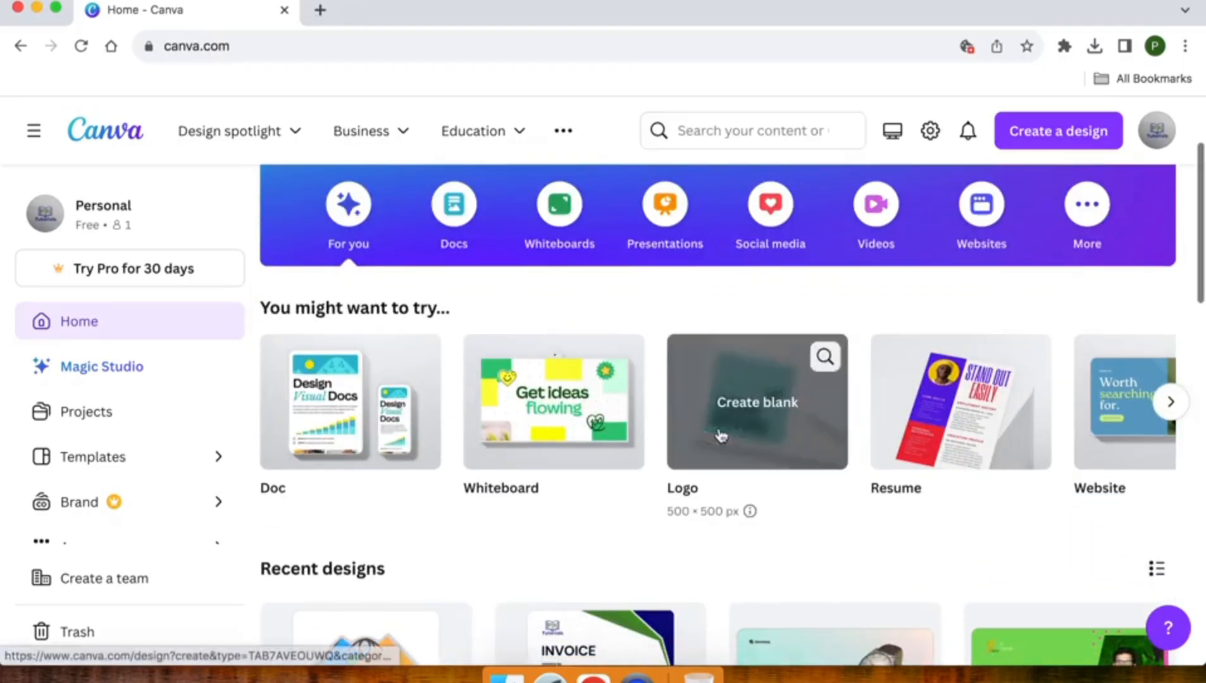
pyautogui.click(1169, 402)
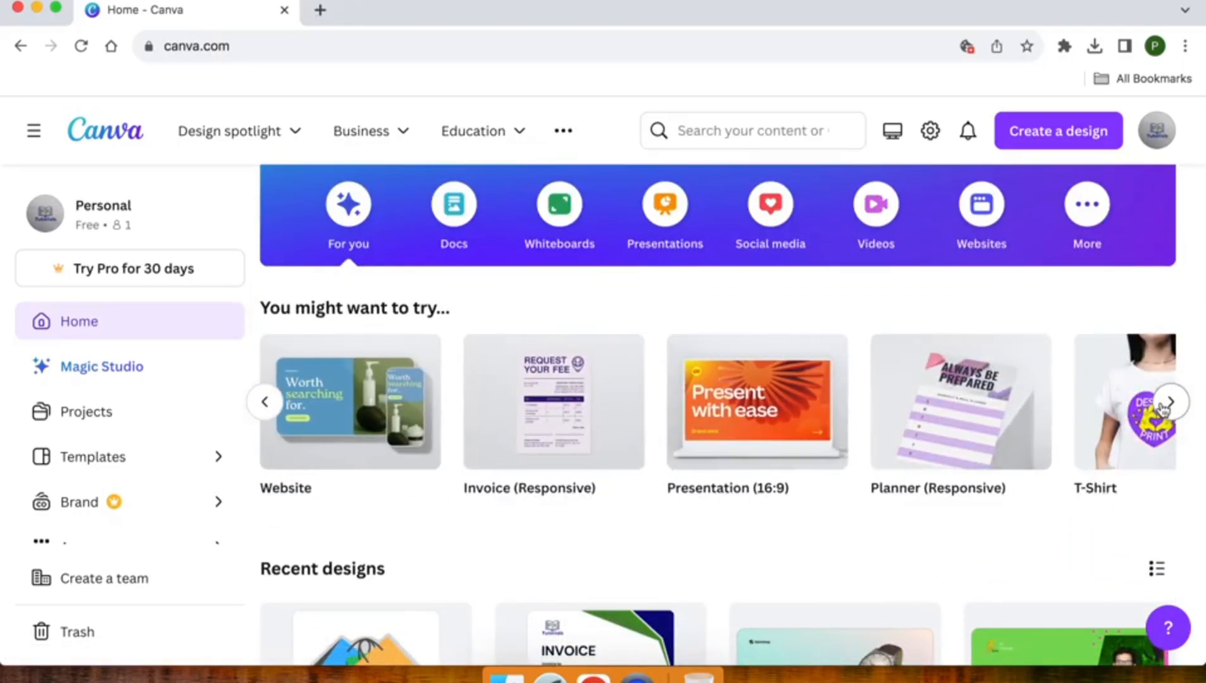
pyautogui.click(1169, 402)
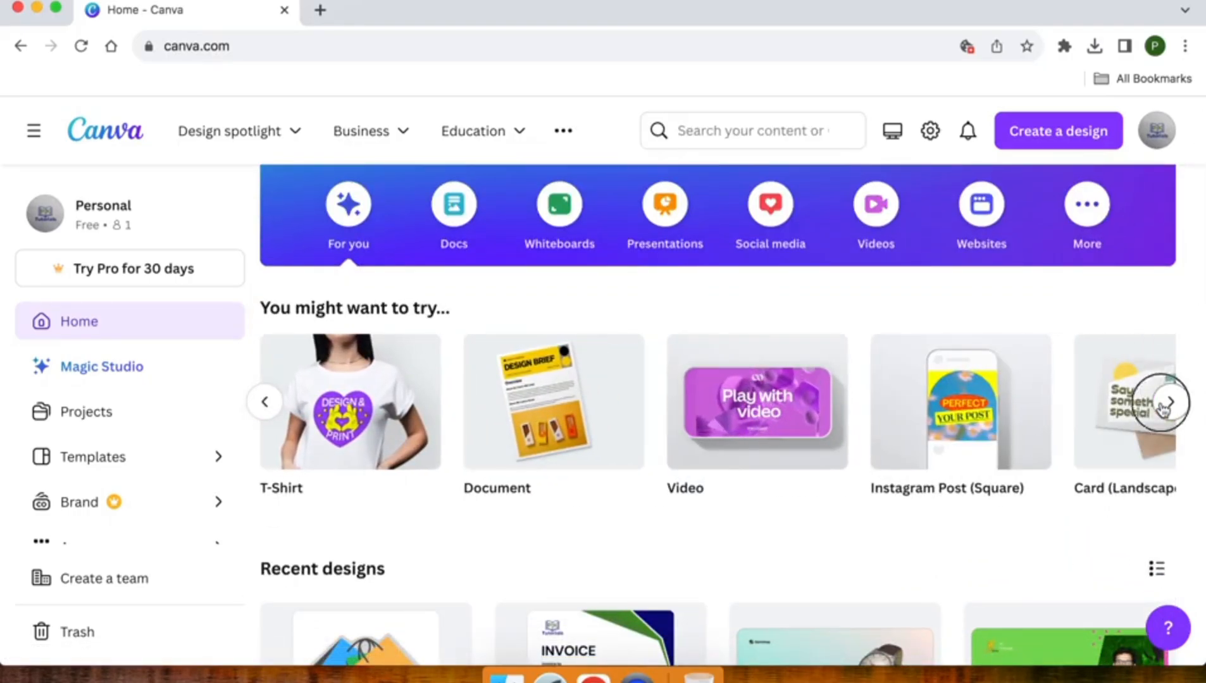
pyautogui.click(1169, 402)
pyautogui.click(1169, 402)
pyautogui.click(1169, 402)
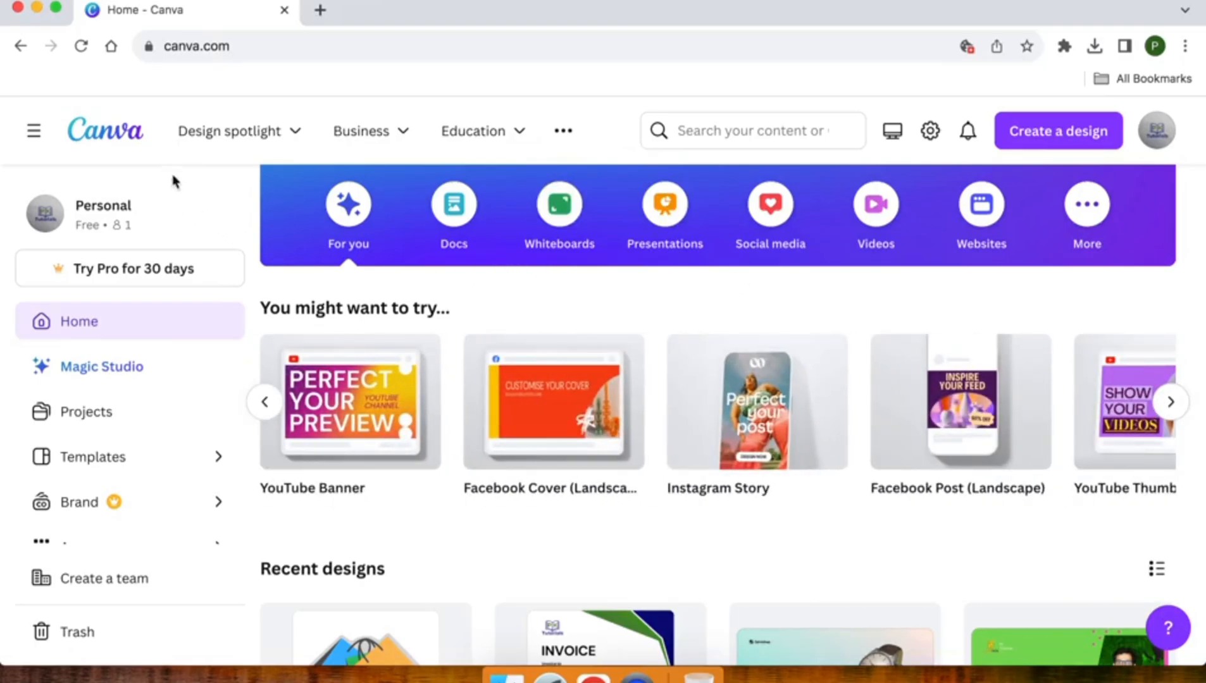
# Go to Business cards under Print in Design spotlight and browse its template gallery
pyautogui.click(221, 143)
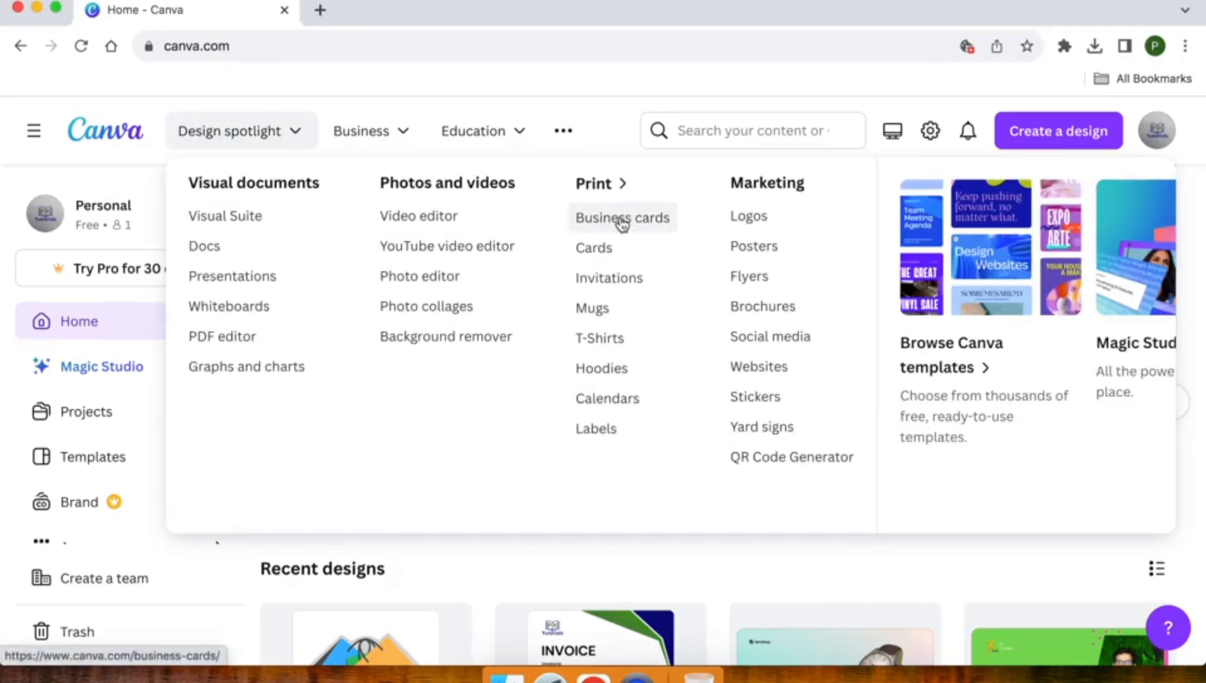
pyautogui.click(622, 222)
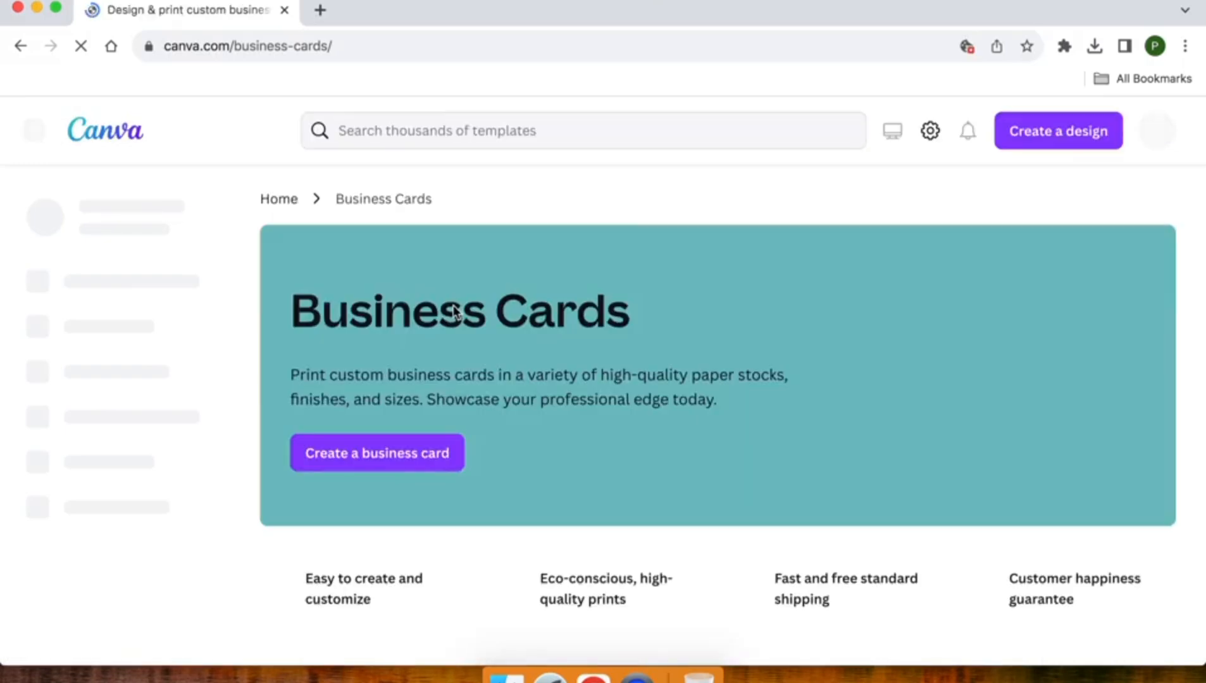
pyautogui.scroll(-3, 453, 305)
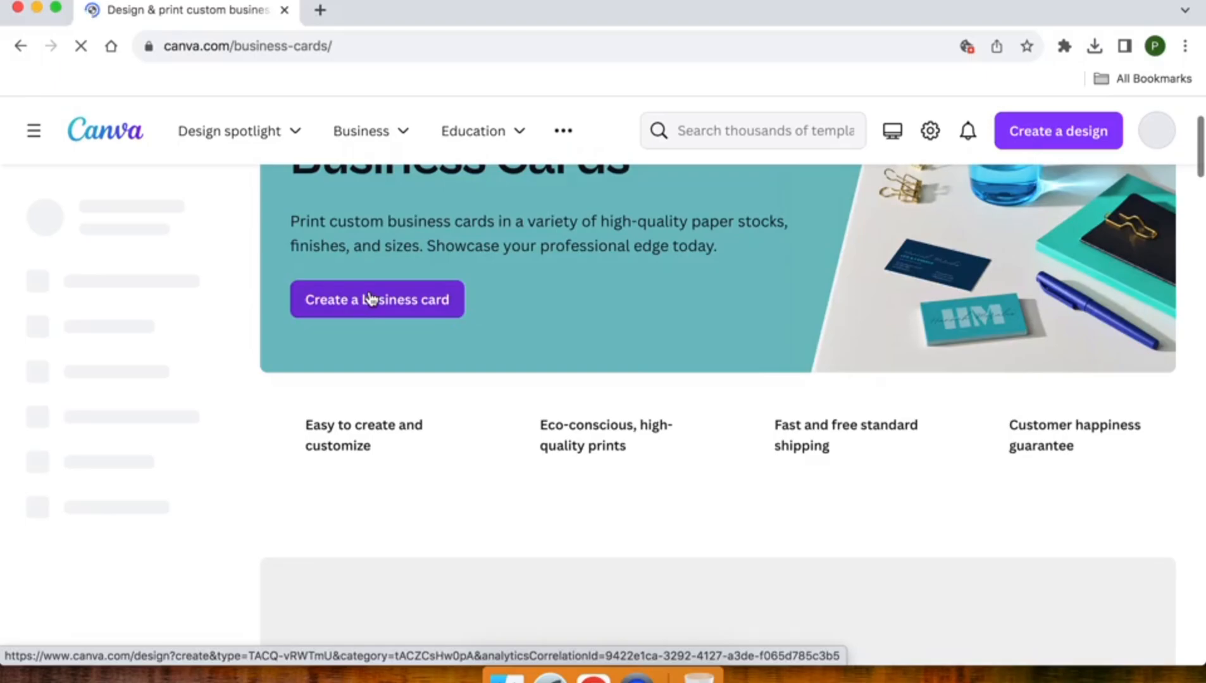
pyautogui.scroll(-9, 371, 299)
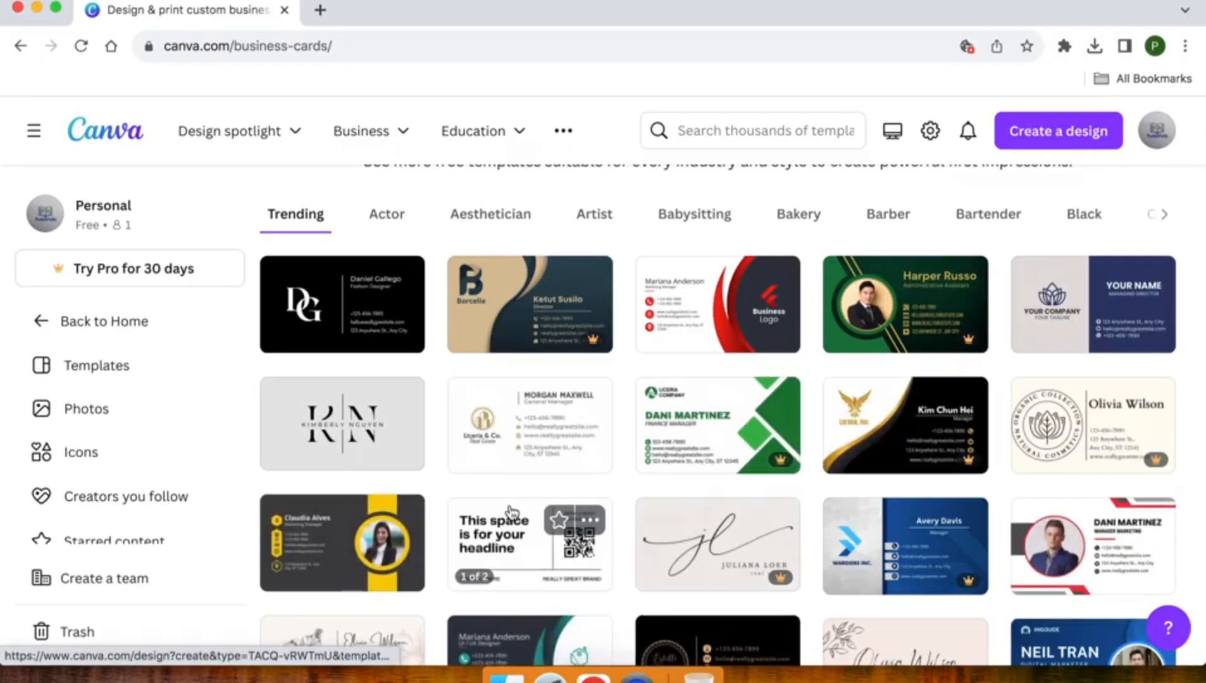
pyautogui.scroll(-6, 511, 511)
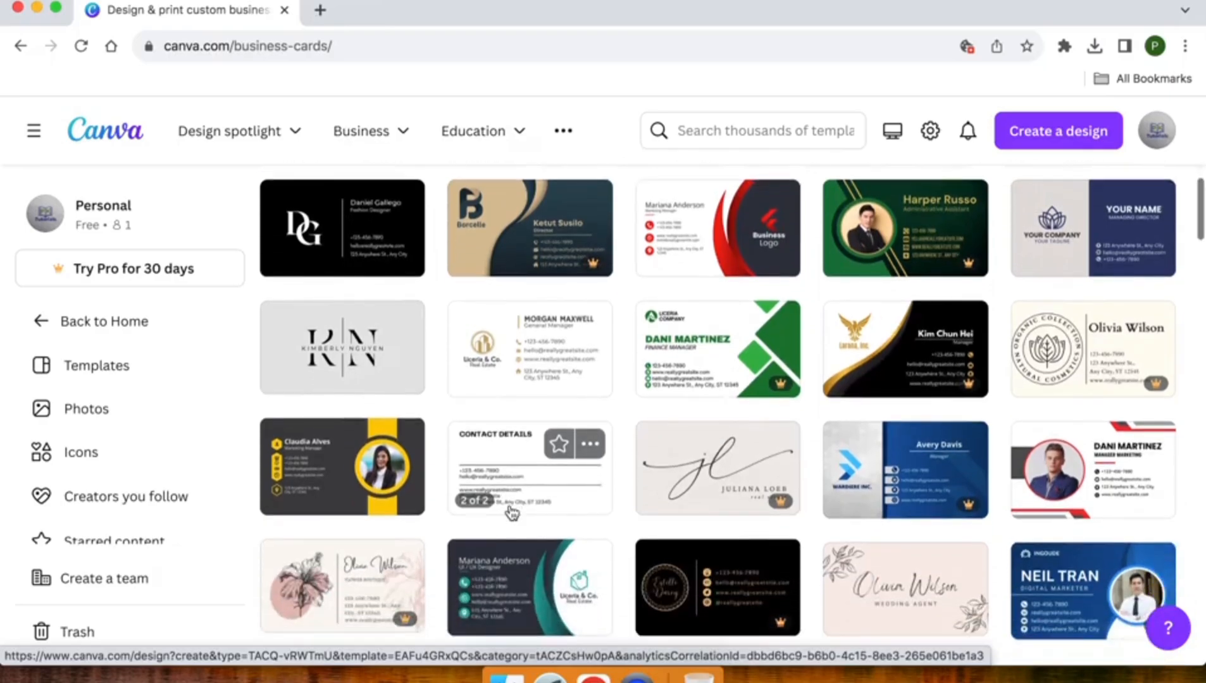
pyautogui.scroll(-3, 509, 505)
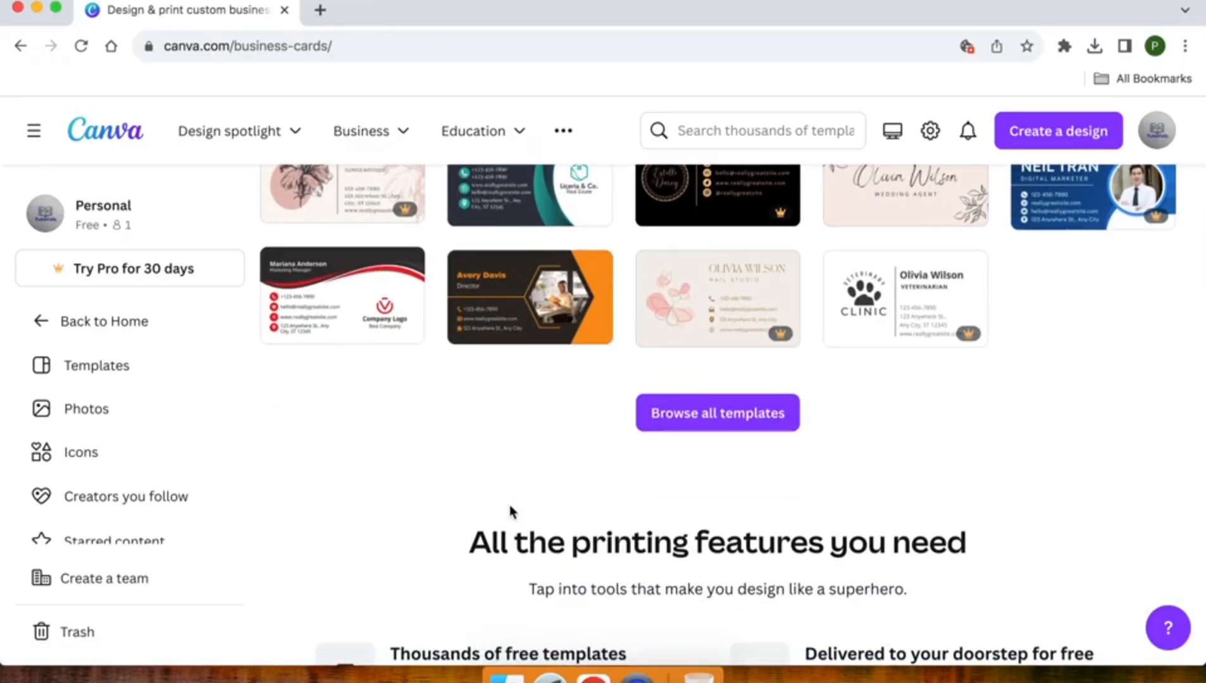
pyautogui.scroll(-4, 509, 505)
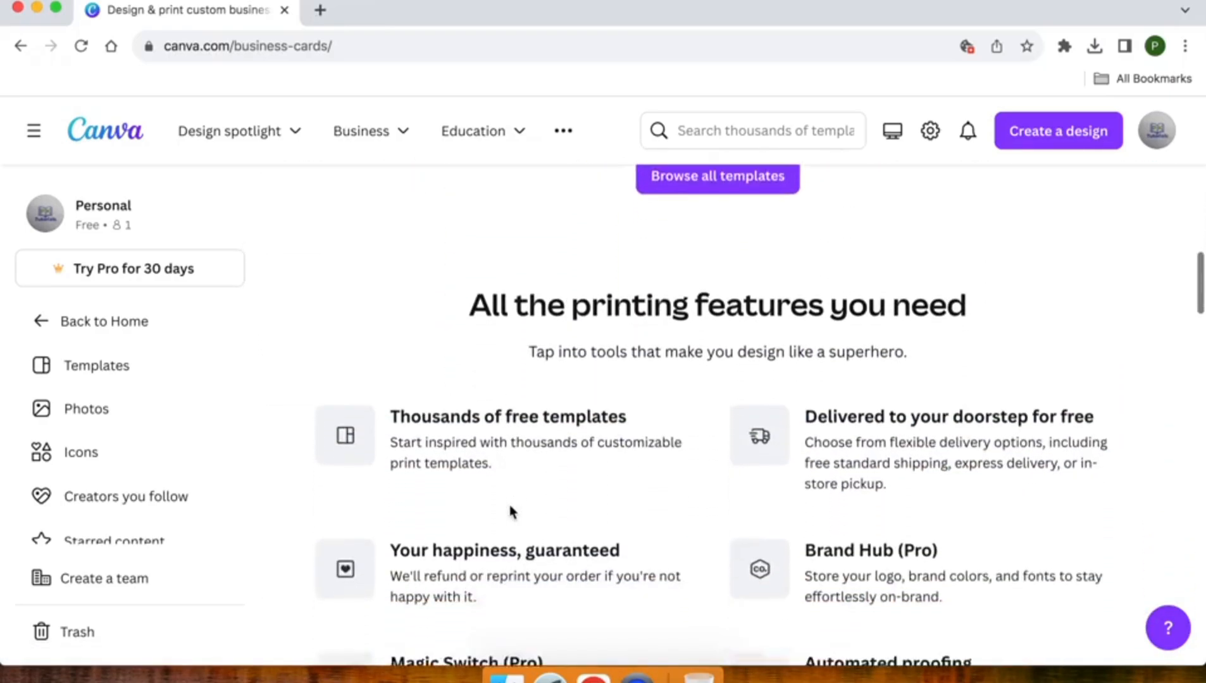
pyautogui.scroll(15, 510, 505)
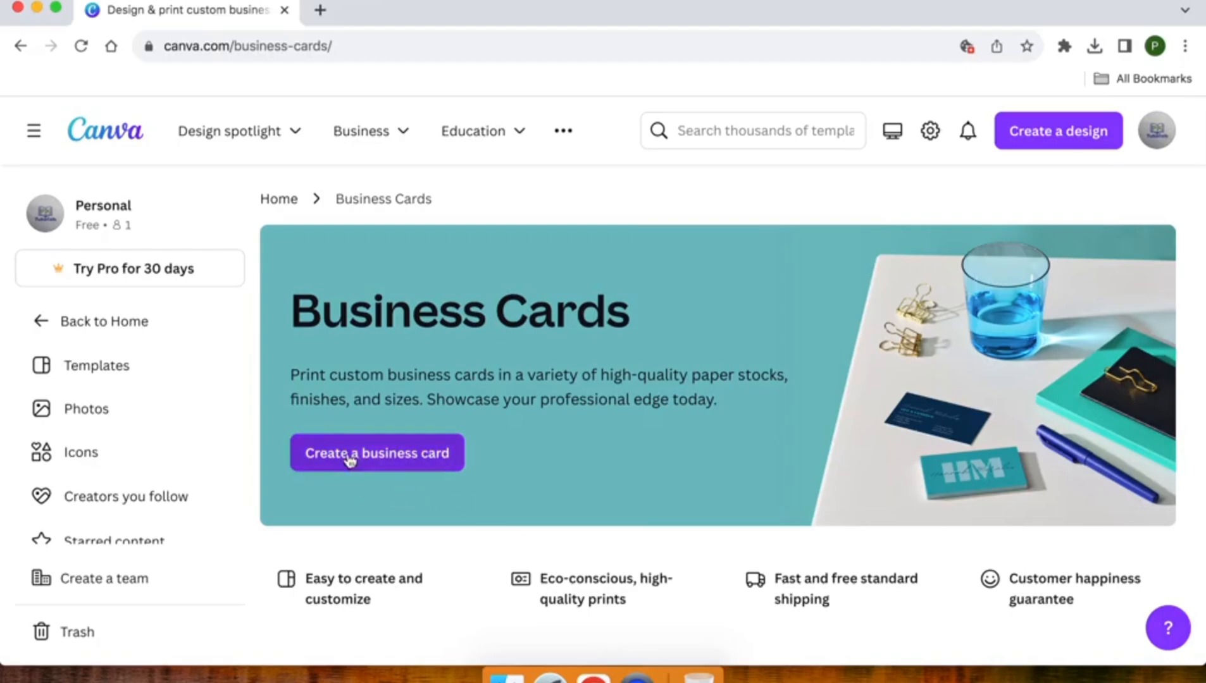
# Create a blank business card design and scroll through the suggested templates
pyautogui.click(352, 457)
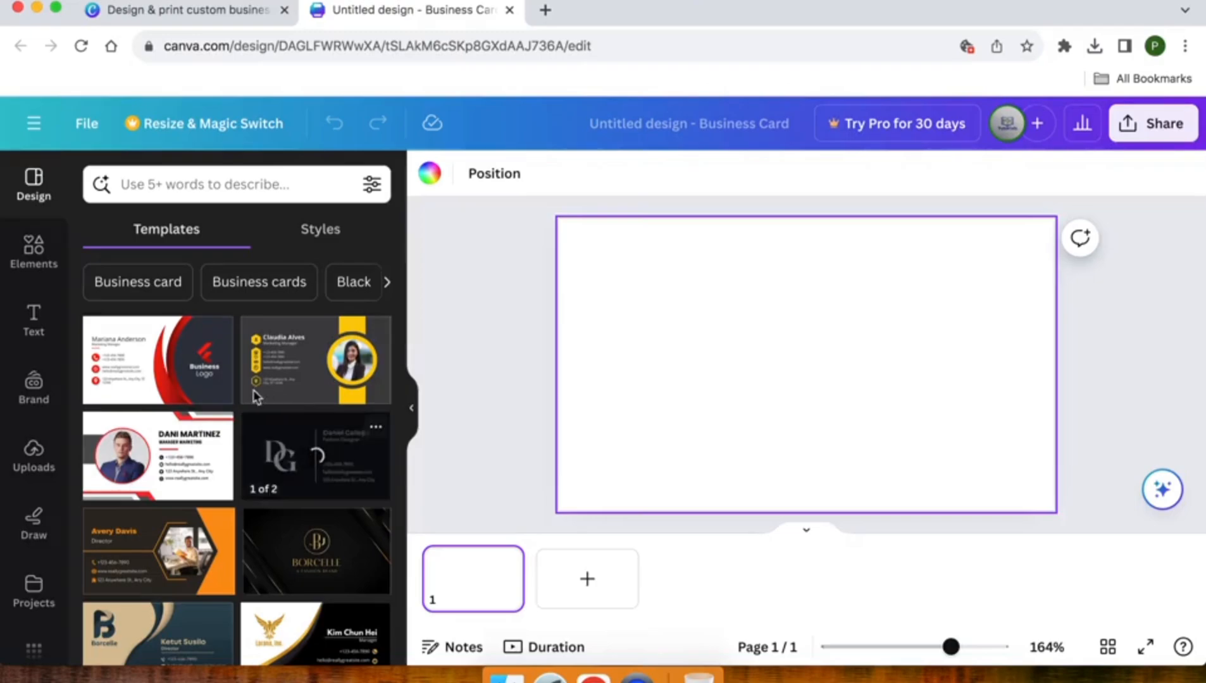
pyautogui.scroll(-2, 243, 370)
pyautogui.scroll(-4, 243, 370)
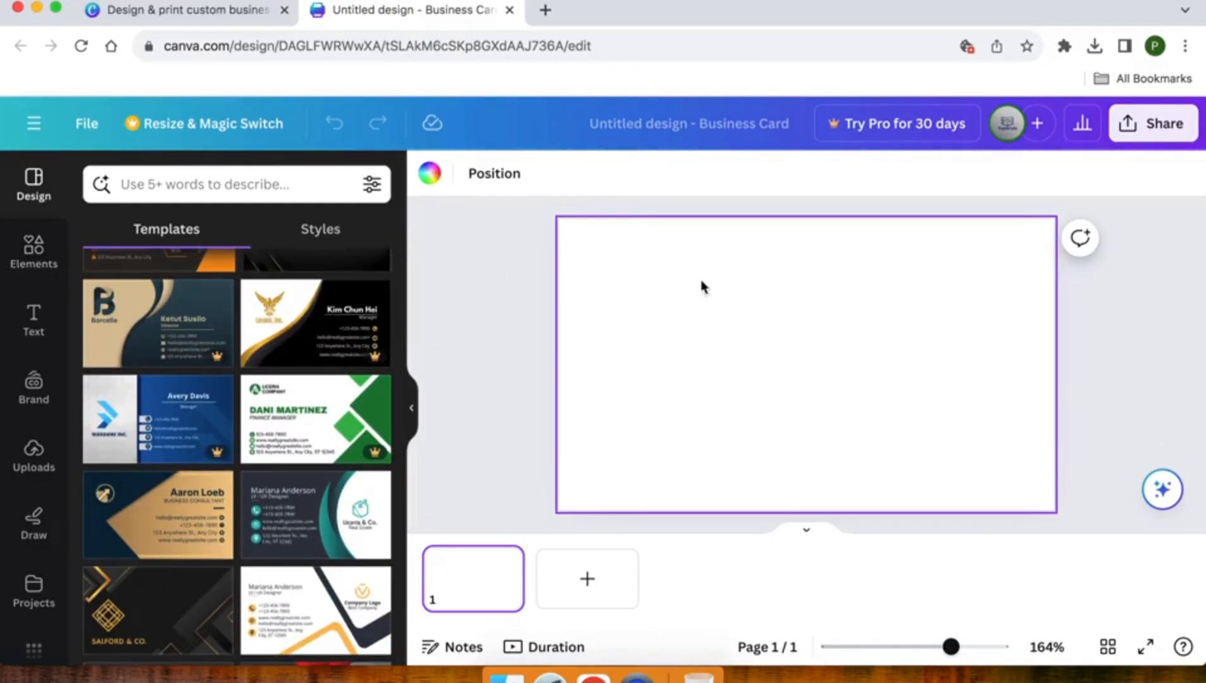
# Search the Elements library using the recent search 'cirle frame'
pyautogui.click(33, 248)
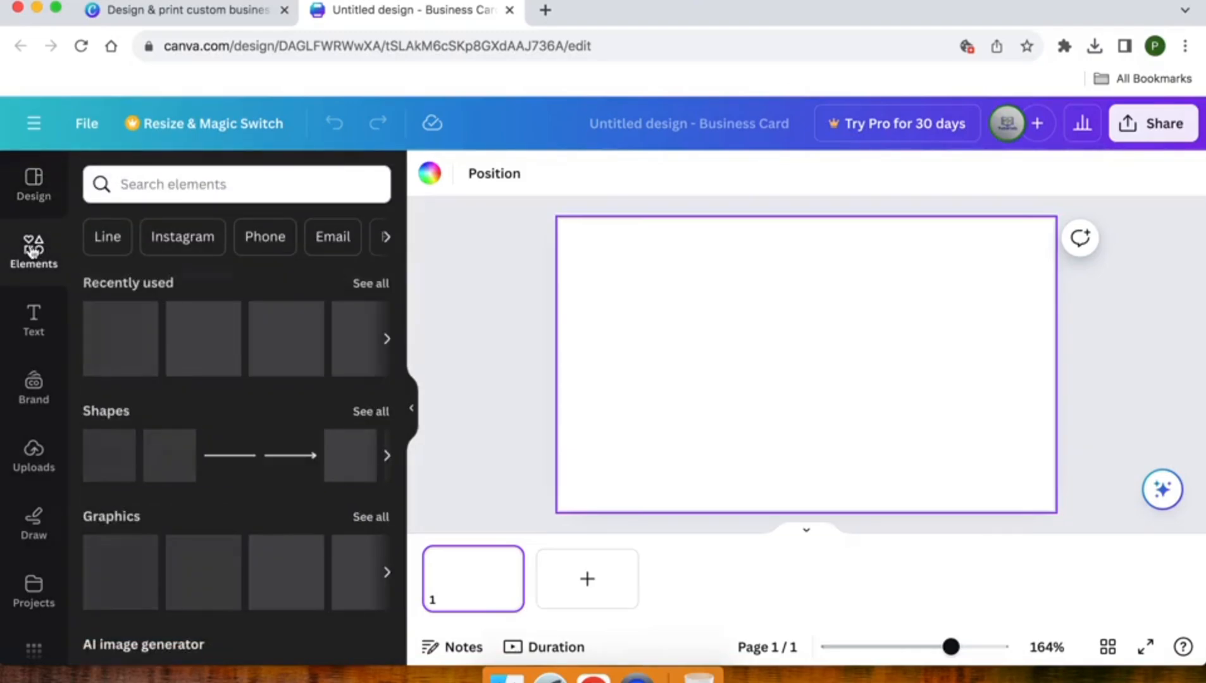
pyautogui.click(152, 181)
pyautogui.write('f')
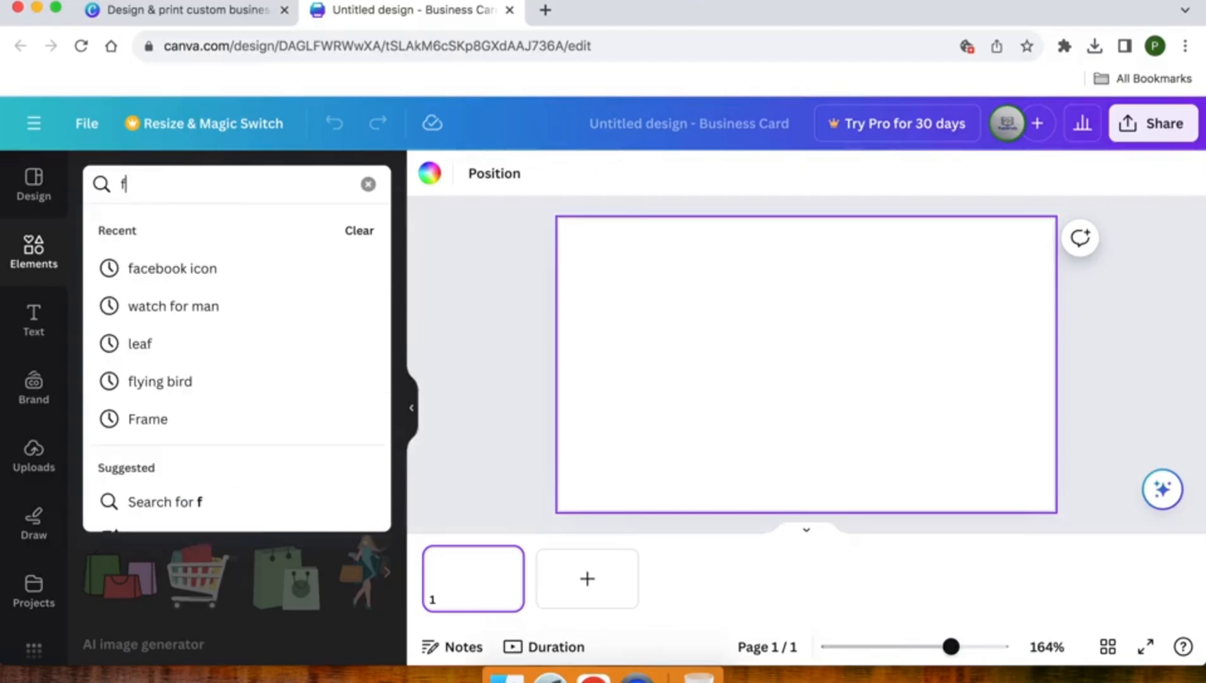
pyautogui.press('BackSpace')
pyautogui.write('cir')
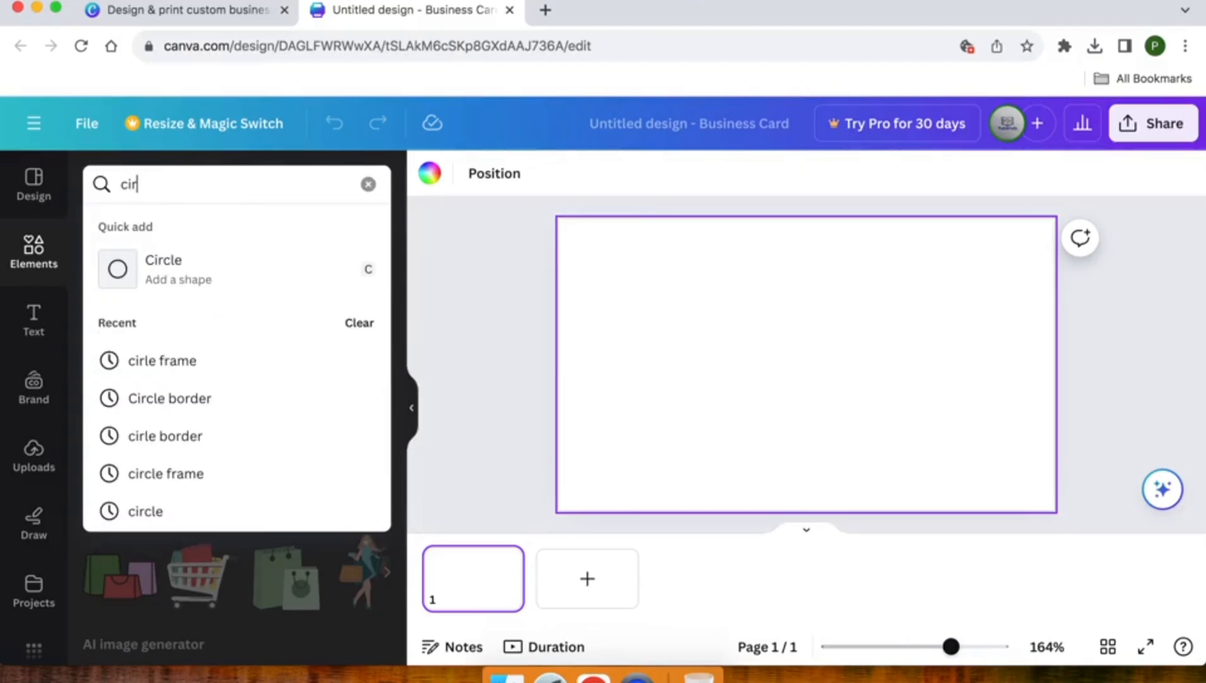
pyautogui.click(164, 361)
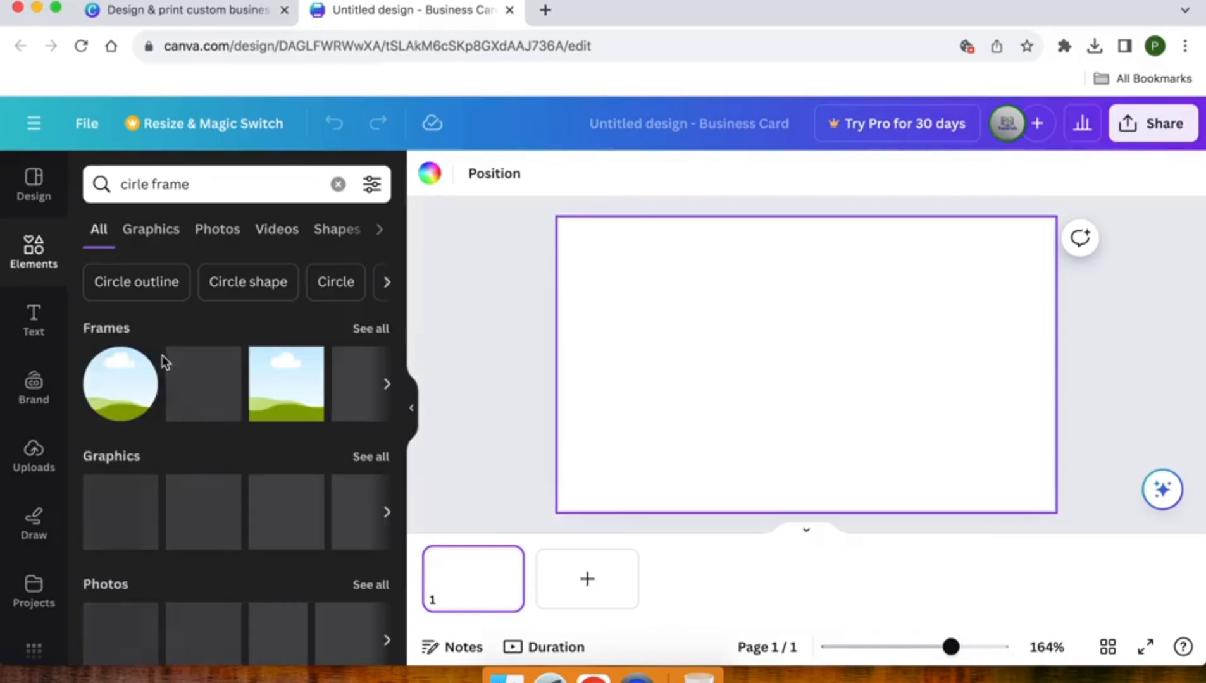
# Show all Frames results for 'cirle frame' and scroll through them
pyautogui.click(381, 334)
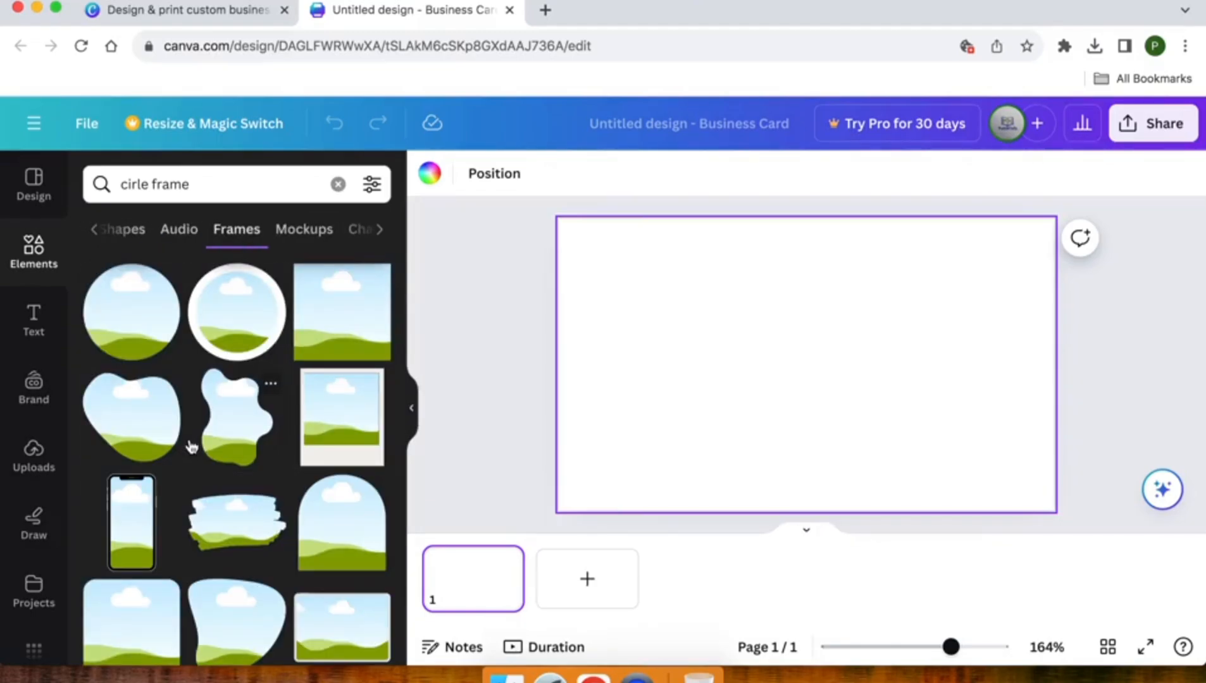
pyautogui.scroll(-4, 215, 314)
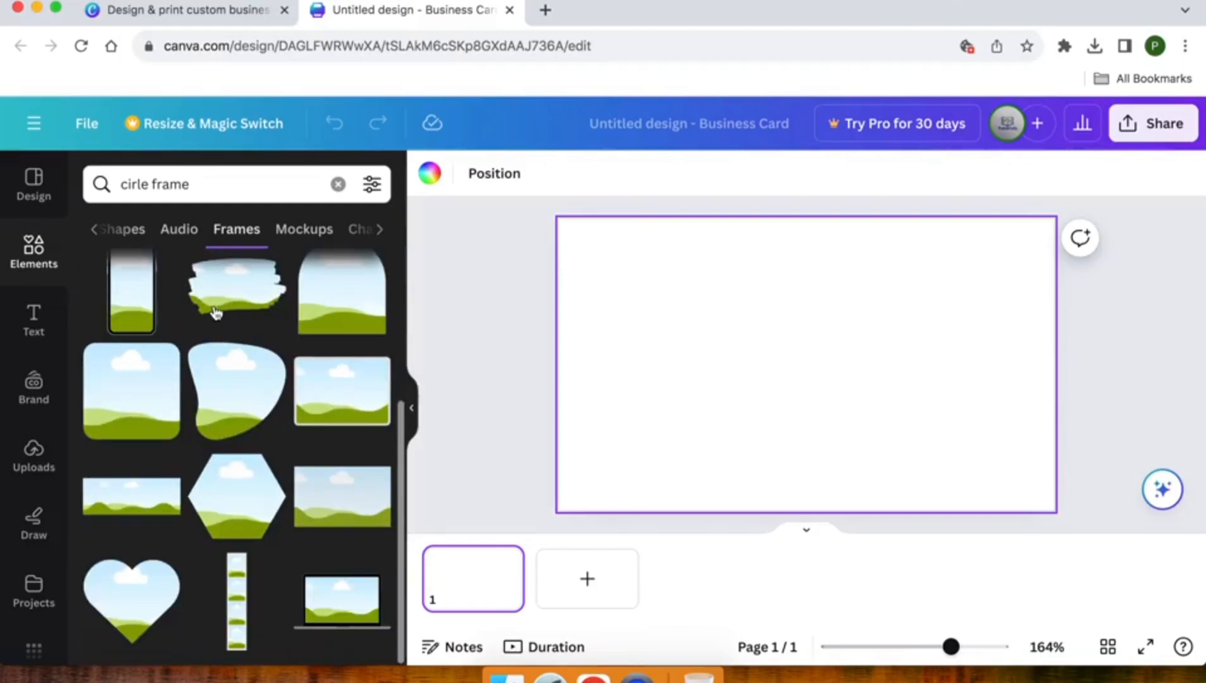
pyautogui.scroll(-8, 216, 312)
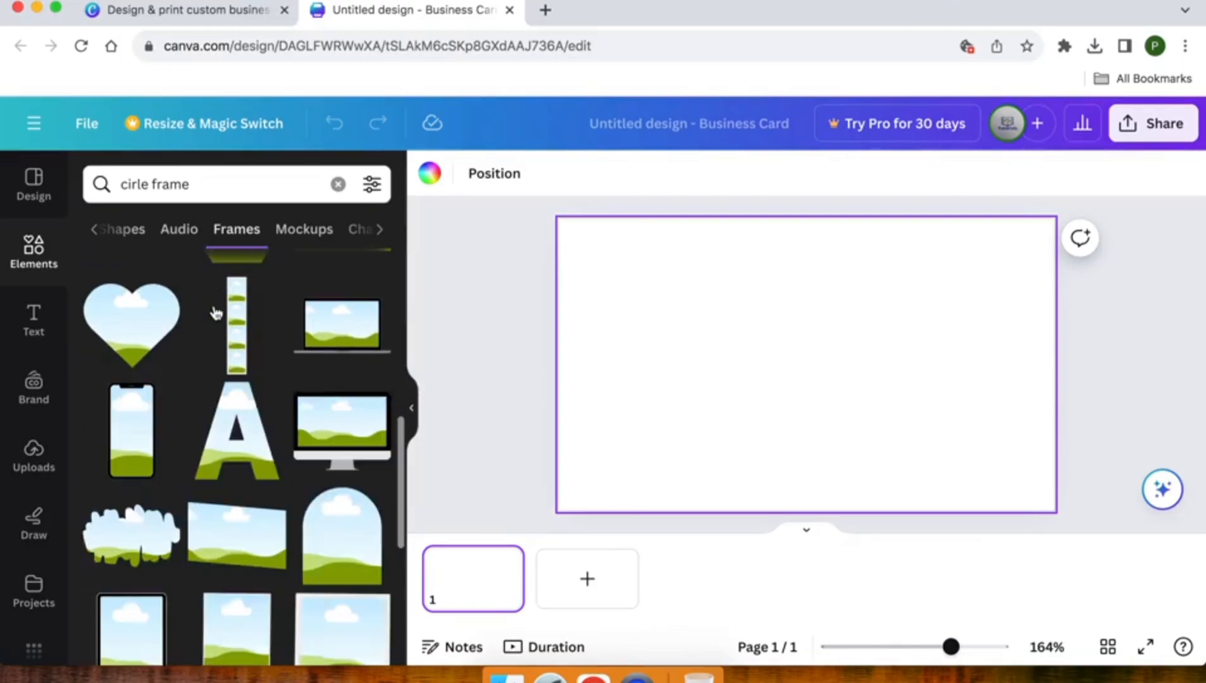
pyautogui.scroll(15, 214, 305)
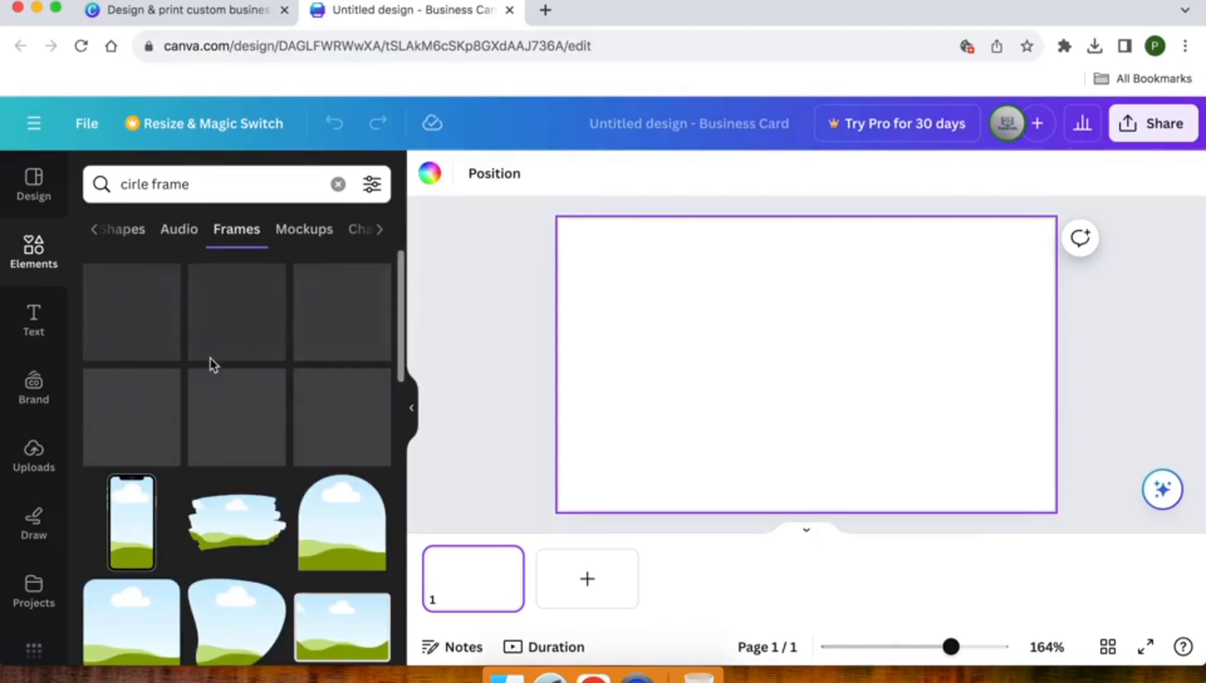
# Add the bordered circle frame to the business card
pyautogui.click(246, 335)
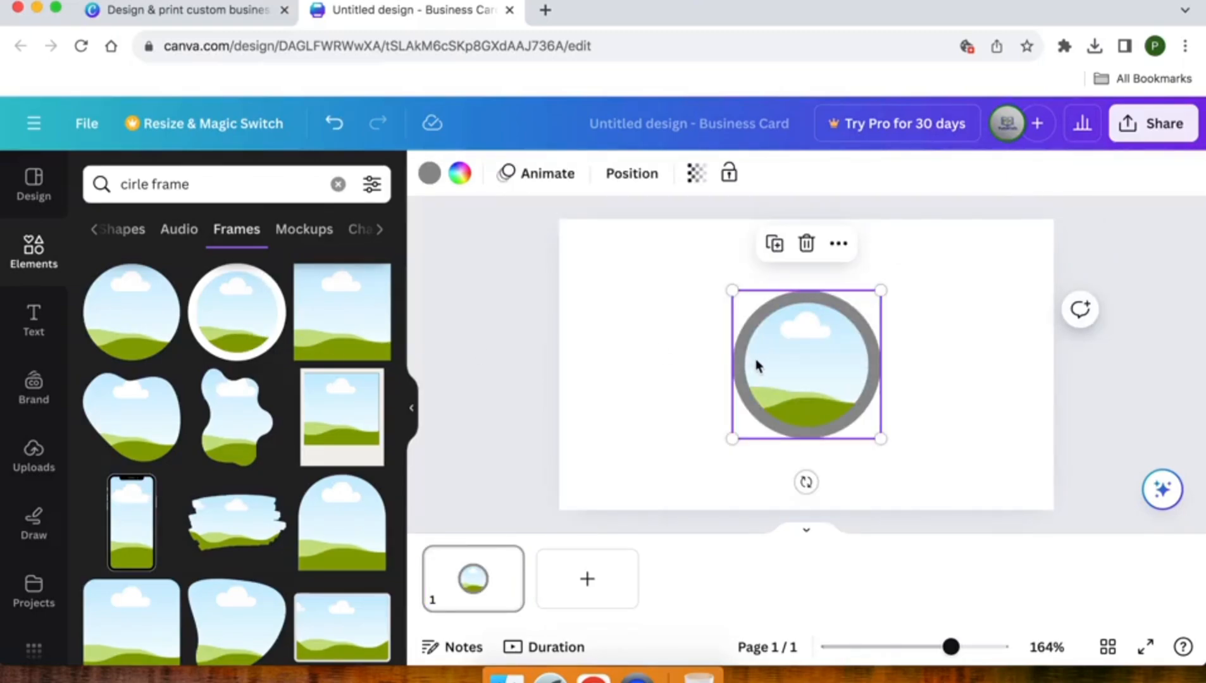
pyautogui.hscroll(-5, 96, 230)
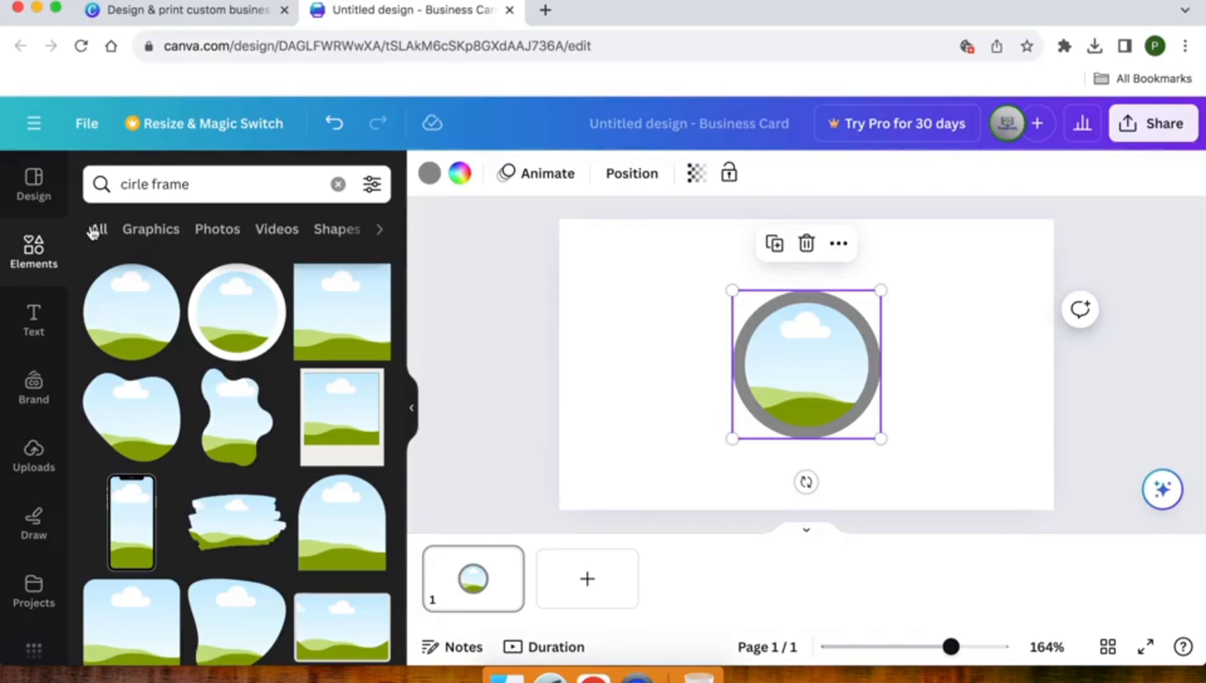
pyautogui.click(96, 230)
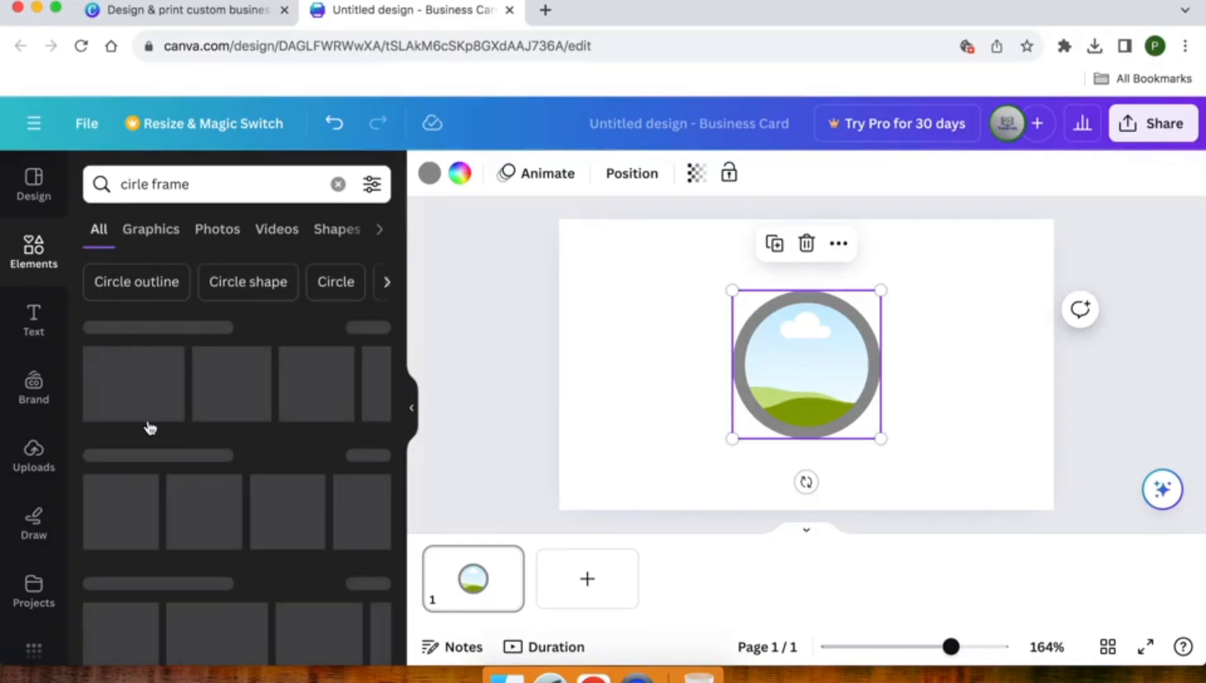
pyautogui.scroll(-5, 150, 428)
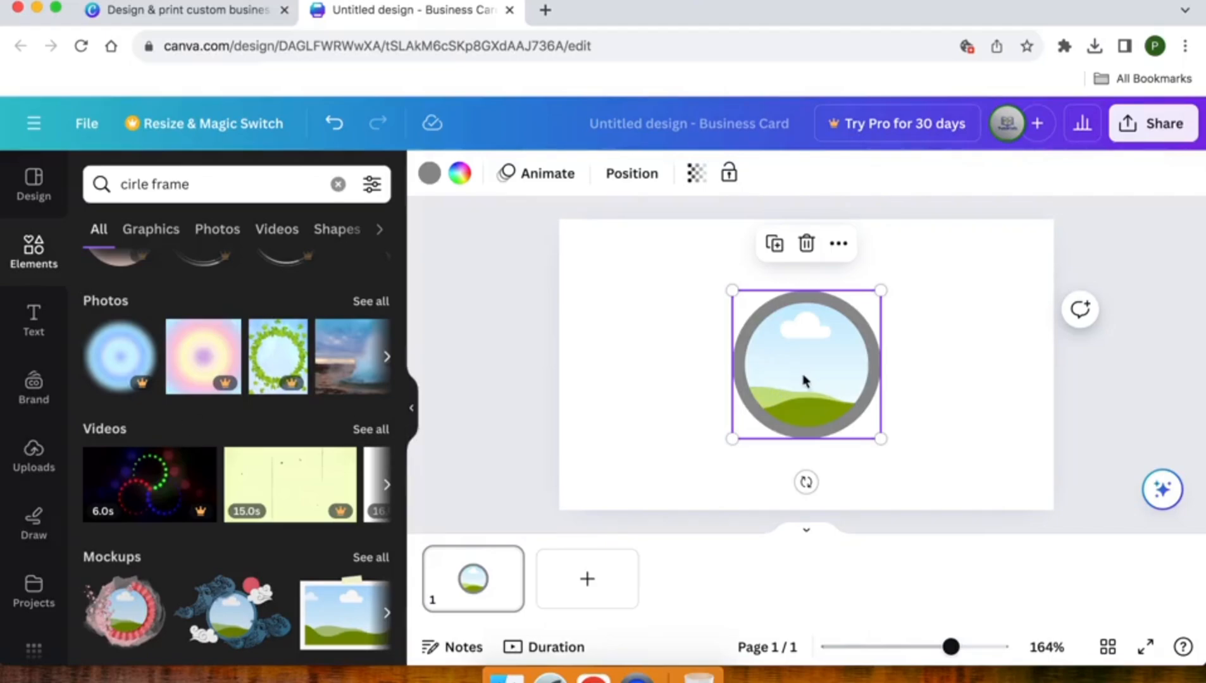
# Centre the circle frame, enlarge it to about 3 by 3, and add a blank second page
pyautogui.moveTo(827, 371); pyautogui.dragTo(758, 371)
pyautogui.moveTo(806, 438); pyautogui.dragTo(848, 458)
pyautogui.moveTo(748, 384); pyautogui.dragTo(745, 365)
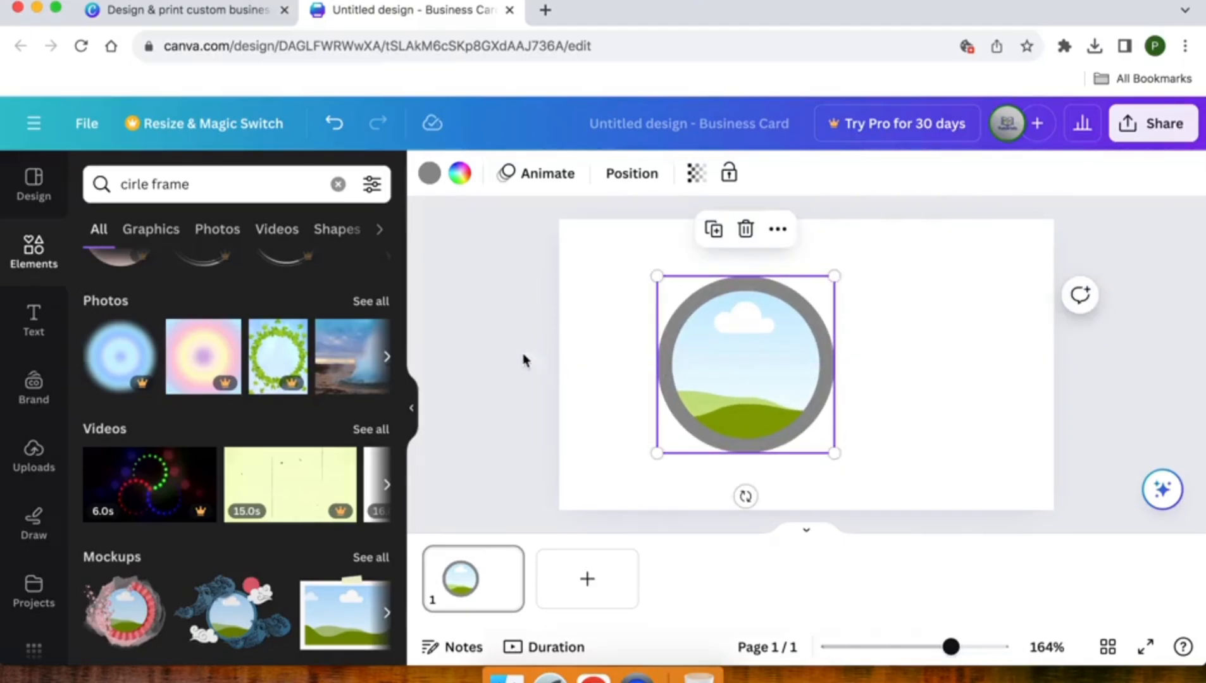
pyautogui.click(508, 356)
pyautogui.click(606, 582)
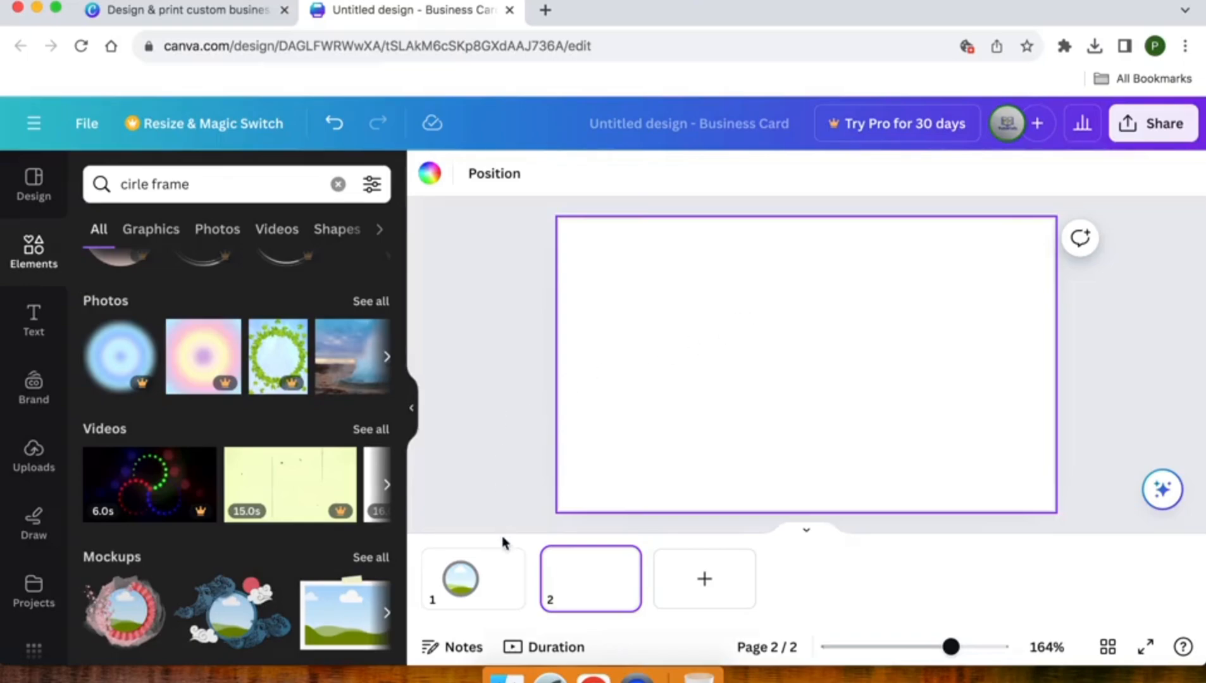
pyautogui.click(473, 583)
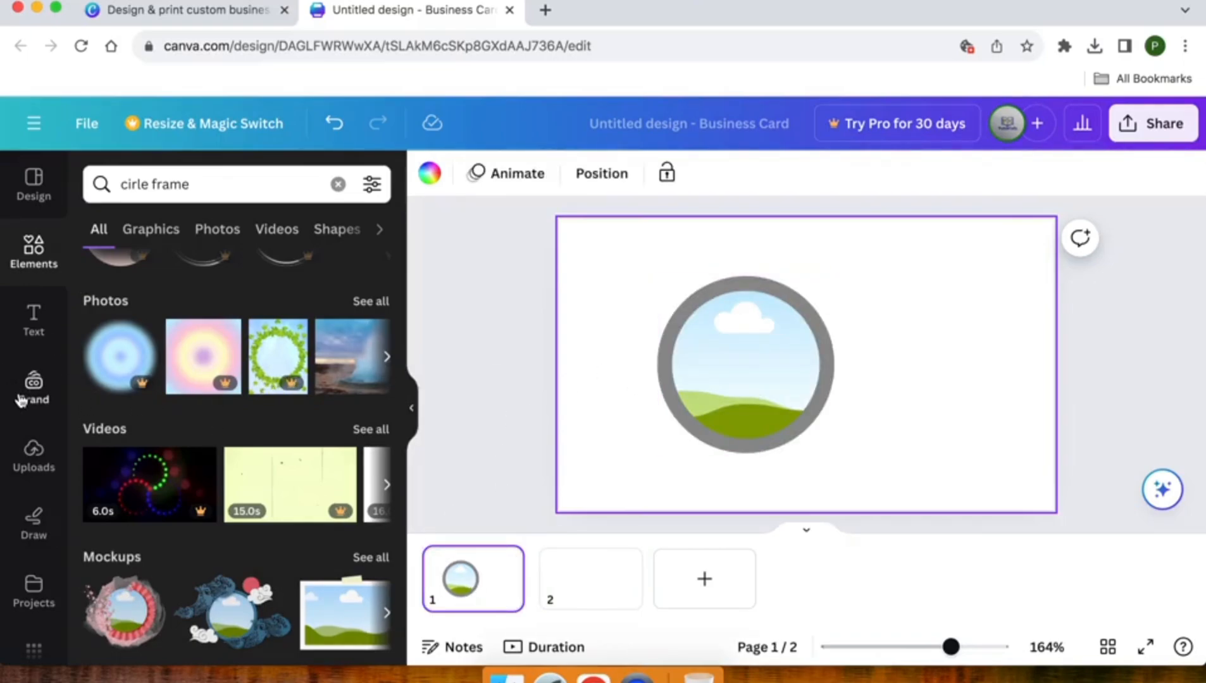
# Upload Zalmishop.png from the Downloads folder to Canva's uploads
pyautogui.click(36, 451)
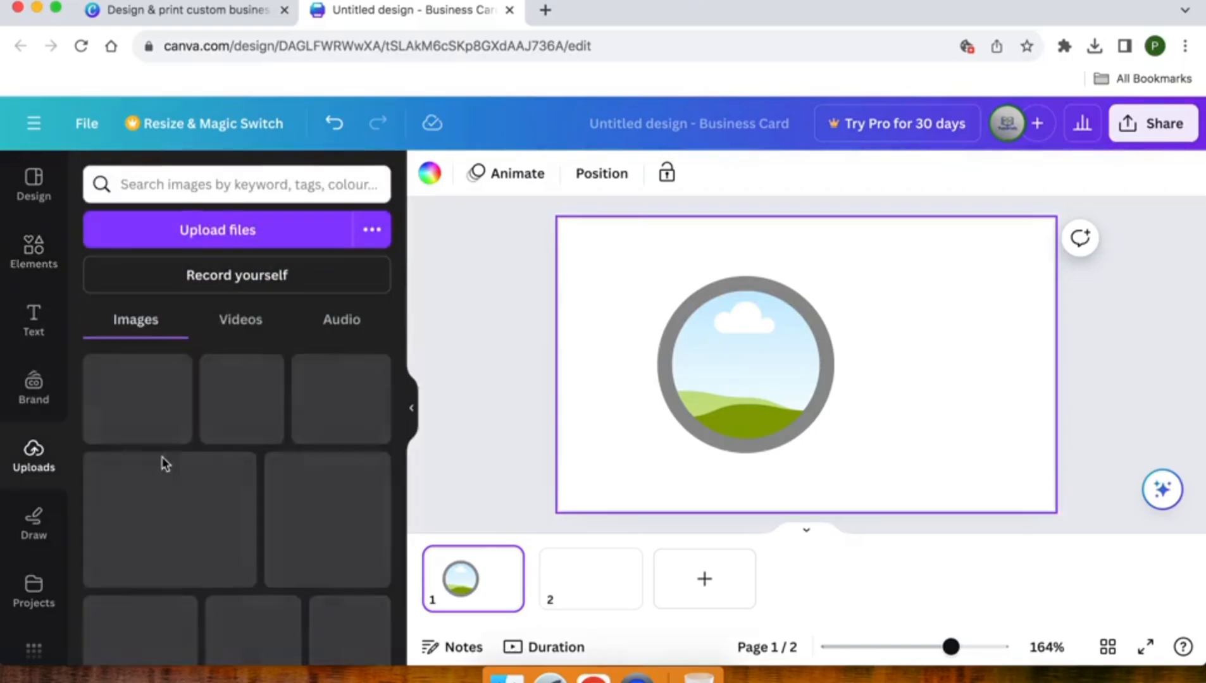
pyautogui.scroll(-5, 210, 403)
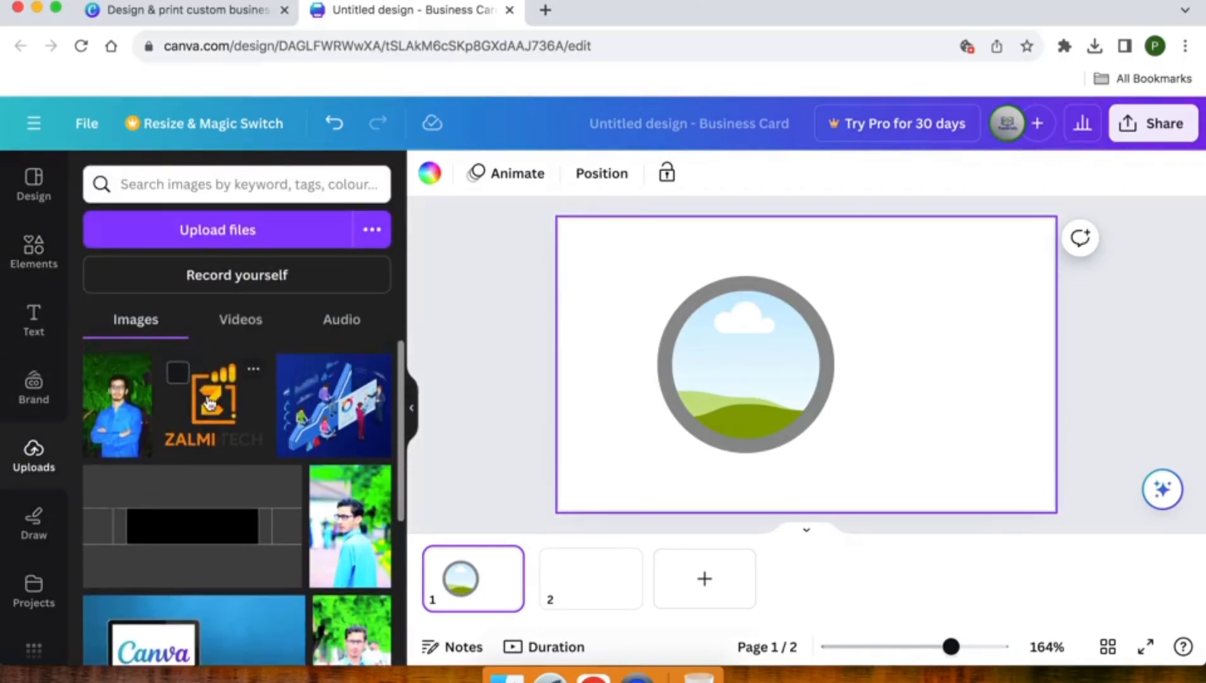
pyautogui.scroll(5, 210, 404)
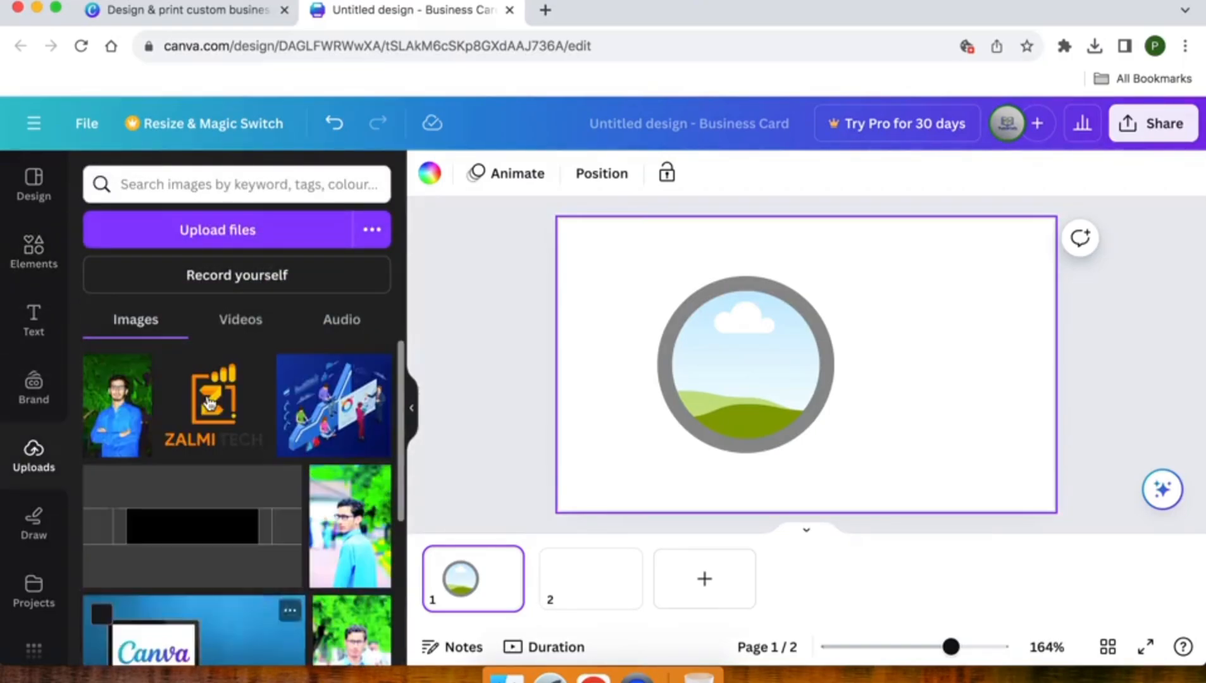
pyautogui.click(182, 232)
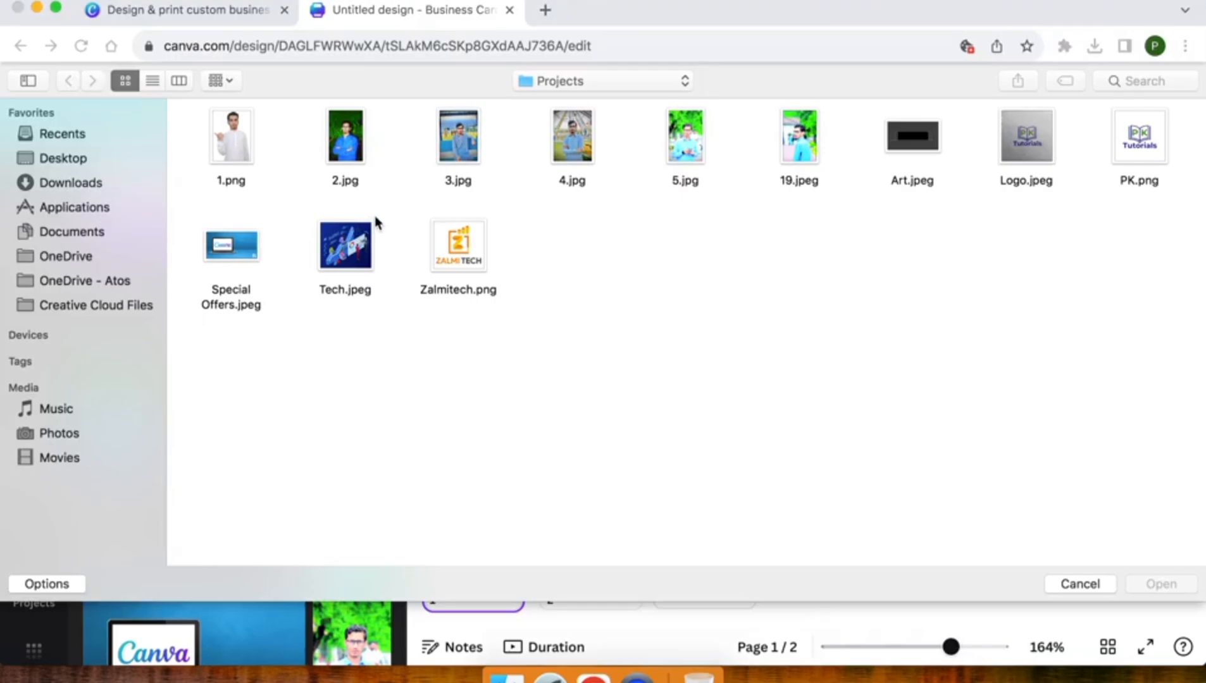
pyautogui.click(62, 183)
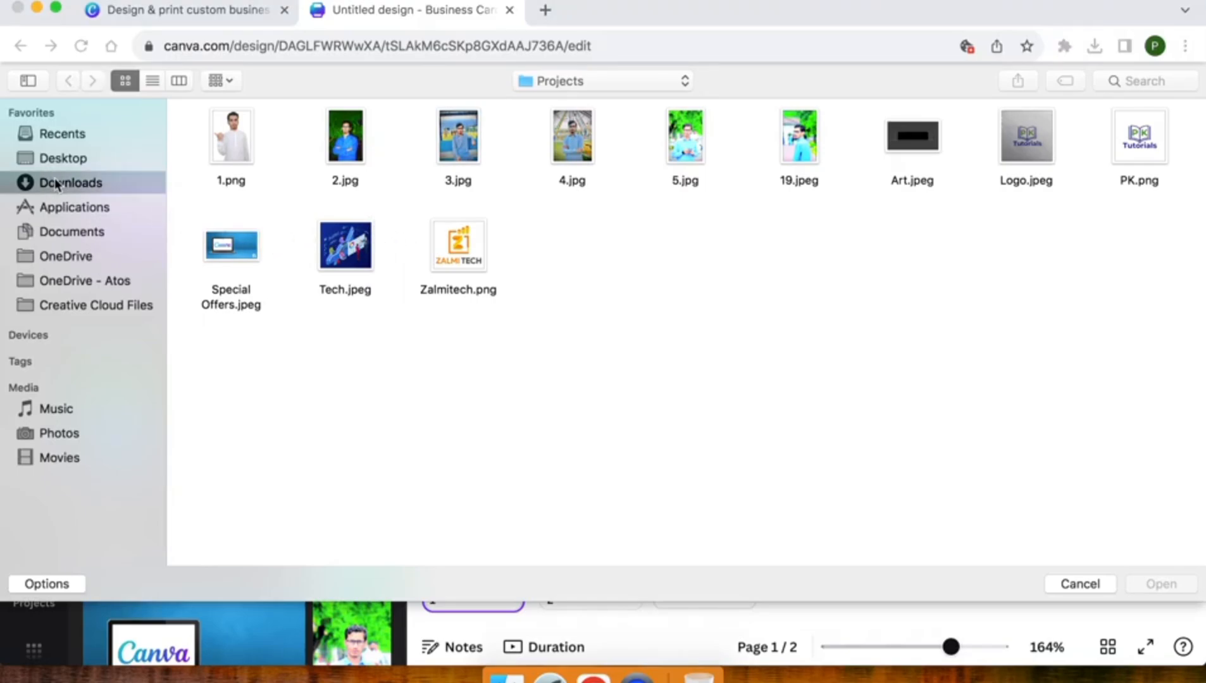
pyautogui.doubleClick(834, 140)
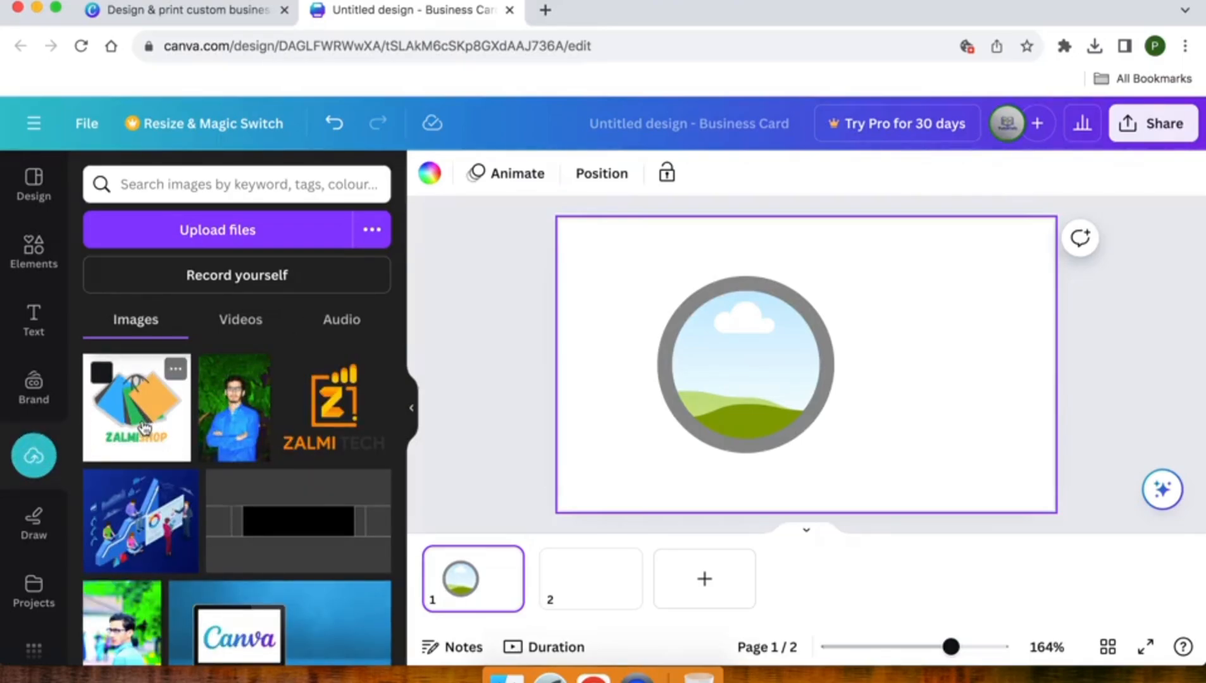
# Insert the ZALMISHOP logo and drop it into the grey circle frame
pyautogui.click(139, 433)
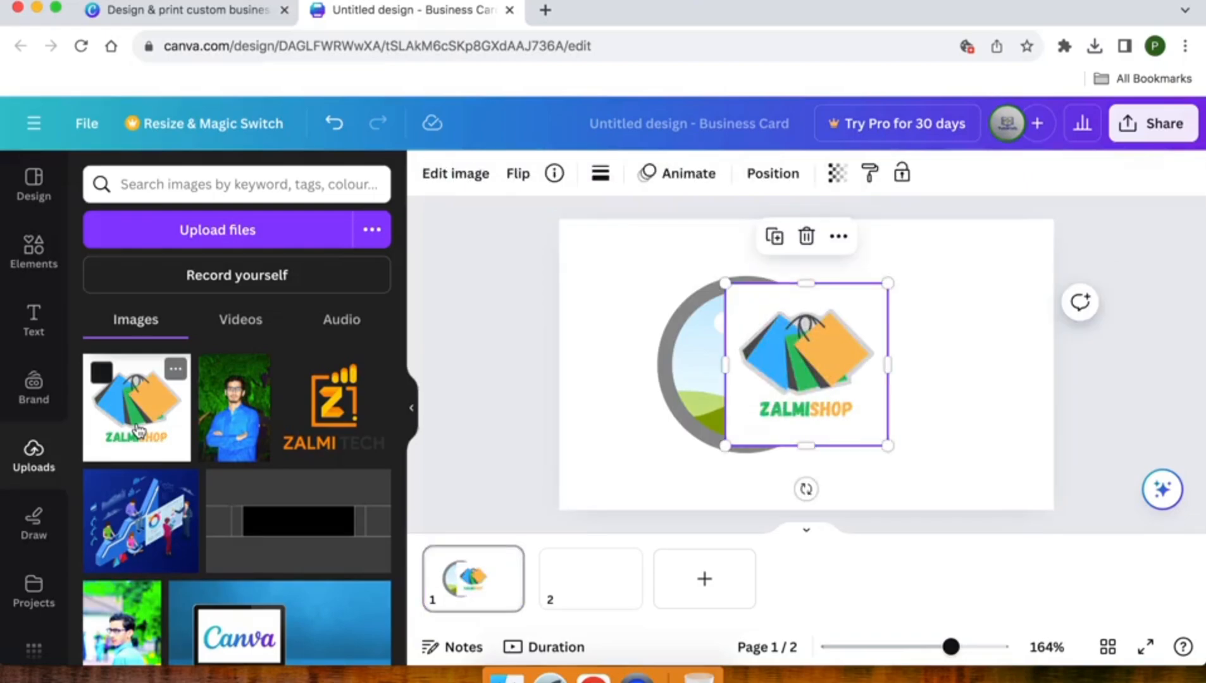
pyautogui.moveTo(764, 367); pyautogui.dragTo(687, 353)
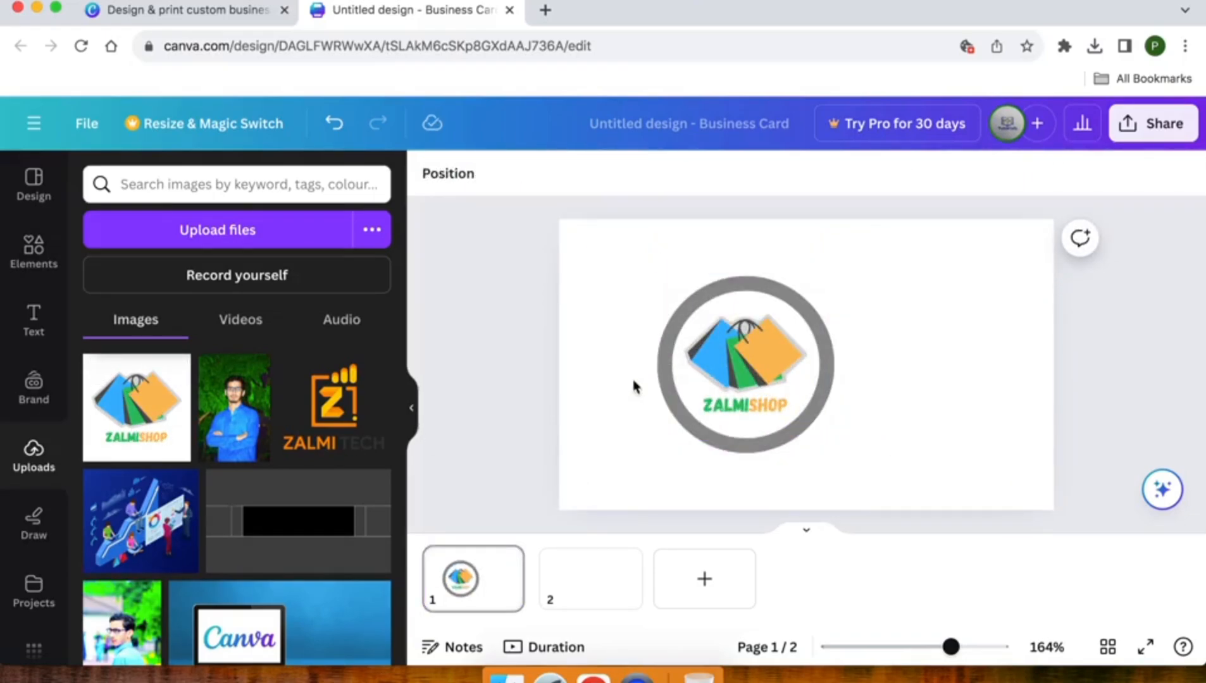
pyautogui.click(668, 367)
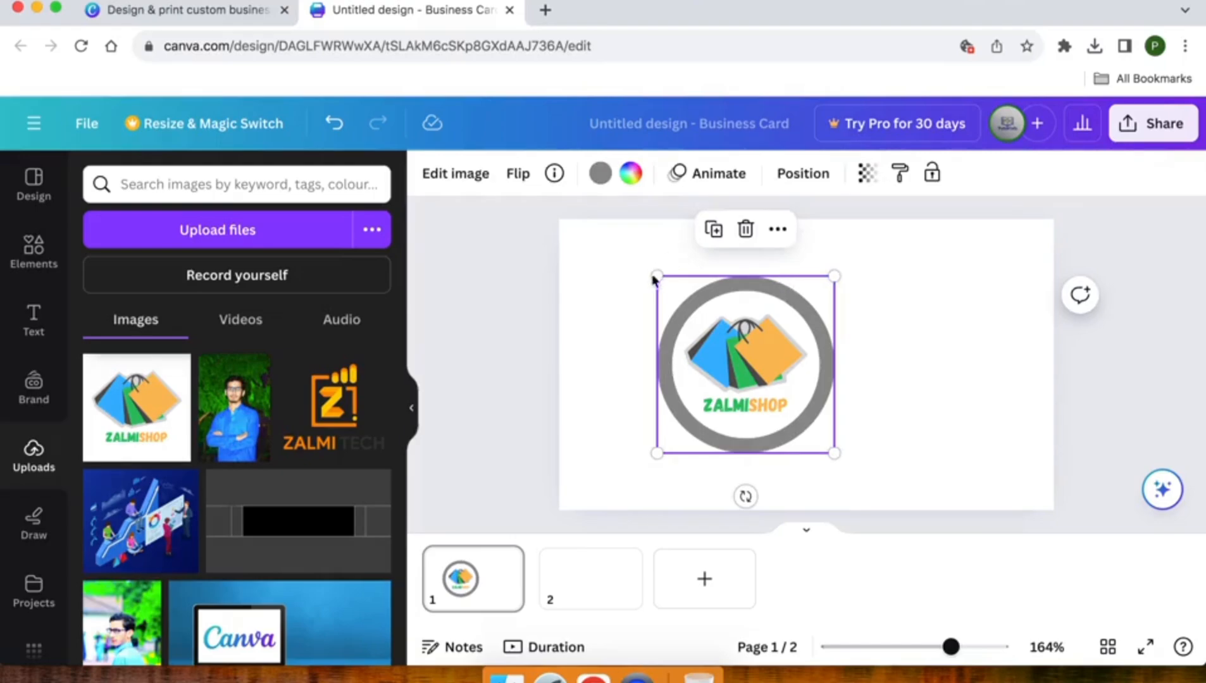
# Colour the frame's ring with the logo's green and centre the framed logo on the card
pyautogui.click(599, 172)
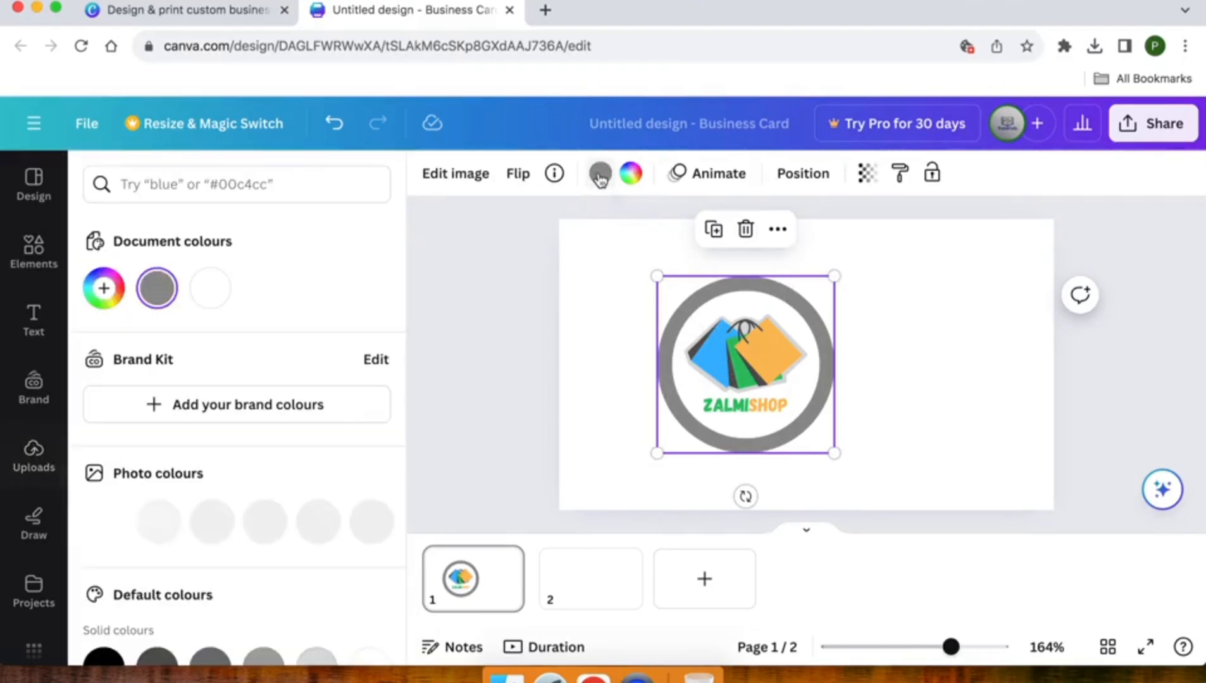
pyautogui.scroll(-2, 167, 523)
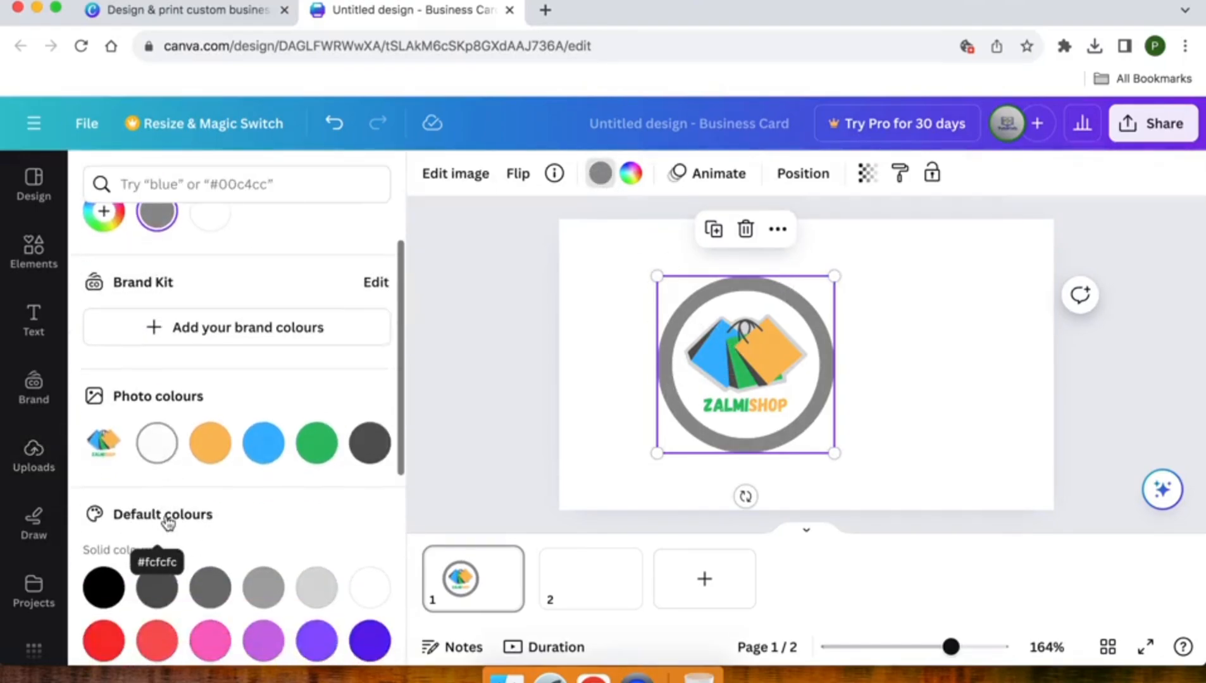
pyautogui.click(316, 444)
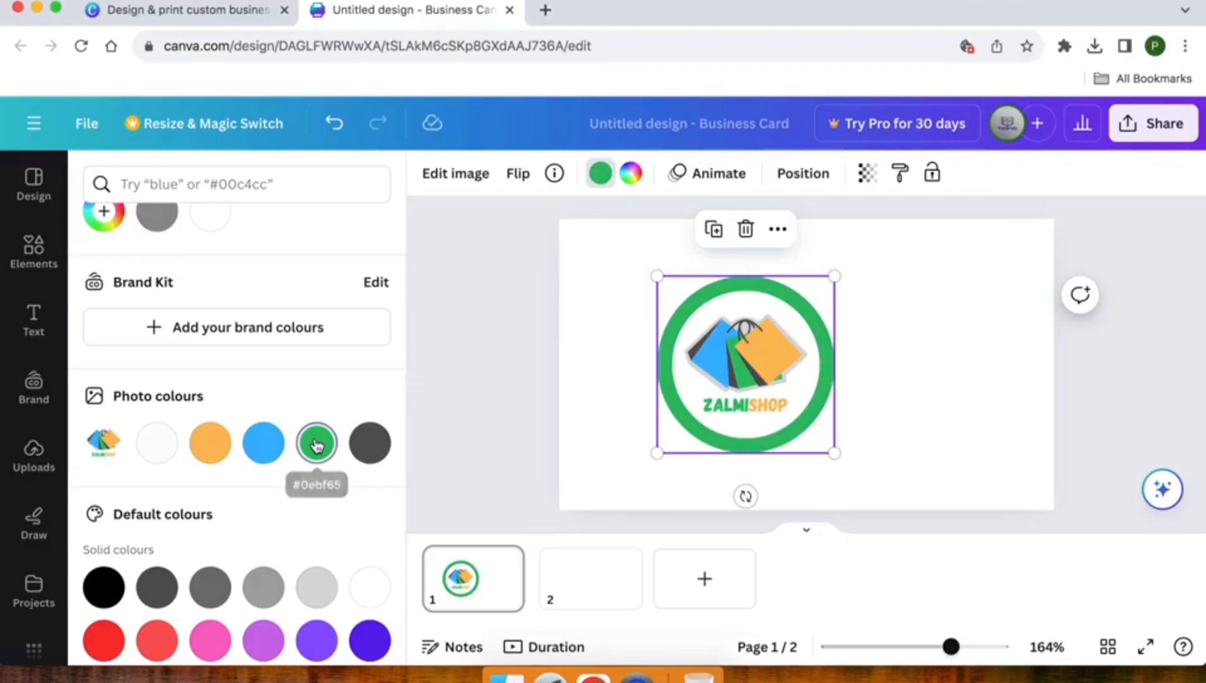
pyautogui.click(479, 341)
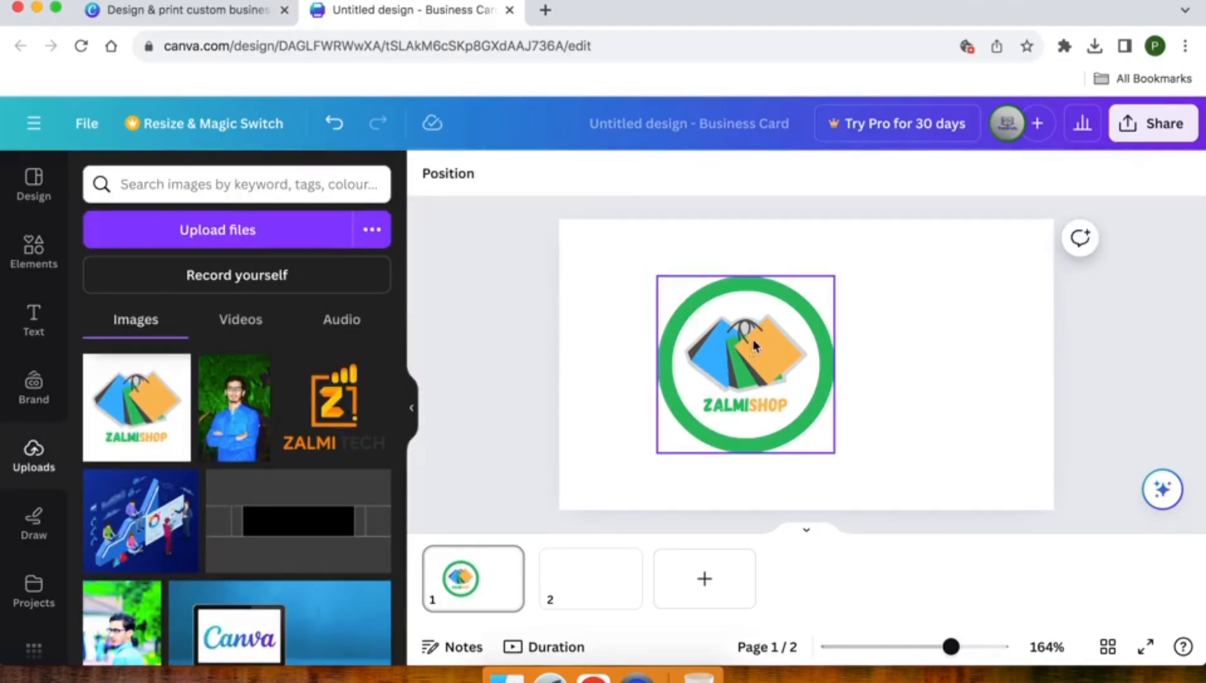
pyautogui.moveTo(747, 352); pyautogui.dragTo(792, 353)
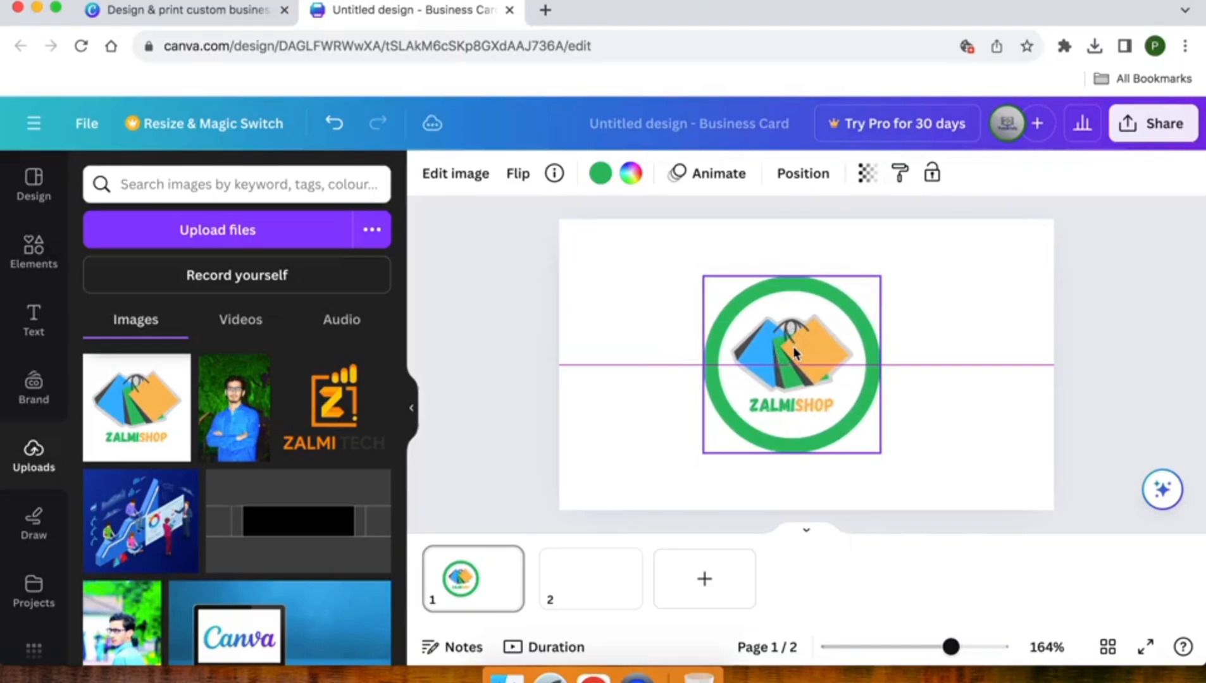
pyautogui.click(606, 368)
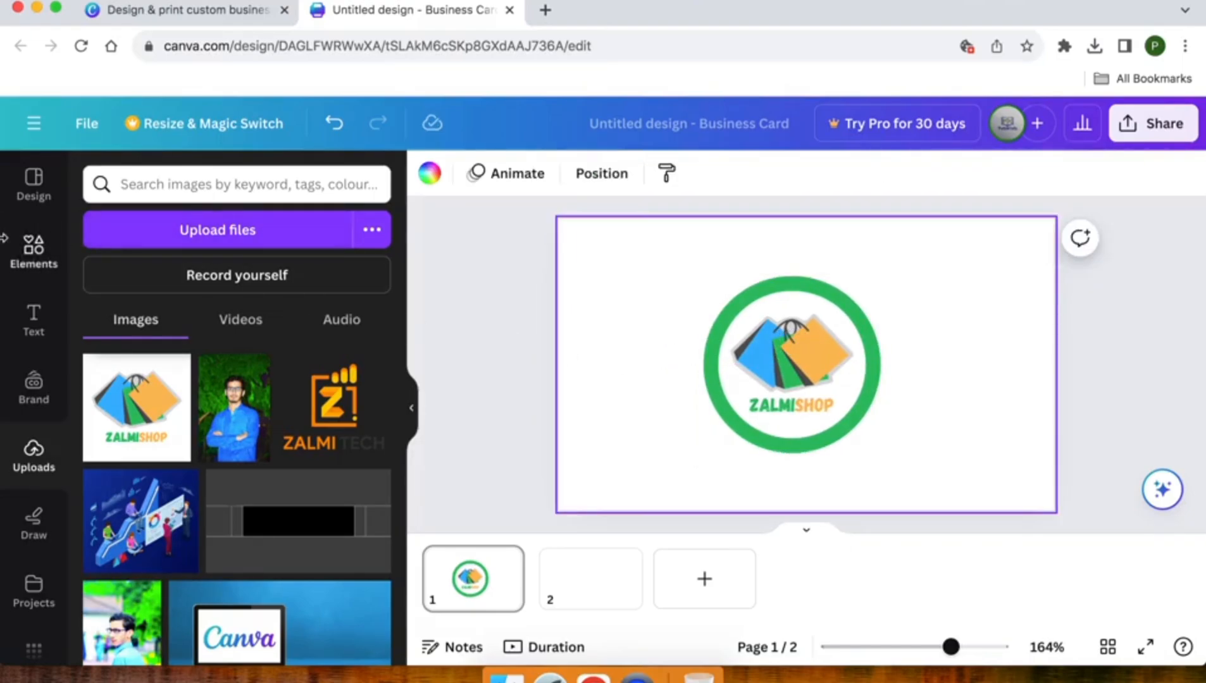
# Add a square shape, move it to the card's left edge and shorten it slightly
pyautogui.click(33, 260)
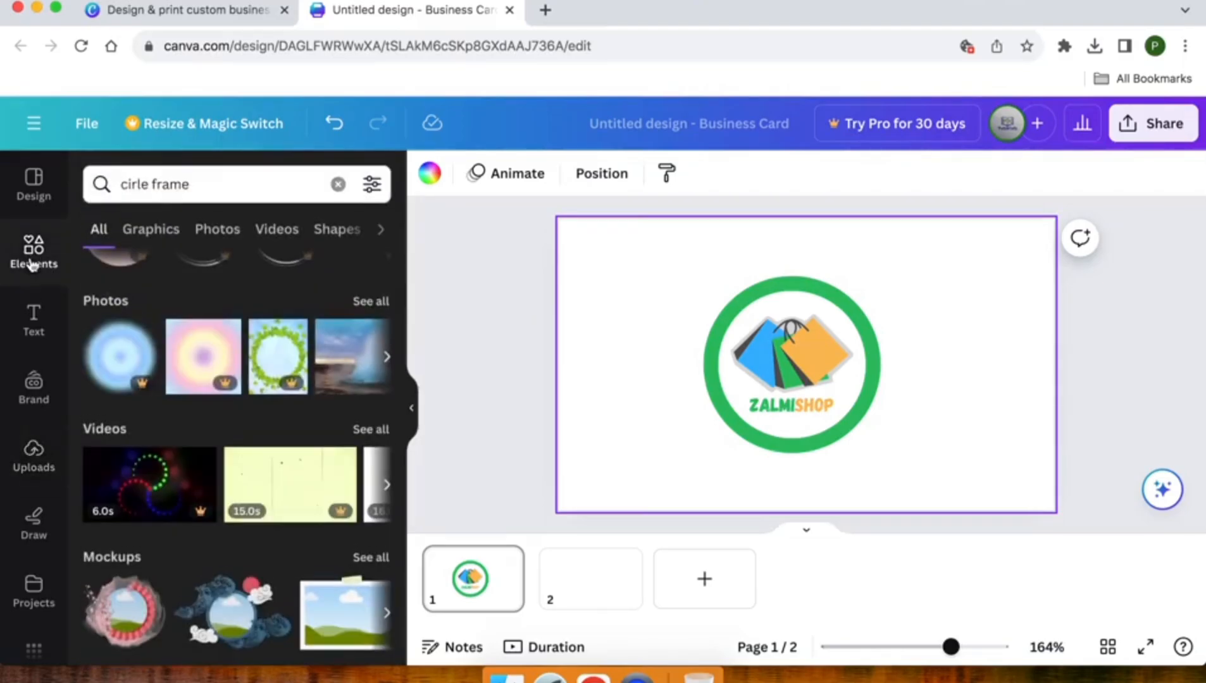
pyautogui.scroll(5, 190, 286)
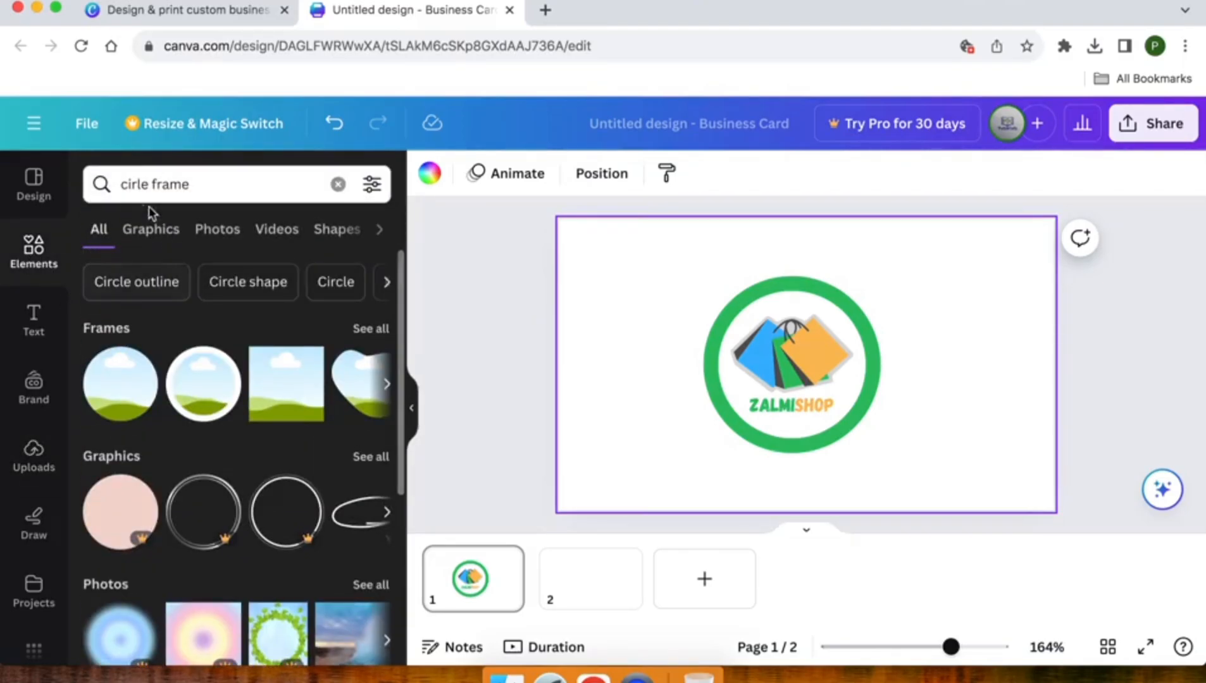
pyautogui.click(29, 263)
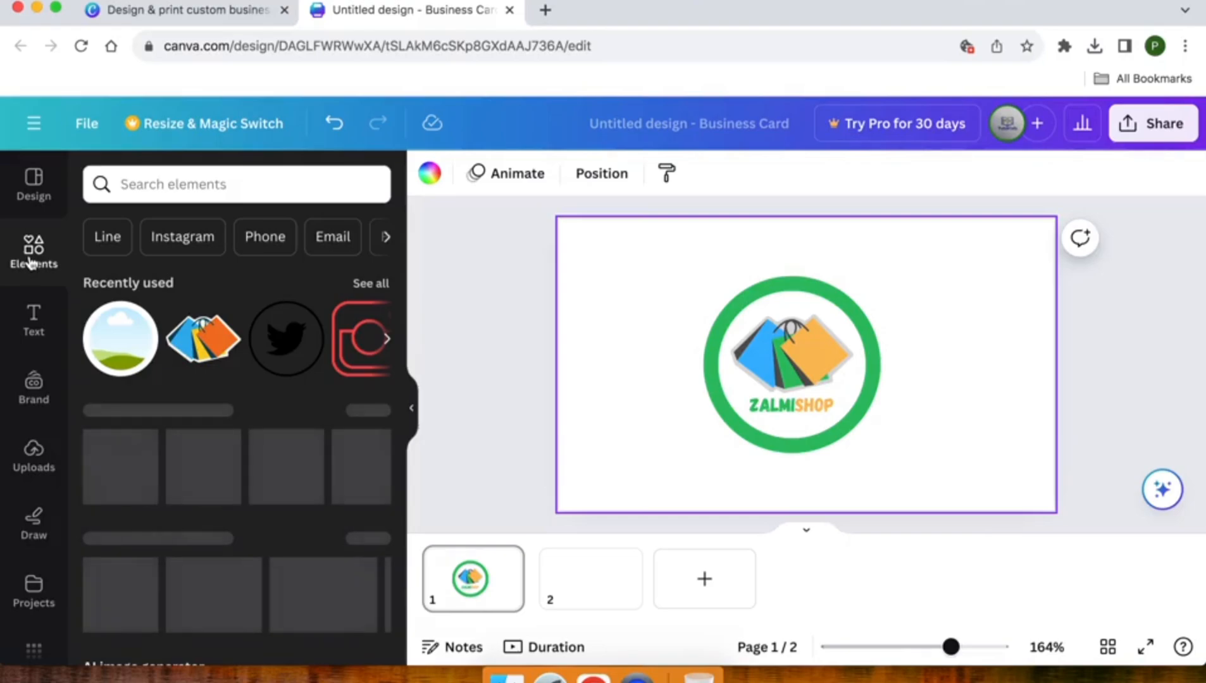
pyautogui.scroll(-2, 108, 336)
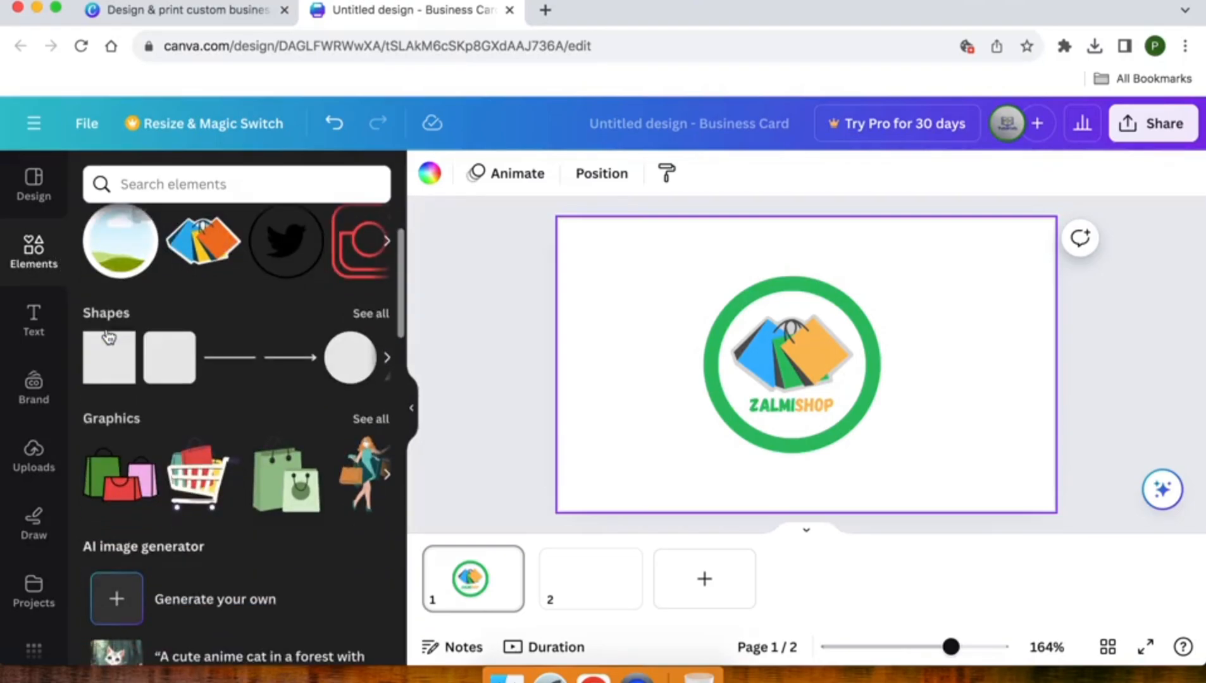
pyautogui.click(95, 378)
pyautogui.moveTo(785, 387); pyautogui.dragTo(576, 373)
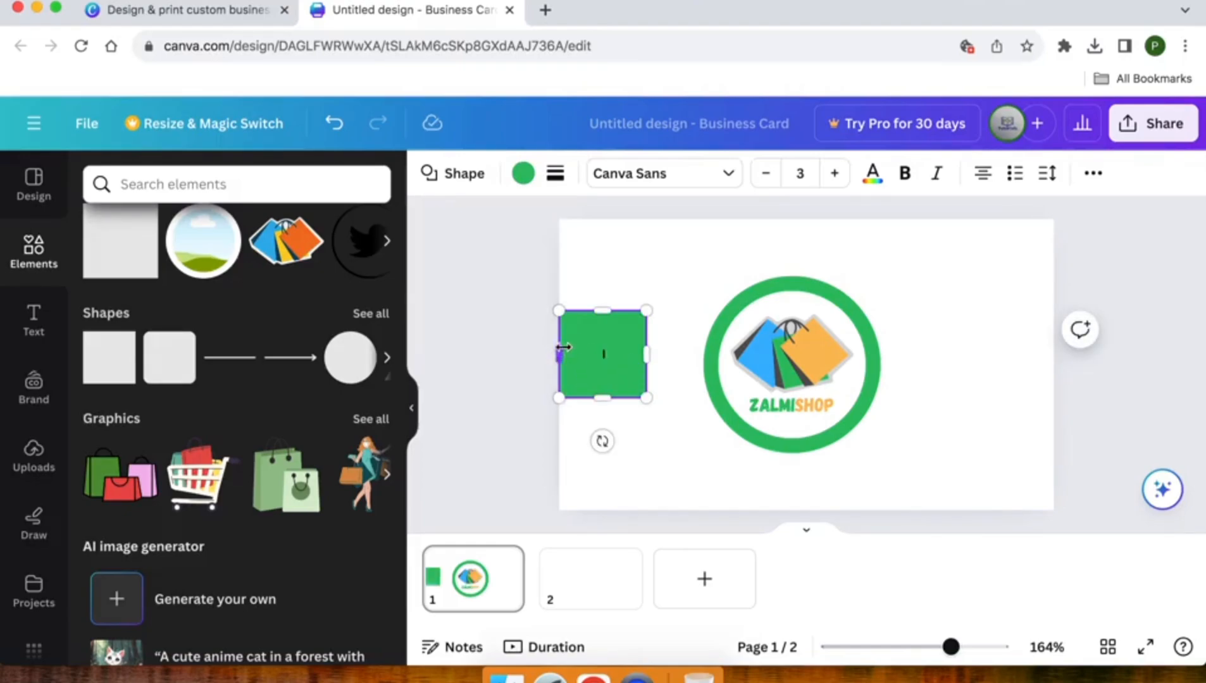
pyautogui.moveTo(602, 309); pyautogui.dragTo(603, 320)
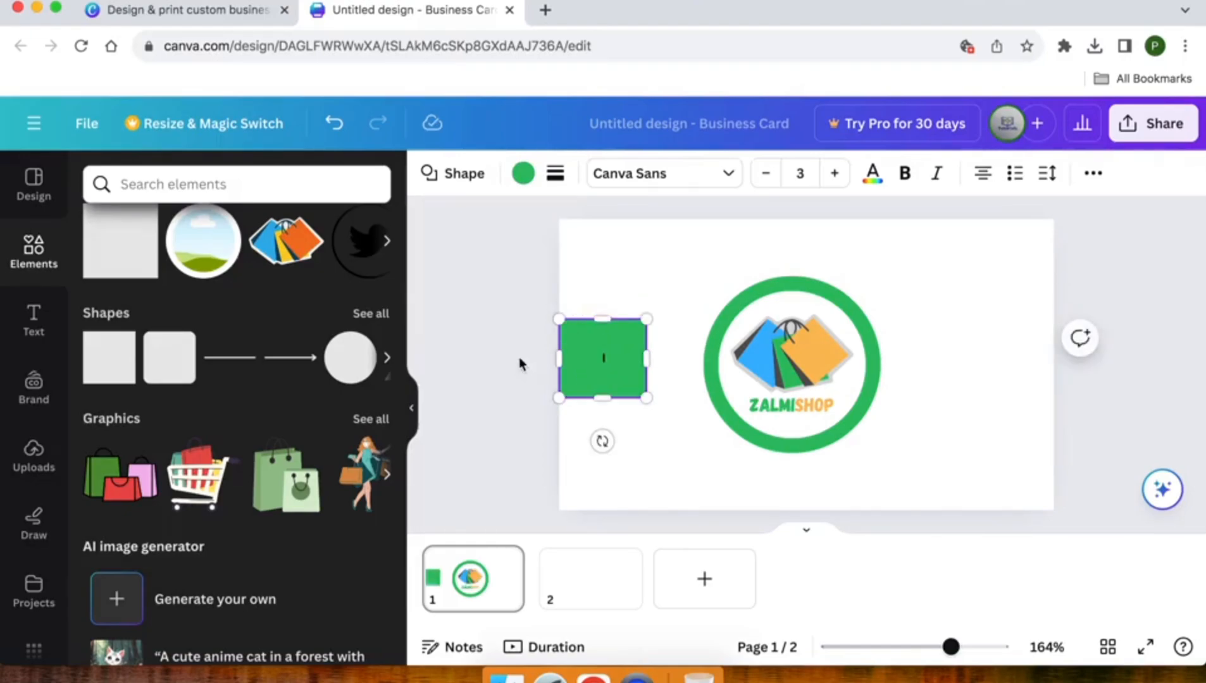
pyautogui.click(543, 362)
# Make the square orange (#ffbd5a) and shift the framed logo left to overlap it
pyautogui.click(597, 358)
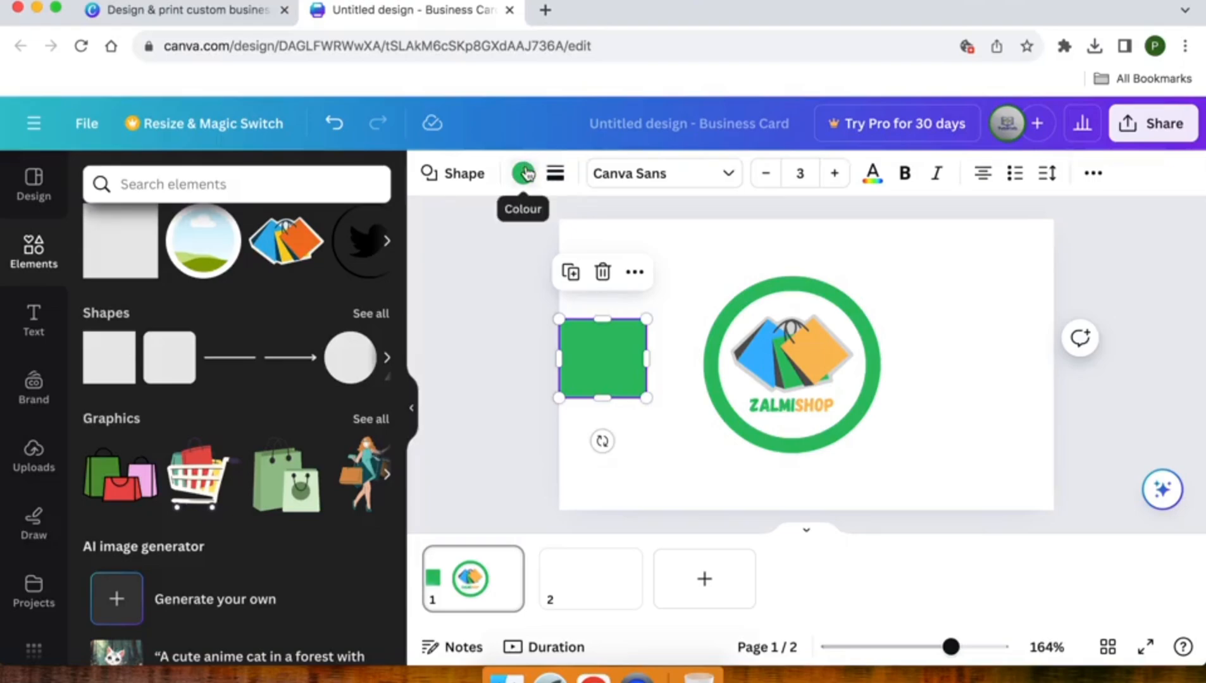
pyautogui.click(524, 173)
pyautogui.click(203, 518)
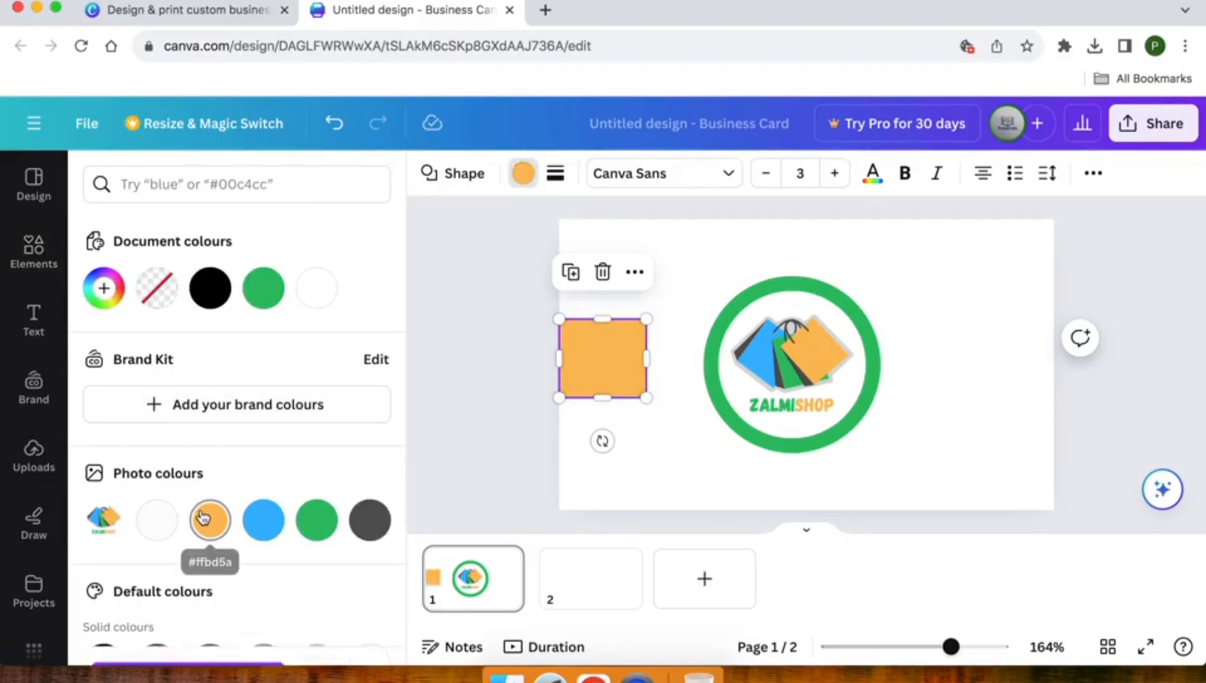
pyautogui.click(594, 354)
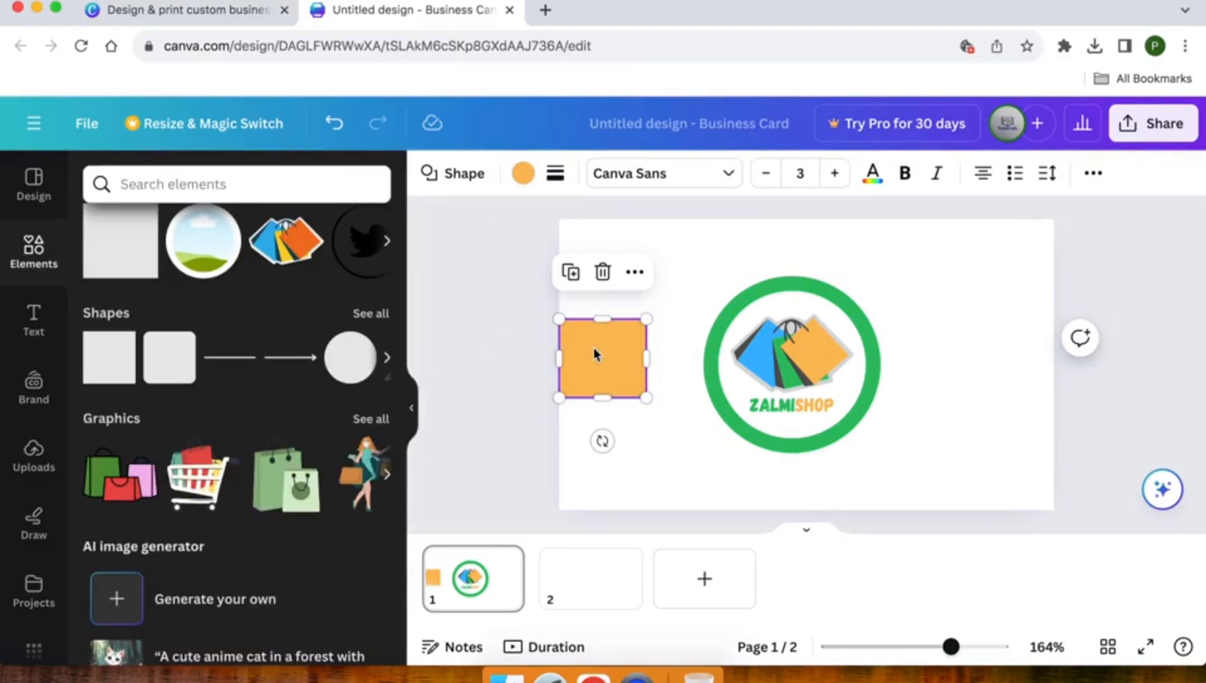
pyautogui.click(530, 370)
pyautogui.moveTo(722, 365); pyautogui.dragTo(654, 344)
pyautogui.moveTo(644, 345); pyautogui.dragTo(628, 344)
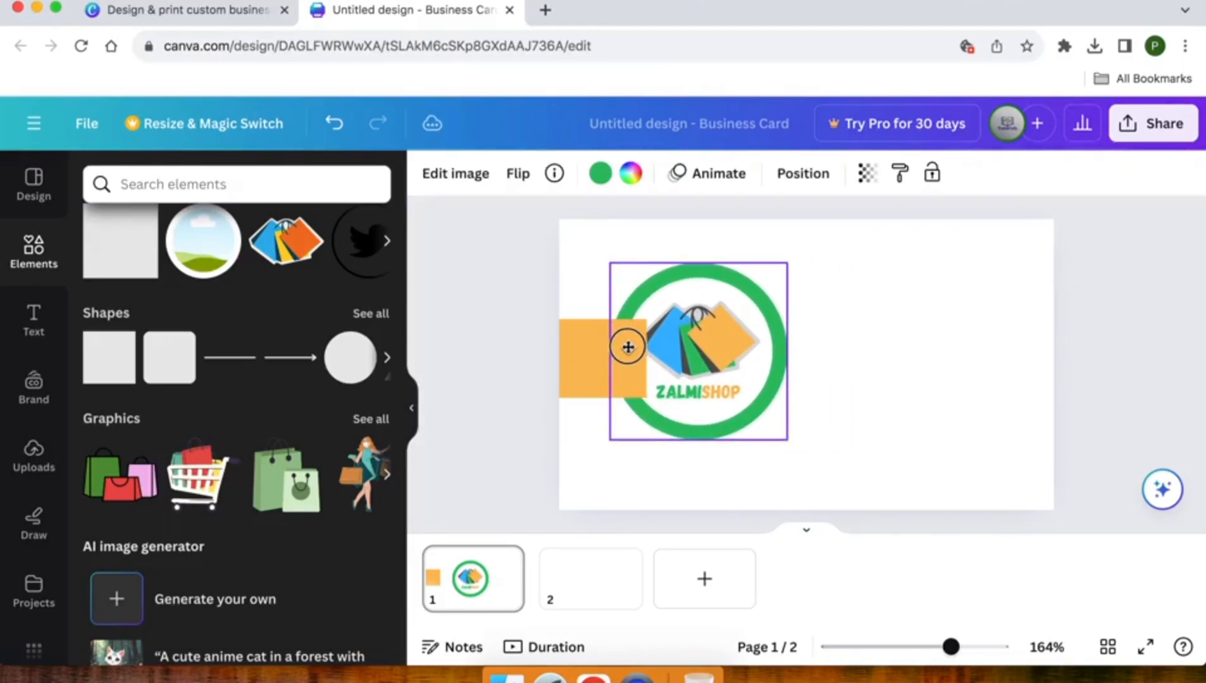
# Align the orange rectangle and the ZALMISHOP logo to the page's vertical middle
pyautogui.click(590, 351)
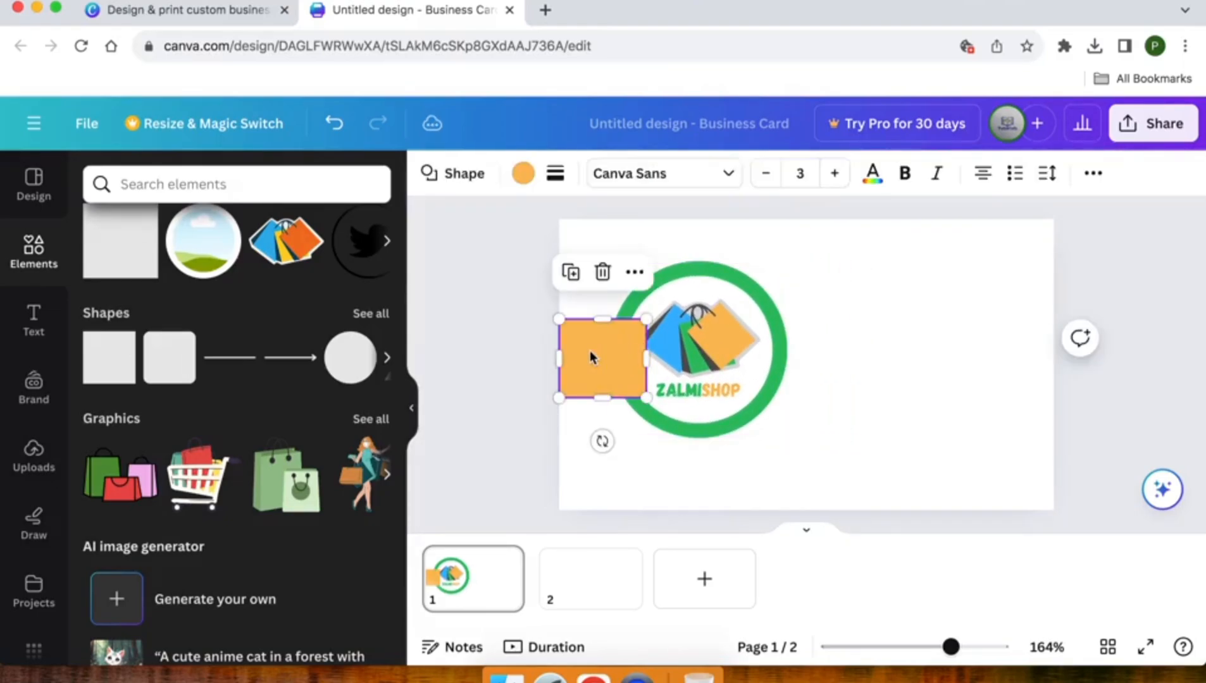
pyautogui.click(1093, 173)
pyautogui.click(944, 219)
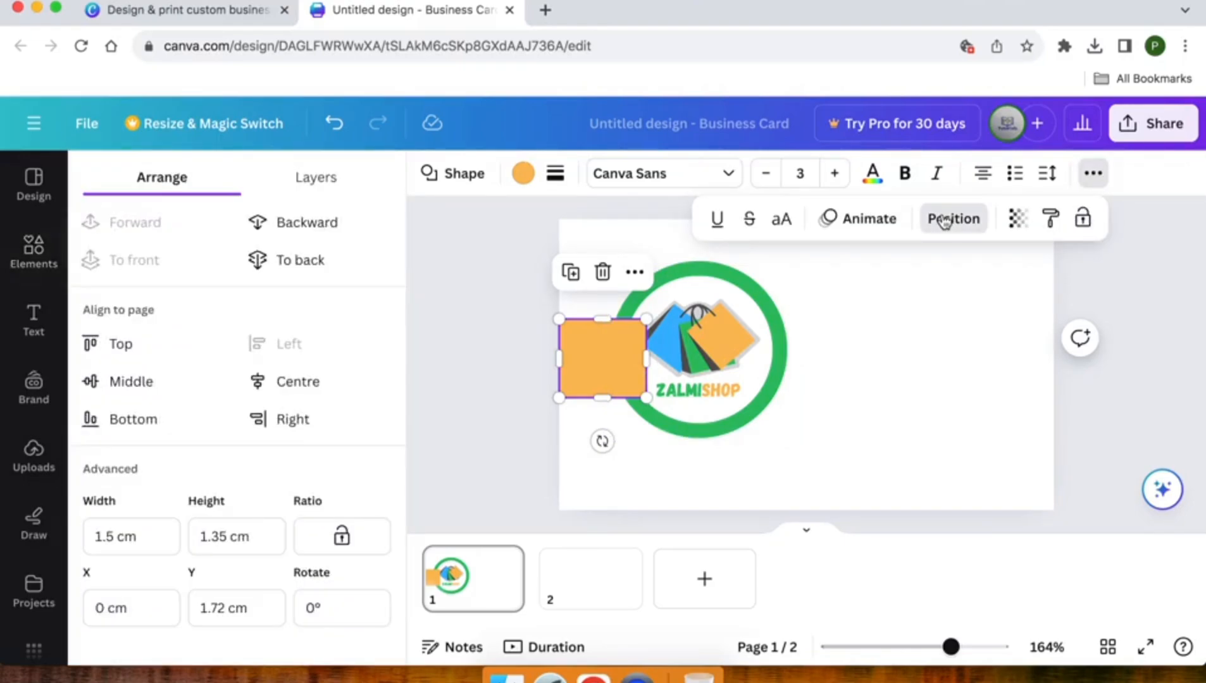
pyautogui.click(157, 387)
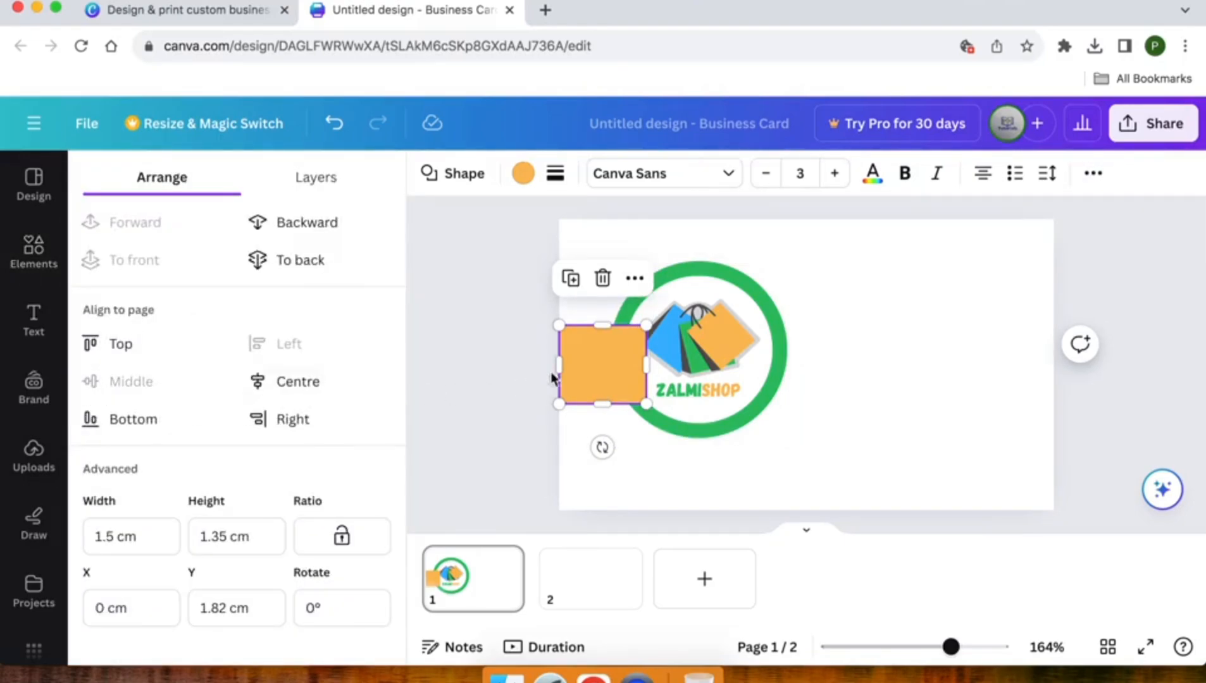
pyautogui.click(719, 351)
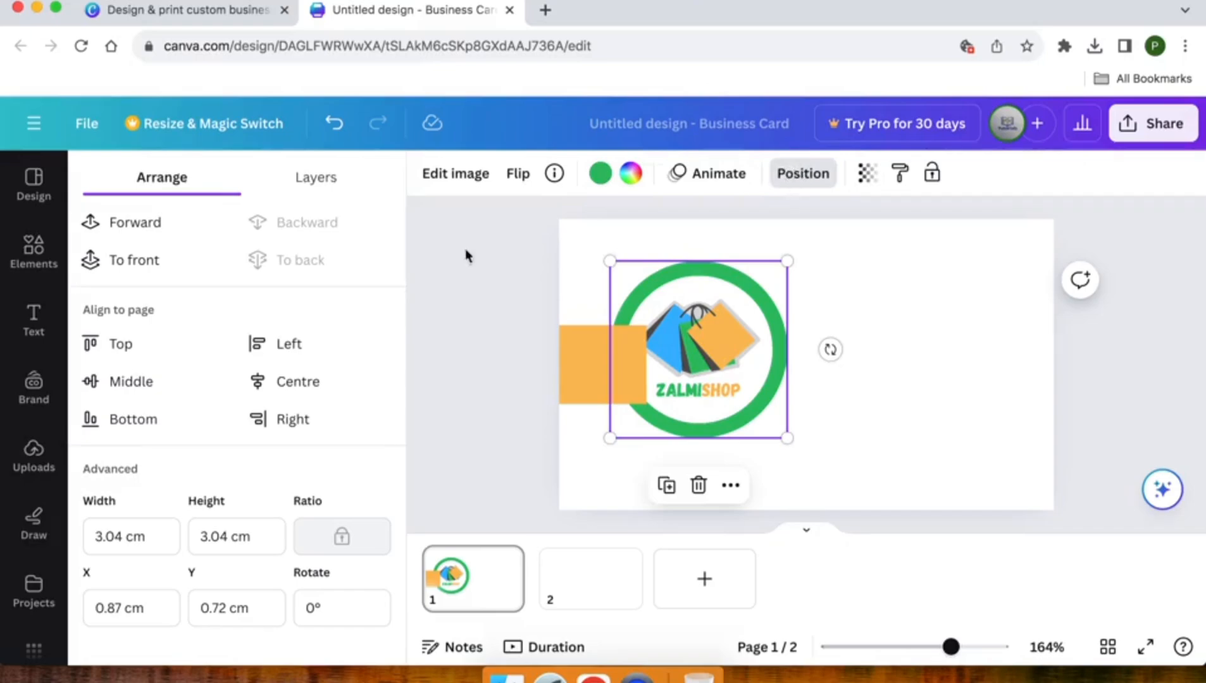
pyautogui.click(165, 394)
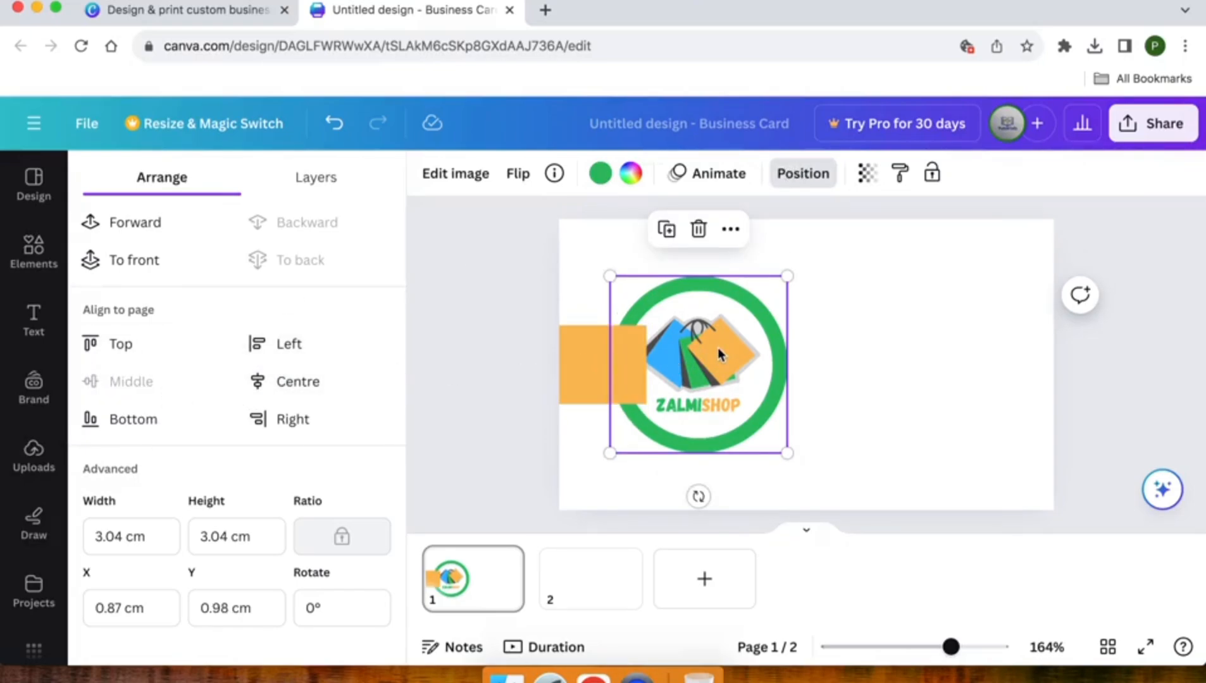
# Send the orange rectangle to the back, behind the logo
pyautogui.click(593, 370)
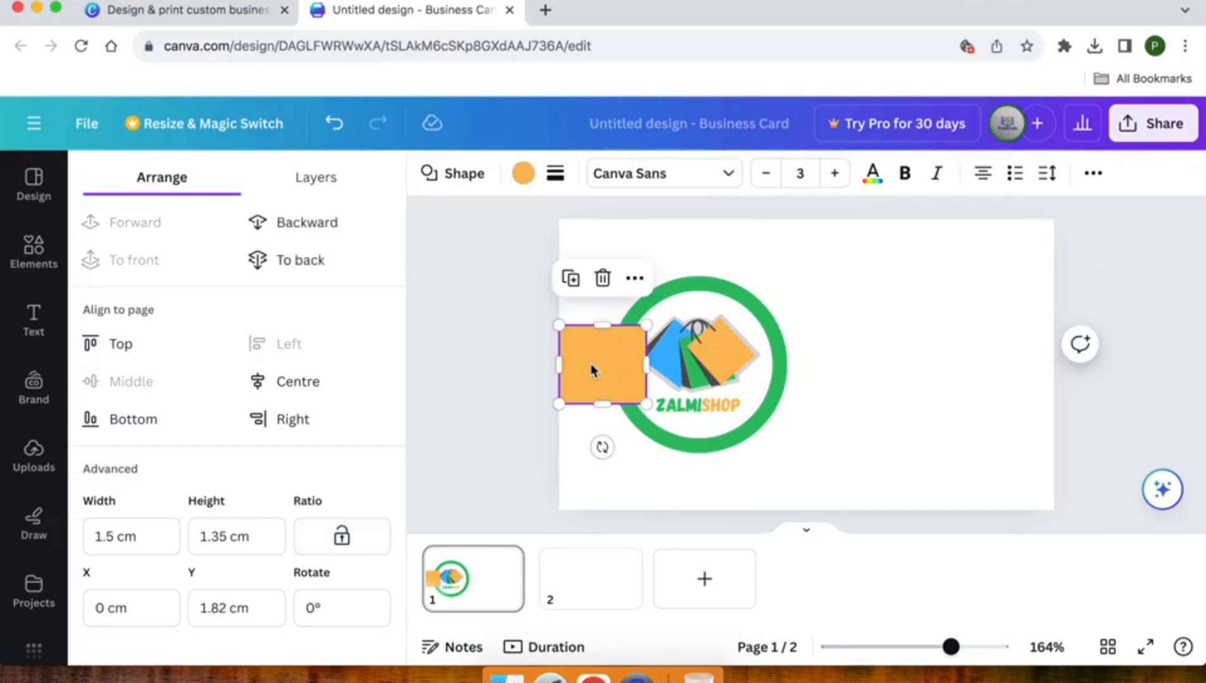
pyautogui.click(655, 366)
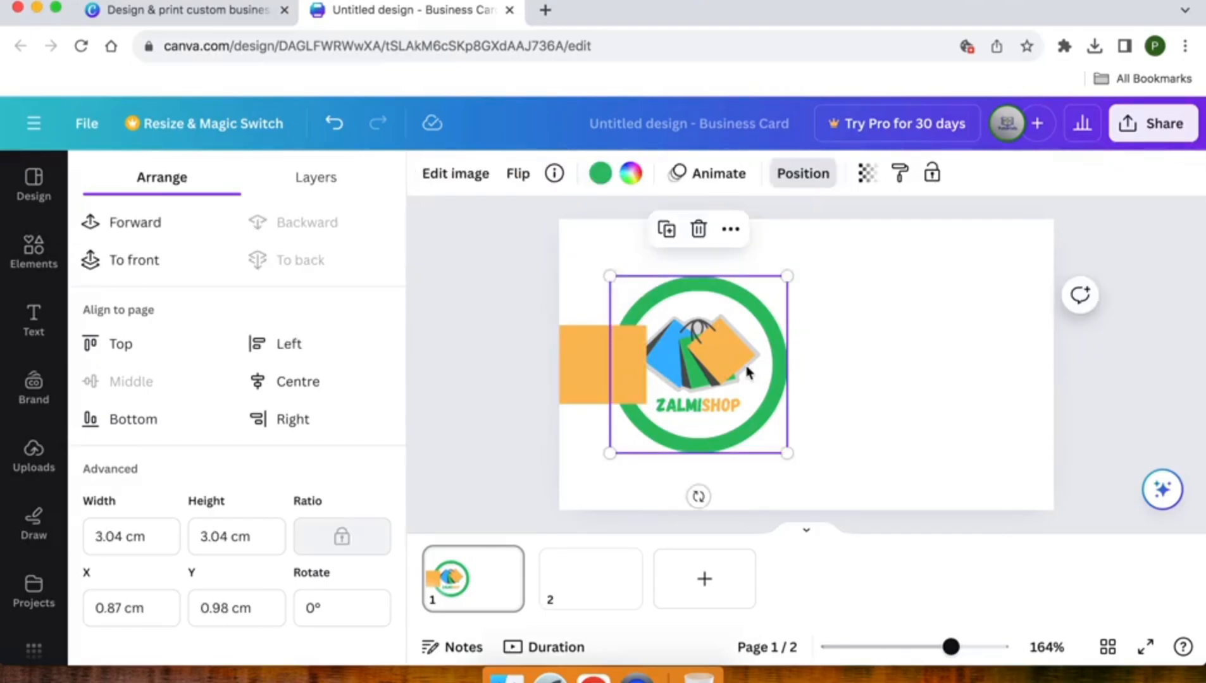
pyautogui.click(585, 365)
pyautogui.rightClick(585, 364)
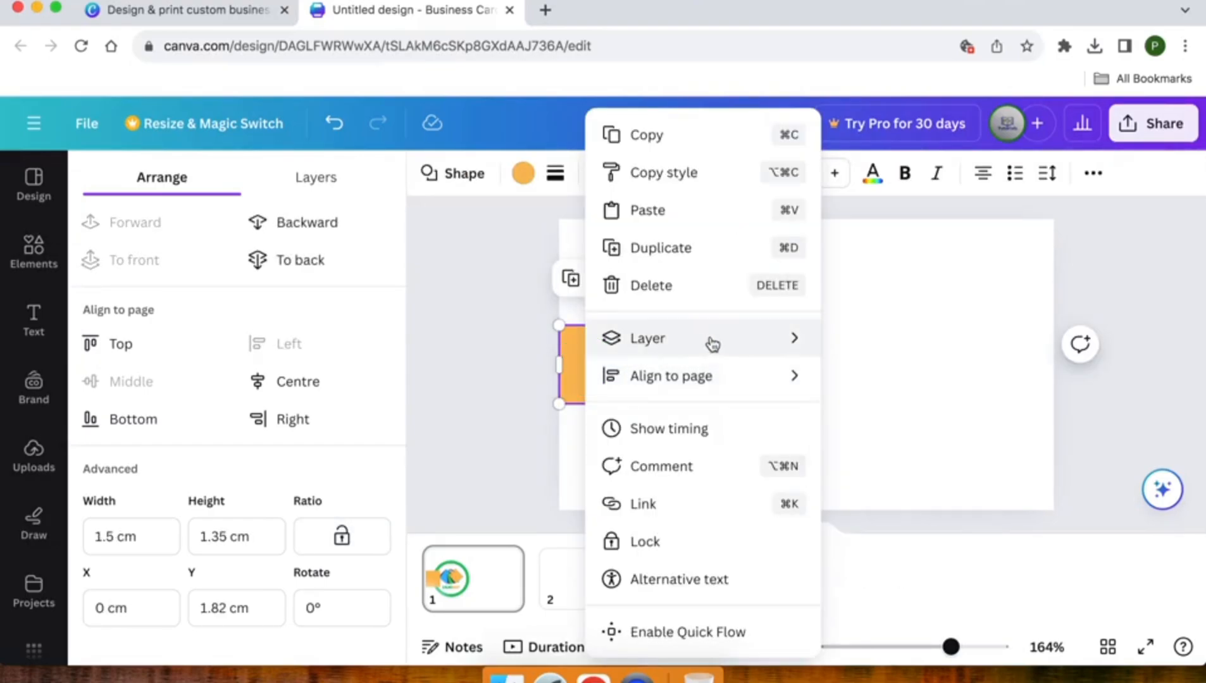
pyautogui.moveTo(711, 344)
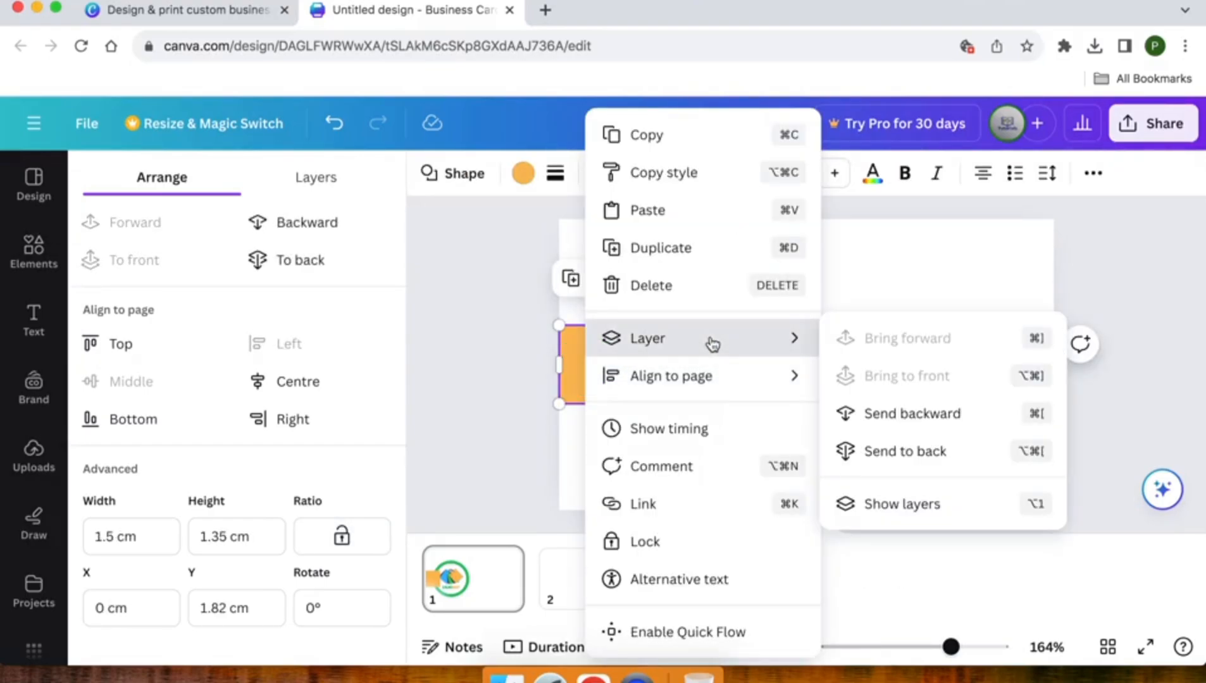
pyautogui.click(875, 458)
pyautogui.click(520, 394)
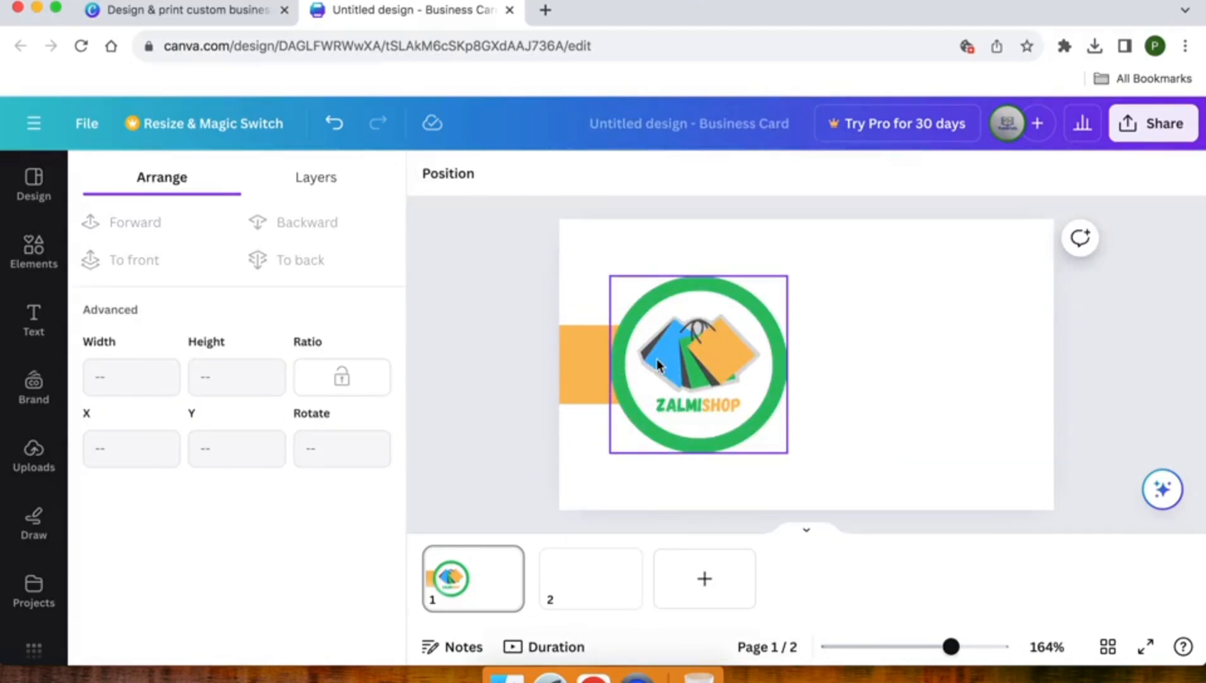
pyautogui.click(635, 246)
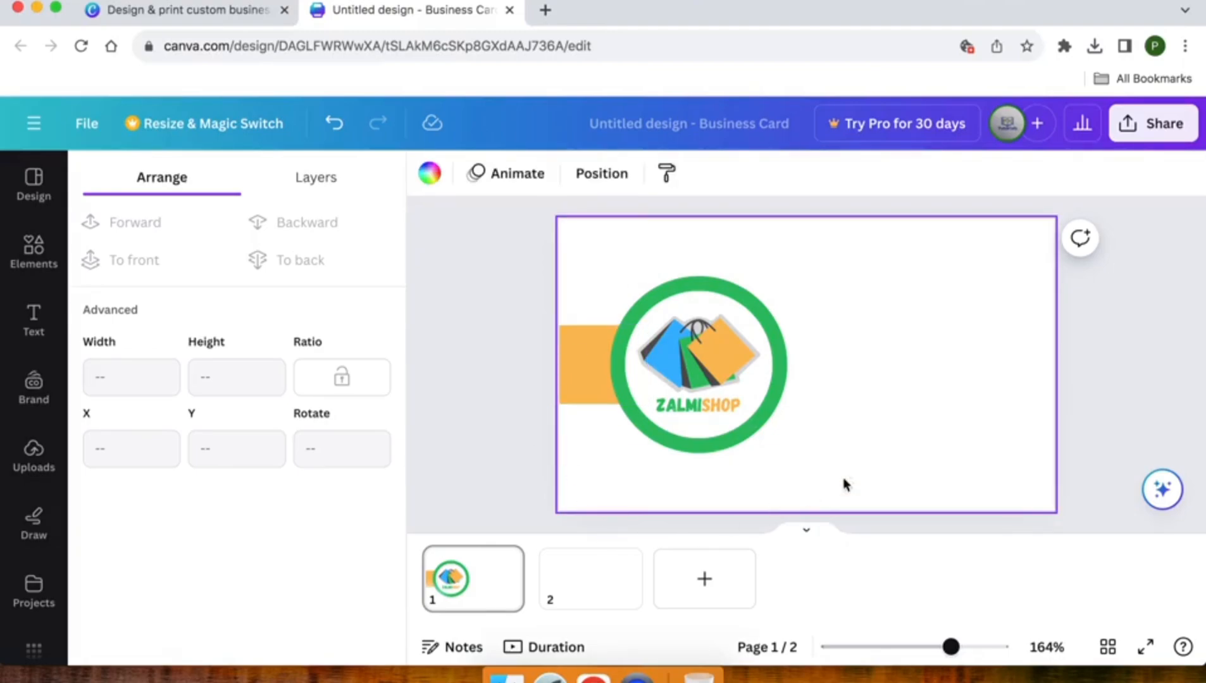
# Search the Elements graphics for 'line border' and browse the results
pyautogui.click(40, 273)
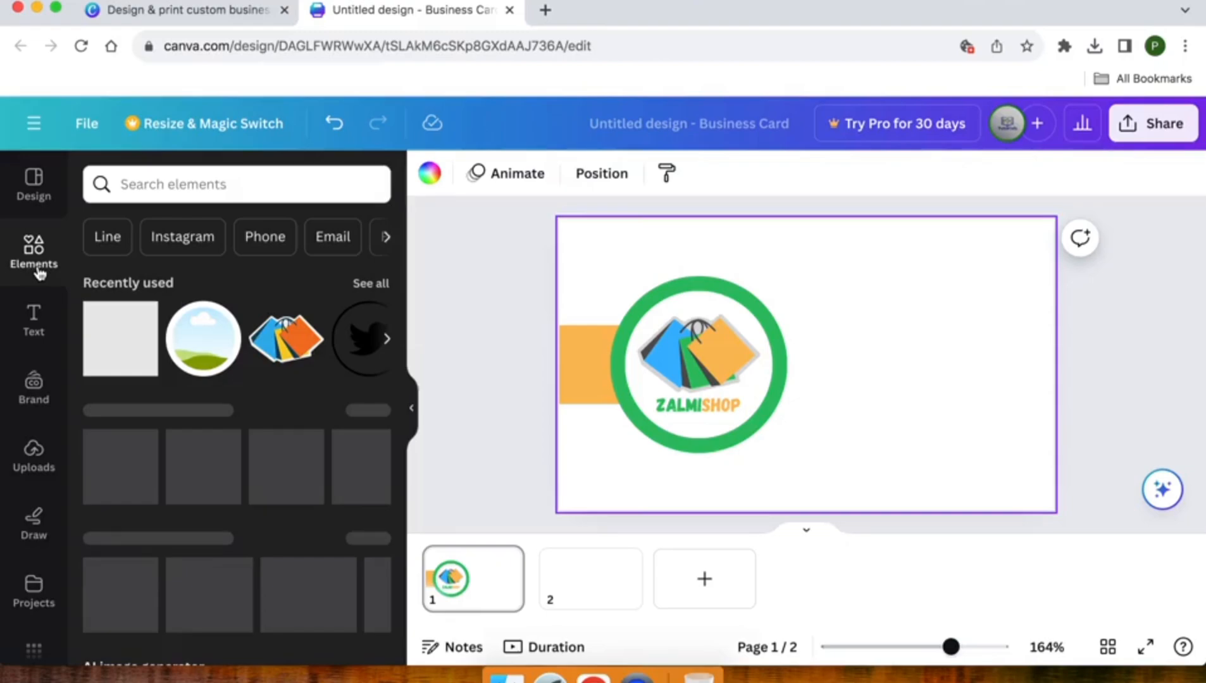
pyautogui.click(143, 190)
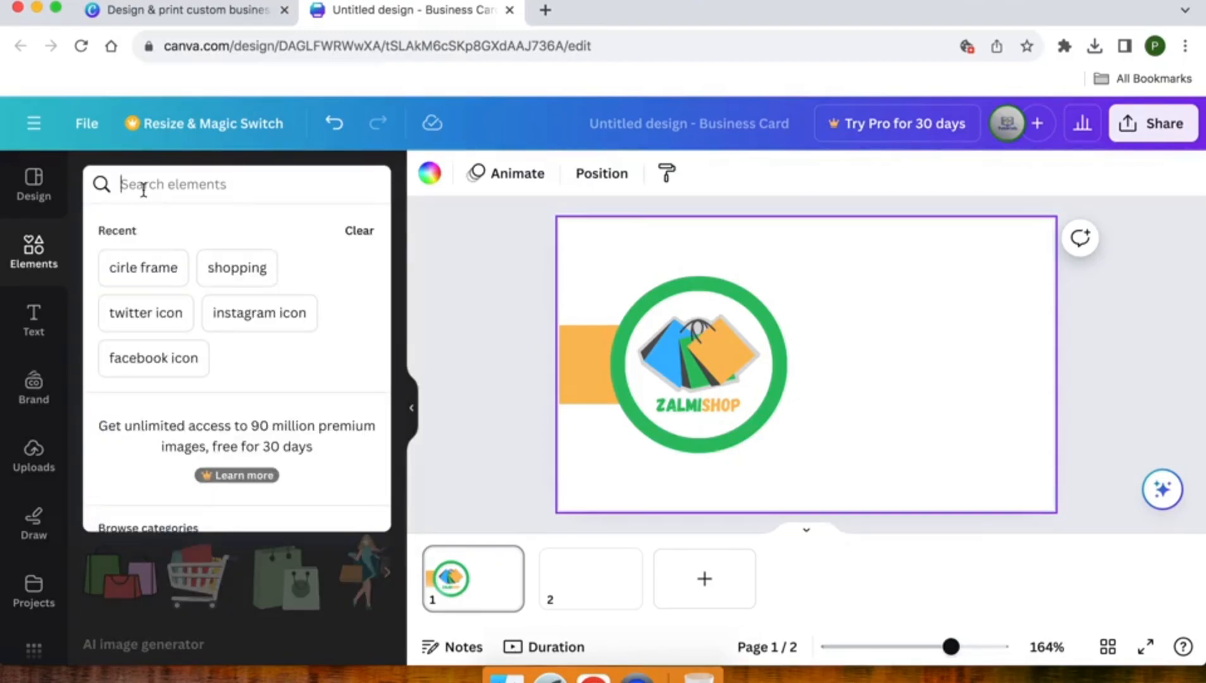
pyautogui.write('line bo')
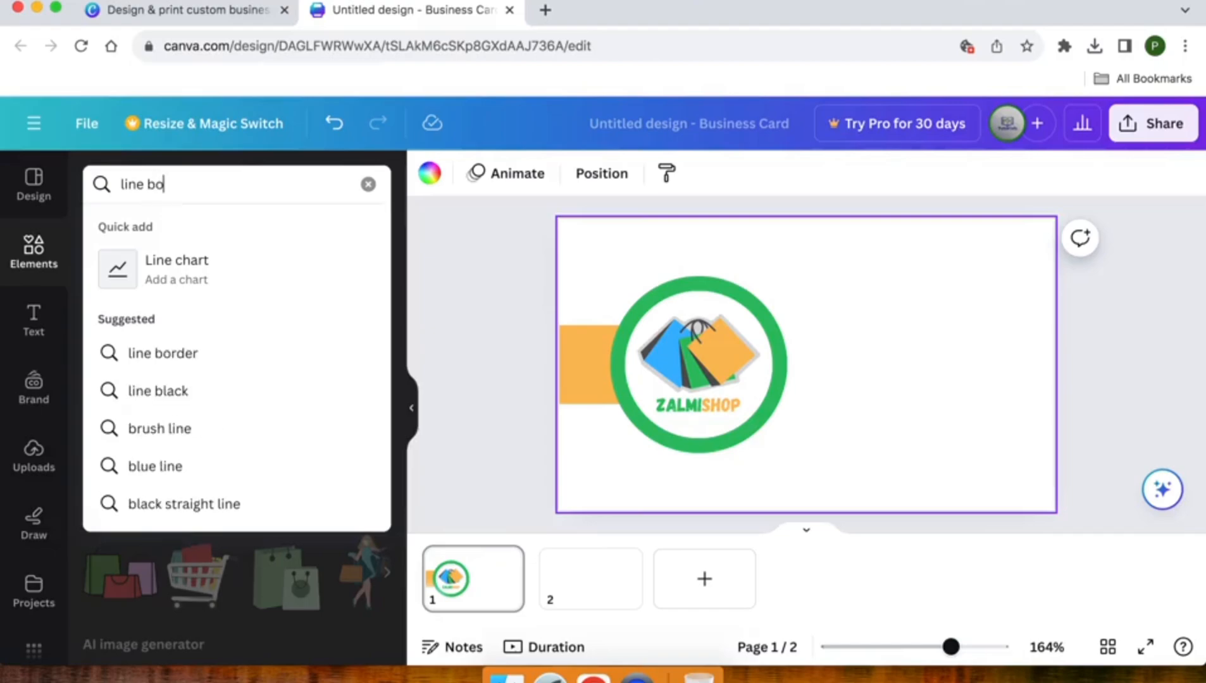
pyautogui.write('rder')
pyautogui.press('Down')
pyautogui.press('Down')
pyautogui.press('Down')
pyautogui.press('Up')
pyautogui.press('Return')
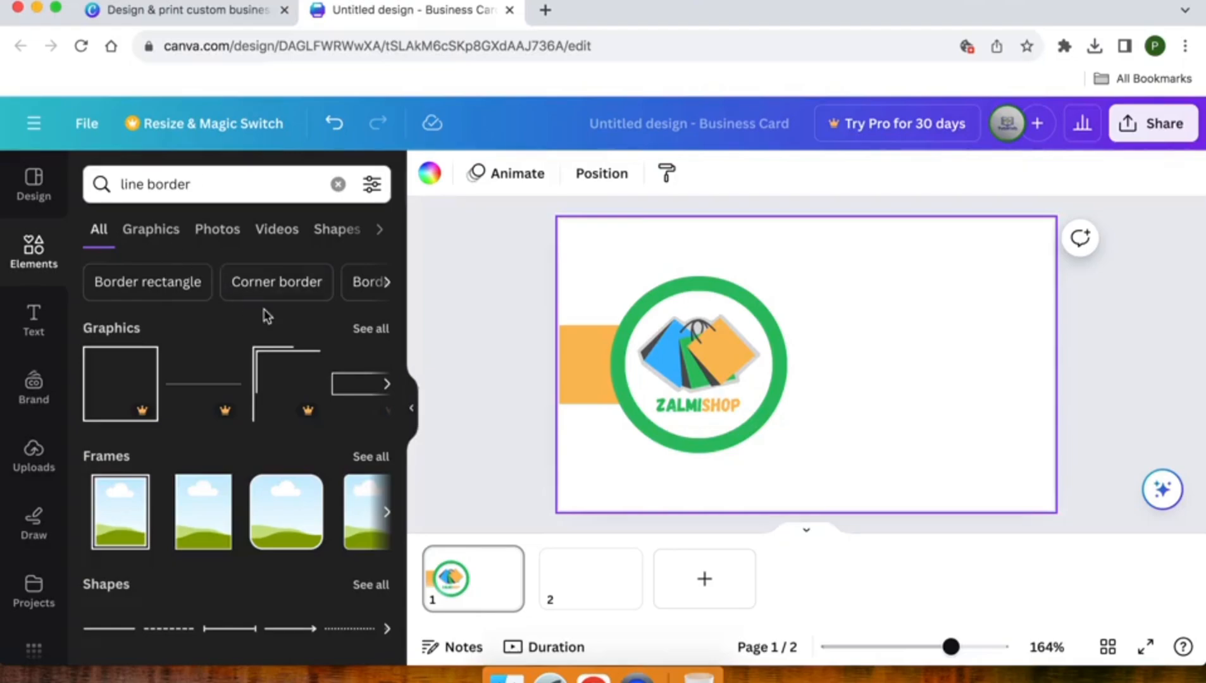
pyautogui.click(363, 335)
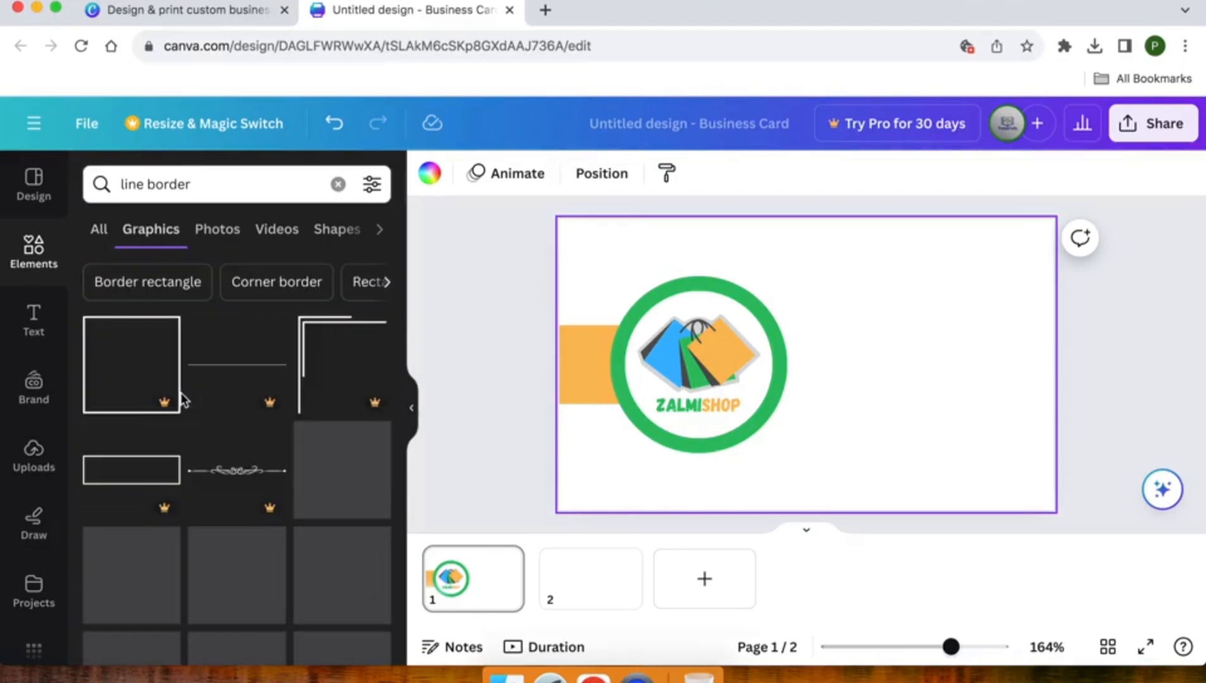
pyautogui.scroll(-3, 183, 399)
pyautogui.scroll(-5, 184, 400)
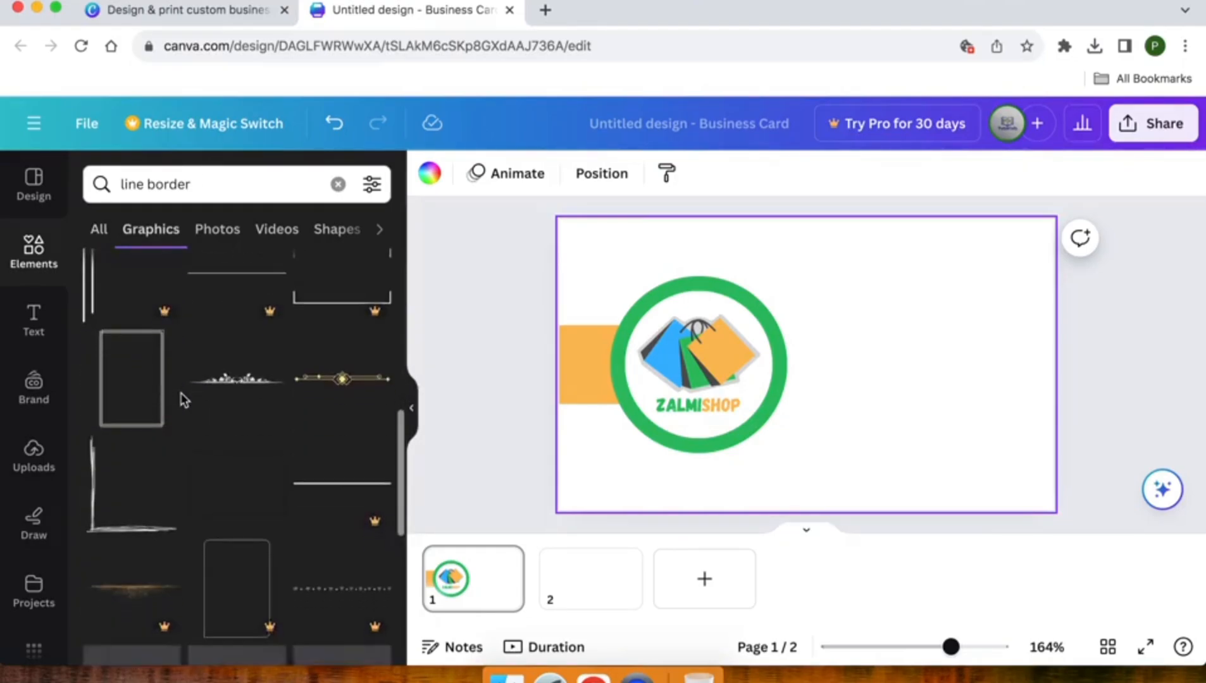
pyautogui.scroll(-8, 184, 400)
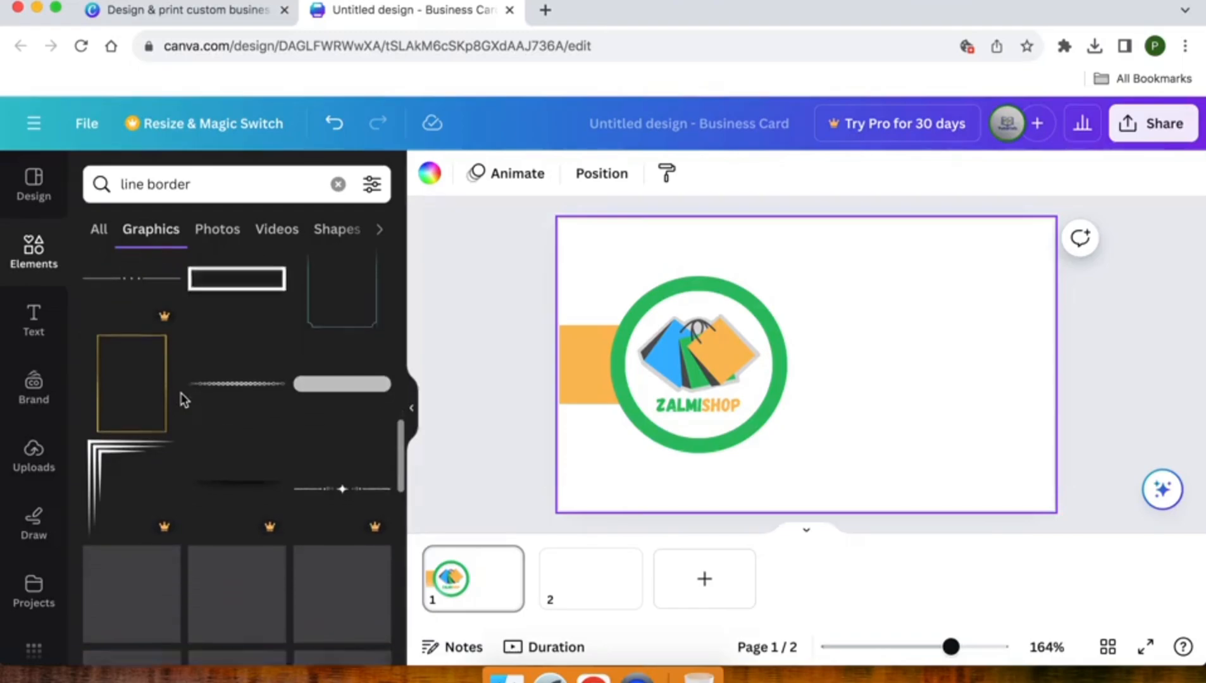
# Narrow the graphics search to just 'border' and scroll through the results
pyautogui.click(126, 186)
pyautogui.doubleClick(130, 185)
pyautogui.press('BackSpace')
pyautogui.press('Delete')
pyautogui.press('Return')
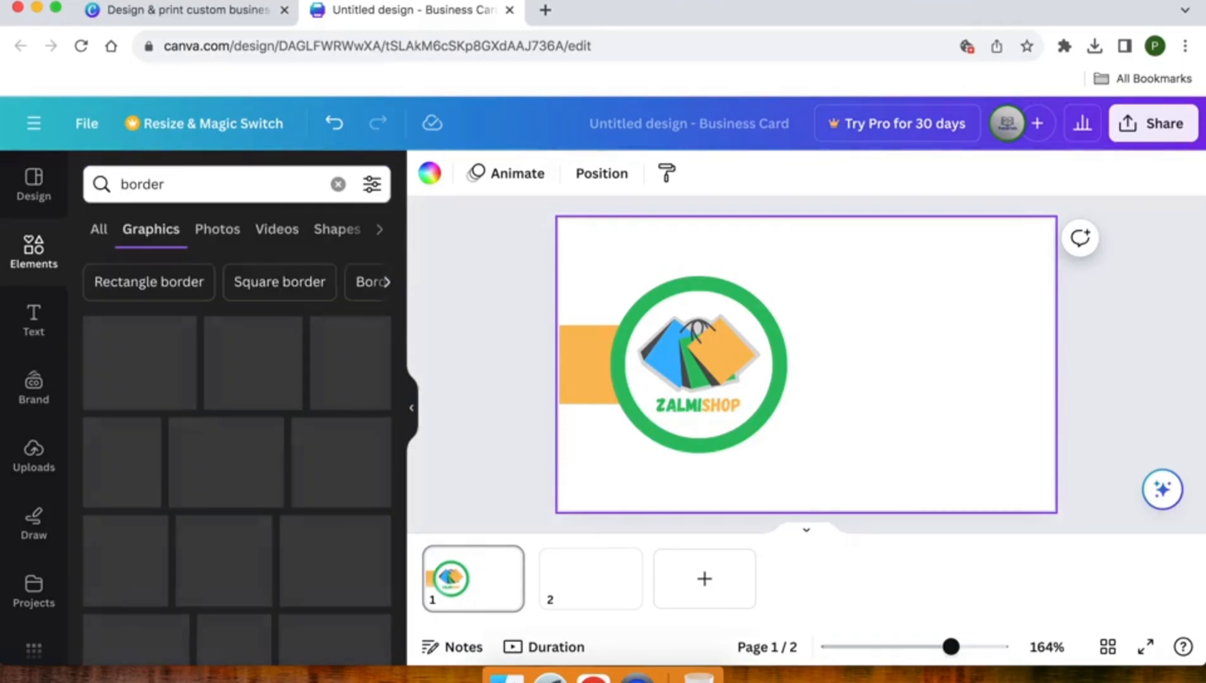
pyautogui.scroll(-10, 142, 378)
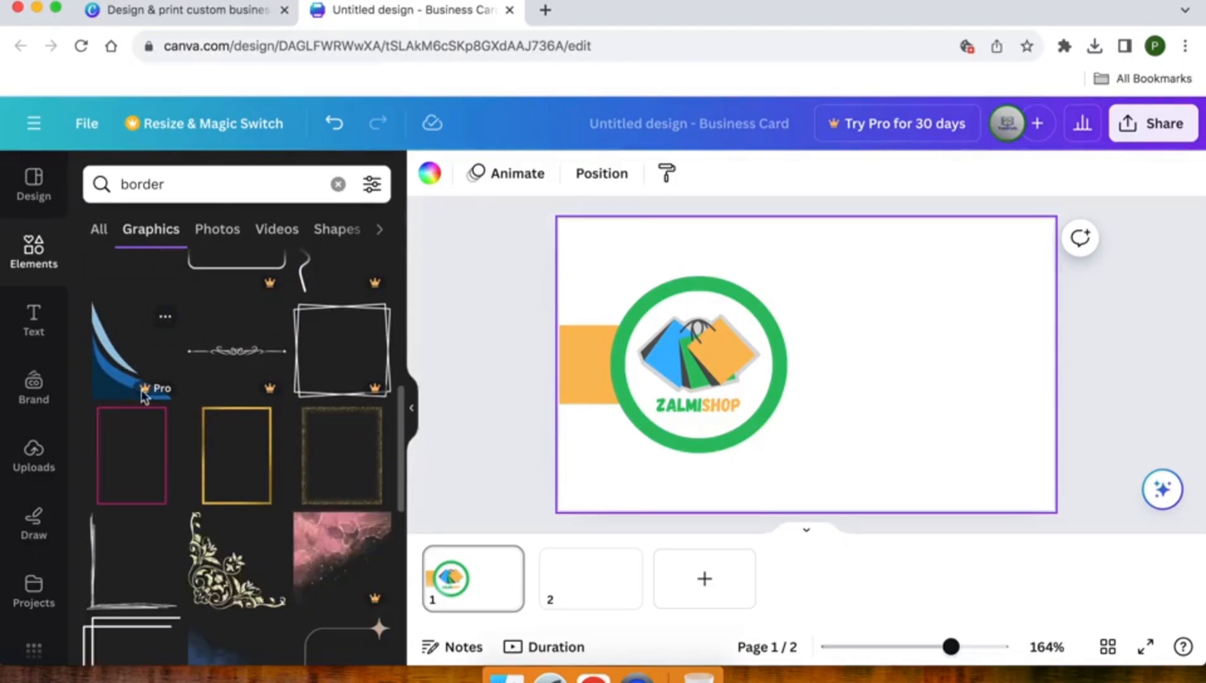
pyautogui.scroll(-5, 222, 542)
pyautogui.scroll(-7, 221, 542)
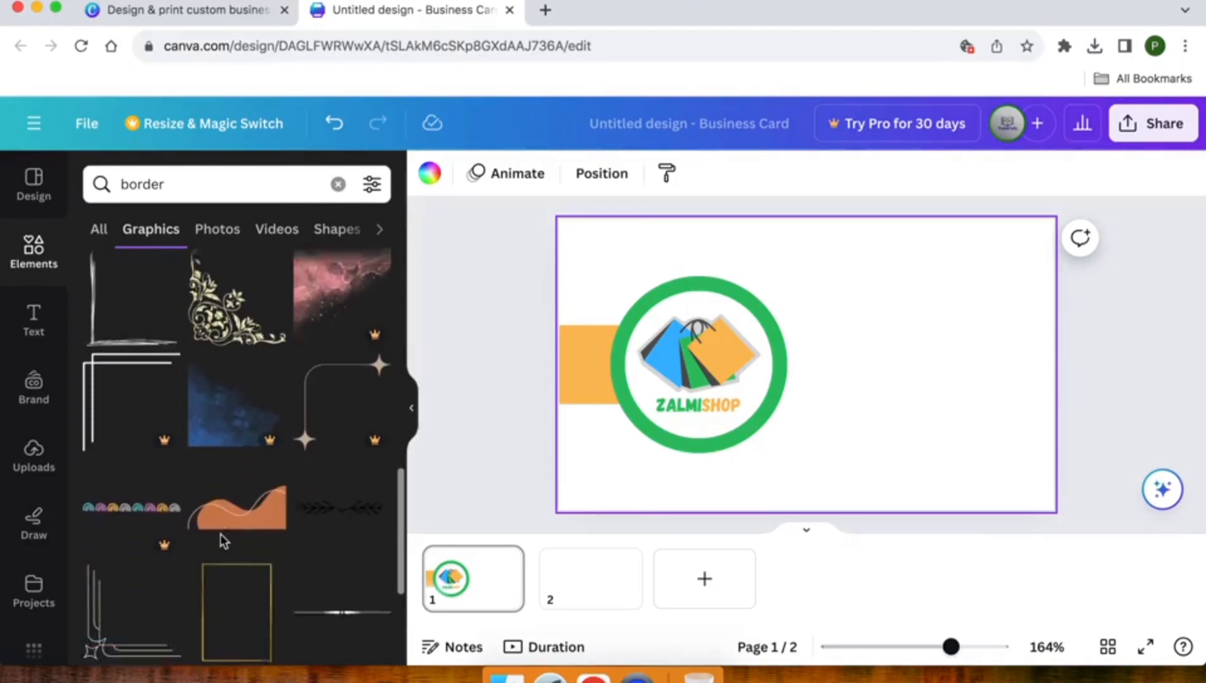
pyautogui.scroll(-7, 221, 541)
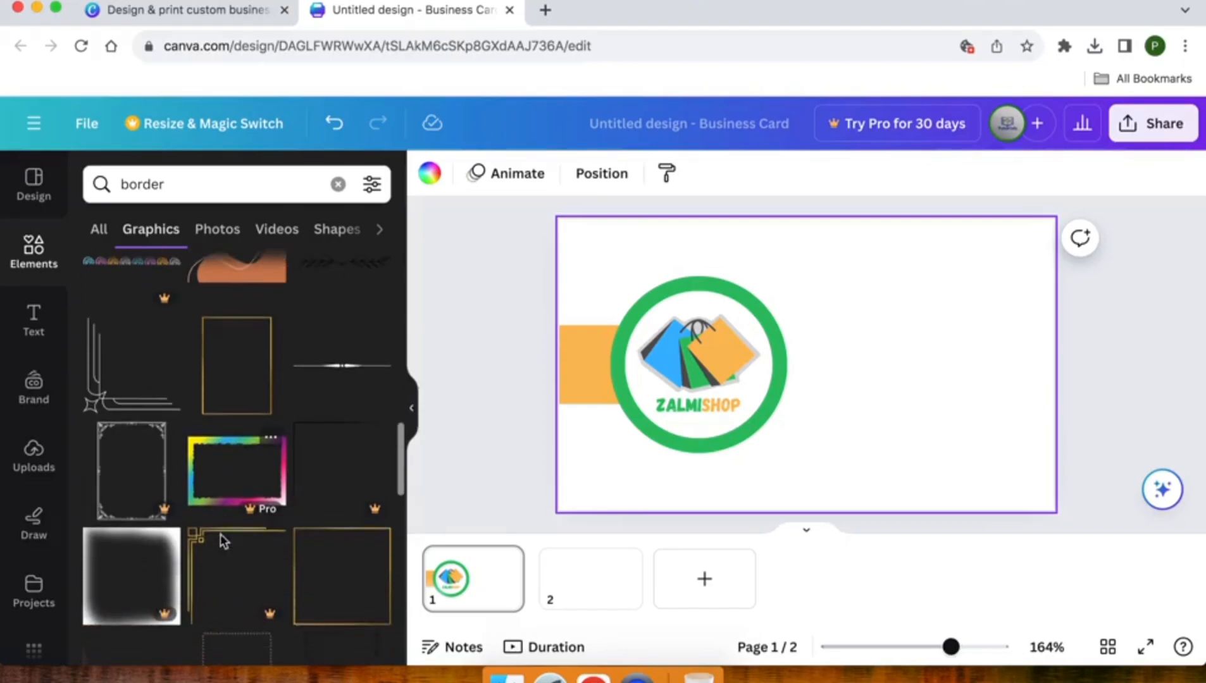
pyautogui.scroll(-6, 222, 543)
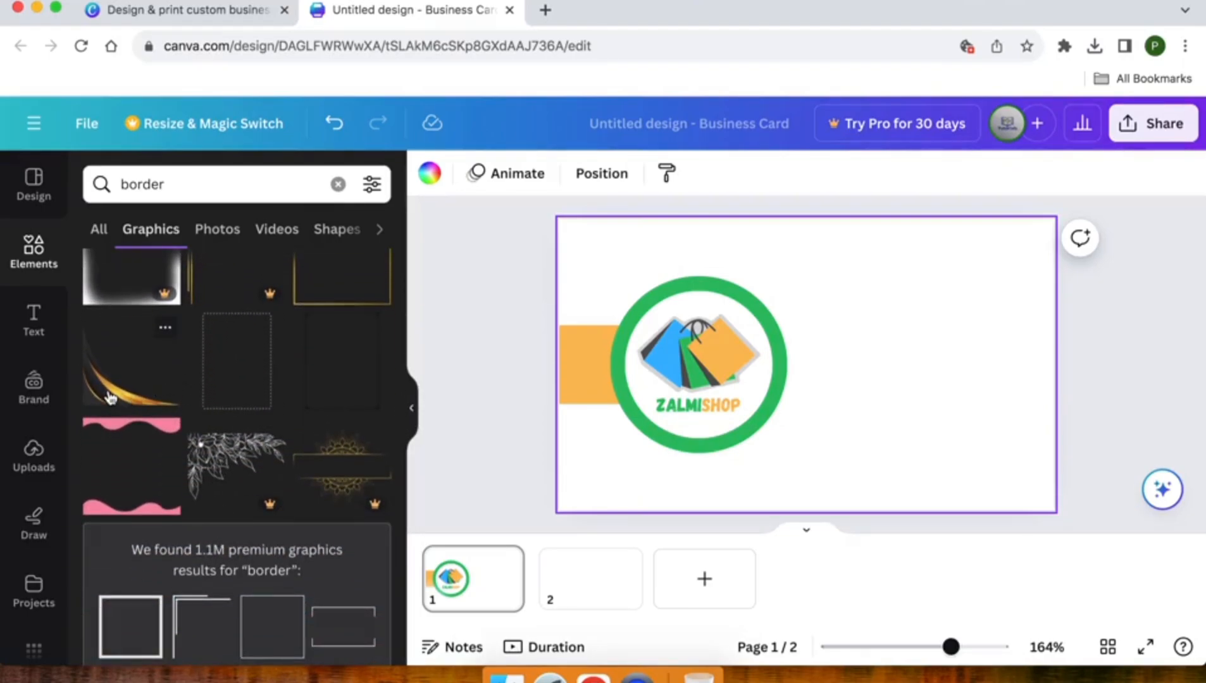
# Add the gold-curve border graphic and drag it to the right of the logo
pyautogui.click(110, 396)
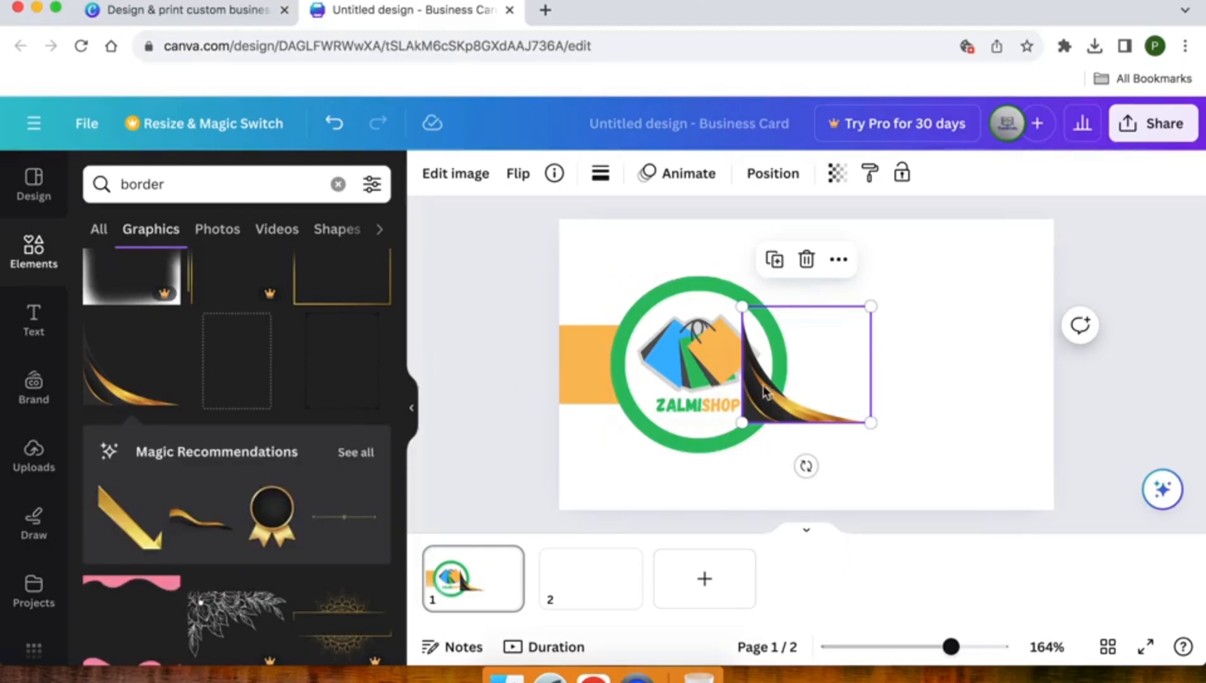
pyautogui.moveTo(786, 392); pyautogui.dragTo(850, 387)
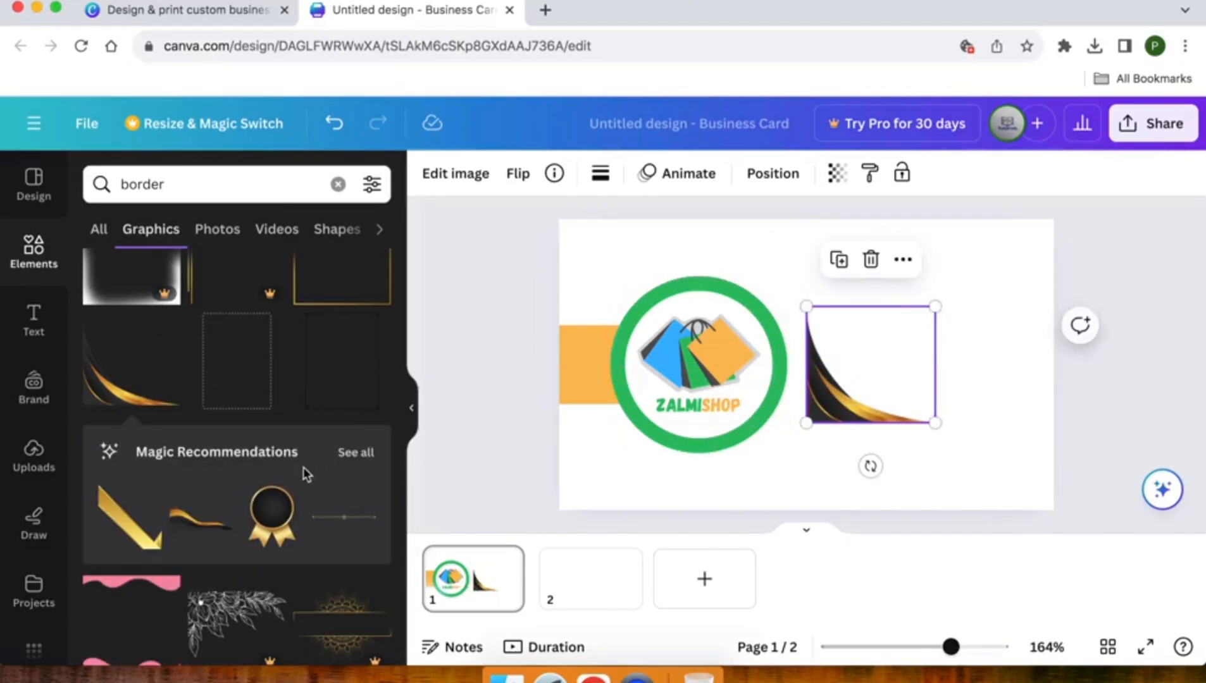
pyautogui.click(354, 453)
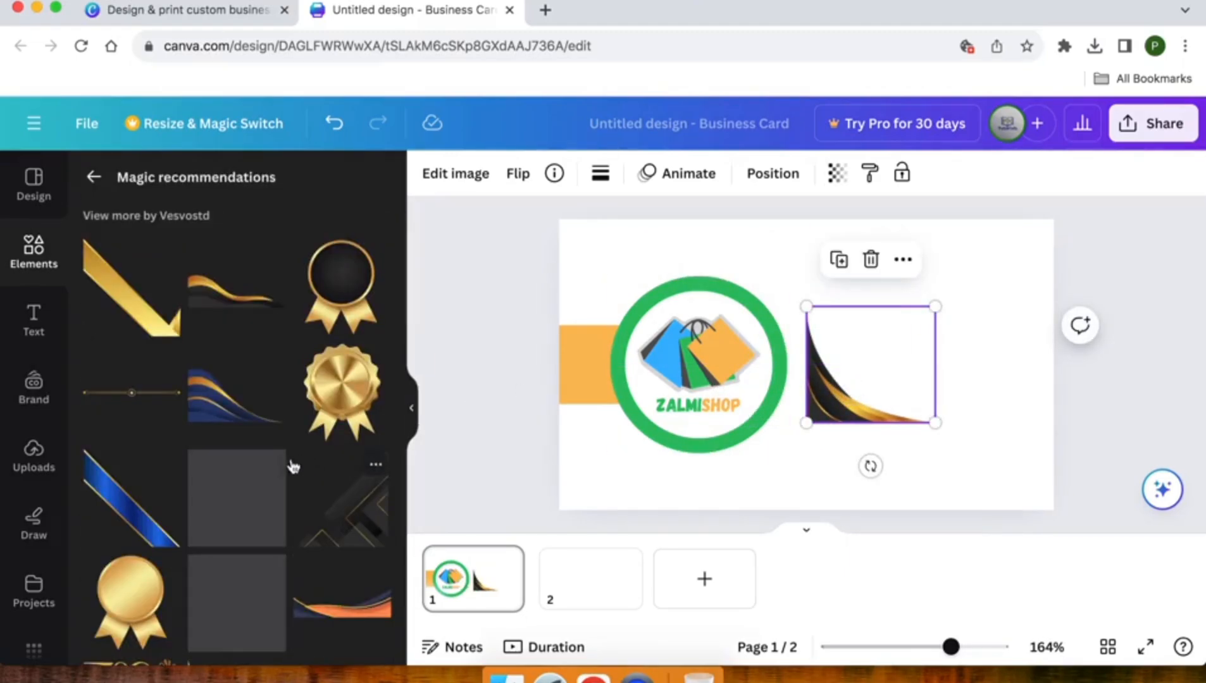
pyautogui.scroll(-3, 248, 490)
# Add the orange wave graphic from the recommendations and drag it to the card's bottom-right
pyautogui.scroll(-5, 250, 493)
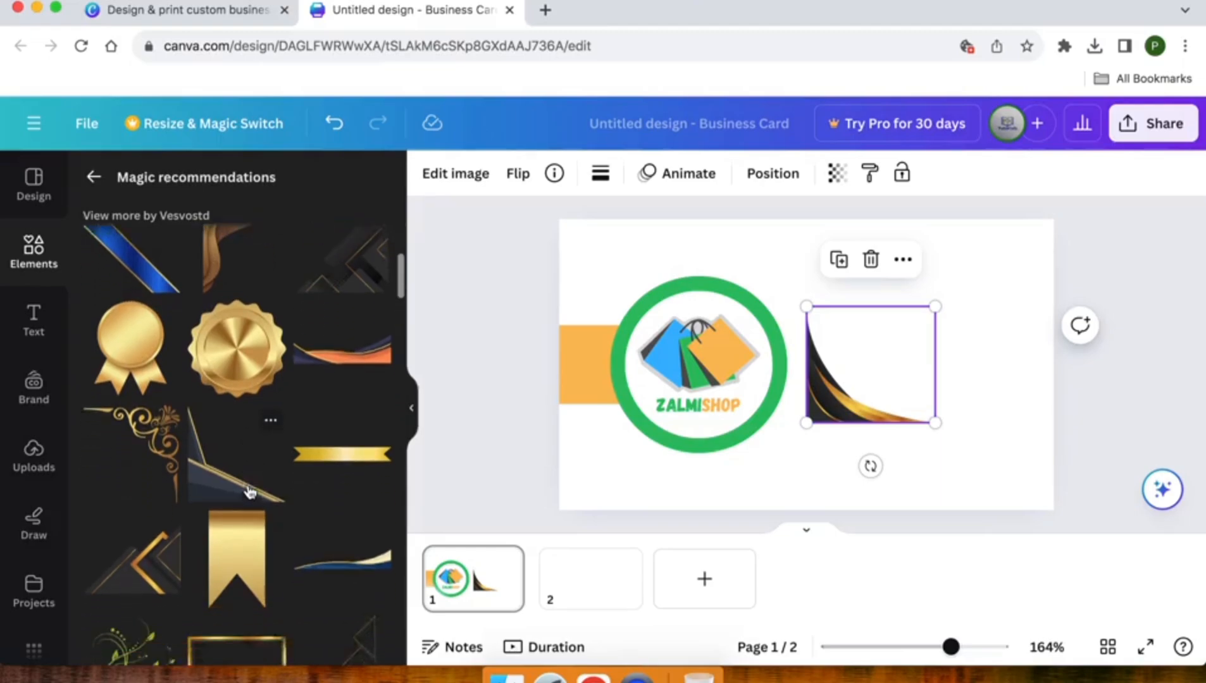
pyautogui.scroll(-6, 249, 492)
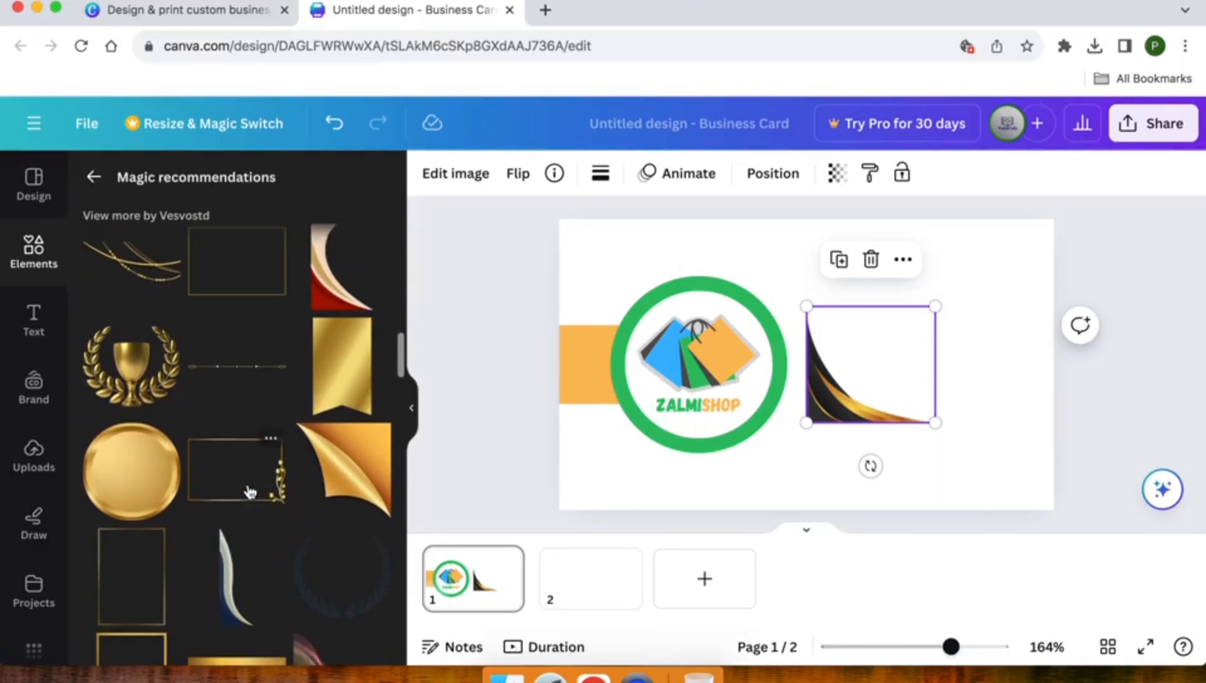
pyautogui.scroll(-5, 250, 493)
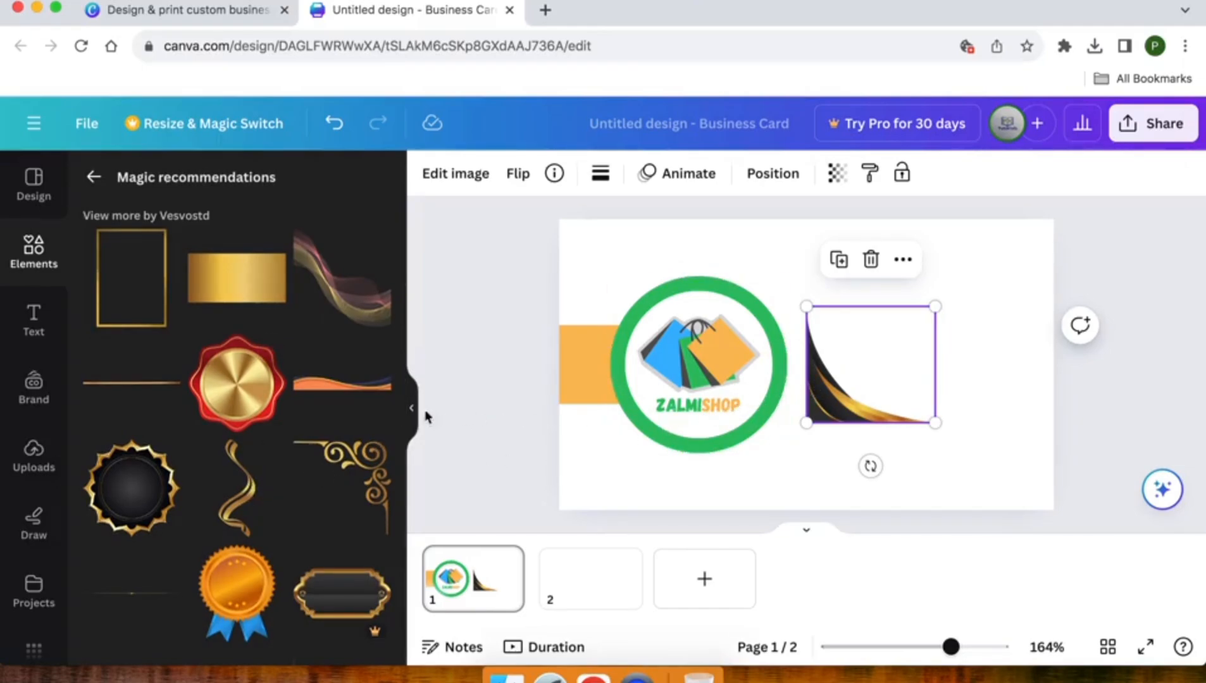
pyautogui.click(340, 393)
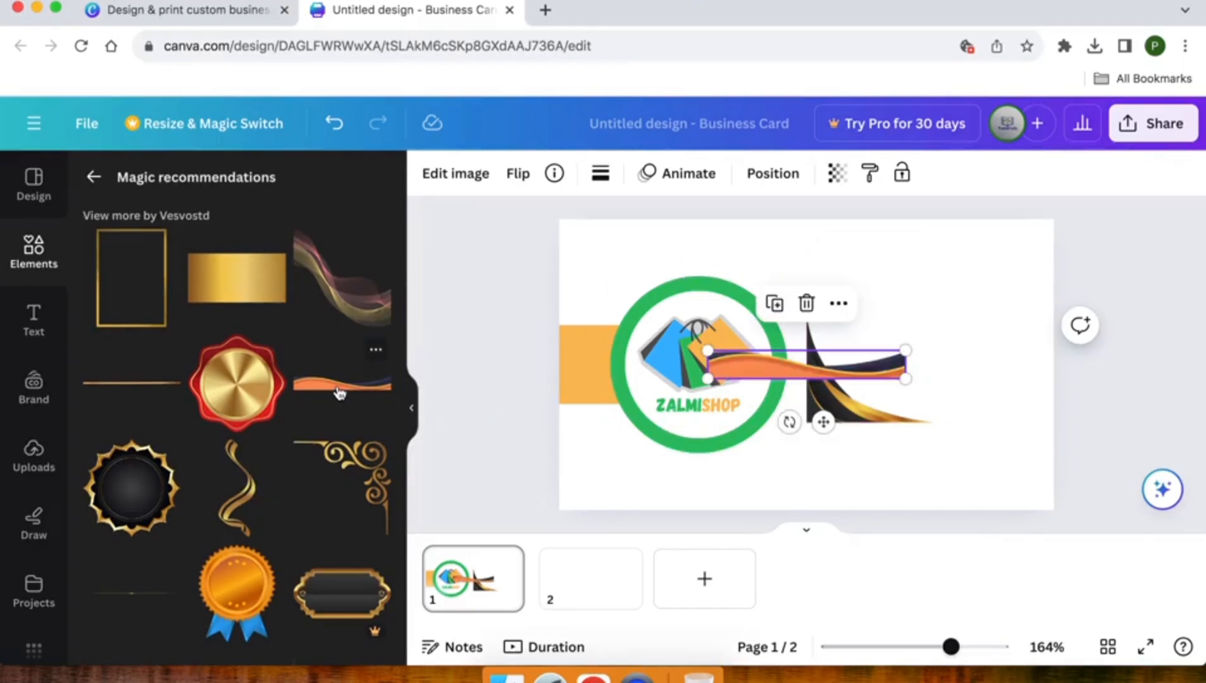
pyautogui.moveTo(849, 367); pyautogui.dragTo(974, 474)
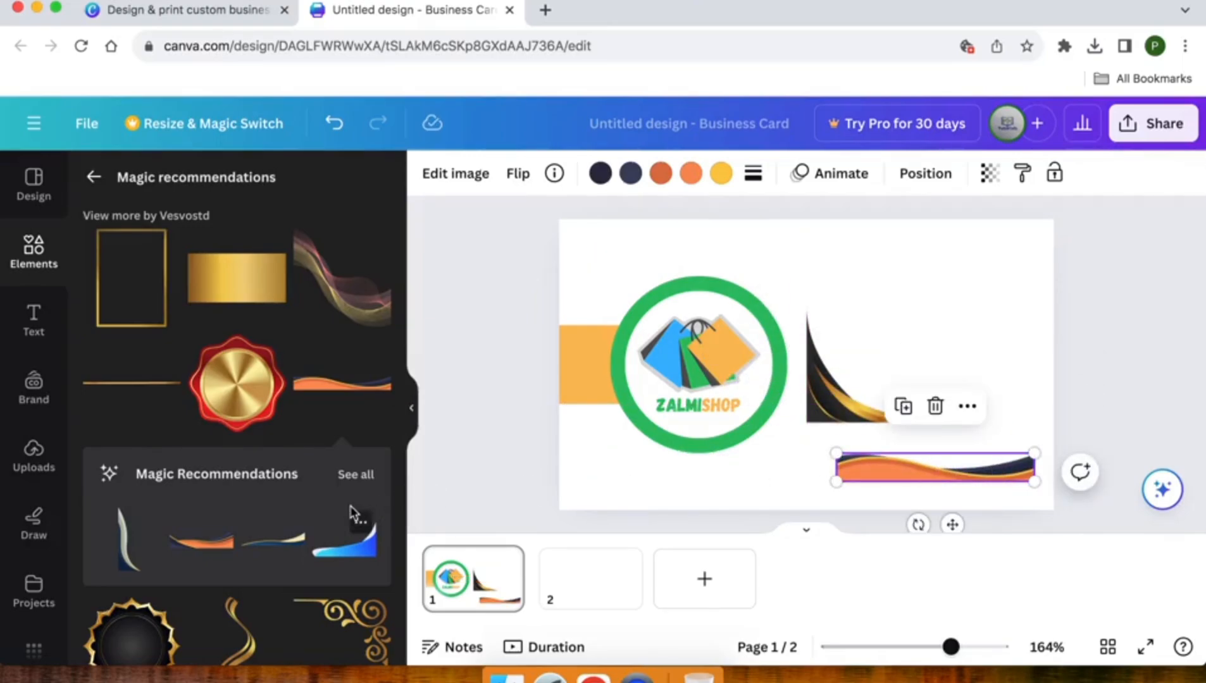
# Enlarge the wave graphic and nudge it down onto the card's bottom edge
pyautogui.scroll(-5, 353, 512)
pyautogui.scroll(-10, 353, 512)
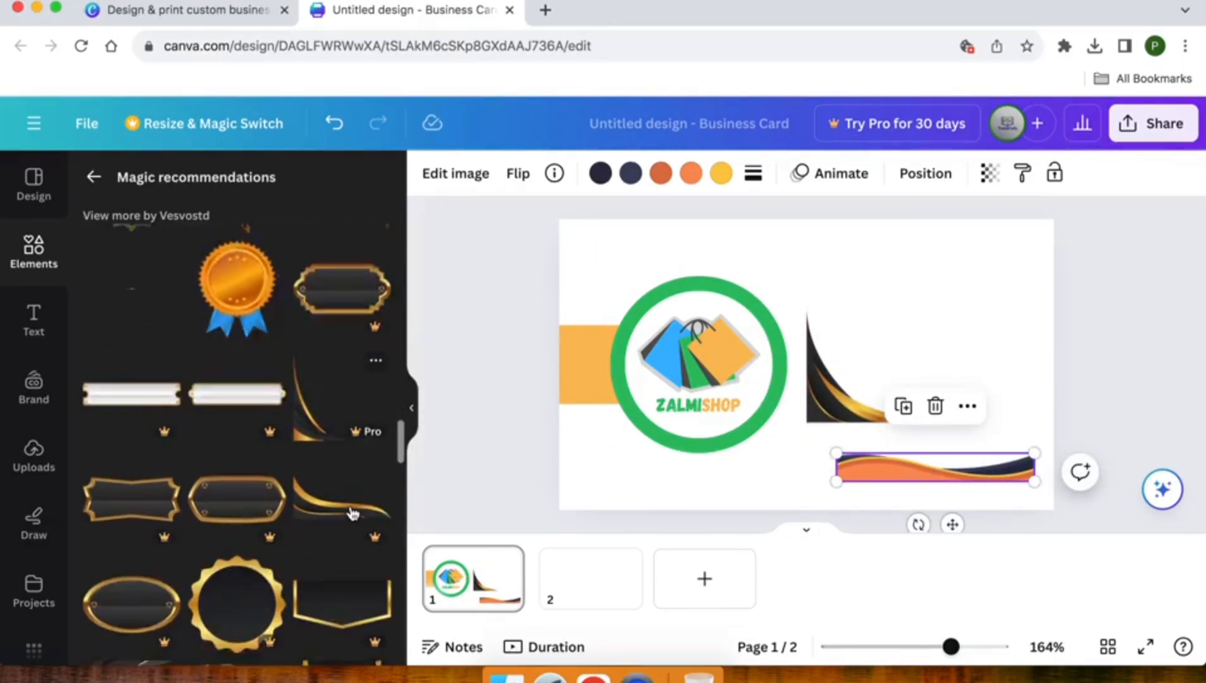
pyautogui.scroll(-6, 353, 513)
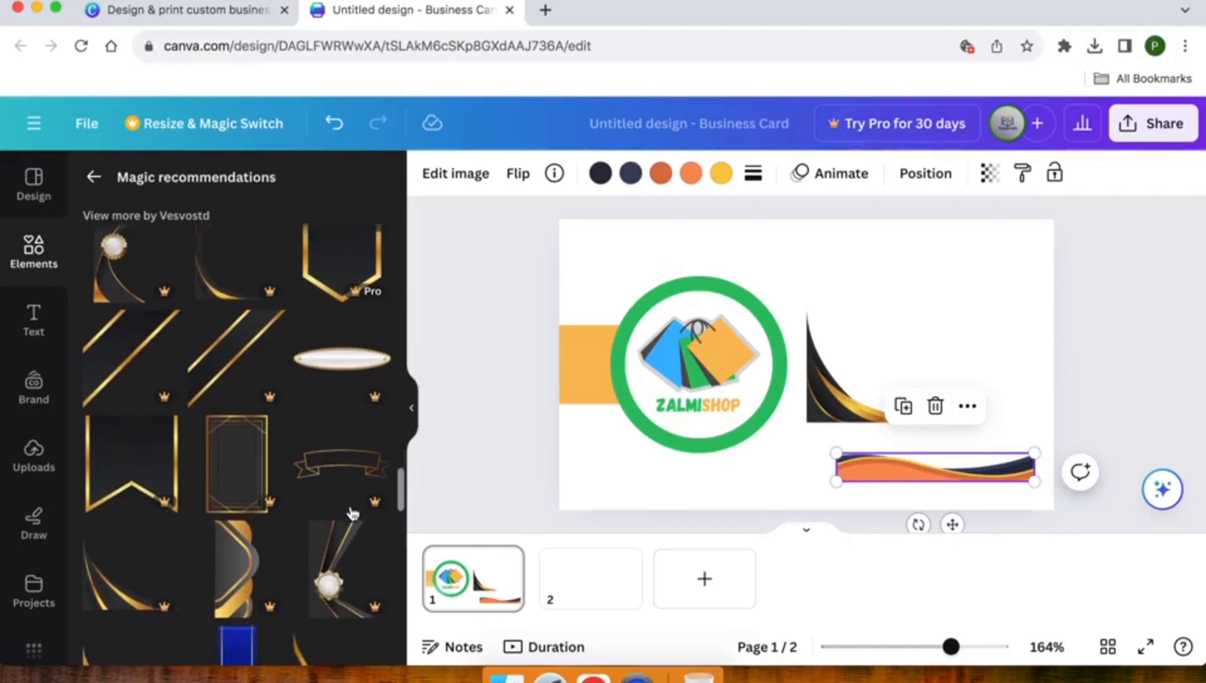
pyautogui.scroll(-3, 353, 513)
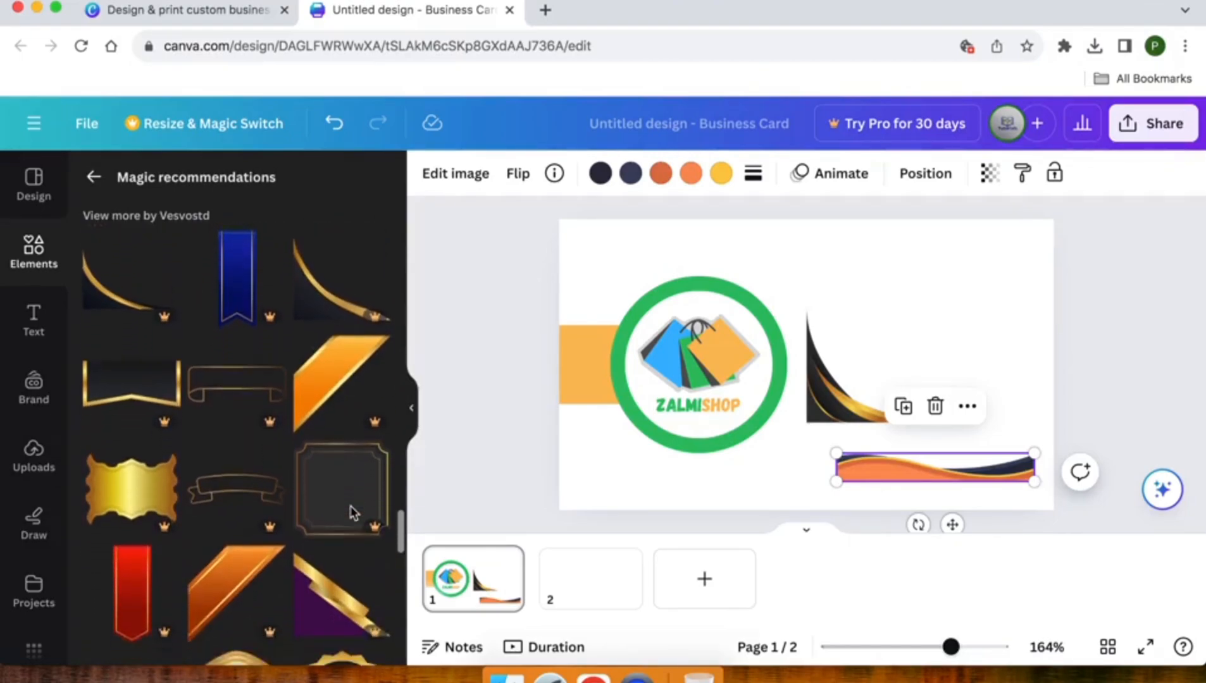
pyautogui.scroll(-2, 353, 512)
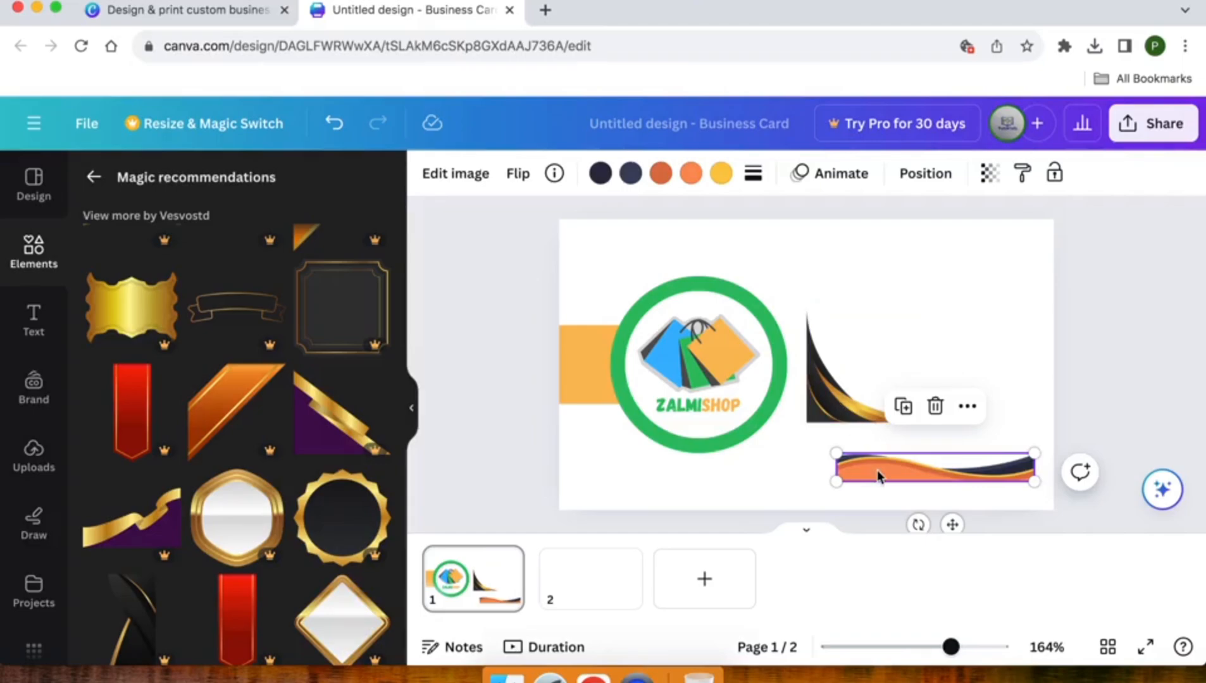
pyautogui.moveTo(835, 483); pyautogui.dragTo(753, 506)
pyautogui.moveTo(848, 490); pyautogui.dragTo(842, 515)
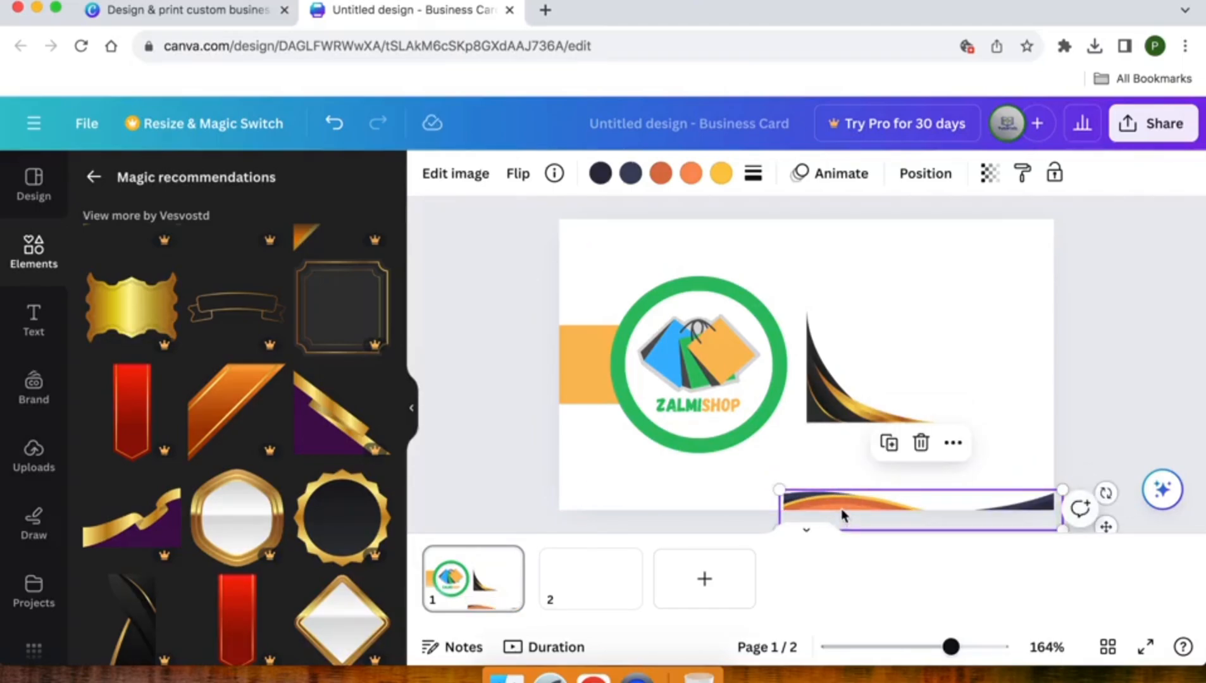
# Delete the orange wave, then move the gold swoosh to bottom-left and shrink it
pyautogui.press('Delete')
pyautogui.moveTo(838, 390); pyautogui.dragTo(604, 476)
pyautogui.moveTo(687, 393); pyautogui.dragTo(668, 411)
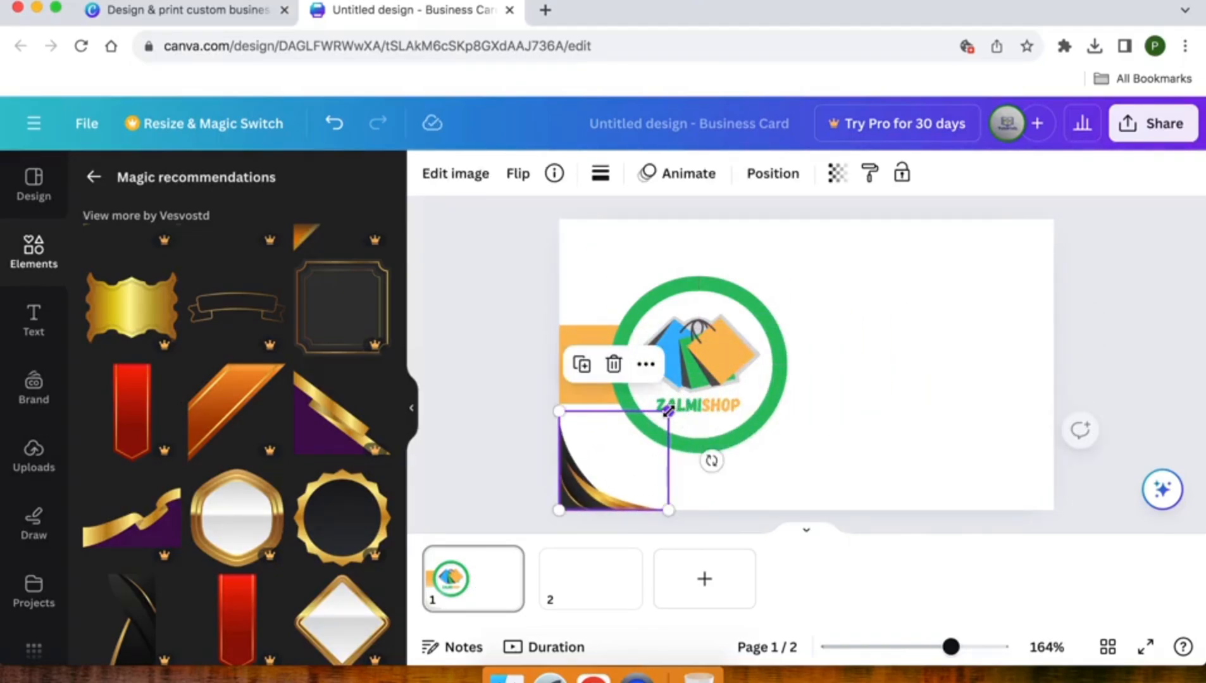
# Duplicate the swoosh, place the copy top-right and flip it horizontally and vertically
pyautogui.rightClick(597, 466)
pyautogui.click(655, 302)
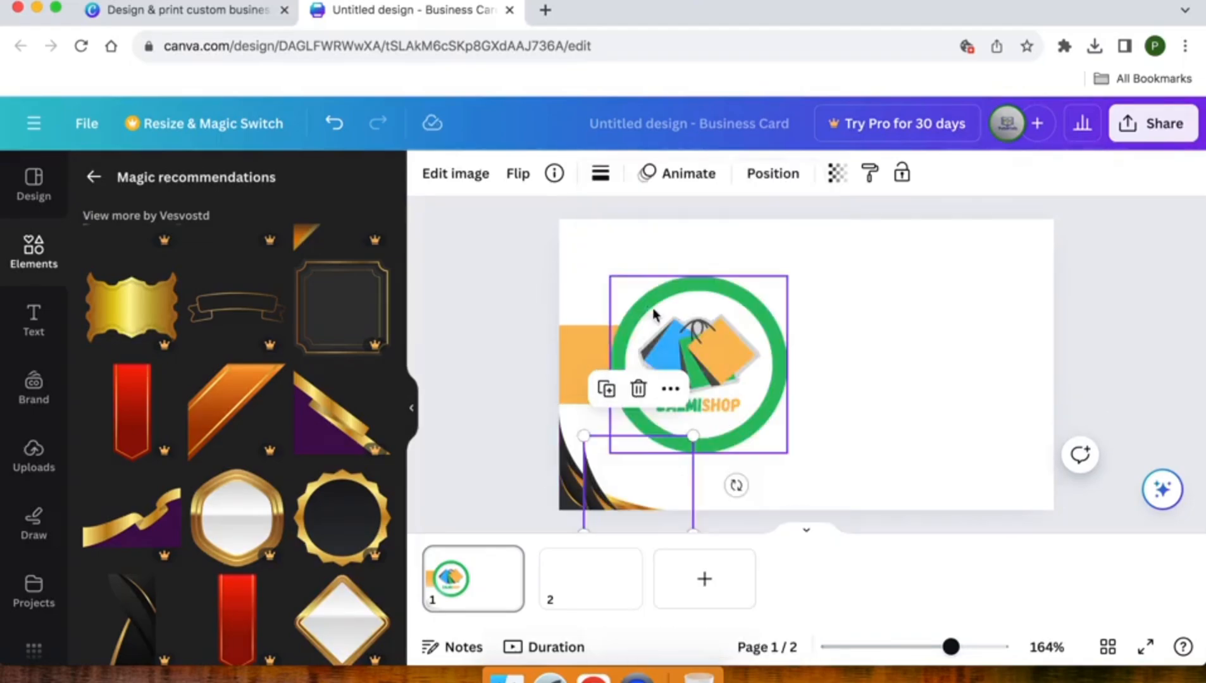
pyautogui.moveTo(609, 484); pyautogui.dragTo(966, 267)
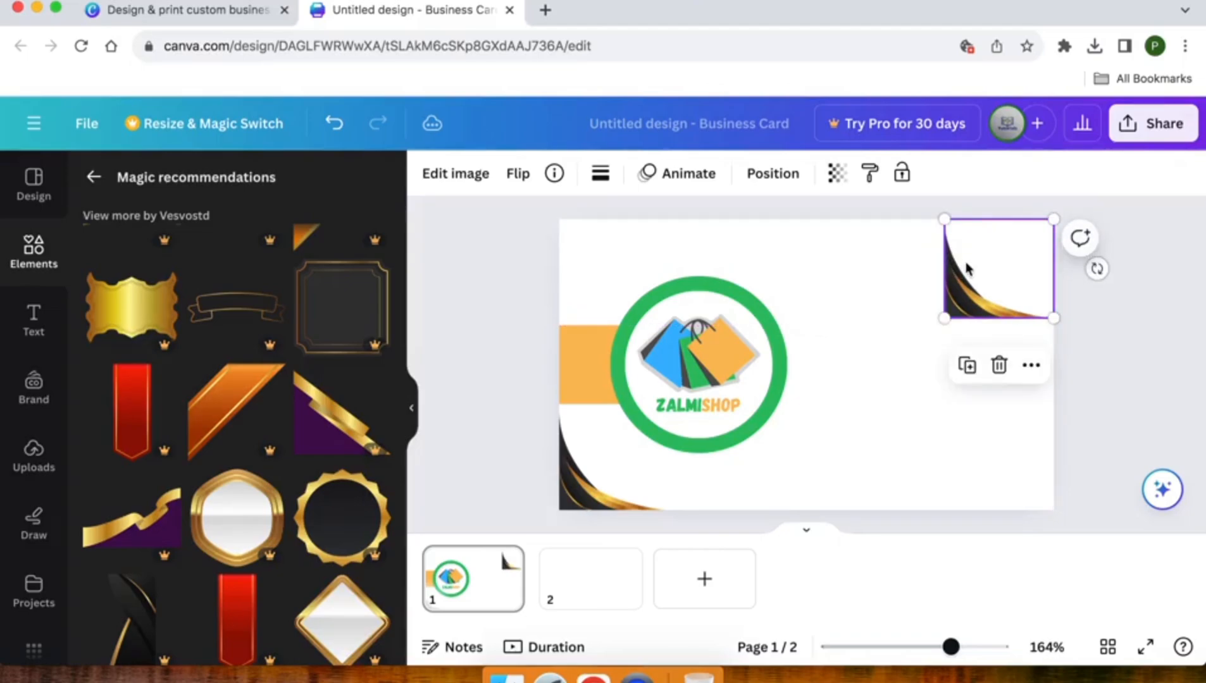
pyautogui.click(518, 176)
pyautogui.click(527, 223)
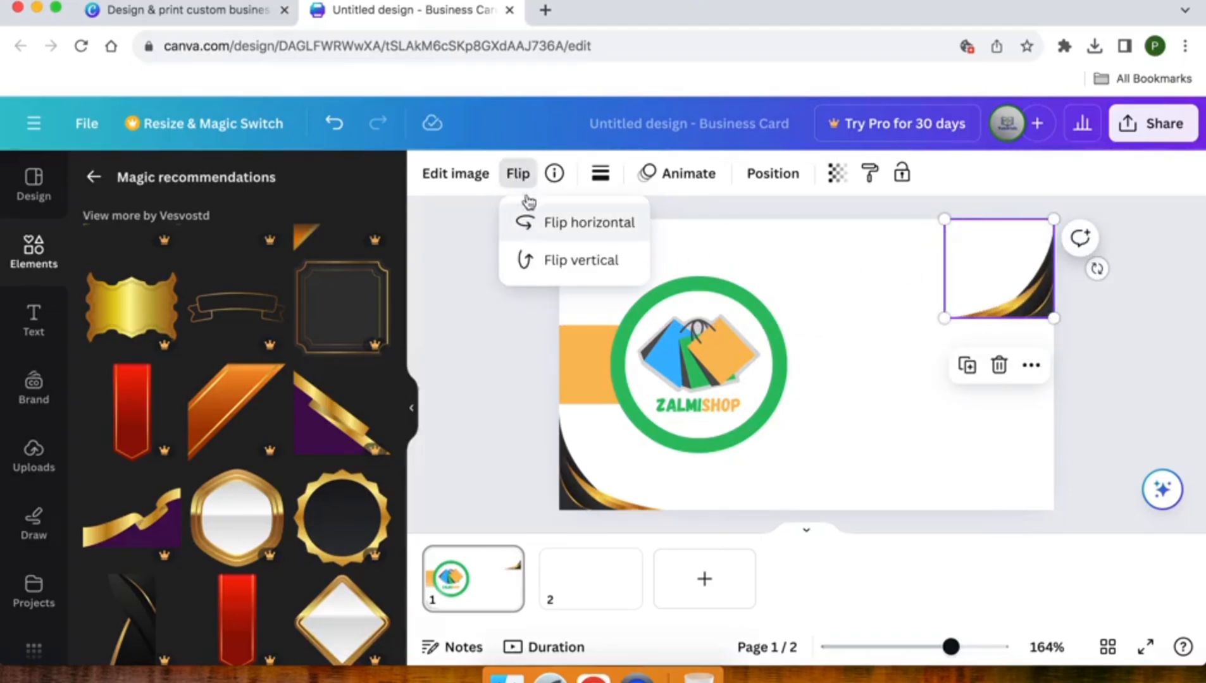
pyautogui.click(524, 260)
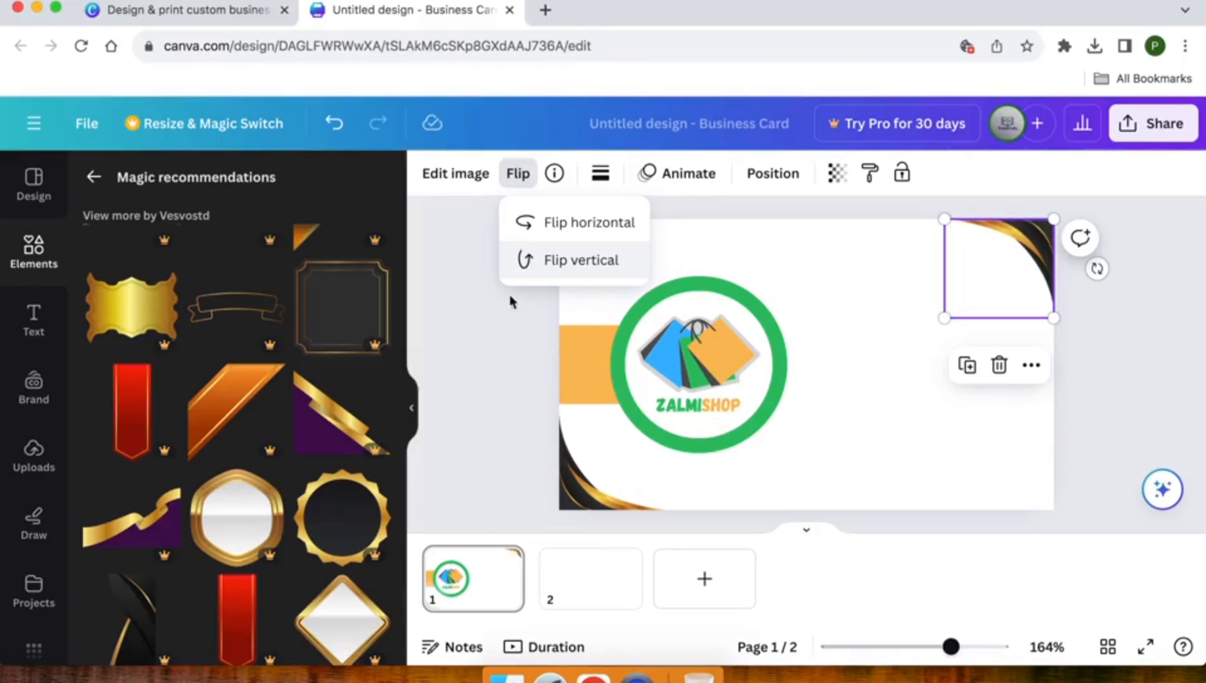
pyautogui.click(471, 358)
# Enlarge the top-right swoosh to match the corner framing
pyautogui.click(470, 359)
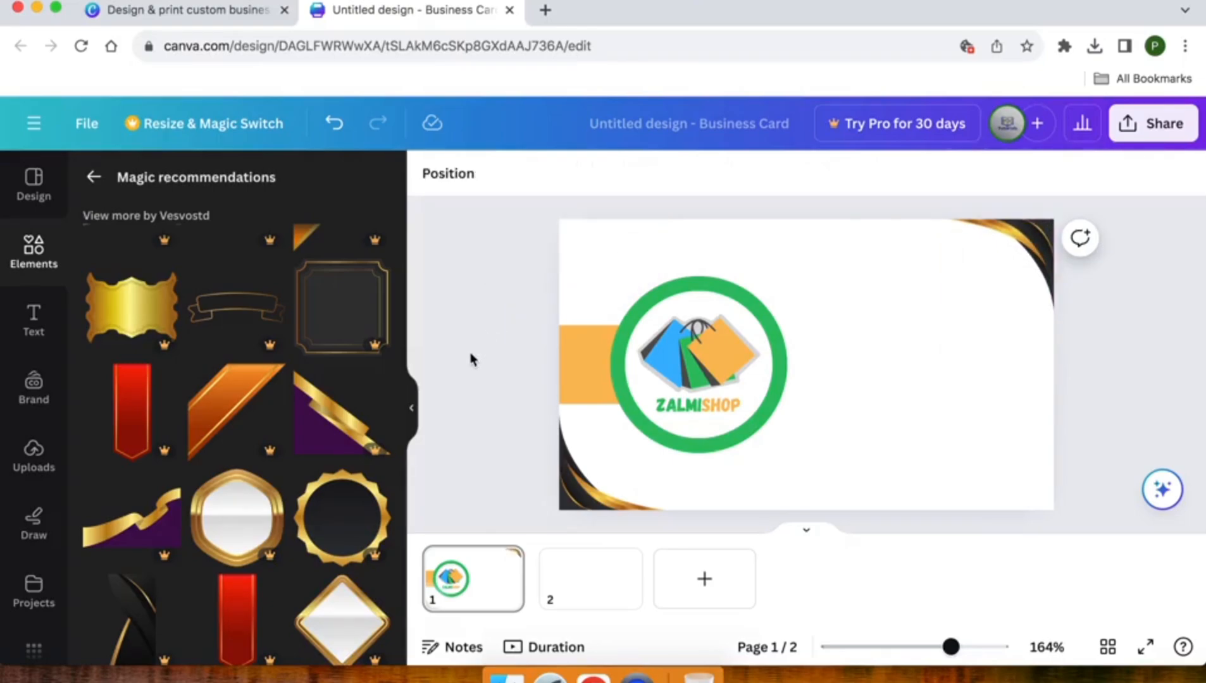
pyautogui.click(1023, 252)
pyautogui.moveTo(940, 322); pyautogui.dragTo(861, 358)
pyautogui.click(495, 374)
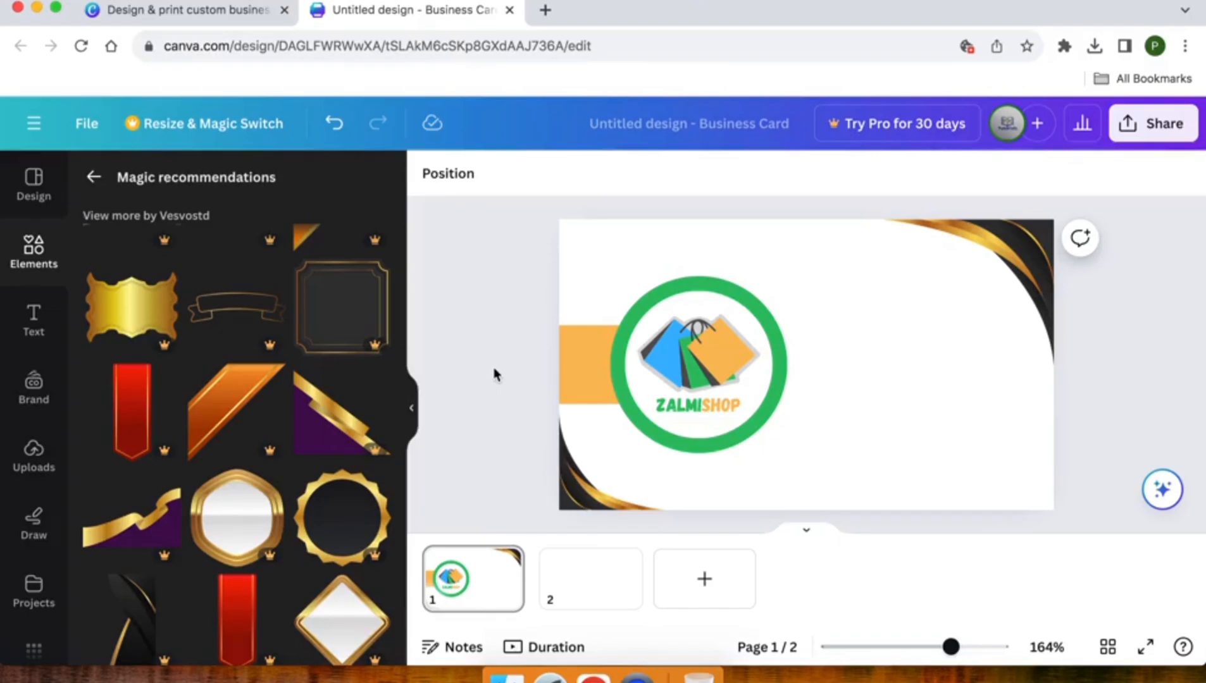
pyautogui.click(1016, 253)
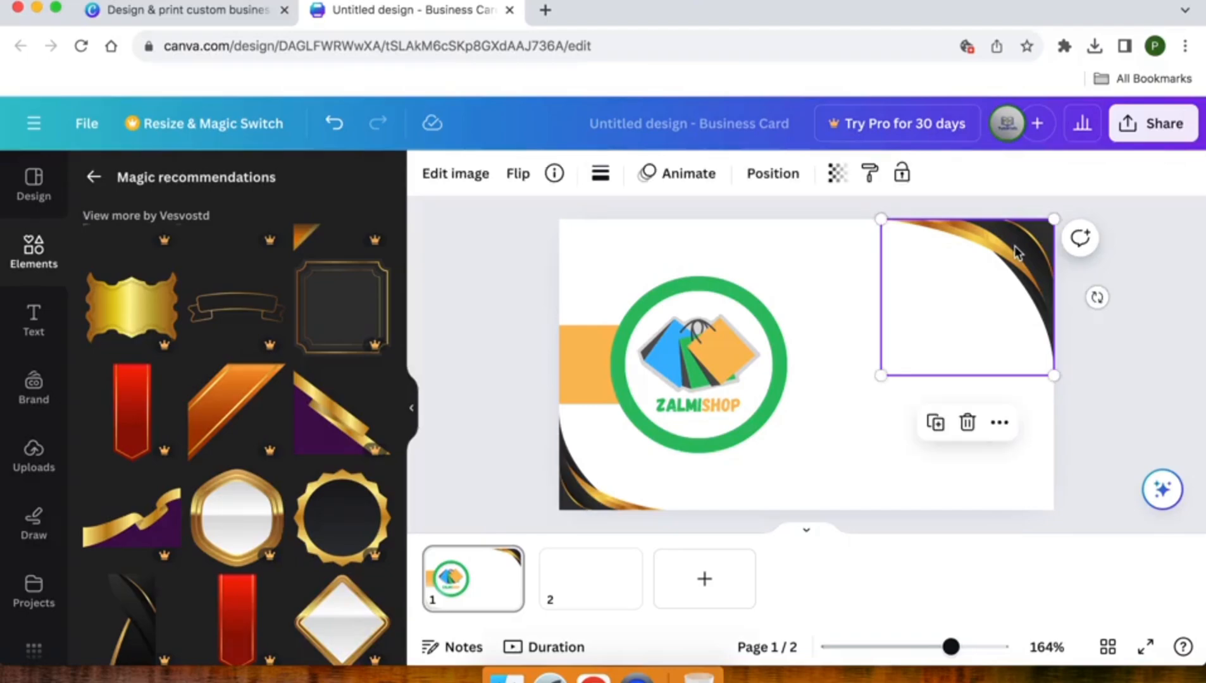
pyautogui.click(833, 270)
pyautogui.click(513, 307)
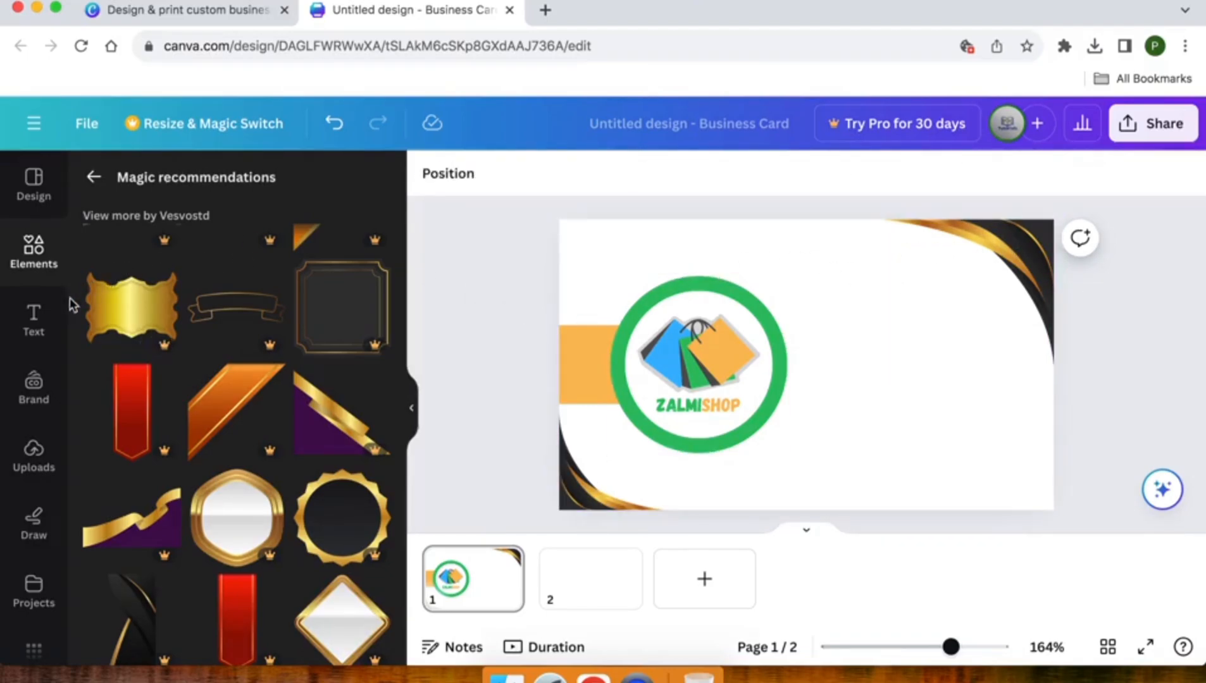
# Add a heading reading 'Zalmishop' and position it right of the logo
pyautogui.click(33, 327)
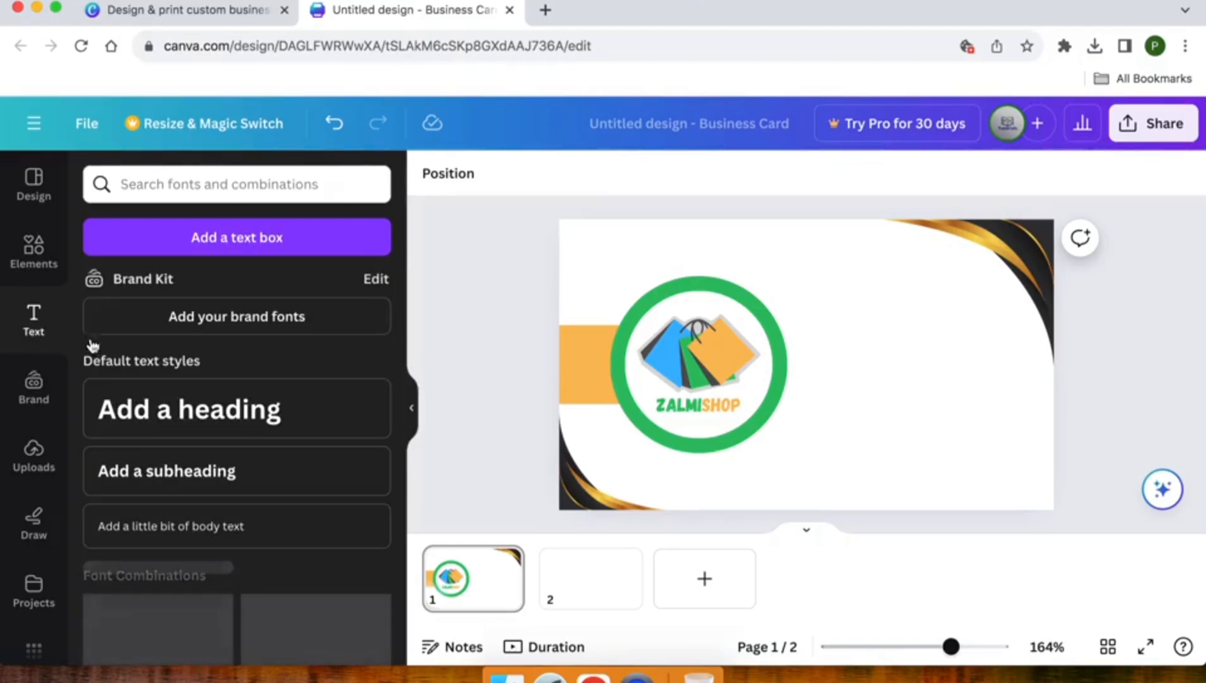
pyautogui.click(172, 424)
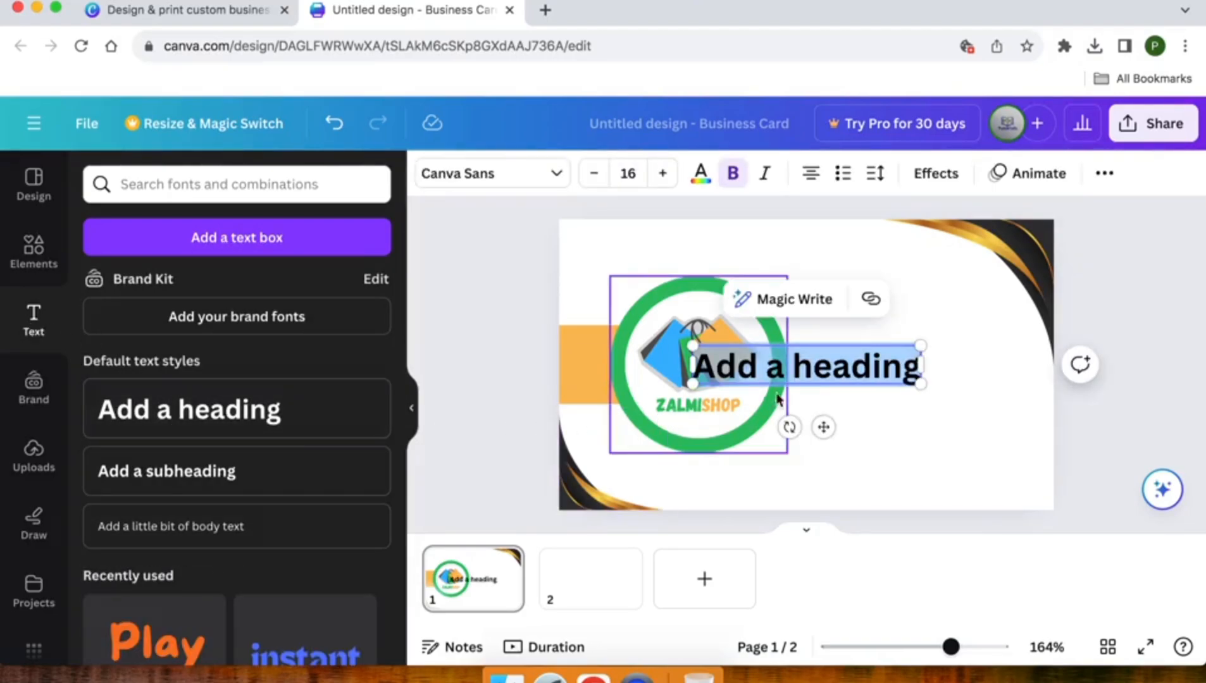
pyautogui.moveTo(824, 424); pyautogui.dragTo(928, 378)
pyautogui.write('Zalm')
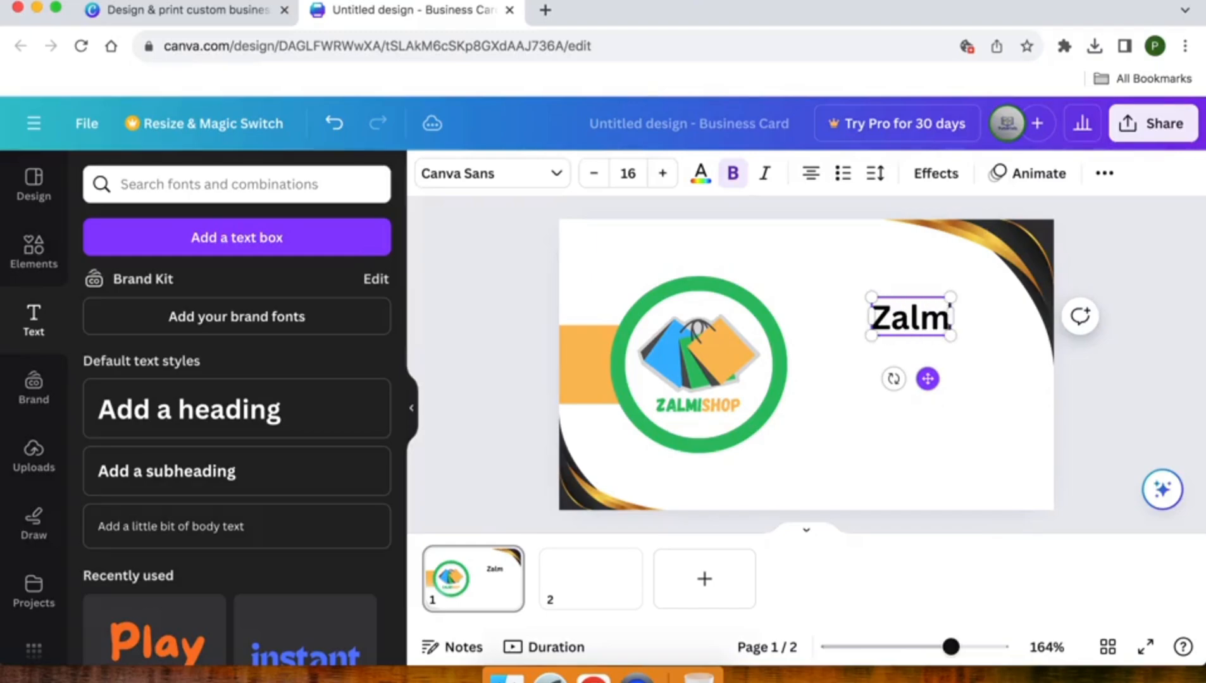
pyautogui.write('ishop')
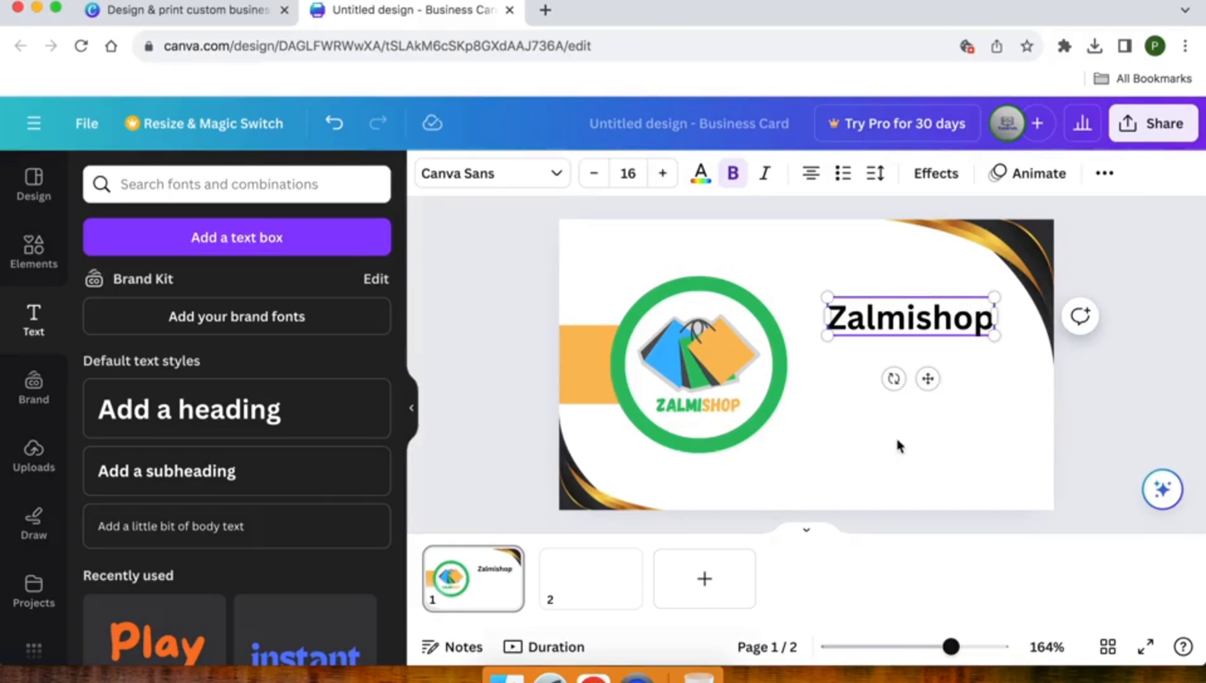
pyautogui.click(896, 434)
pyautogui.click(894, 330)
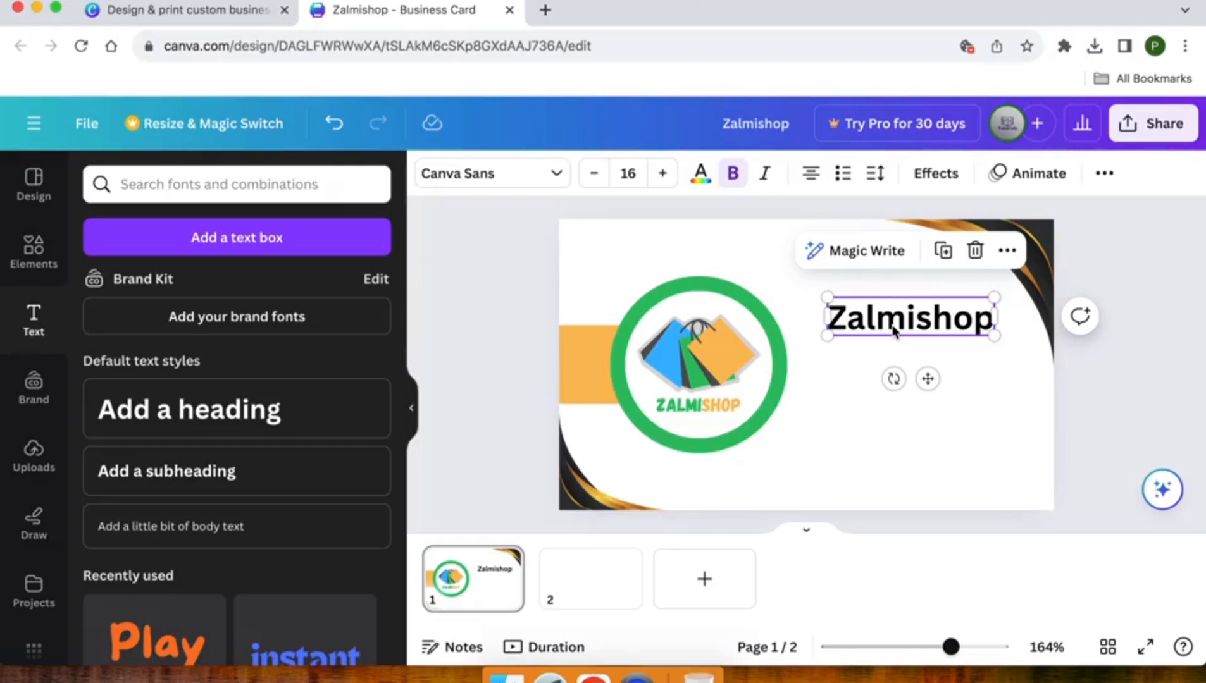
pyautogui.moveTo(894, 330); pyautogui.dragTo(873, 330)
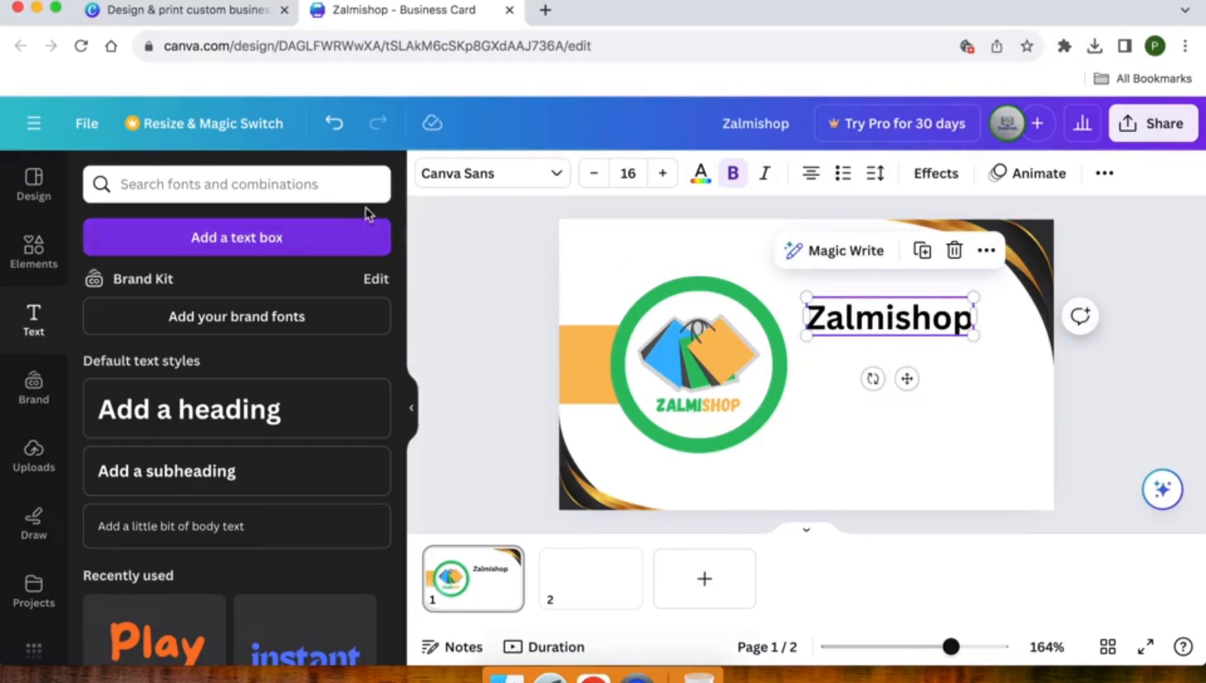
# Set the Zalmishop heading's font to Poppins
pyautogui.click(446, 191)
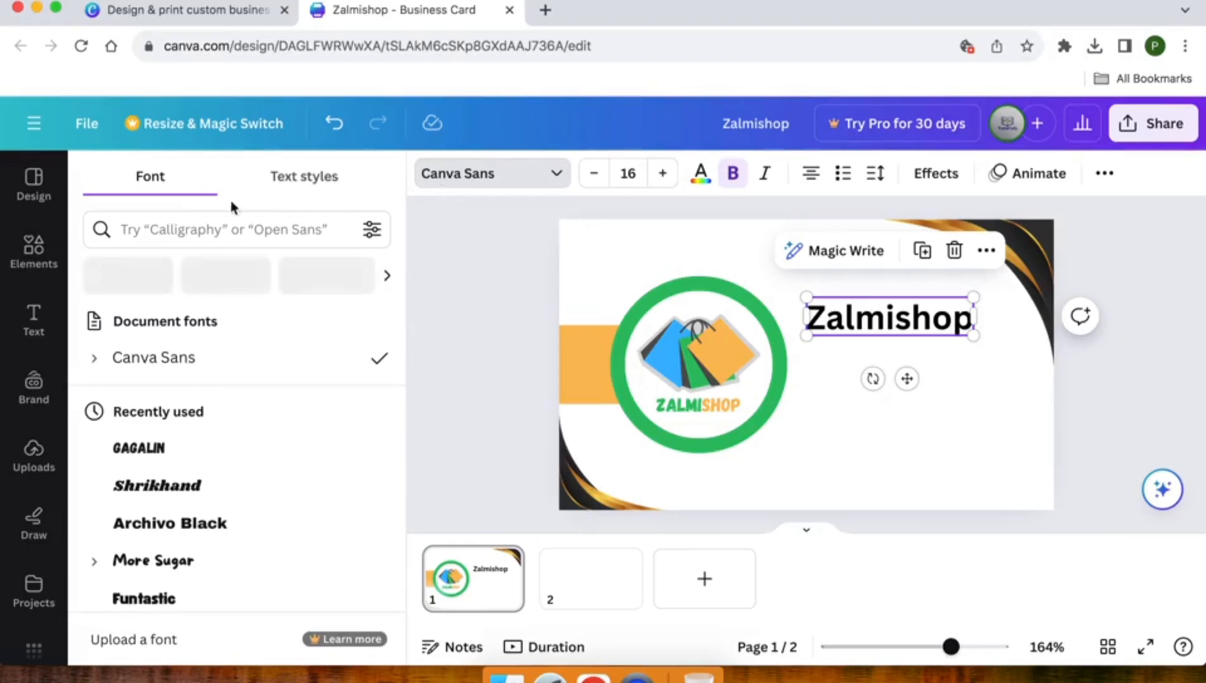
pyautogui.scroll(-5, 167, 412)
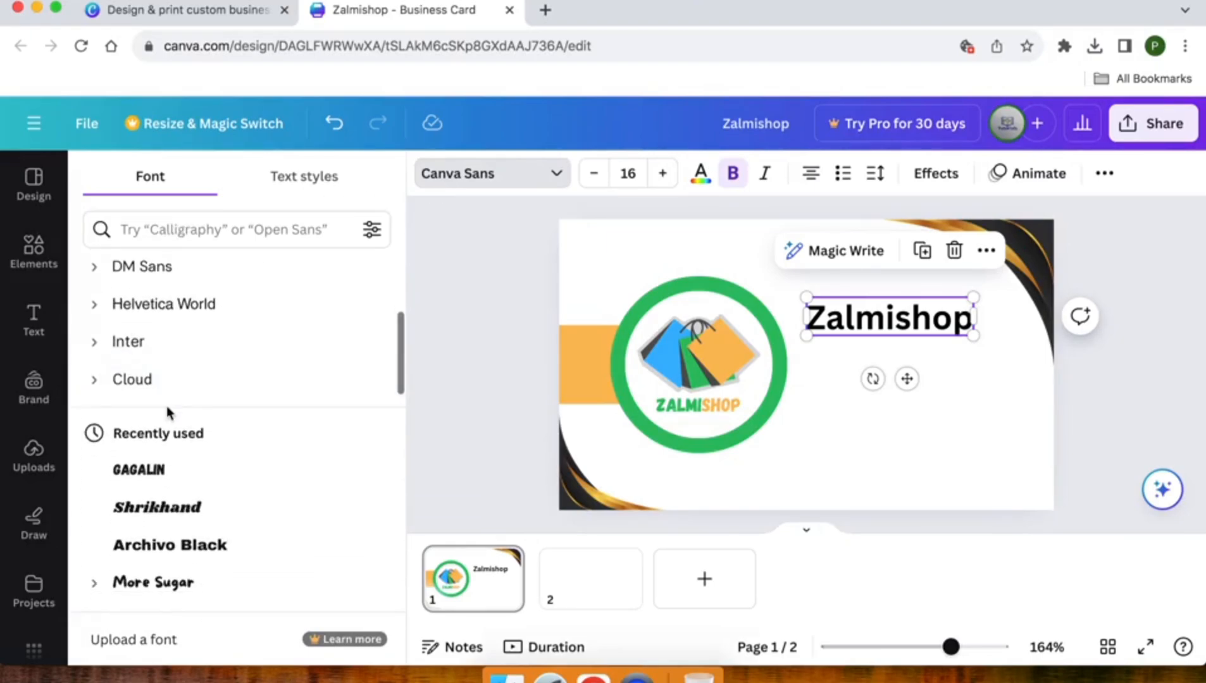
pyautogui.scroll(5, 167, 413)
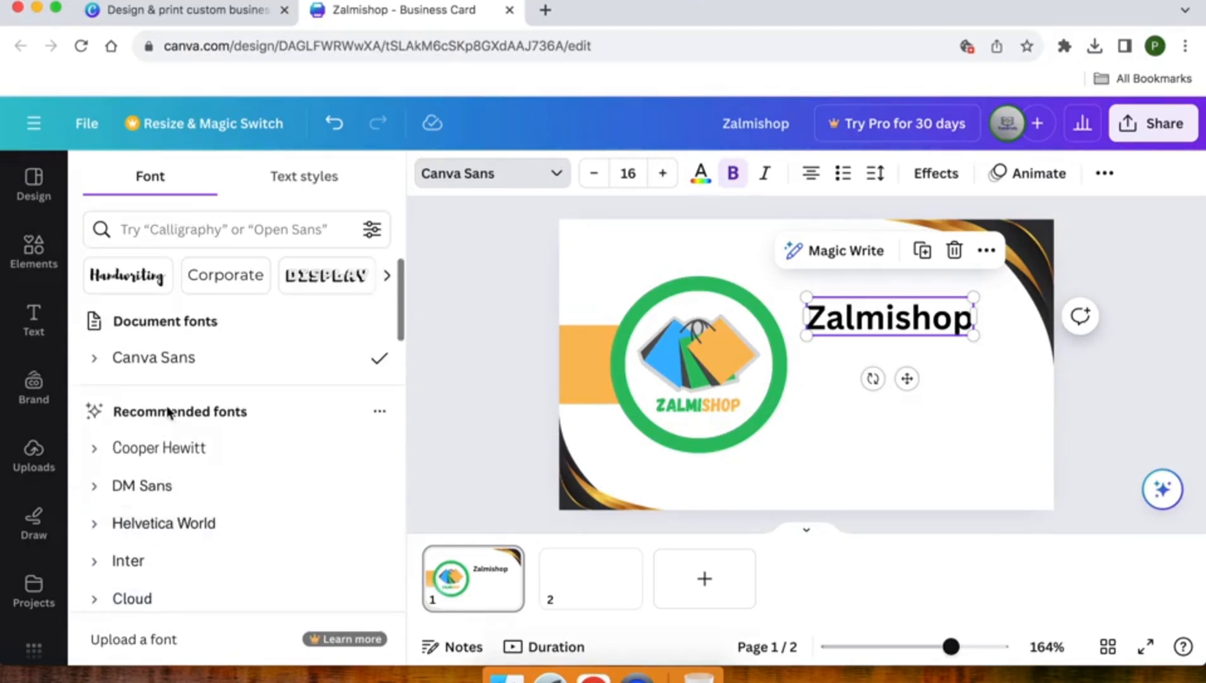
pyautogui.click(146, 236)
pyautogui.write('pop')
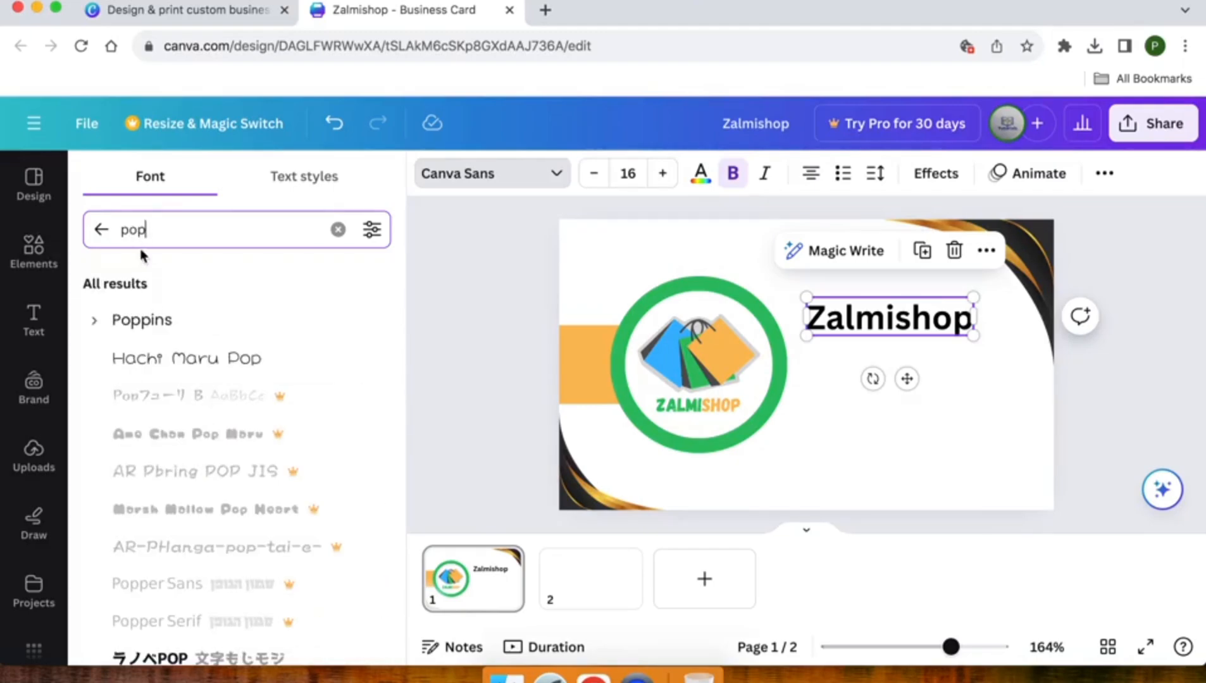
pyautogui.click(129, 322)
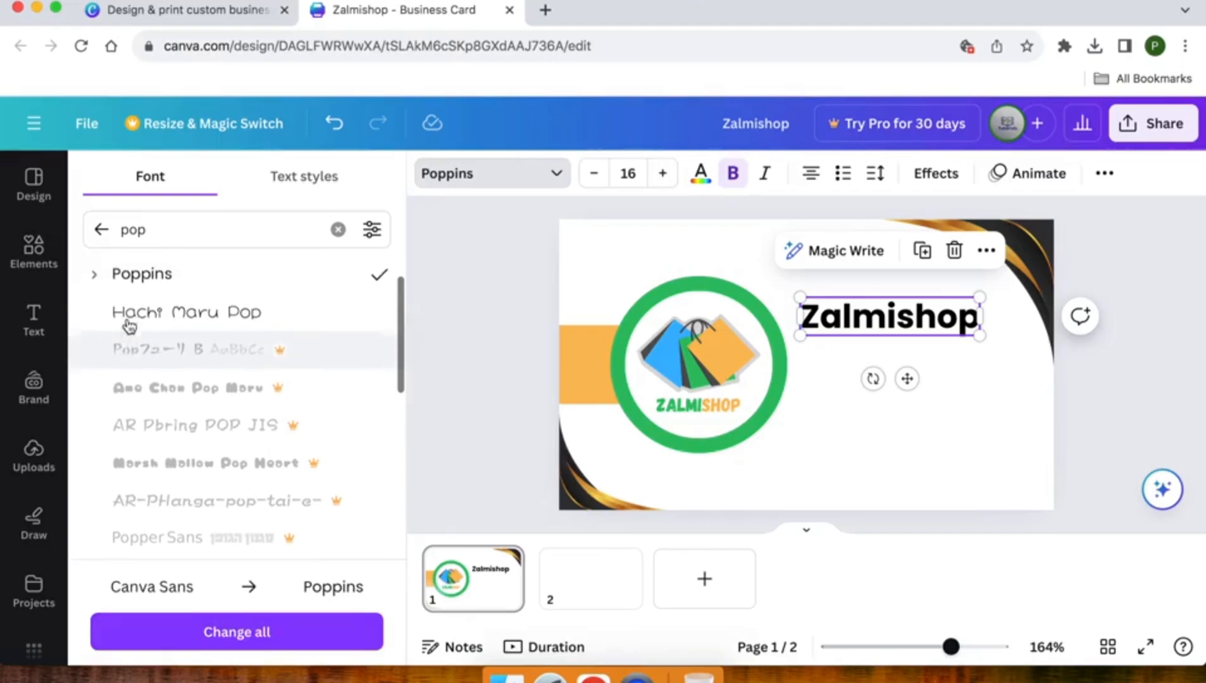
pyautogui.press('Escape')
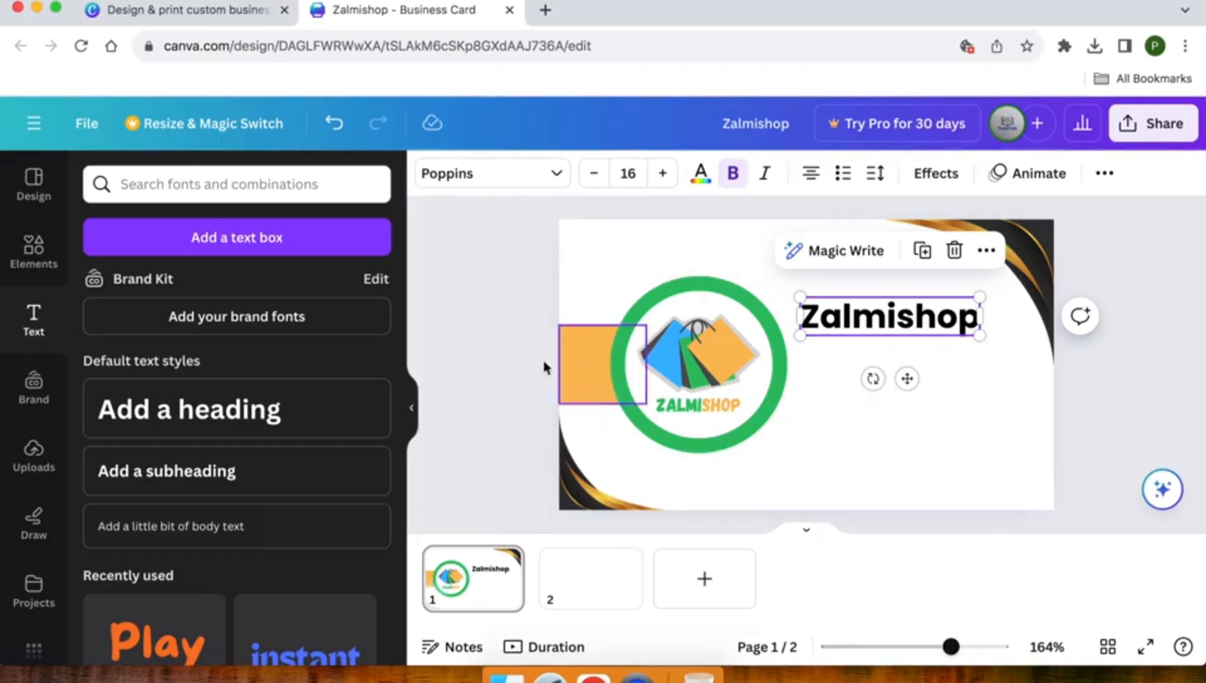
# Add a 'Furniture Company' subheading just under Zalmishop and align the two texts
pyautogui.click(503, 353)
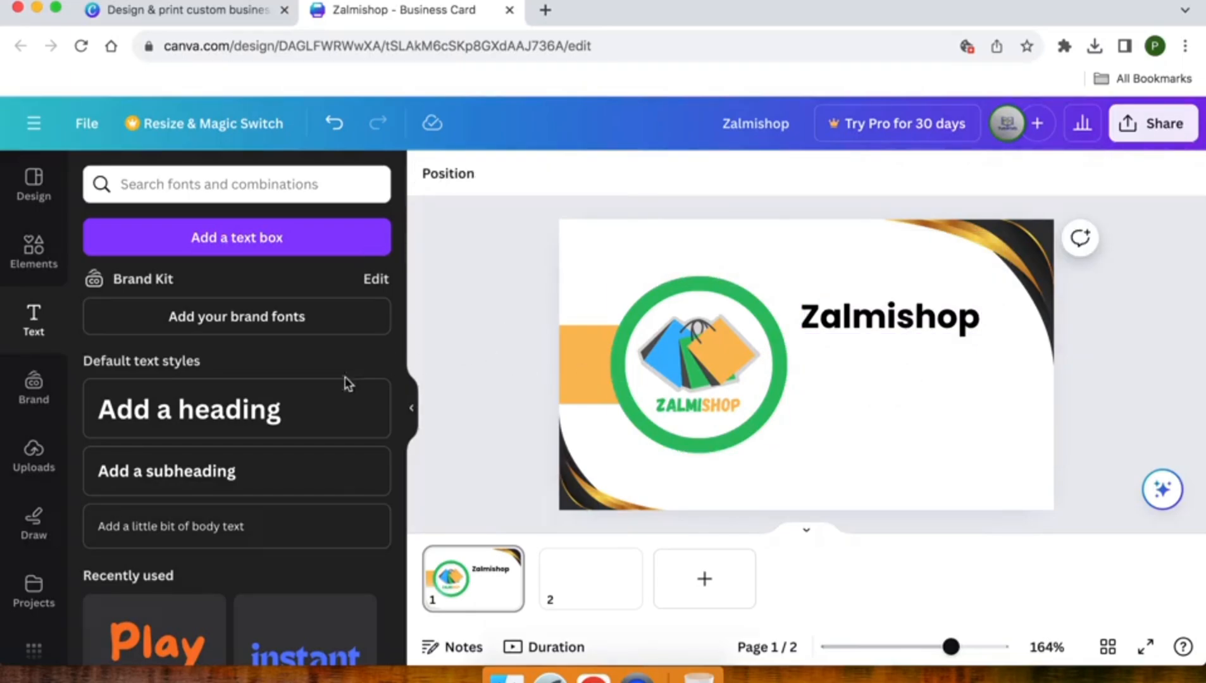
pyautogui.click(185, 487)
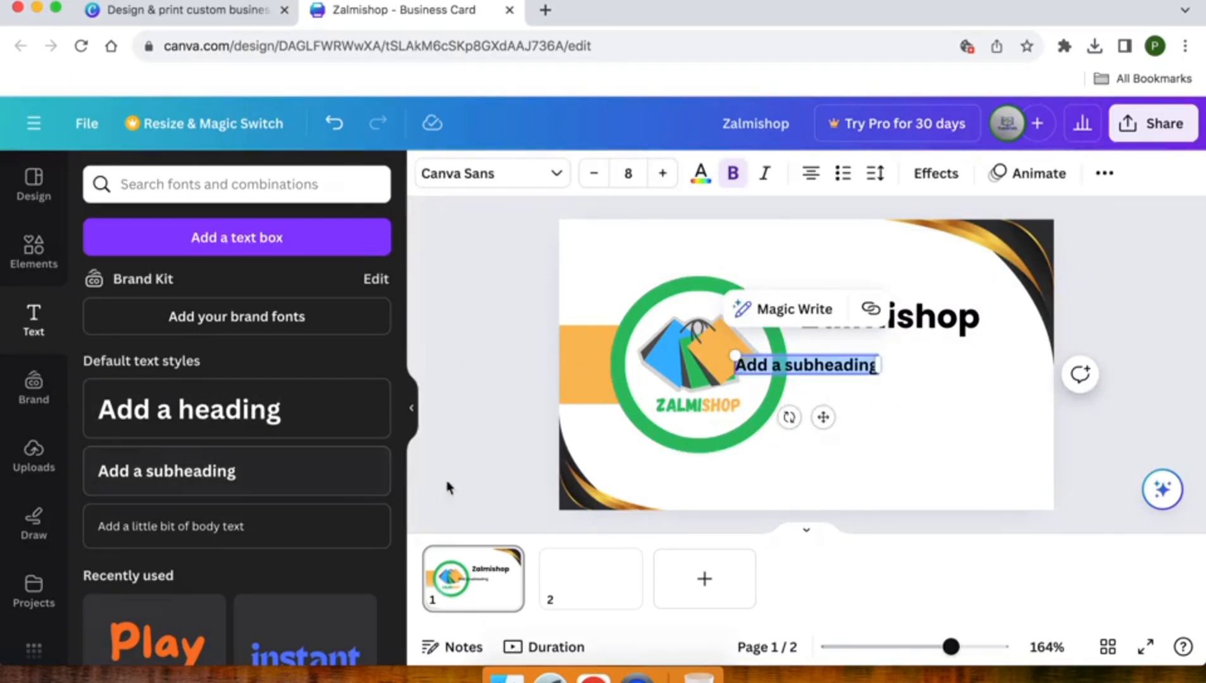
pyautogui.moveTo(822, 416); pyautogui.dragTo(892, 406)
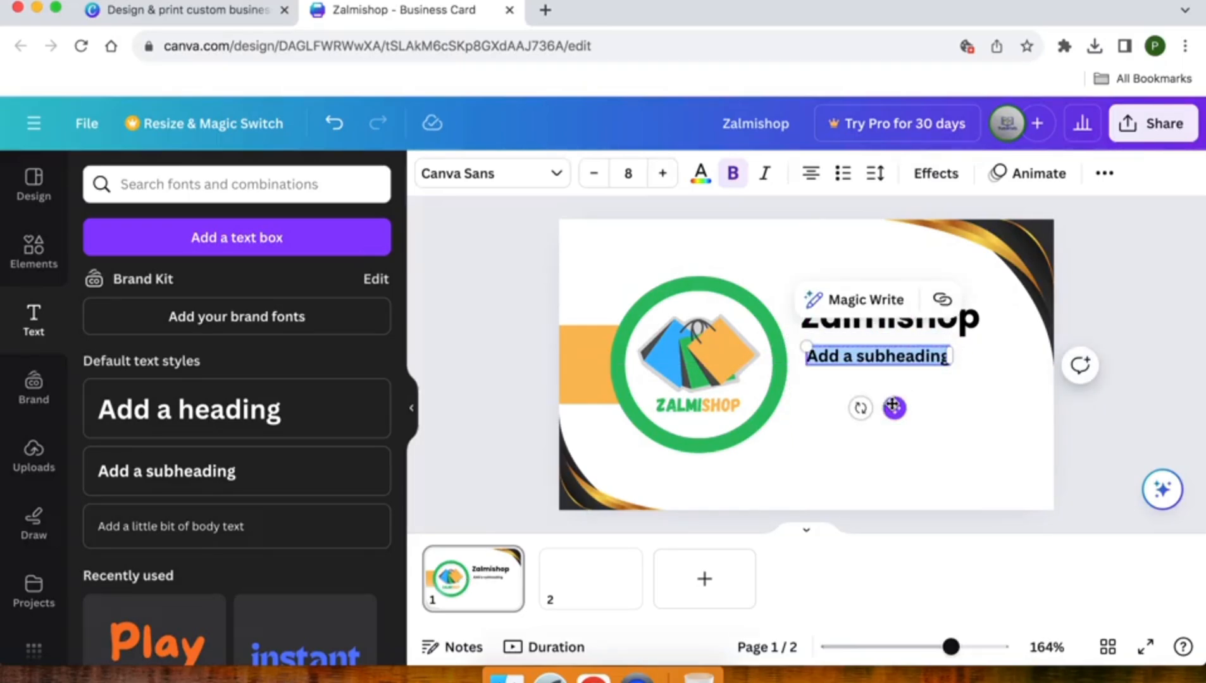
pyautogui.write('Furnitu')
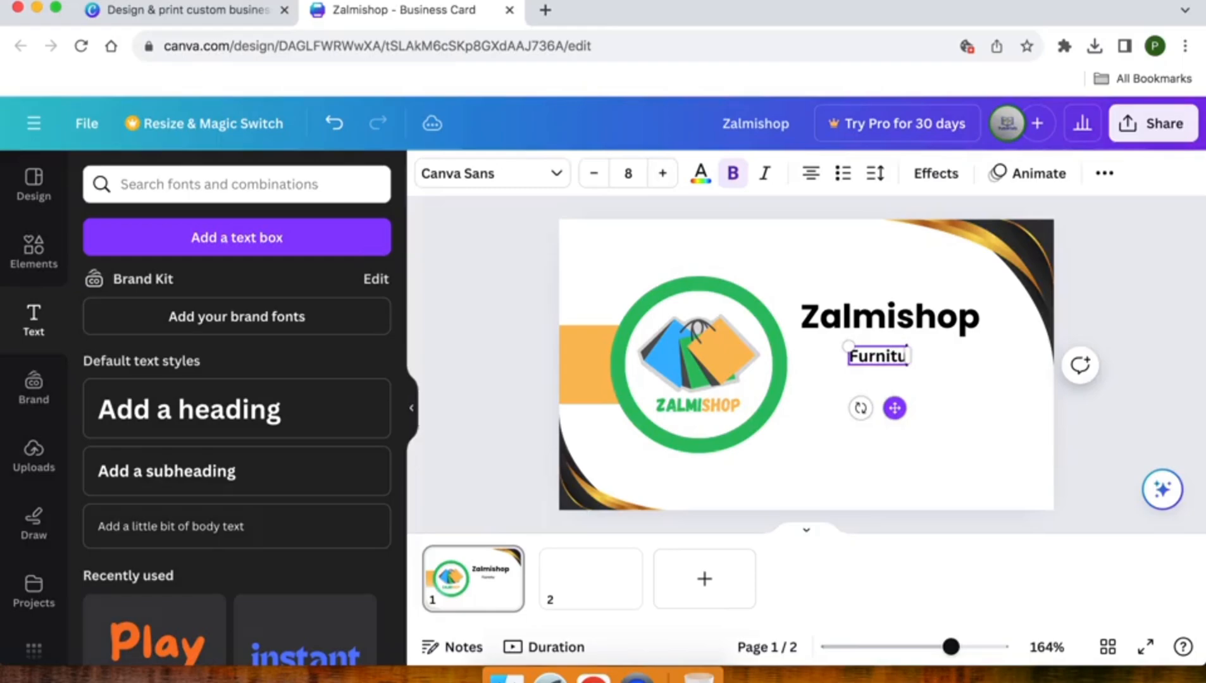
pyautogui.write('re Company')
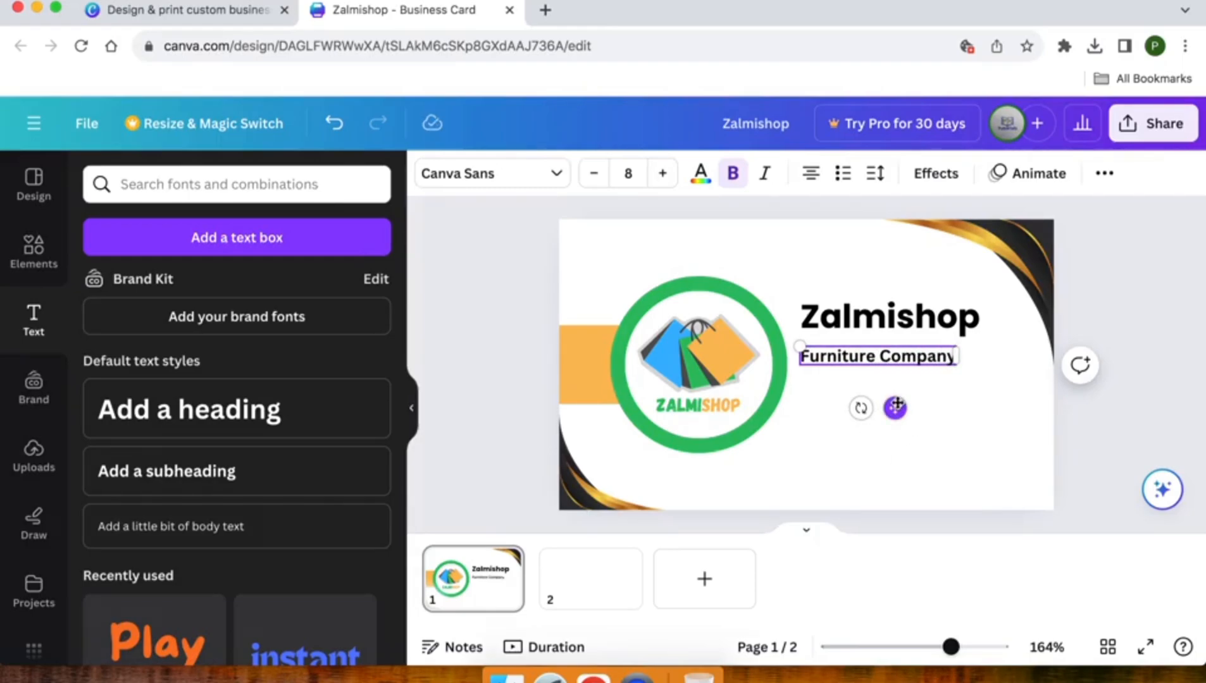
pyautogui.moveTo(895, 408); pyautogui.dragTo(898, 389)
pyautogui.click(861, 322)
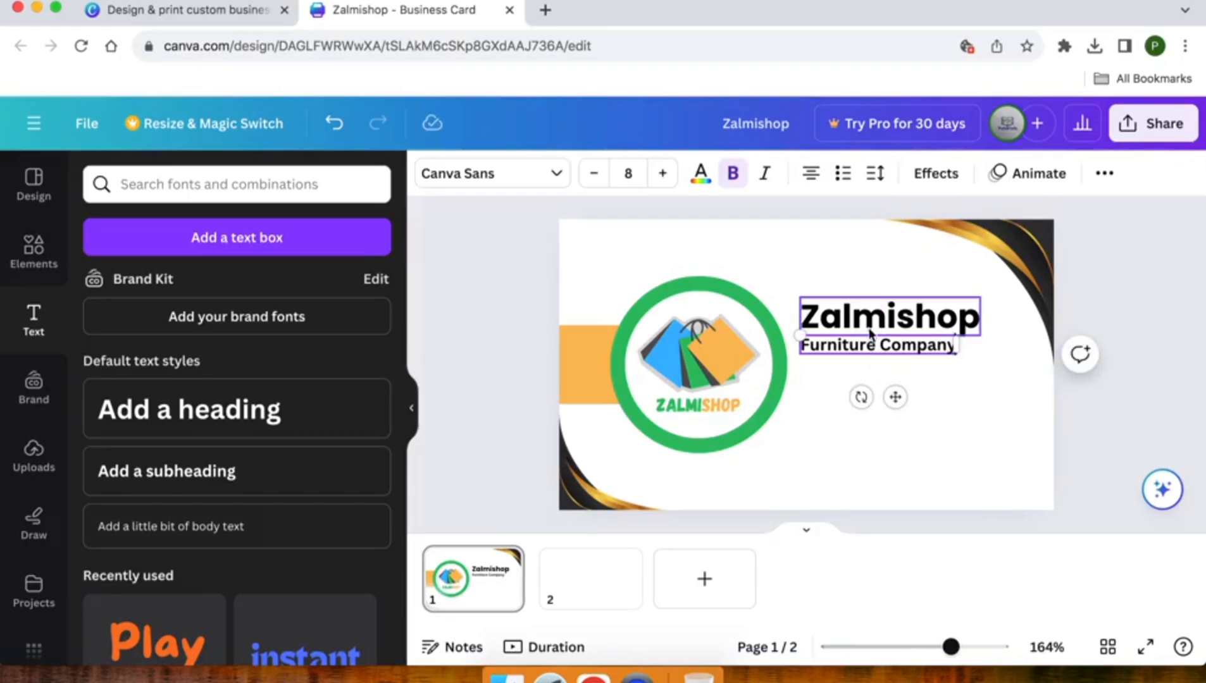
pyautogui.keyDown('shift'); pyautogui.click(879, 346); pyautogui.keyUp('shift')
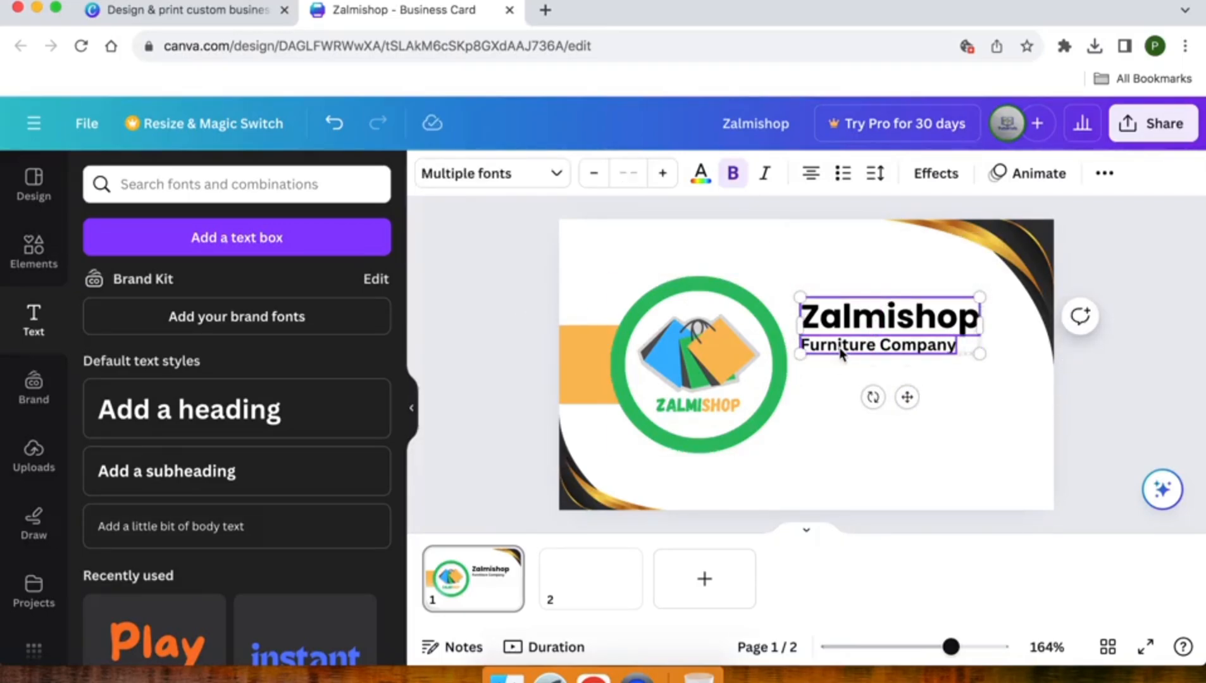
pyautogui.click(831, 400)
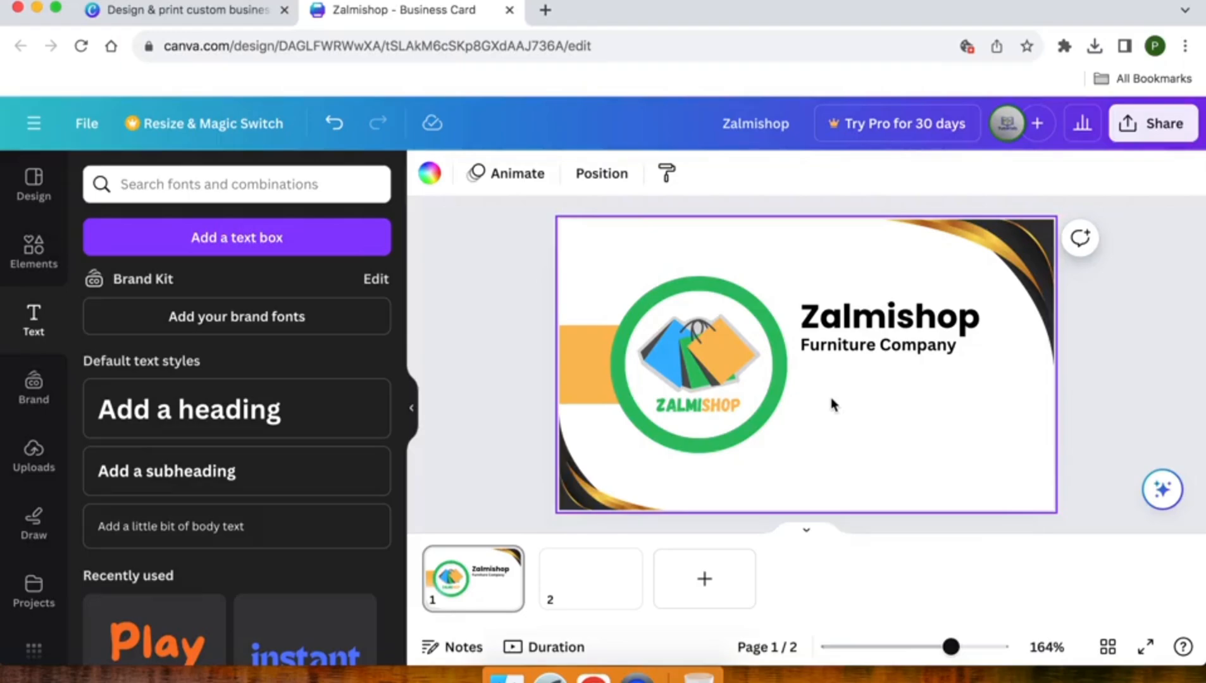
pyautogui.click(457, 369)
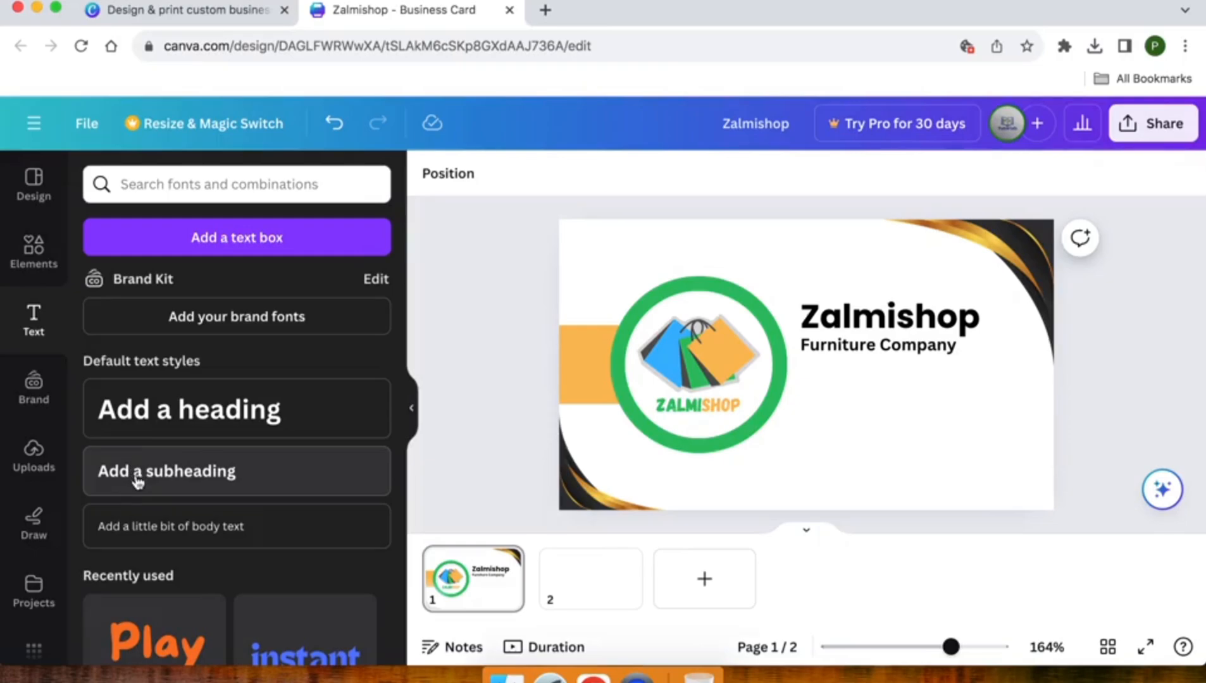
# Add a small body text line with the shop's phone number below Furniture Company
pyautogui.click(157, 520)
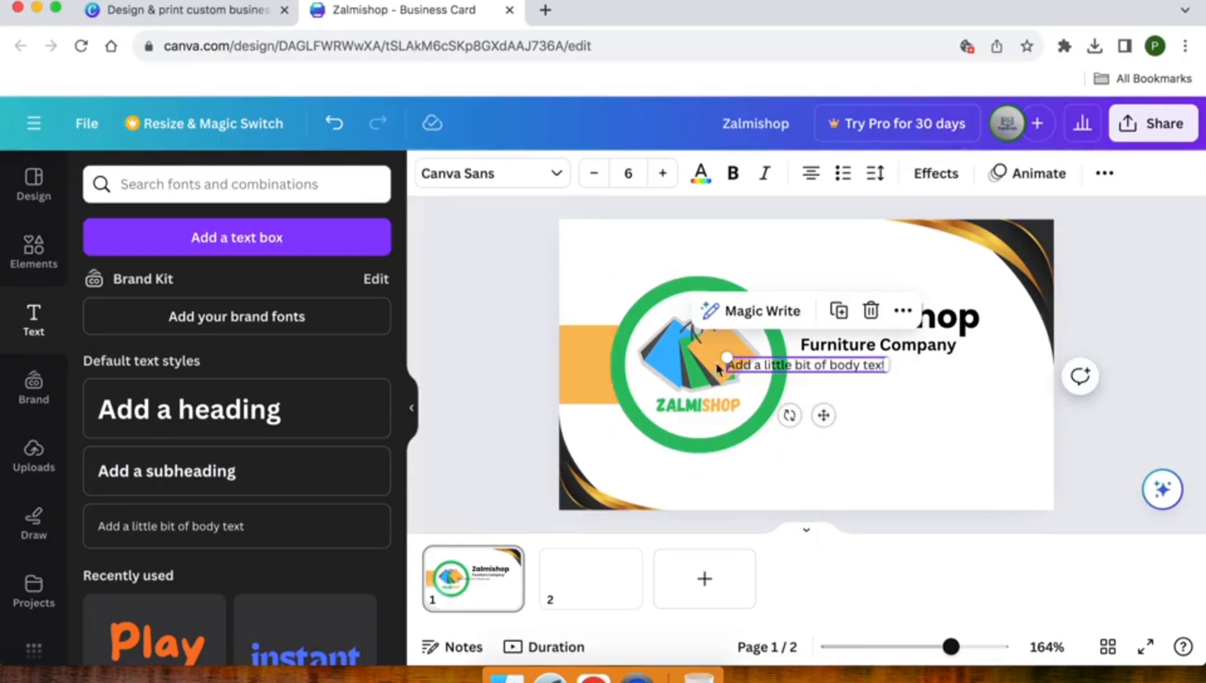
pyautogui.click(810, 362)
pyautogui.moveTo(826, 411); pyautogui.dragTo(898, 431)
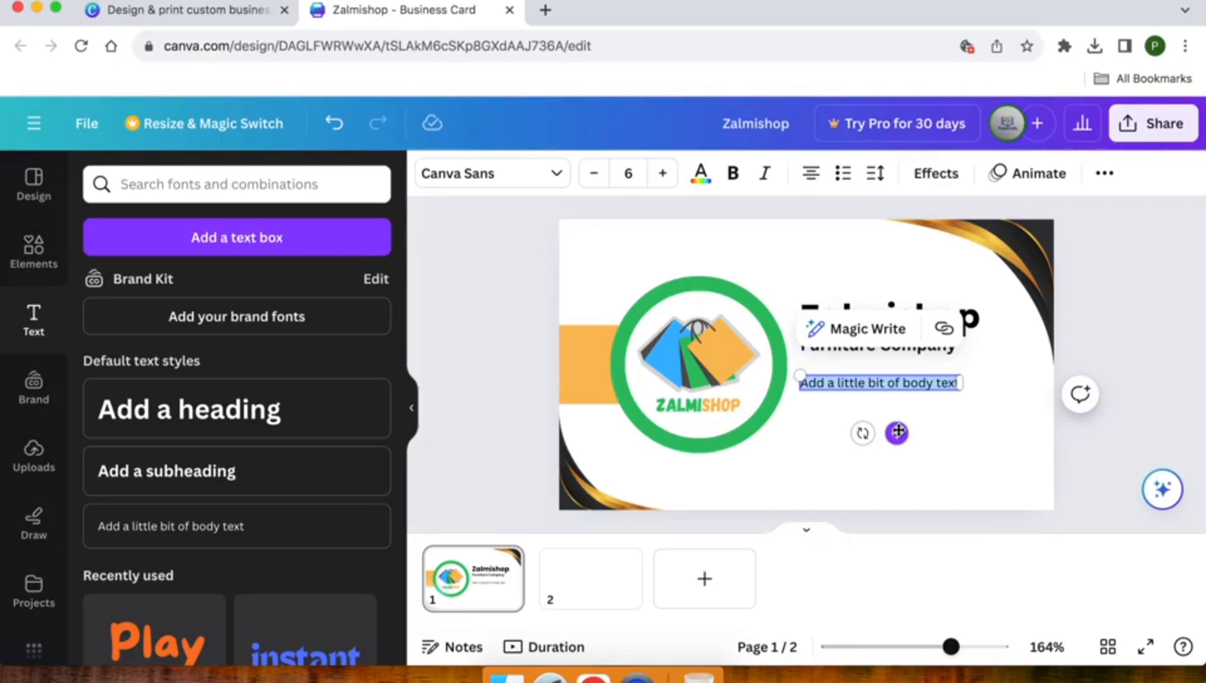
pyautogui.press('BackSpace')
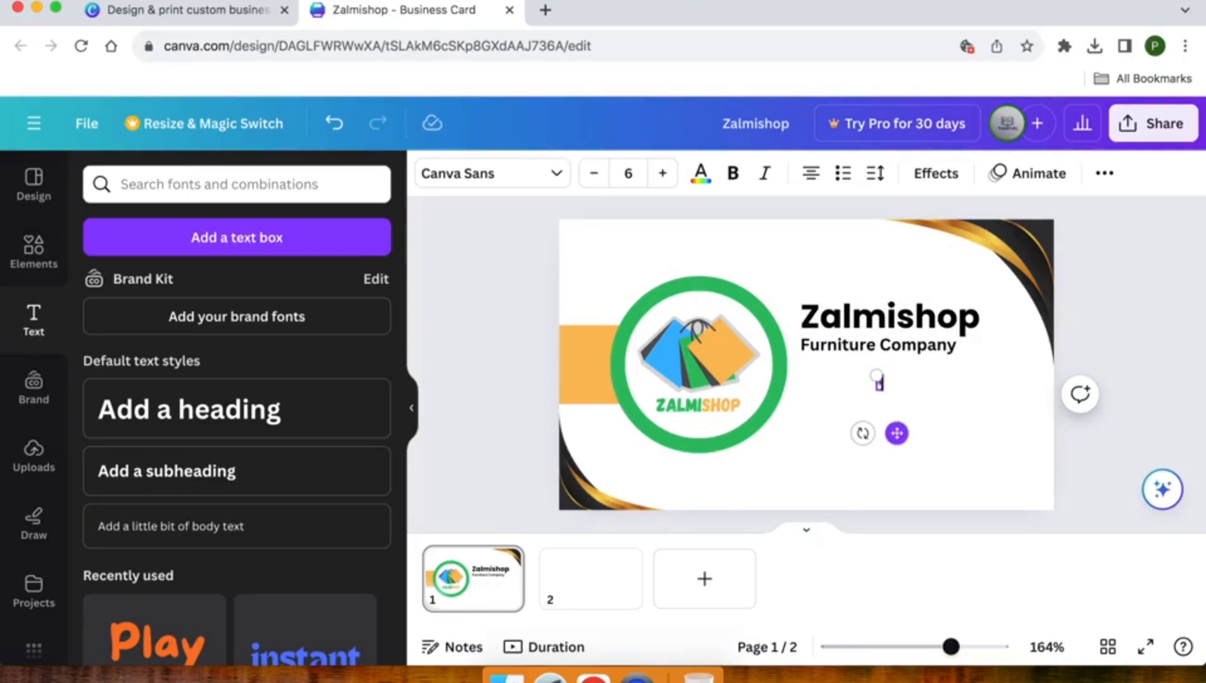
pyautogui.write('+123')
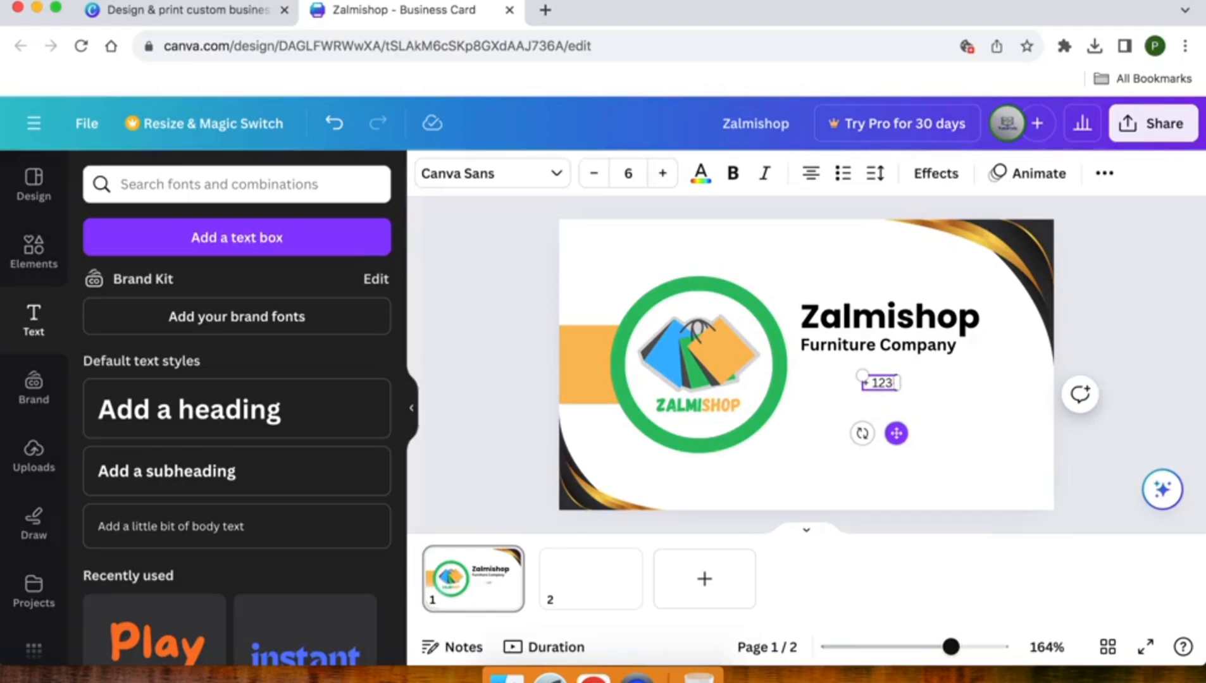
pyautogui.write('-3')
pyautogui.write('56')
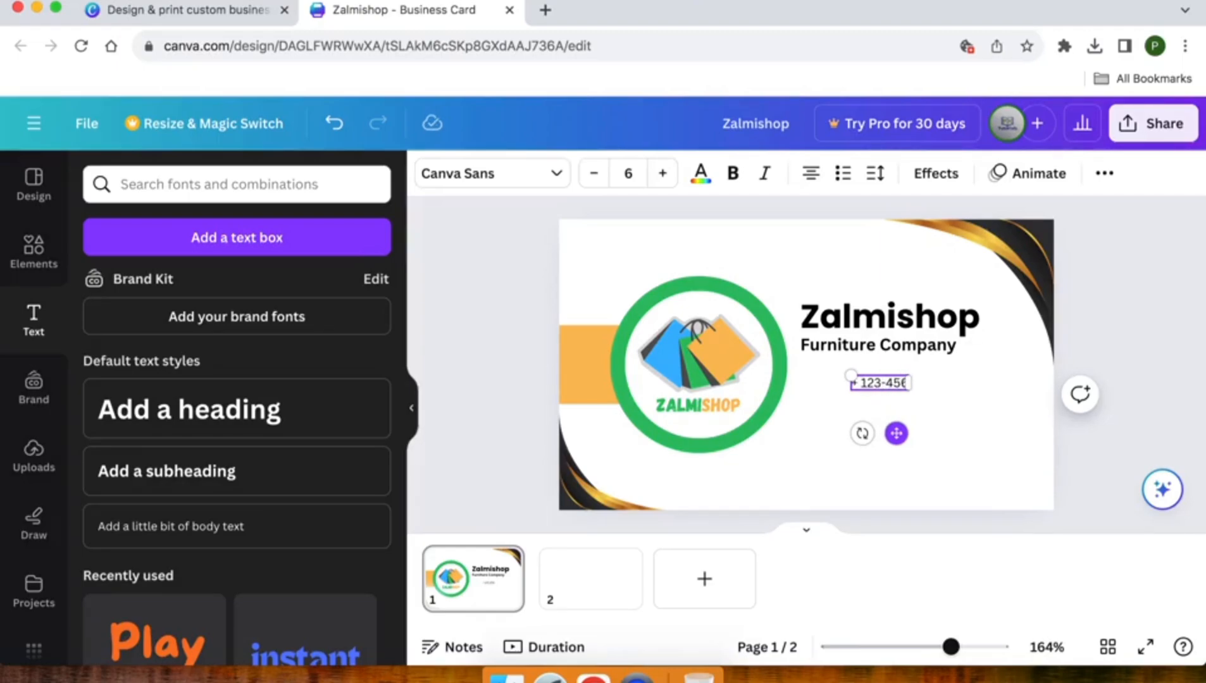
pyautogui.write('-7890')
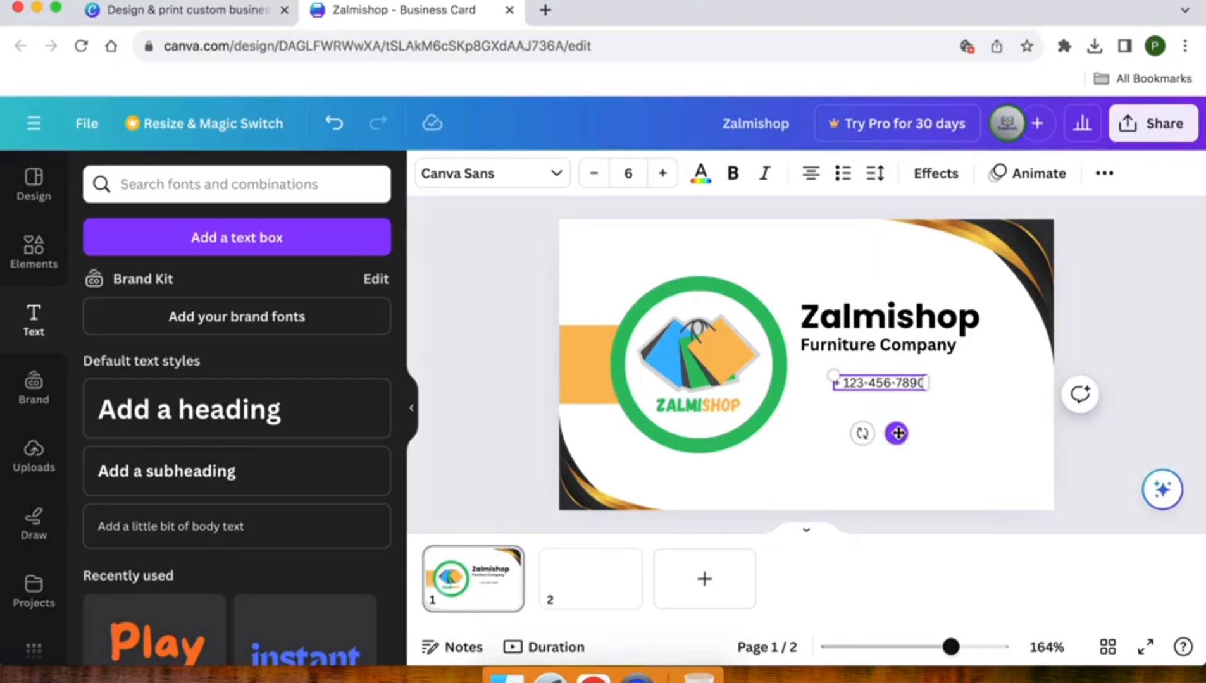
pyautogui.moveTo(896, 433); pyautogui.dragTo(894, 425)
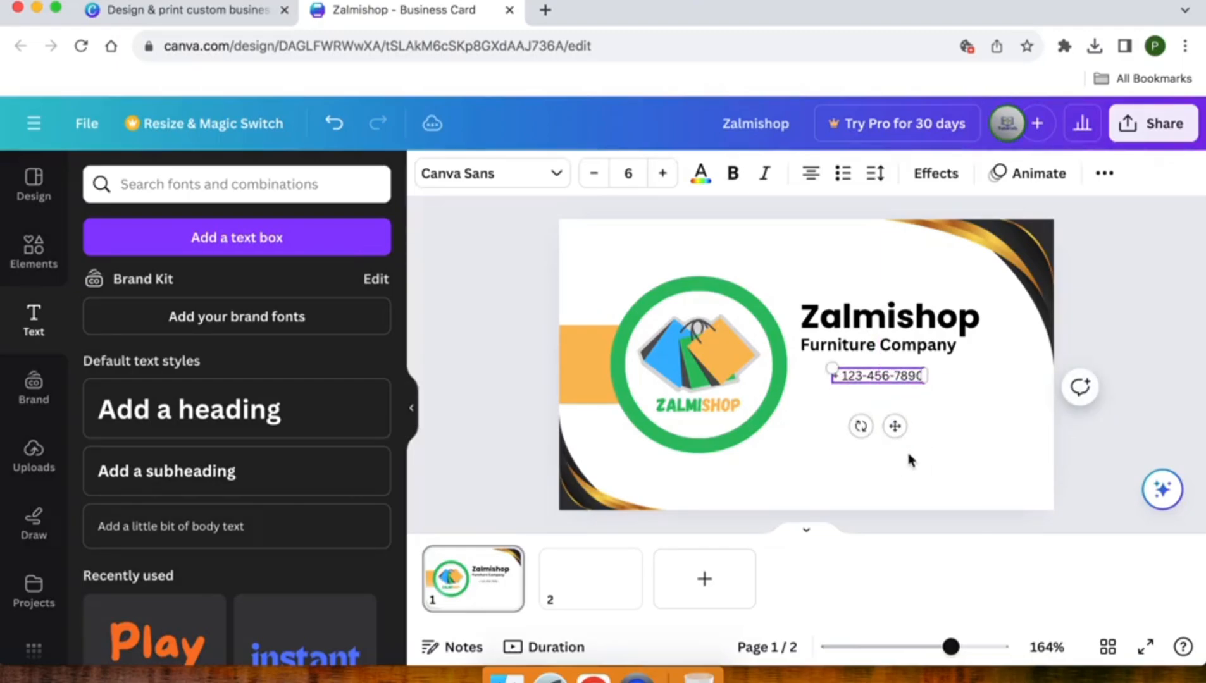
pyautogui.click(895, 414)
pyautogui.click(878, 382)
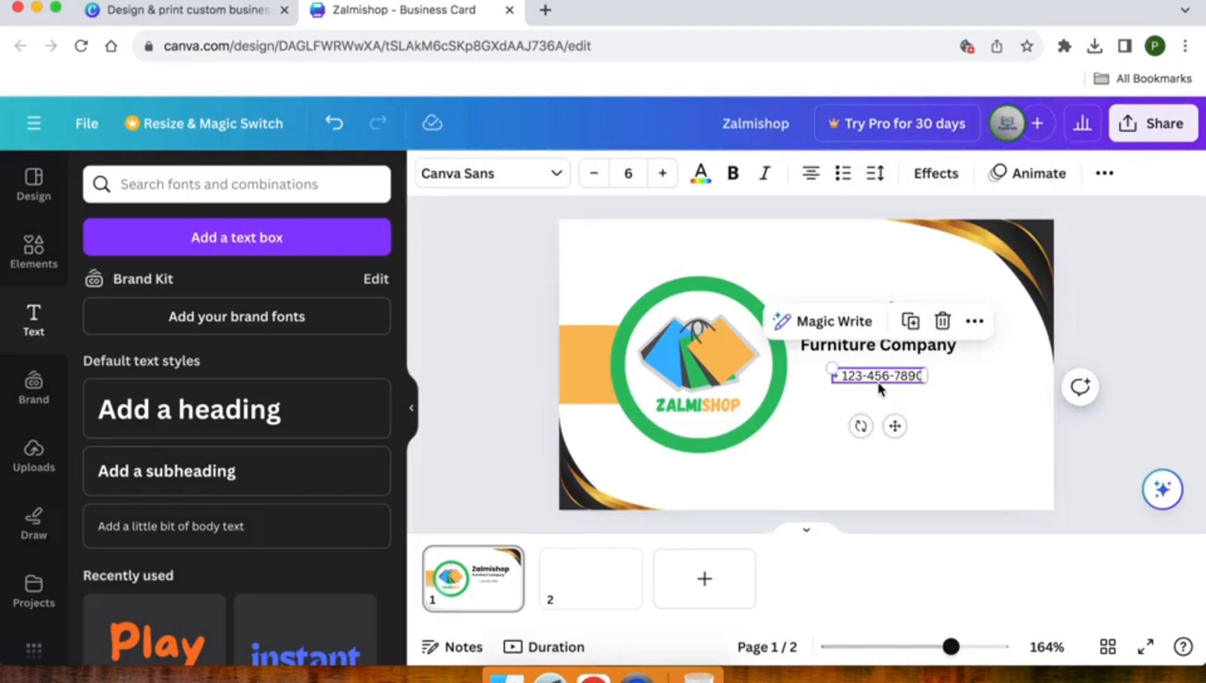
# Duplicate the phone line into stacked copies and retype the second as the shop's e-mail address
pyautogui.press('super+d')
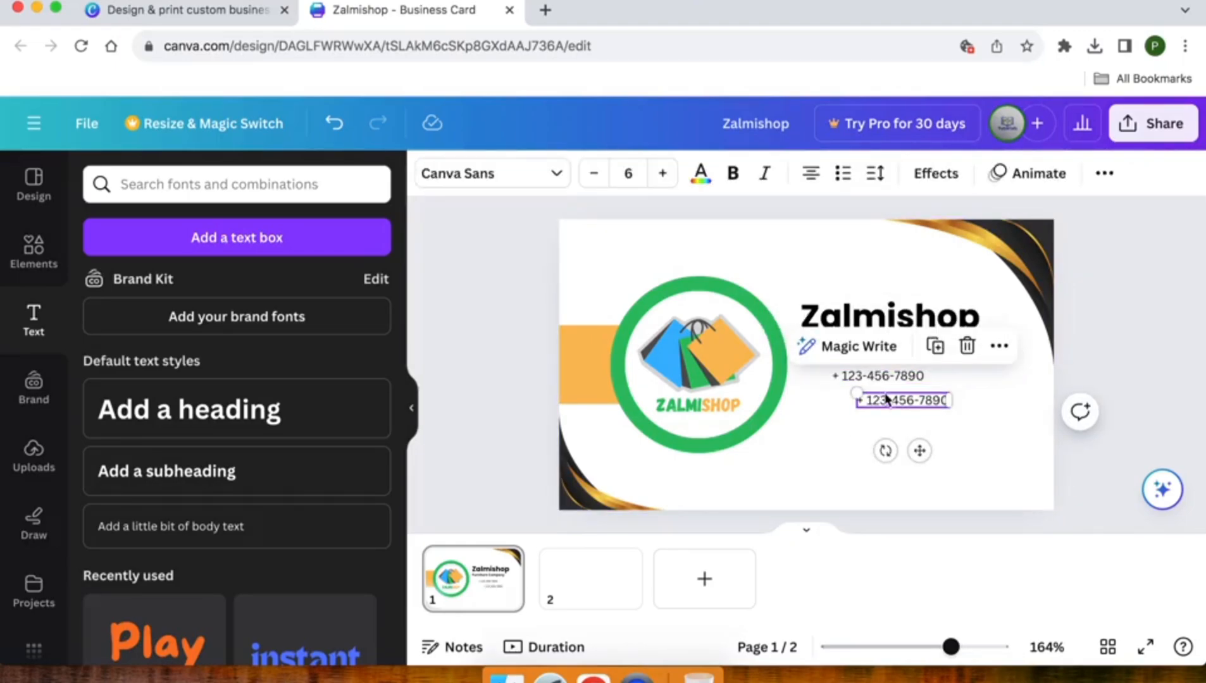
pyautogui.moveTo(888, 404); pyautogui.dragTo(869, 409)
pyautogui.press('super+d')
pyautogui.press('super+d')
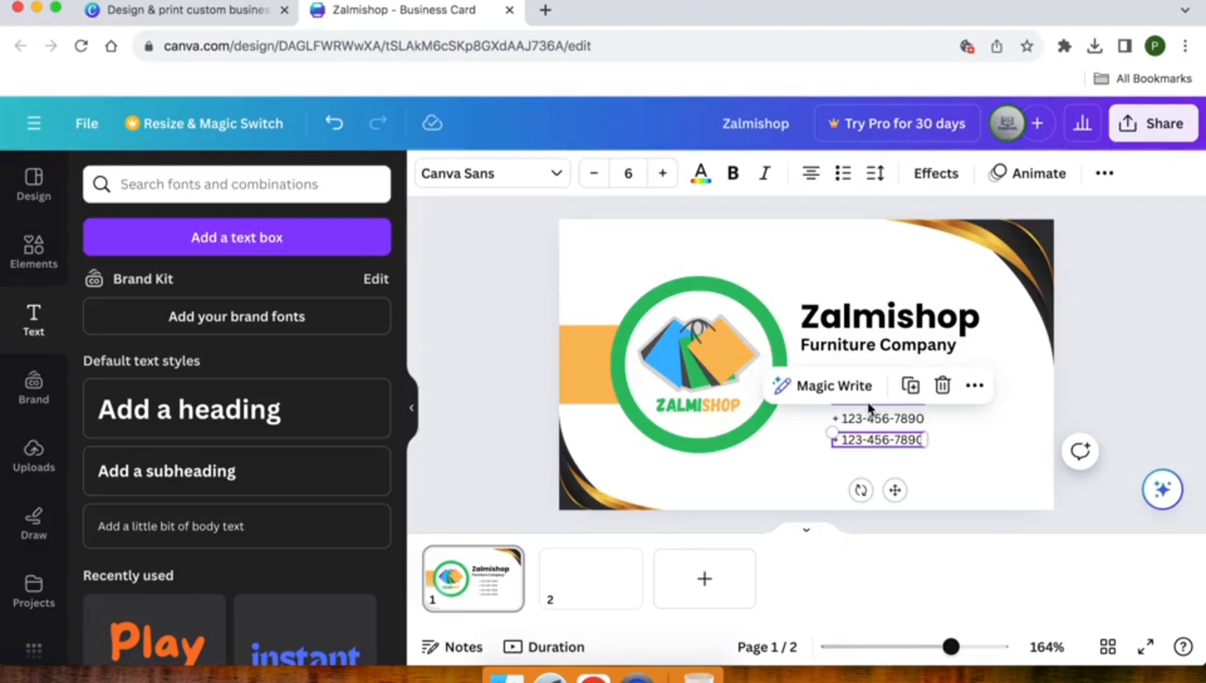
pyautogui.click(954, 456)
pyautogui.doubleClick(892, 397)
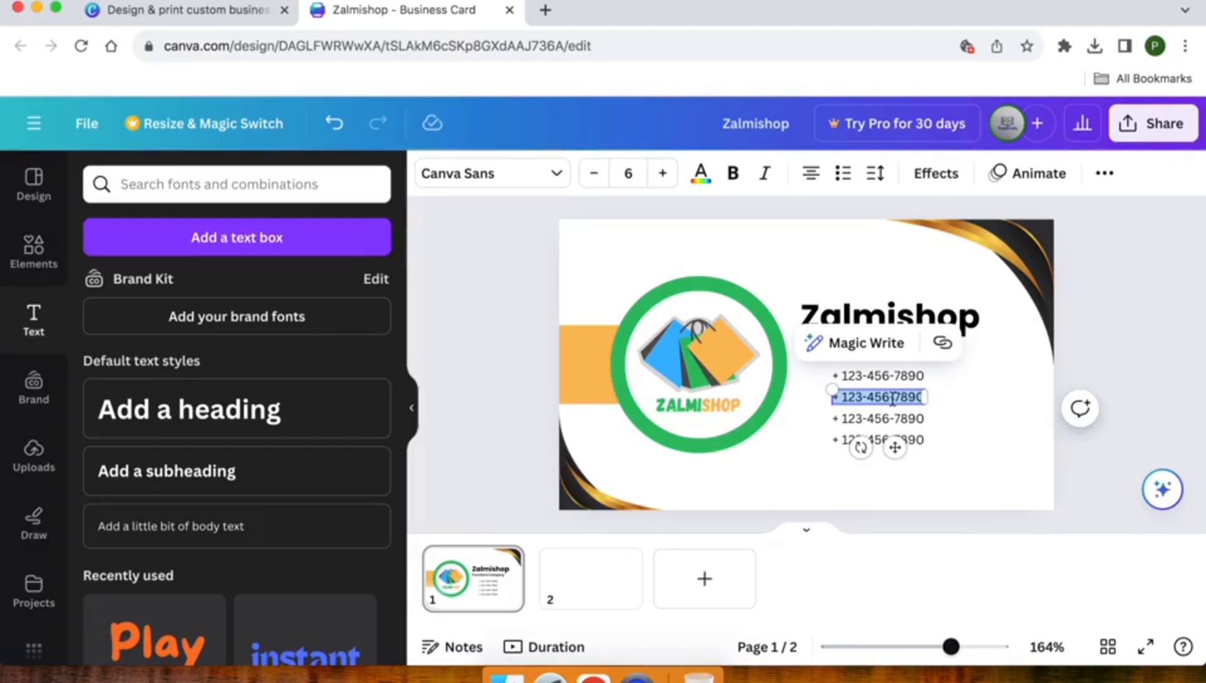
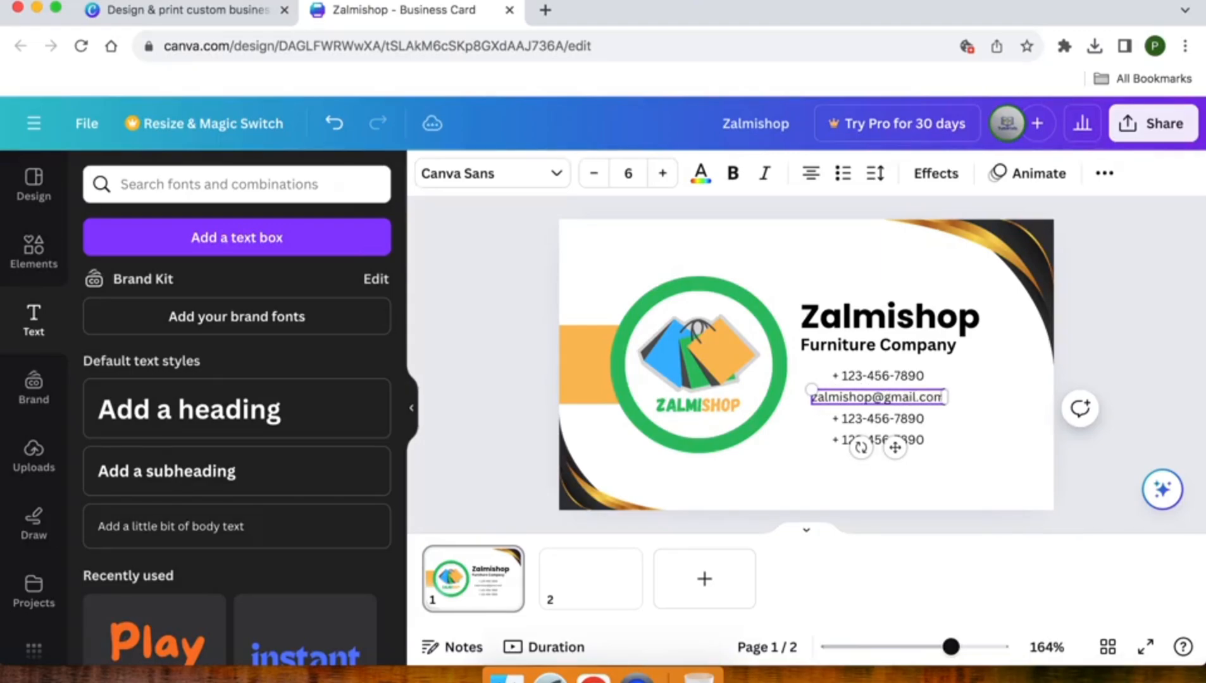
# Replace the third contact line with the shop's street address and align it
pyautogui.doubleClick(875, 420)
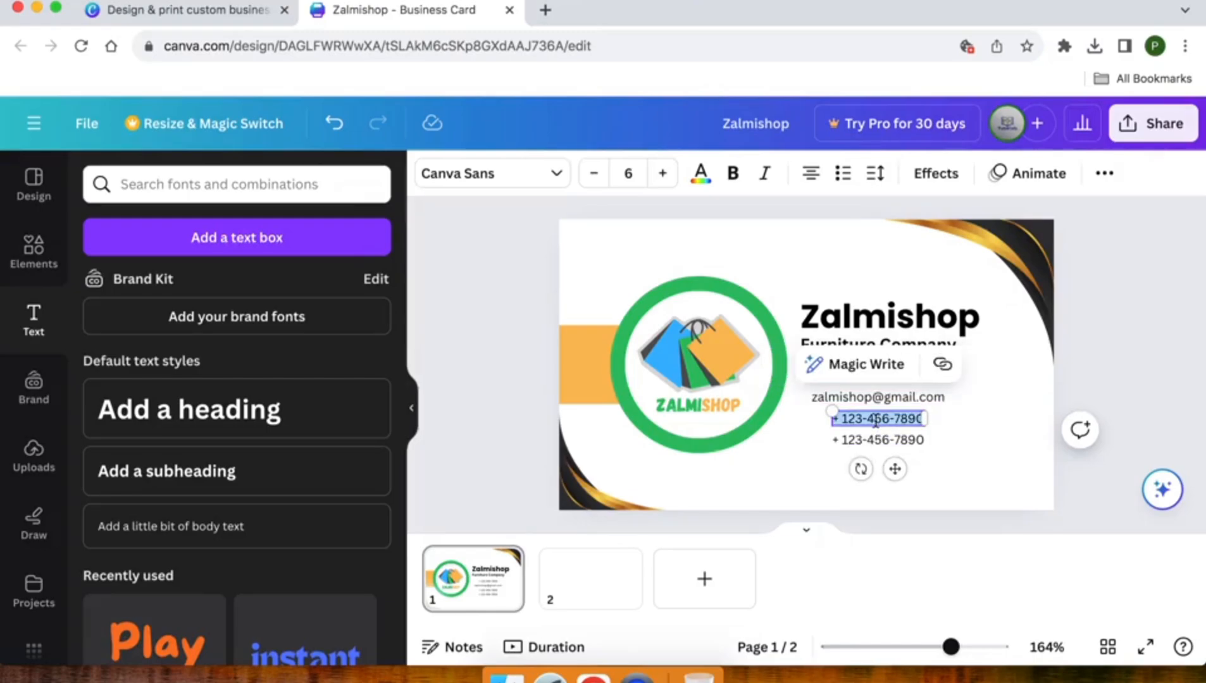
pyautogui.write('123')
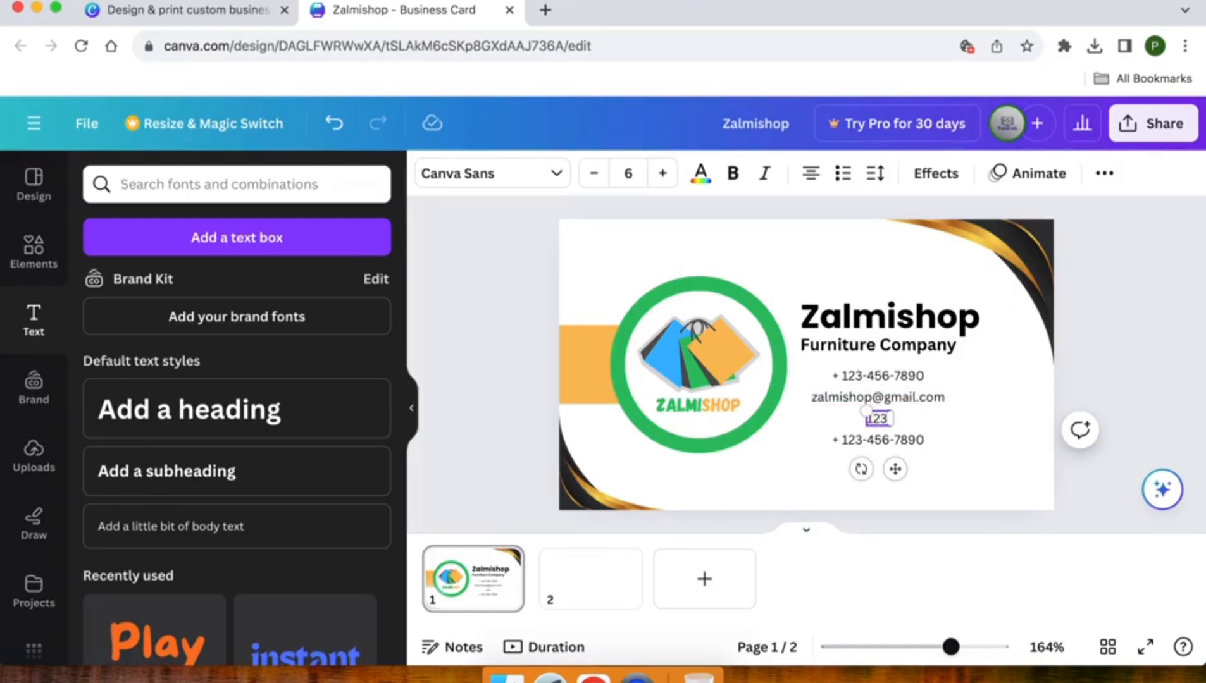
pyautogui.write(' anywhere st... any')
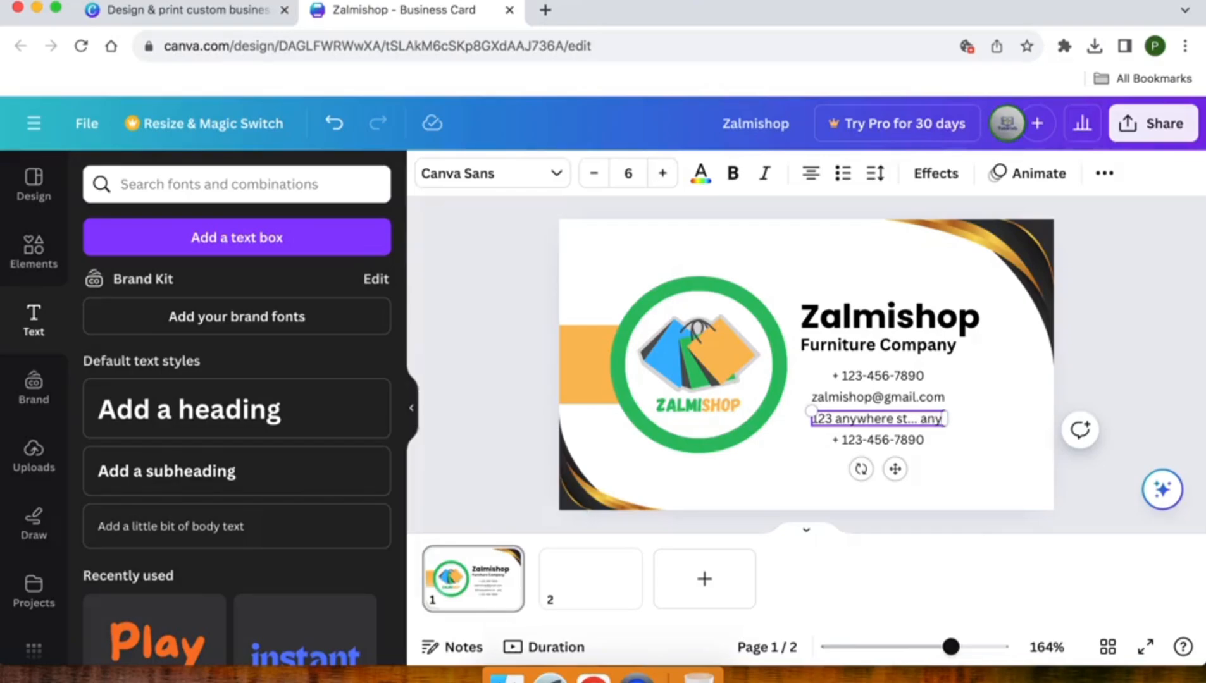
pyautogui.write(' city')
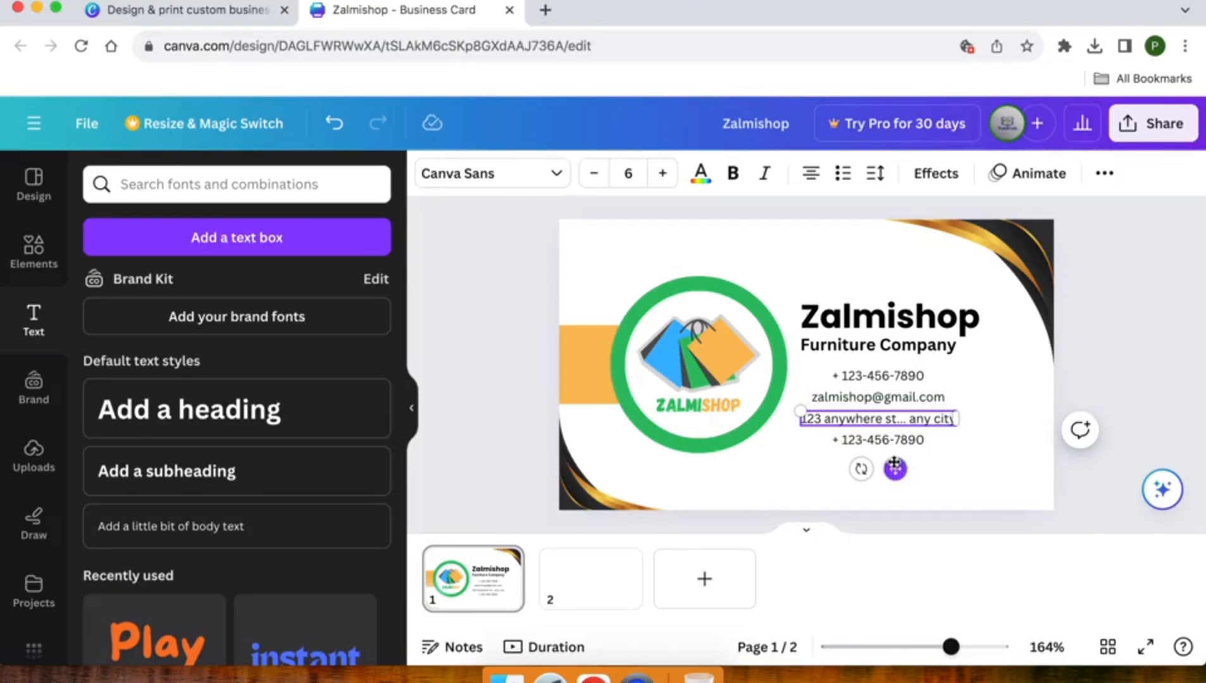
pyautogui.moveTo(894, 466); pyautogui.dragTo(901, 468)
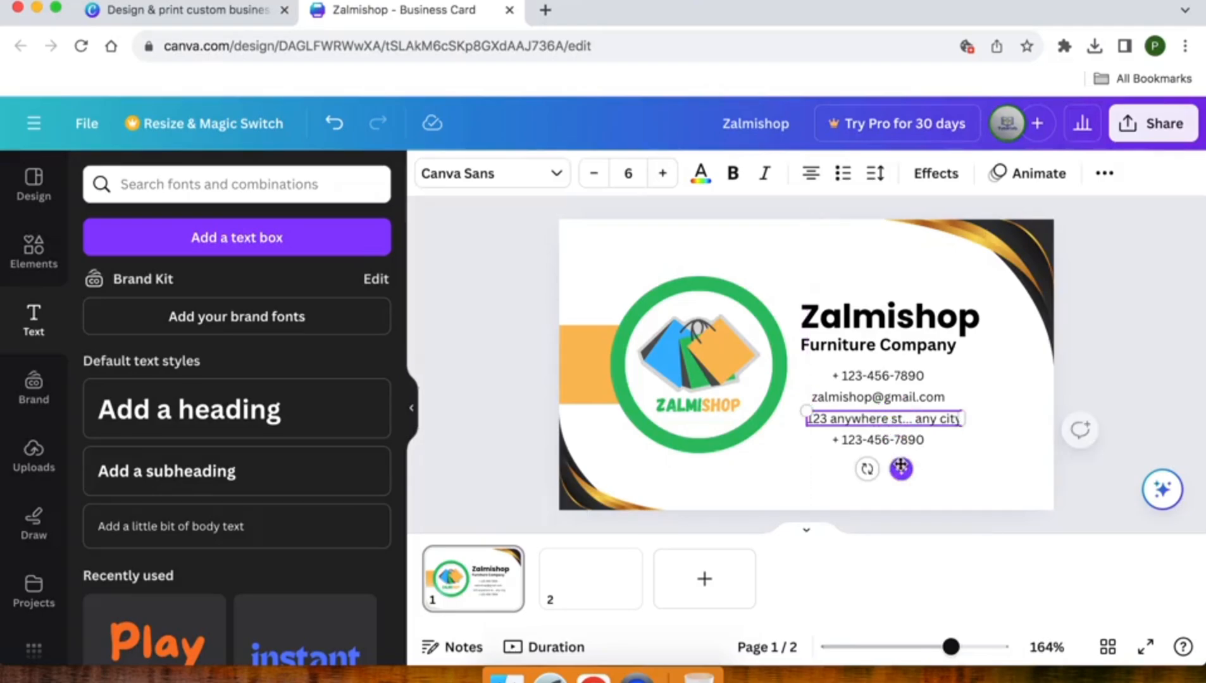
pyautogui.click(884, 443)
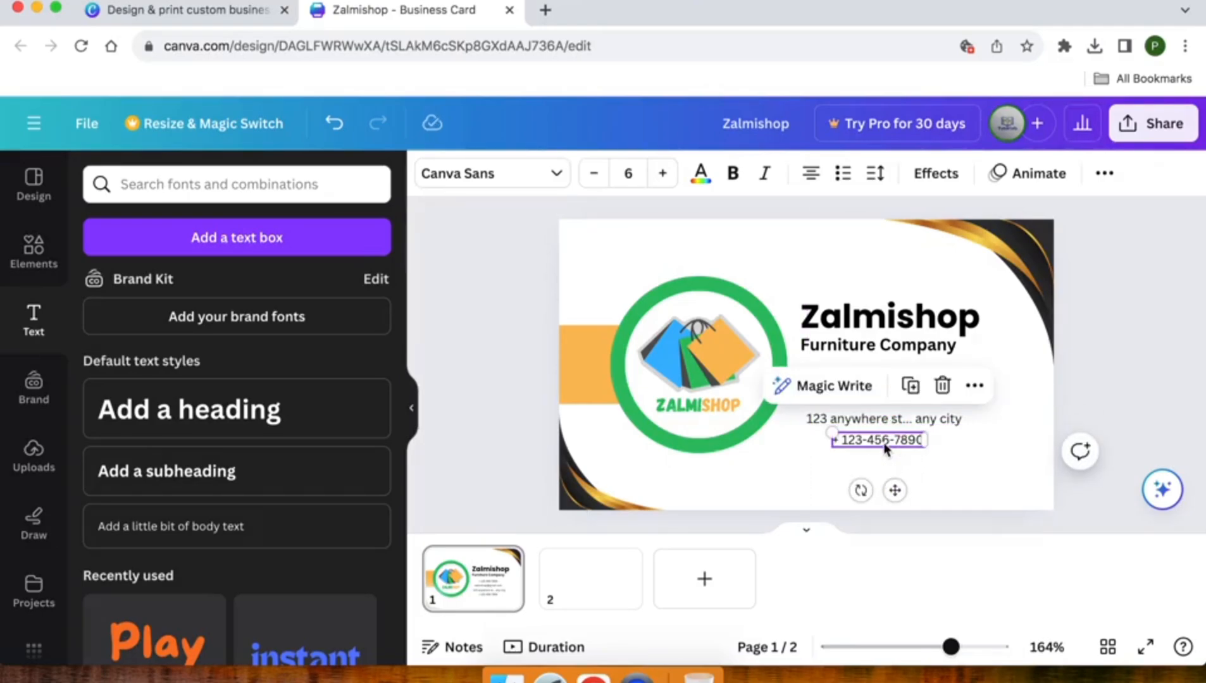
pyautogui.click(884, 447)
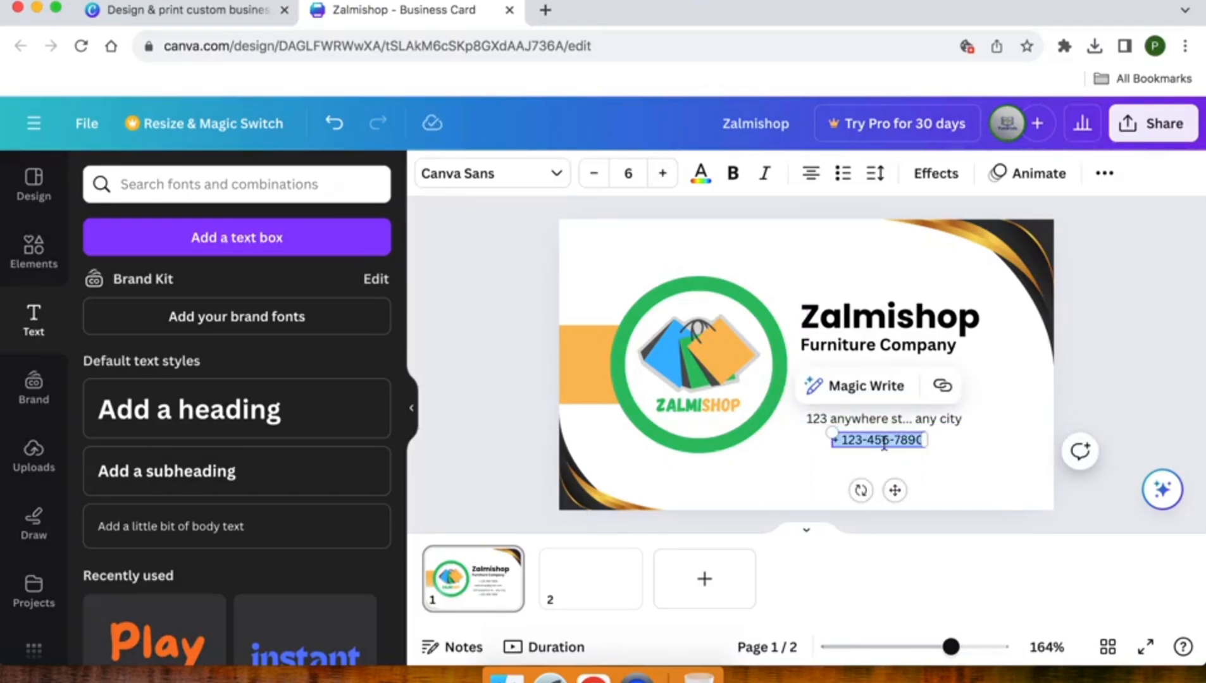
pyautogui.write('www.')
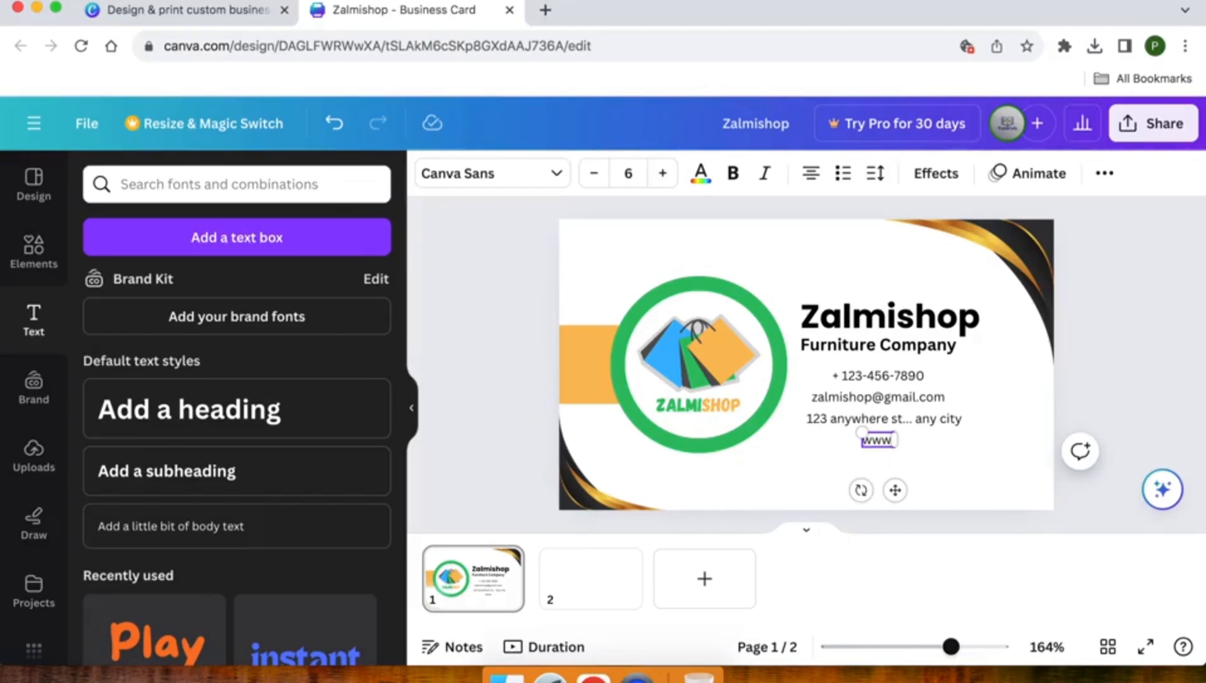
pyautogui.write('zalmisho')
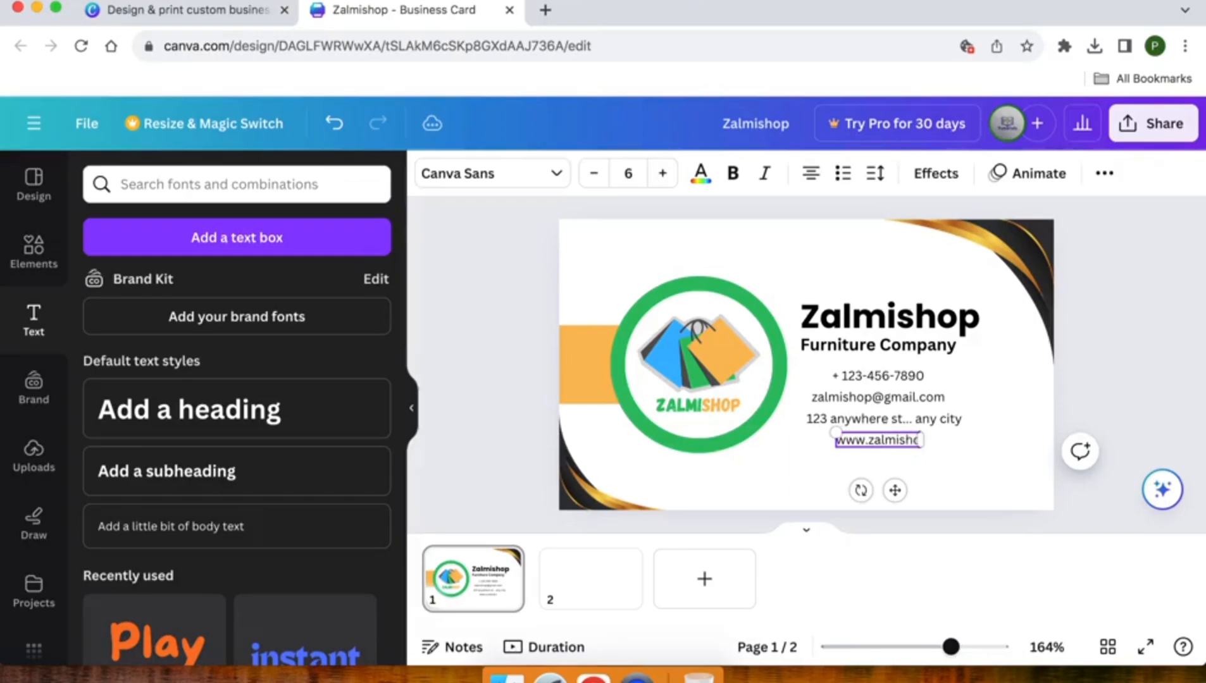
pyautogui.write('p.com')
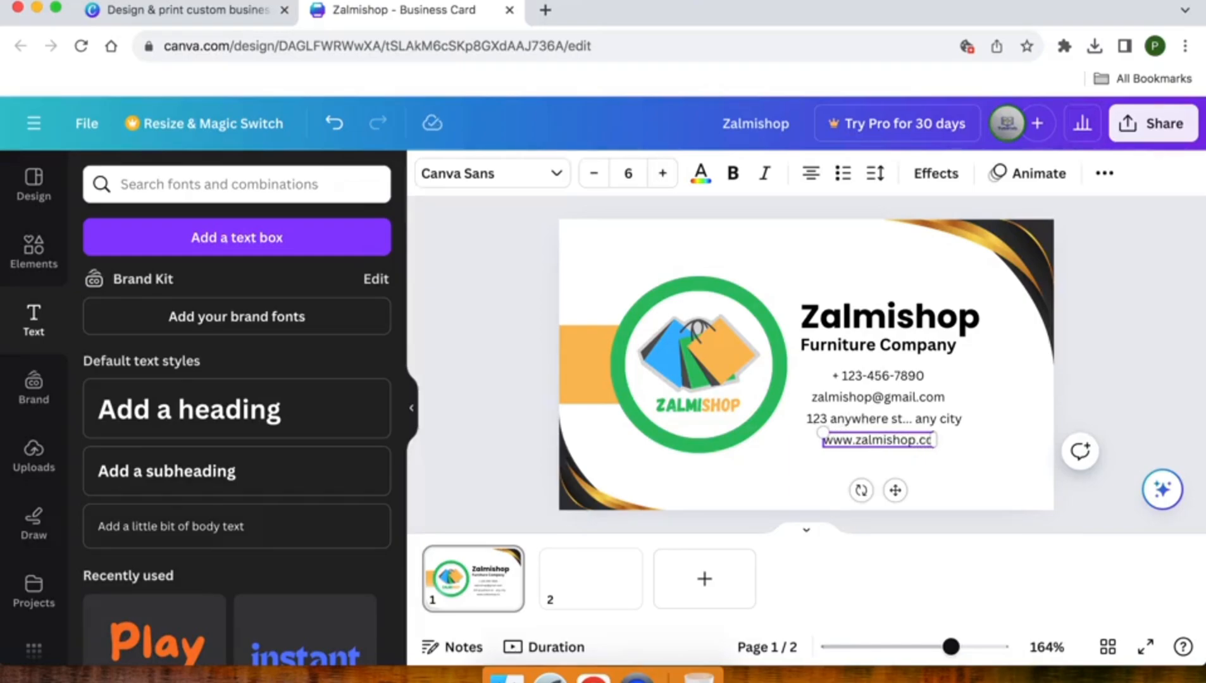
pyautogui.click(802, 477)
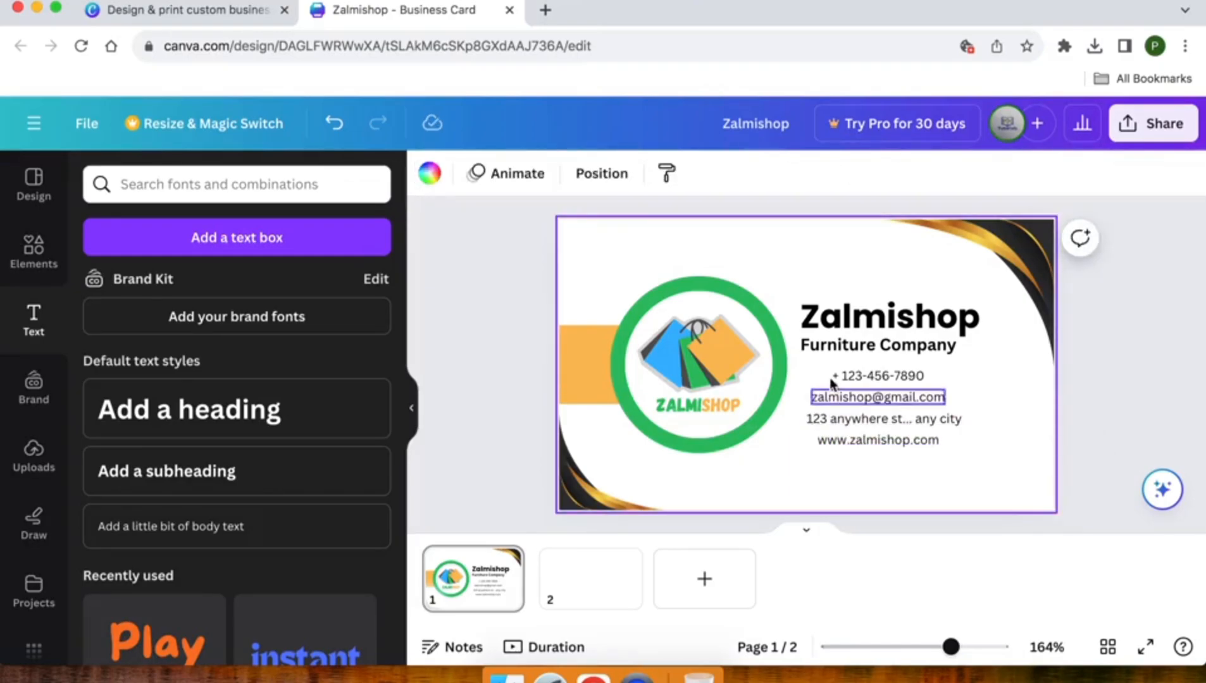
# Left-align all the text boxes and realign the gold corner graphic to the right edge
pyautogui.moveTo(795, 296); pyautogui.dragTo(984, 487)
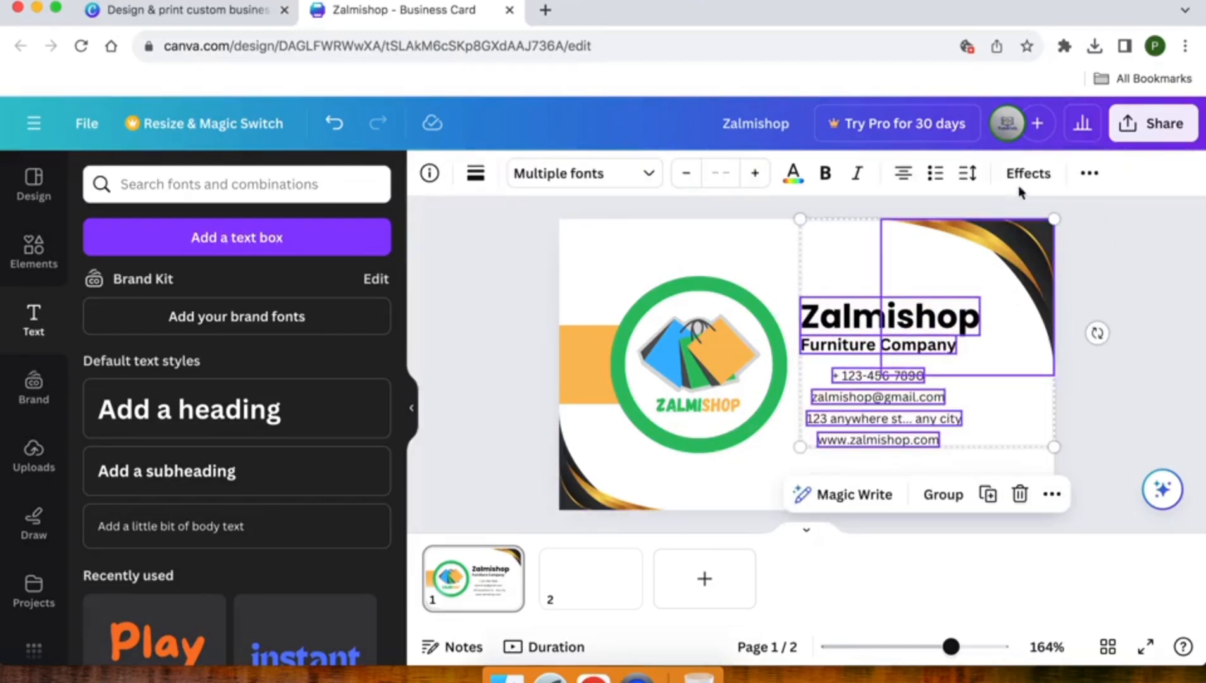
pyautogui.click(1088, 174)
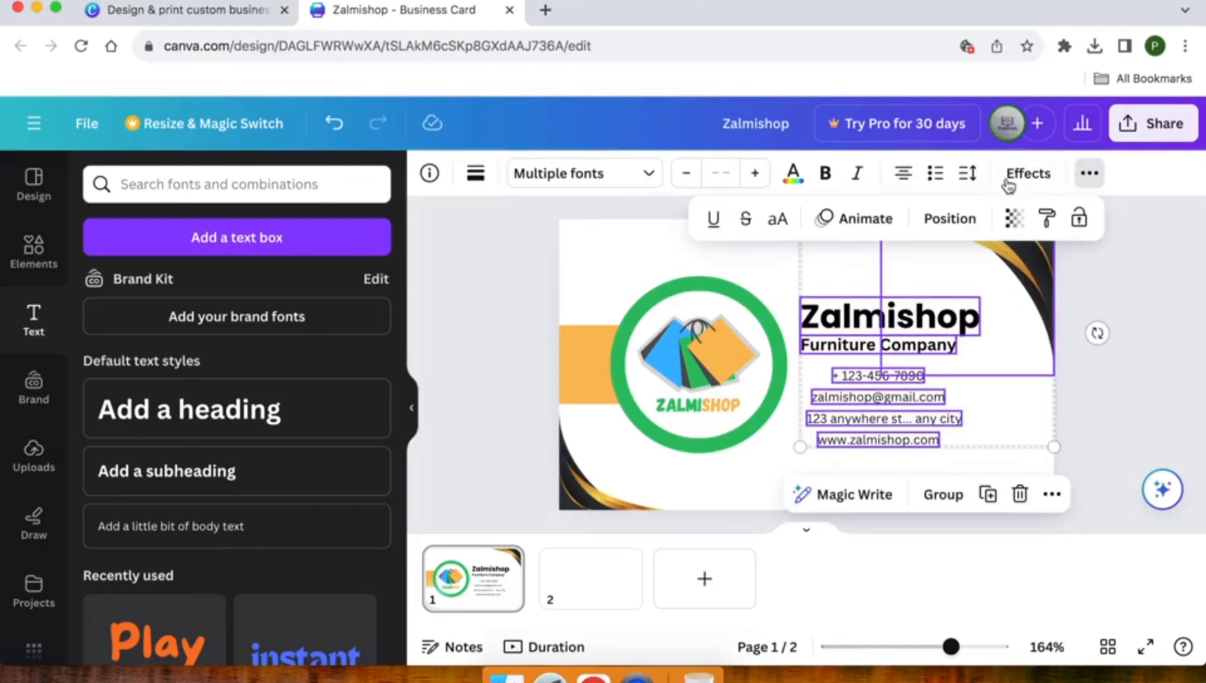
pyautogui.click(949, 218)
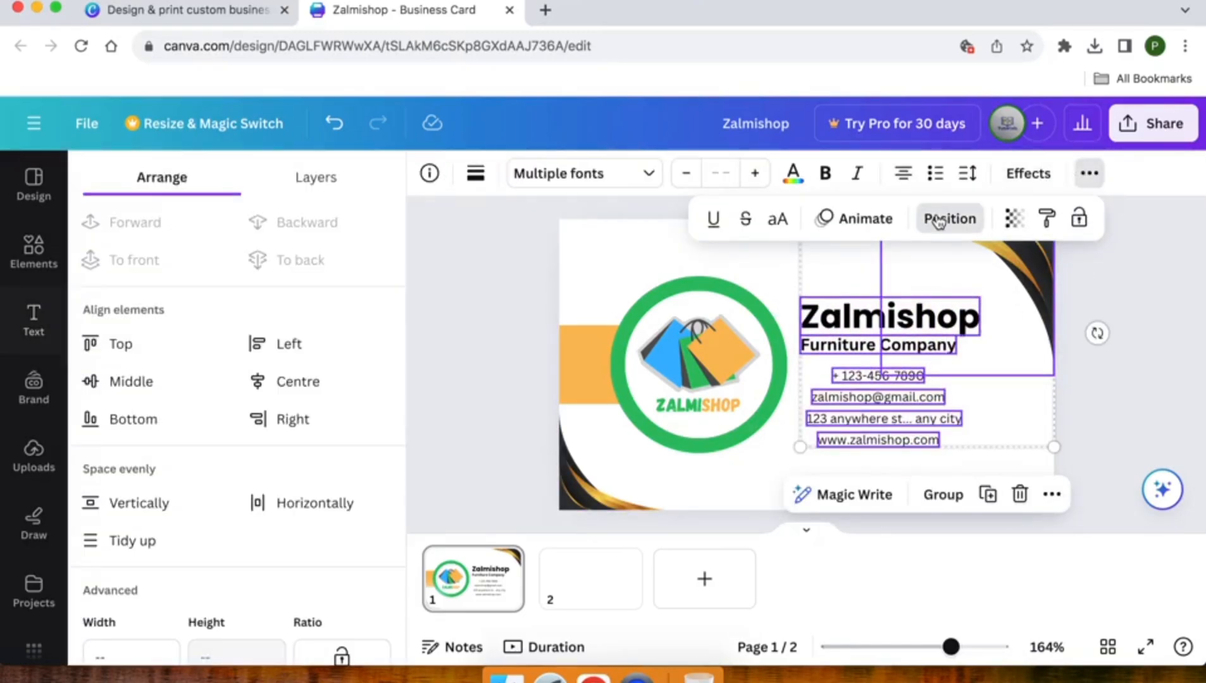
pyautogui.click(269, 343)
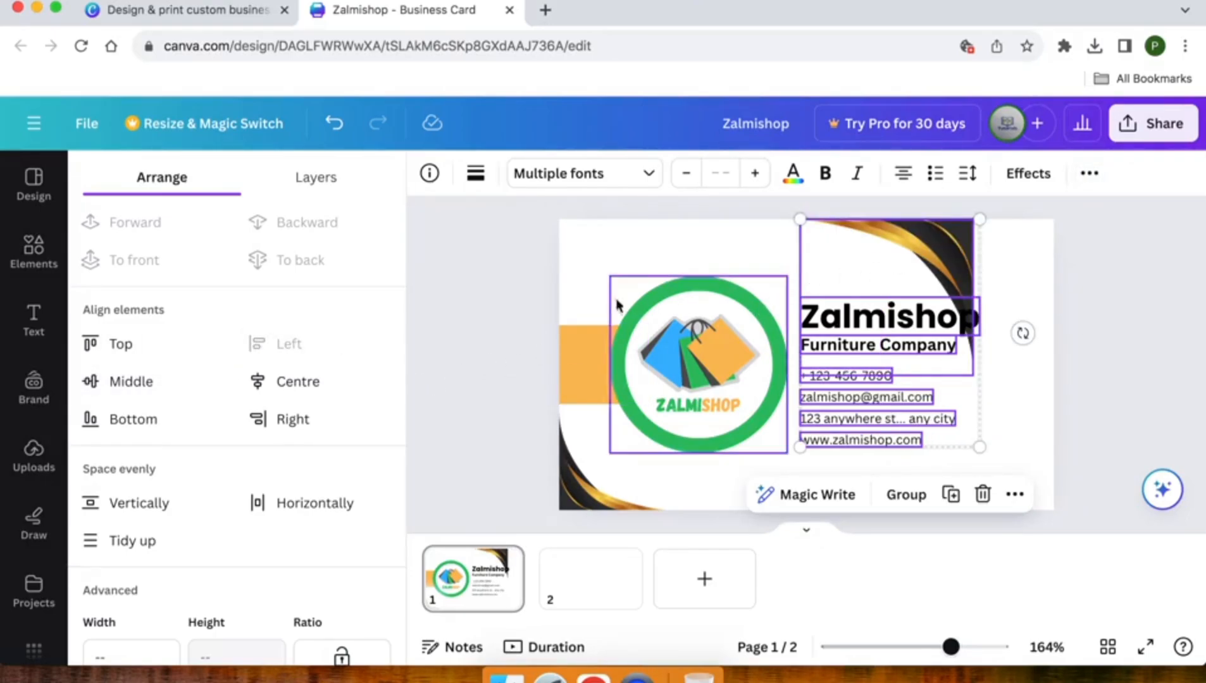
pyautogui.click(884, 267)
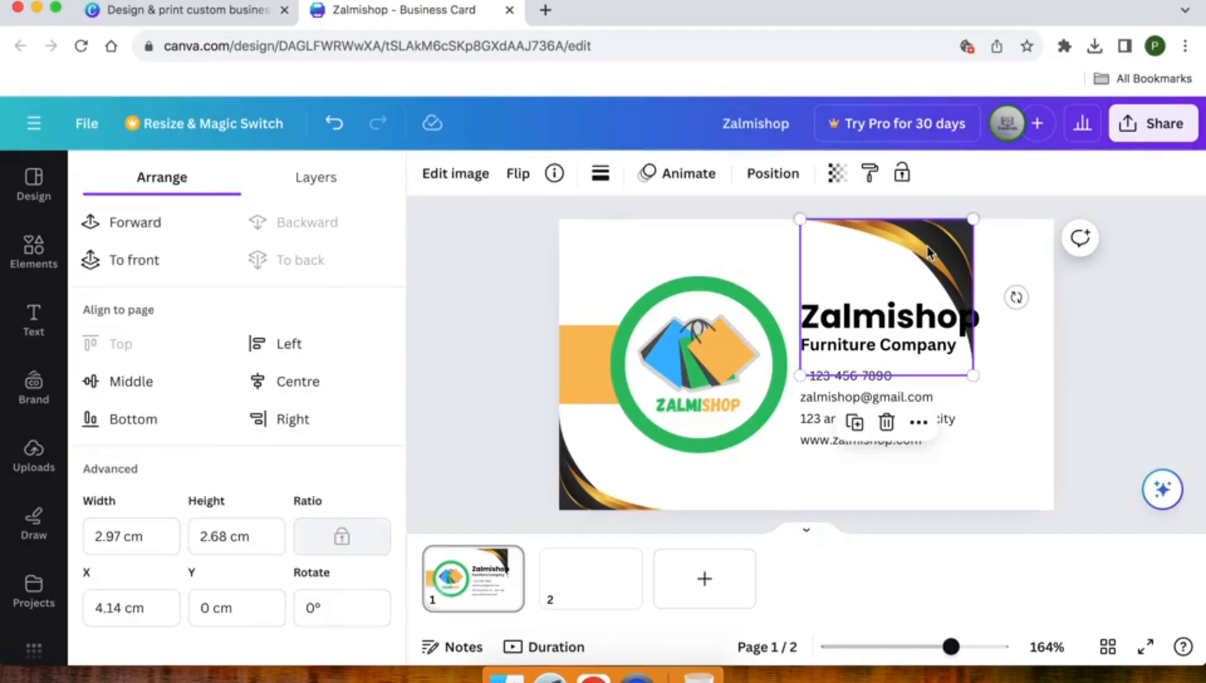
pyautogui.click(319, 419)
pyautogui.click(487, 349)
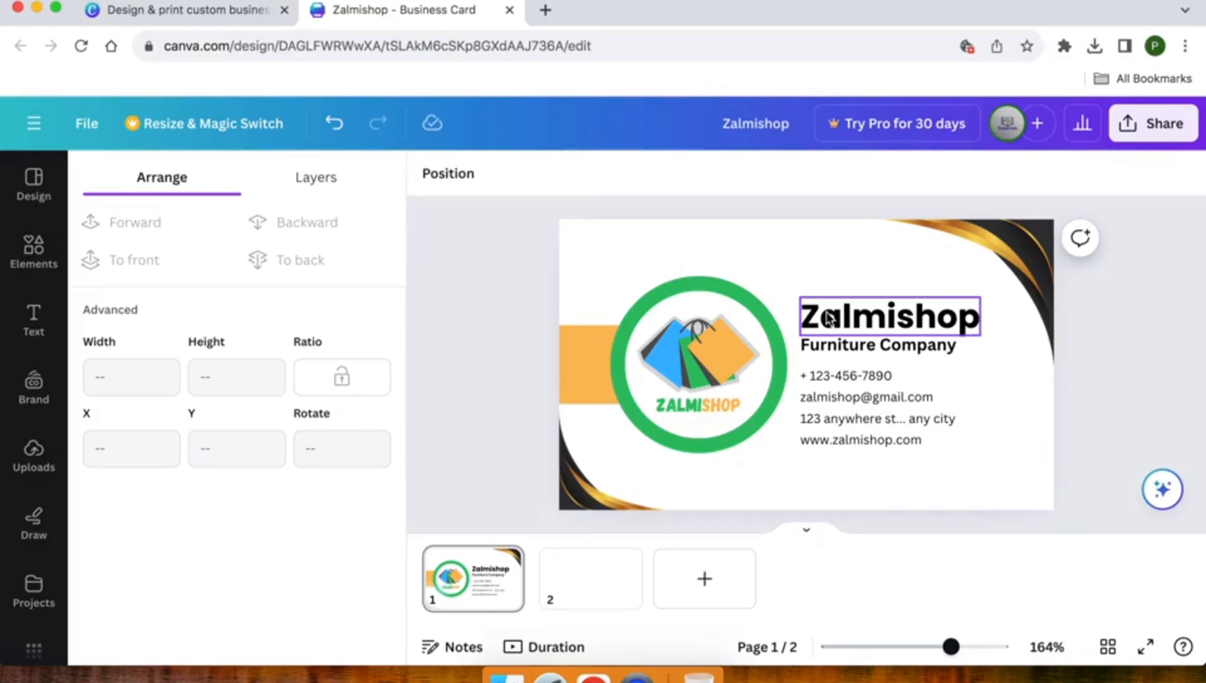
# Indent the four contact lines slightly, then nudge the whole text block onto the centre guide
pyautogui.moveTo(799, 368); pyautogui.dragTo(872, 462)
pyautogui.hotkey('shift', 'Right')
pyautogui.hotkey('shift', 'Right')
pyautogui.hotkey('shift', 'Left')
pyautogui.hotkey('shift', 'Left')
pyautogui.hotkey('shift', 'Right')
pyautogui.hotkey('shift', 'Right')
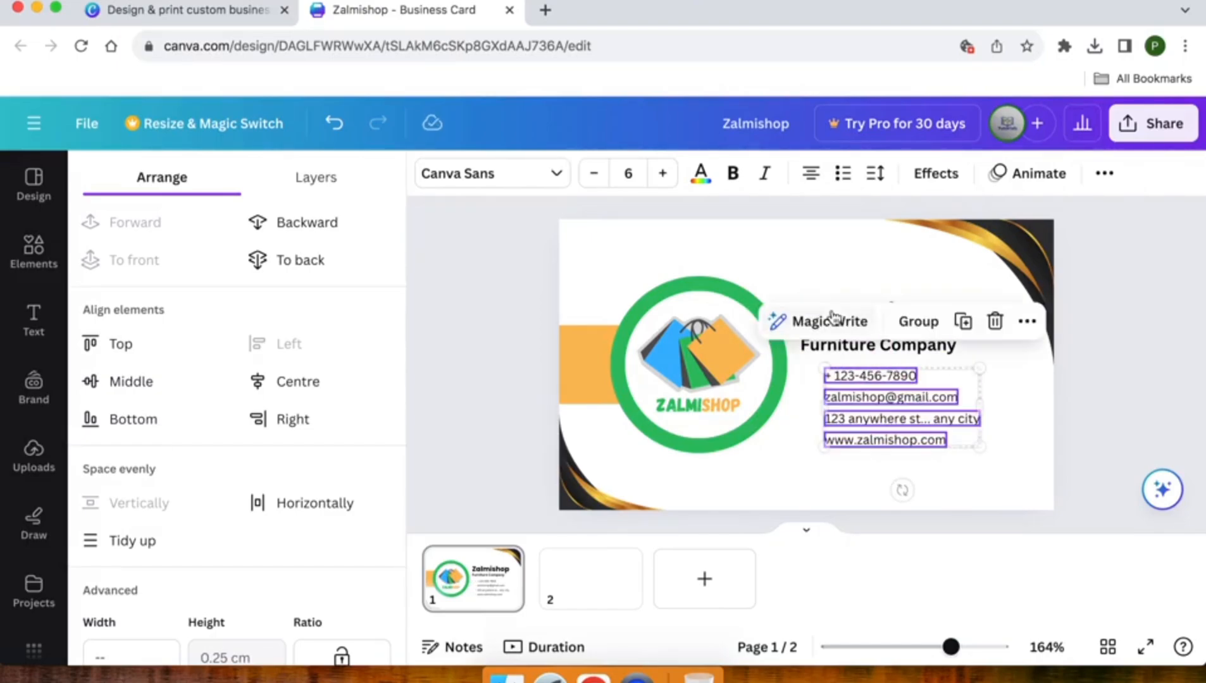
pyautogui.keyDown('shift'); pyautogui.click(833, 345); pyautogui.keyUp('shift')
pyautogui.keyDown('shift'); pyautogui.click(832, 322); pyautogui.keyUp('shift')
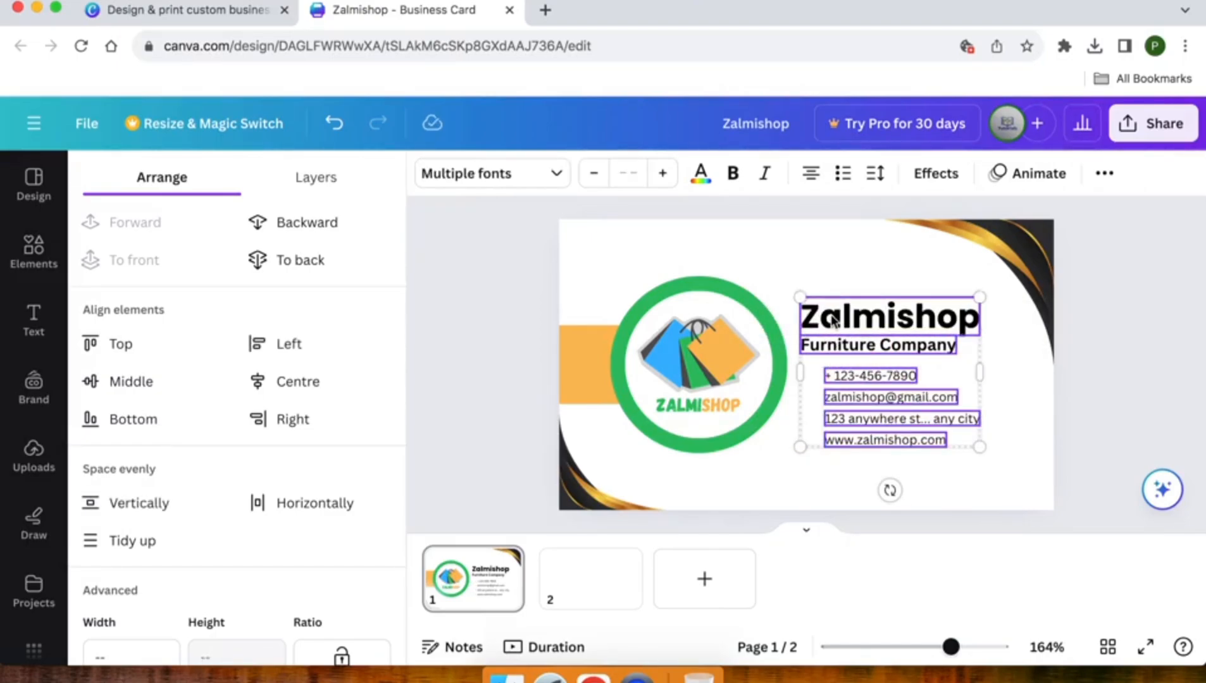
pyautogui.hotkey('shift', 'Right')
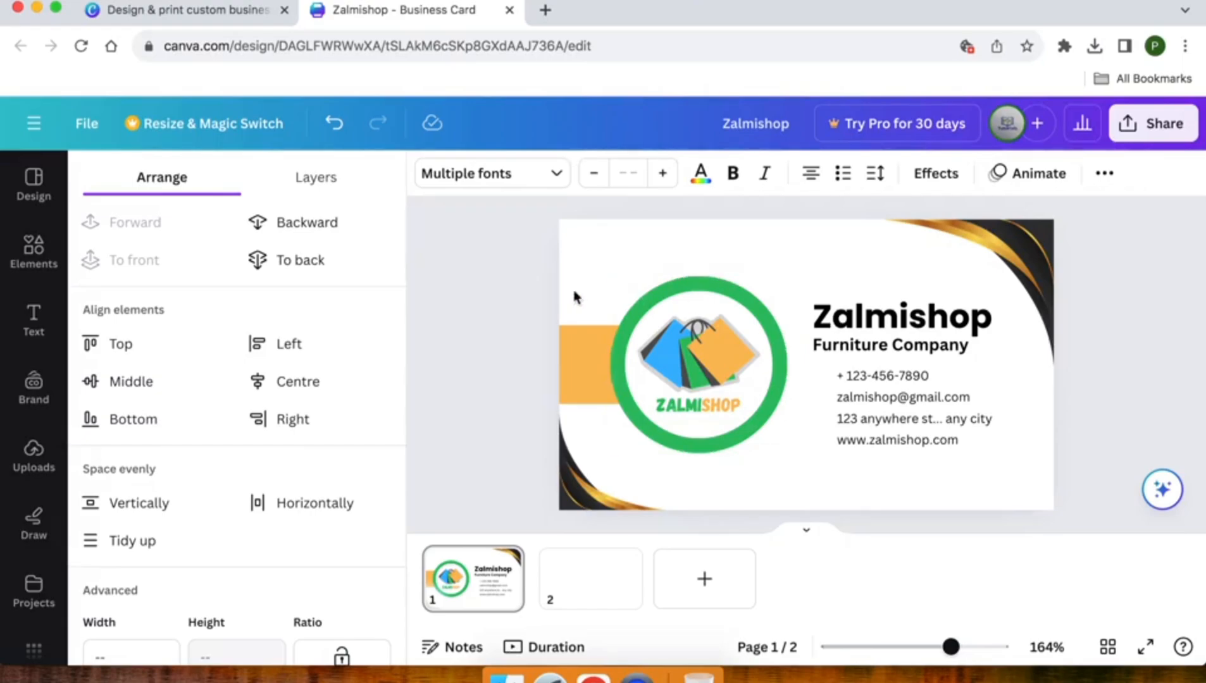
pyautogui.hotkey('shift', 'Left')
pyautogui.click(525, 306)
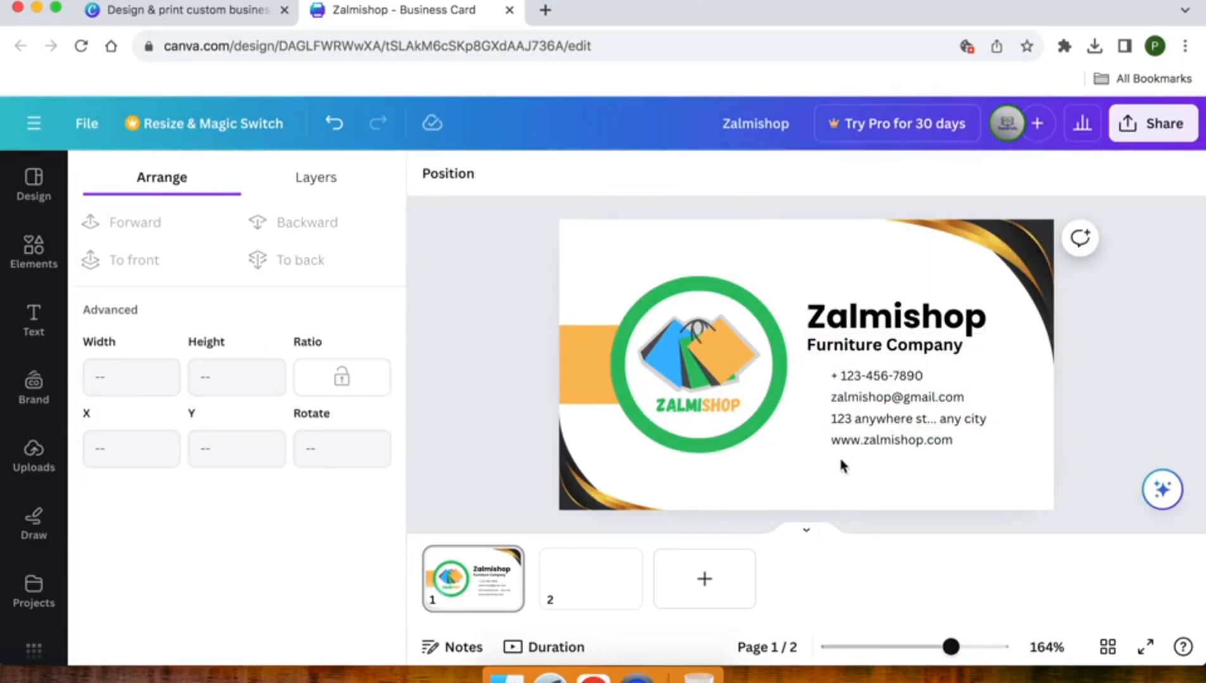
# Search the Elements graphics for 'call' icons
pyautogui.click(38, 251)
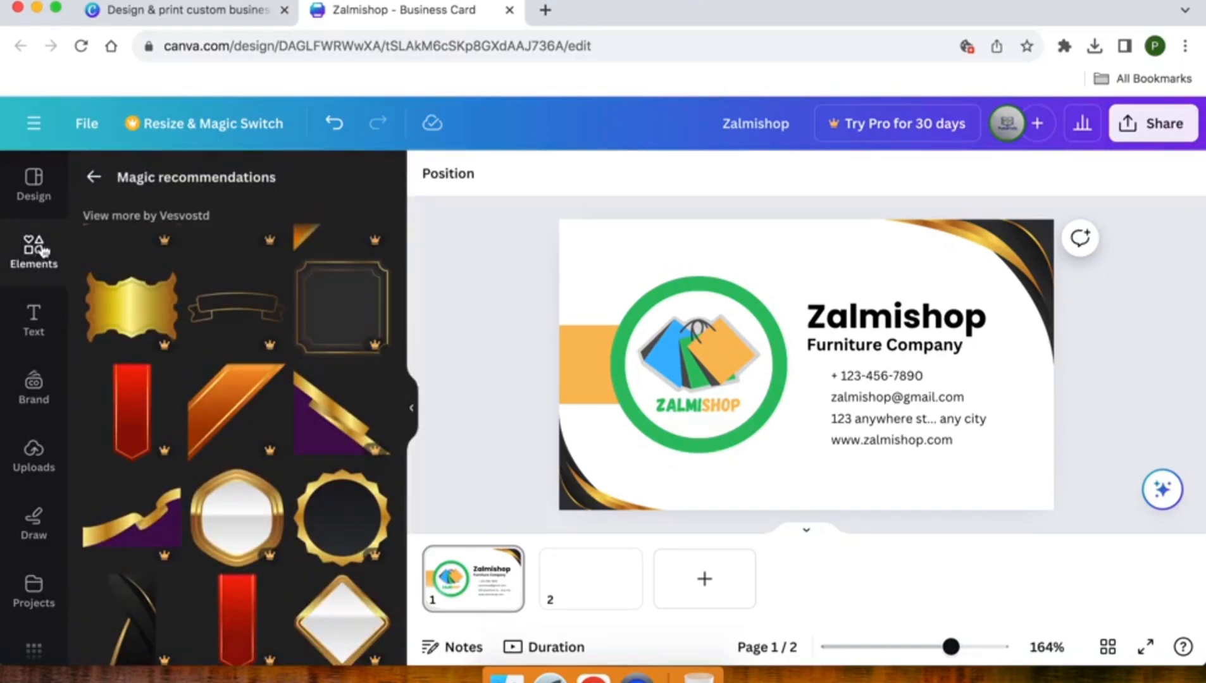
pyautogui.click(33, 261)
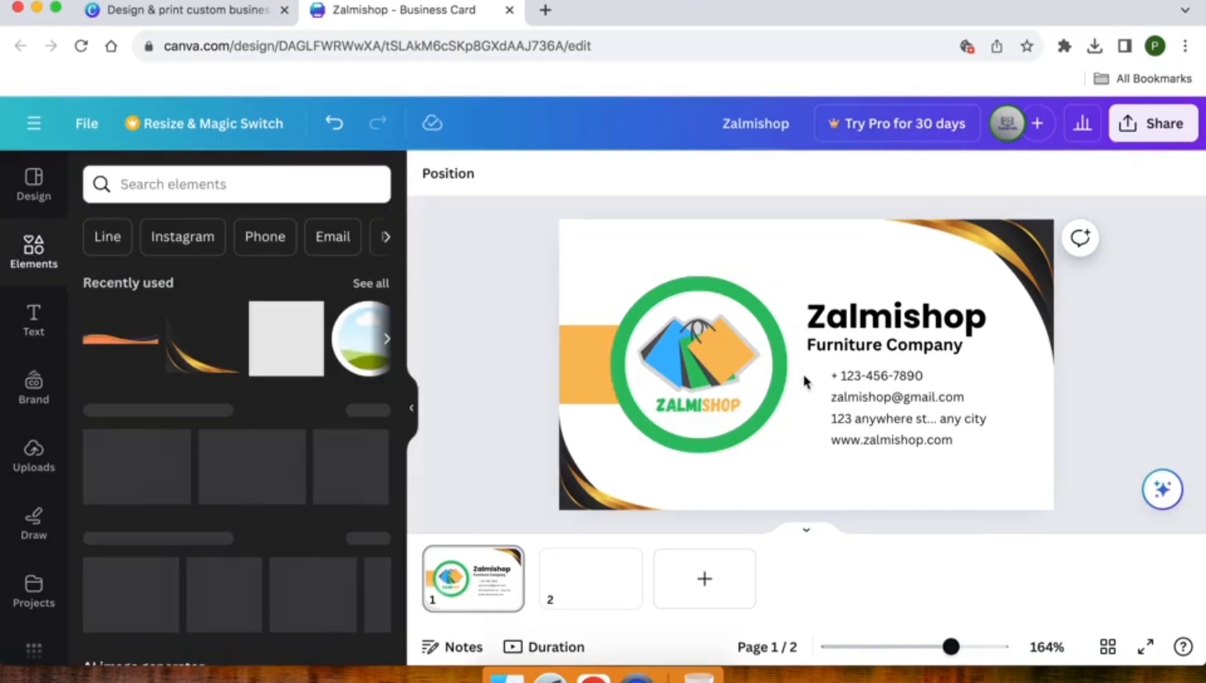
pyautogui.click(148, 184)
pyautogui.write('phone')
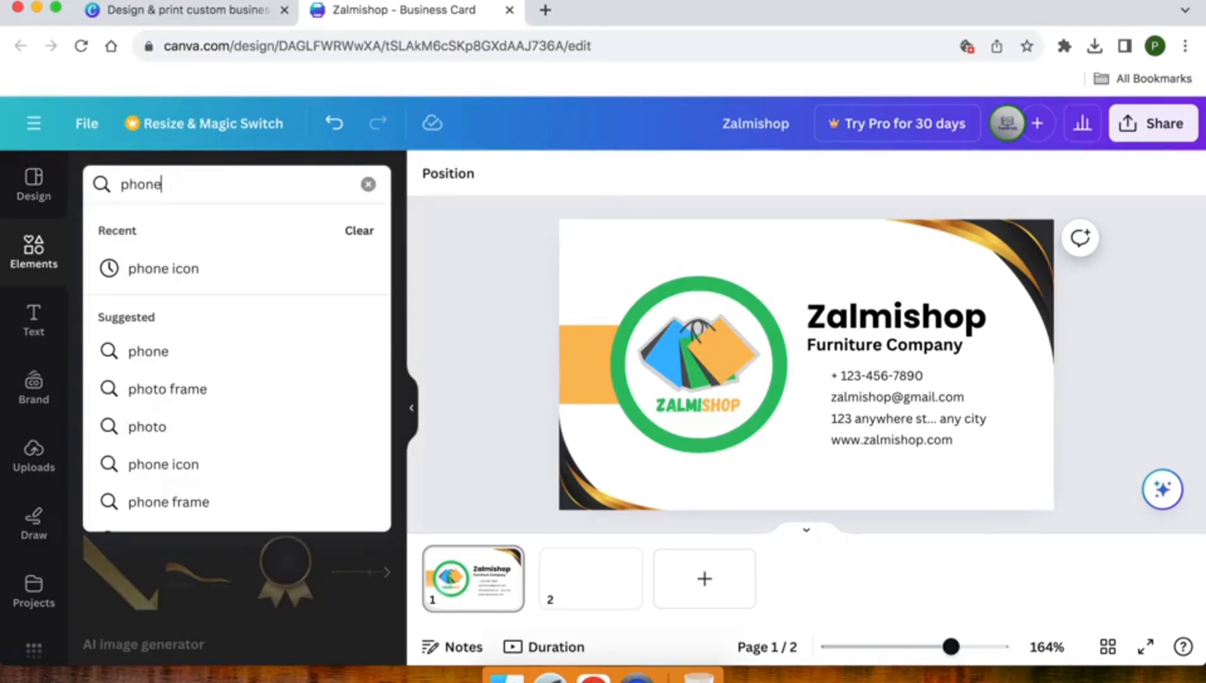
pyautogui.press('super+a')
pyautogui.write('call')
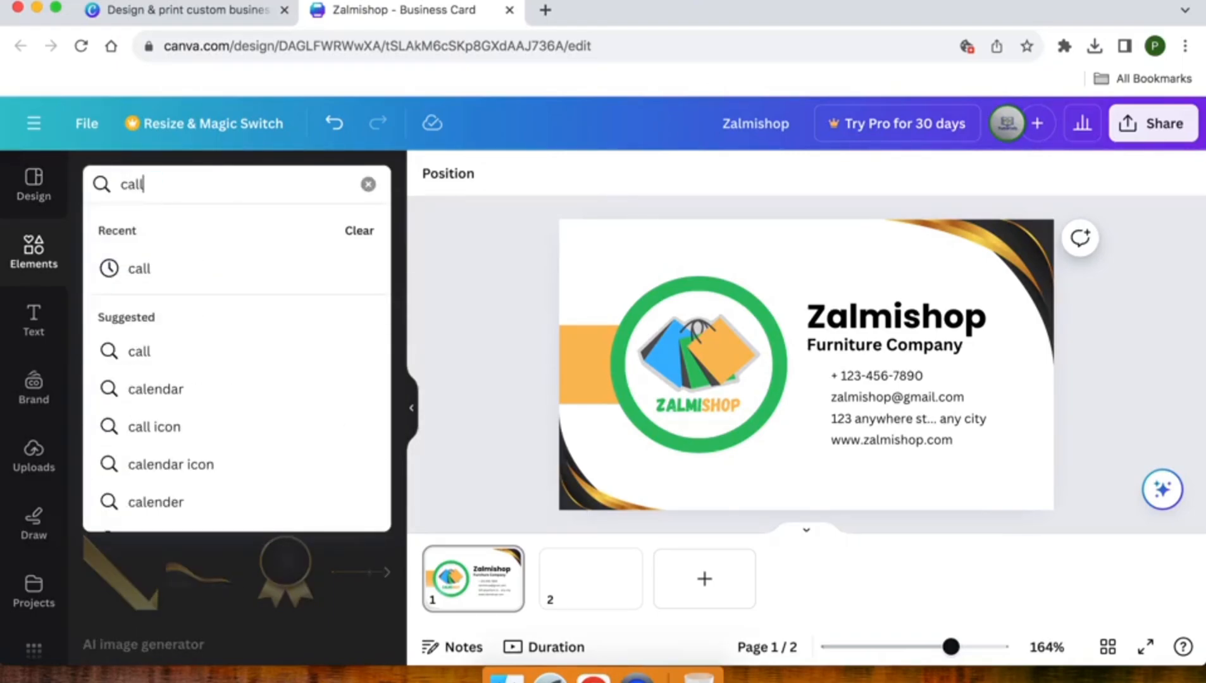
pyautogui.press('Return')
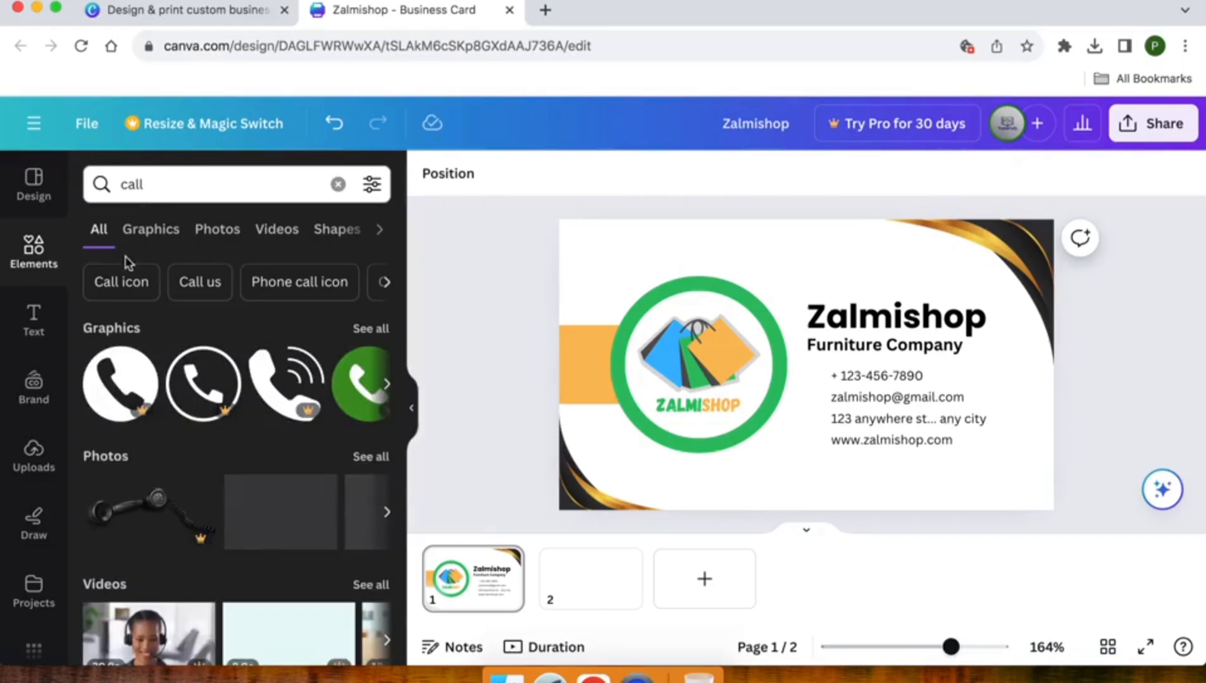
pyautogui.click(380, 329)
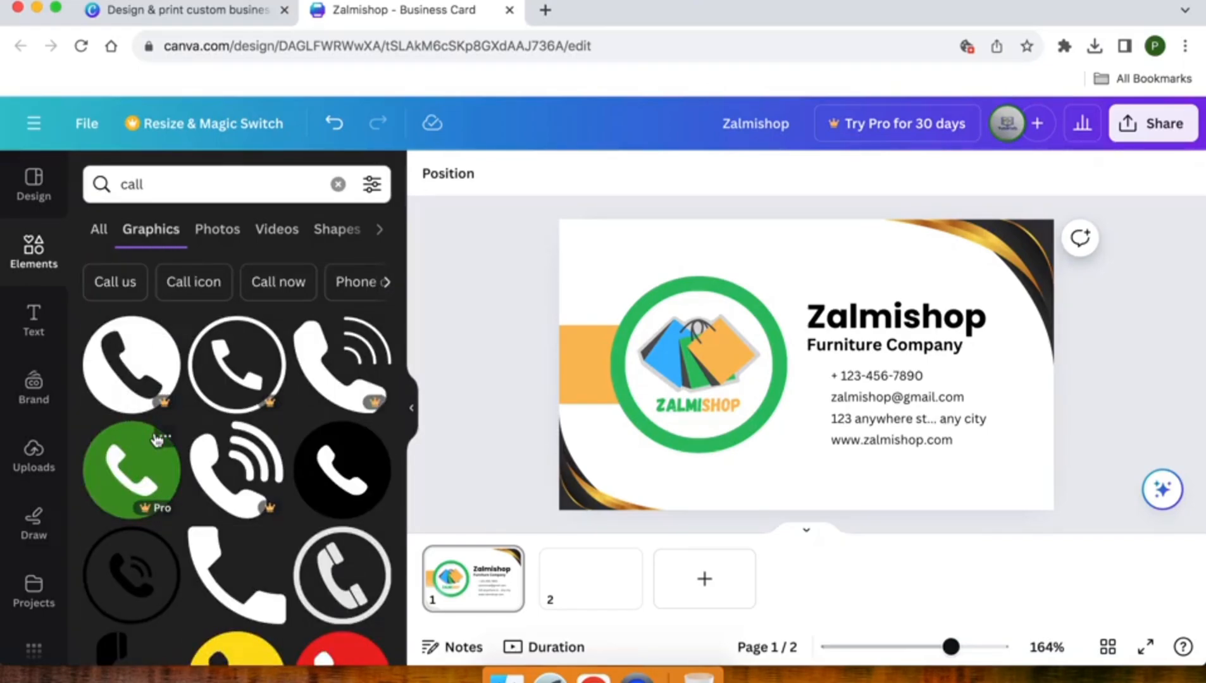
pyautogui.scroll(-2, 157, 439)
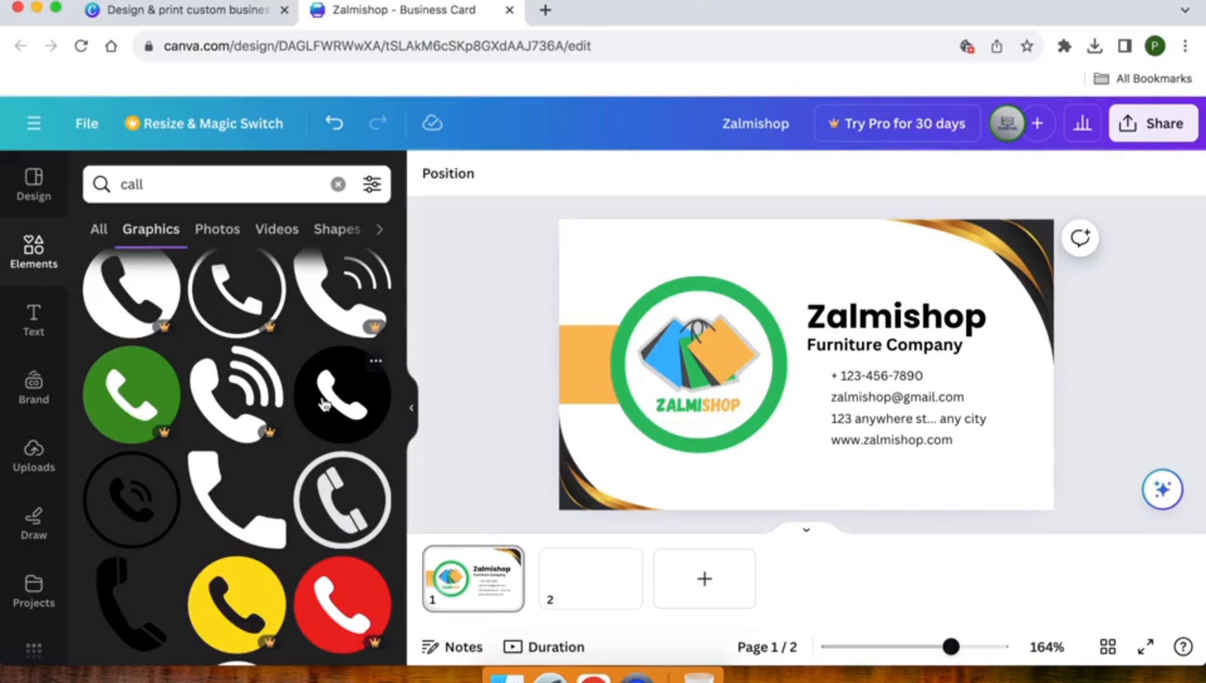
# Add the black phone icon, shrink it to about 0.5 and place it beside the phone number
pyautogui.click(324, 405)
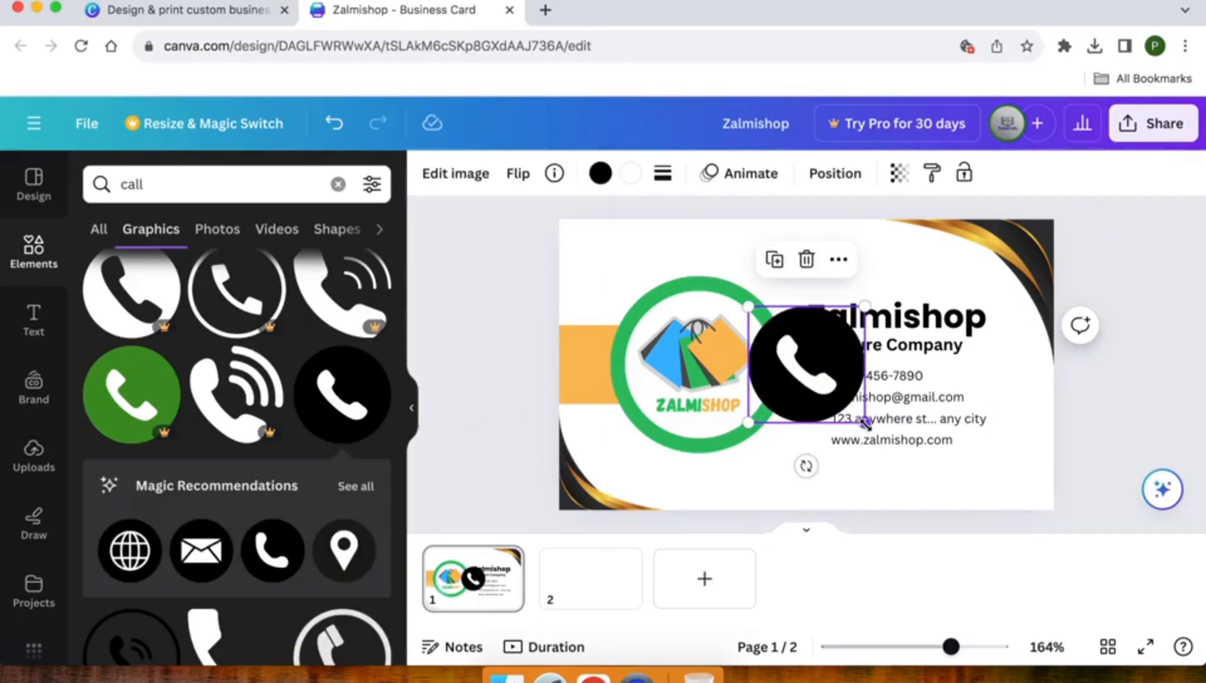
pyautogui.moveTo(864, 423); pyautogui.dragTo(816, 378)
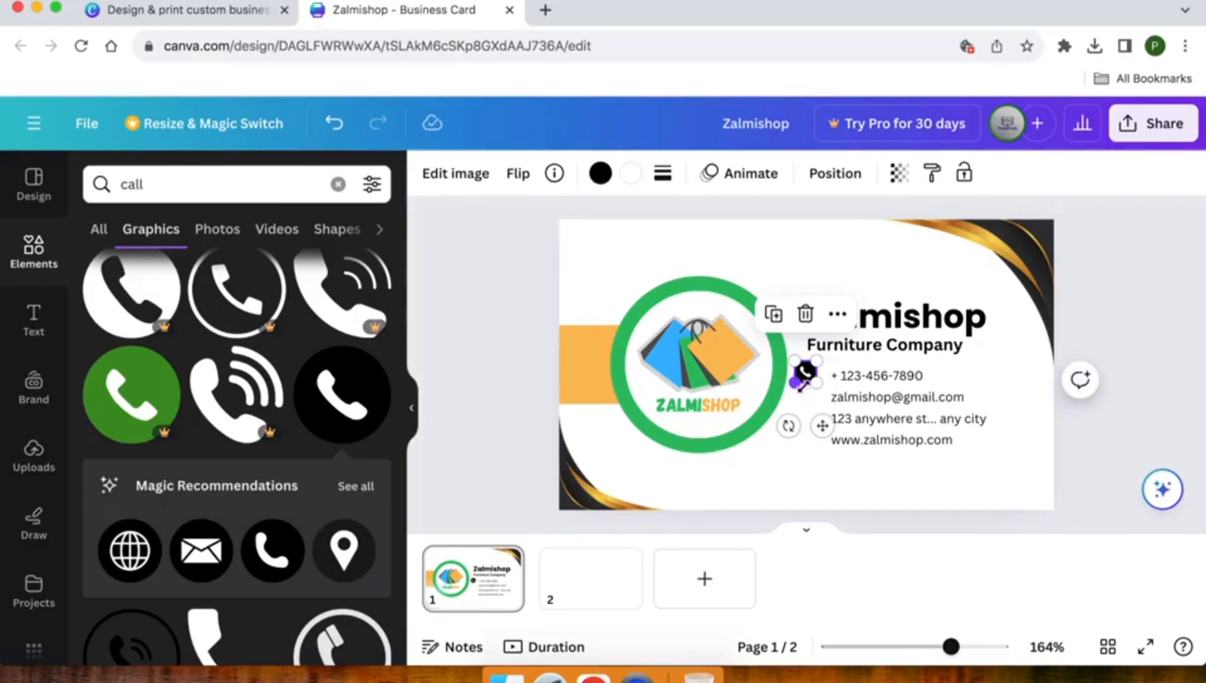
pyautogui.moveTo(822, 421); pyautogui.dragTo(832, 423)
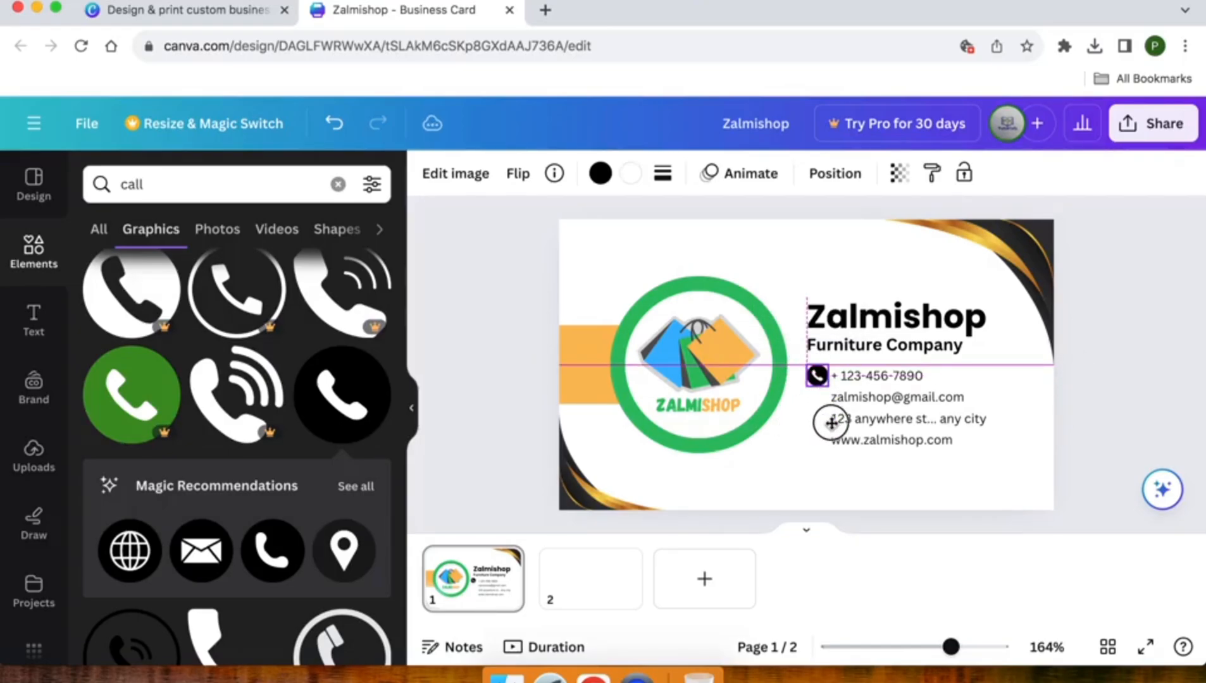
pyautogui.keyDown('shift'); pyautogui.click(868, 377); pyautogui.keyUp('shift')
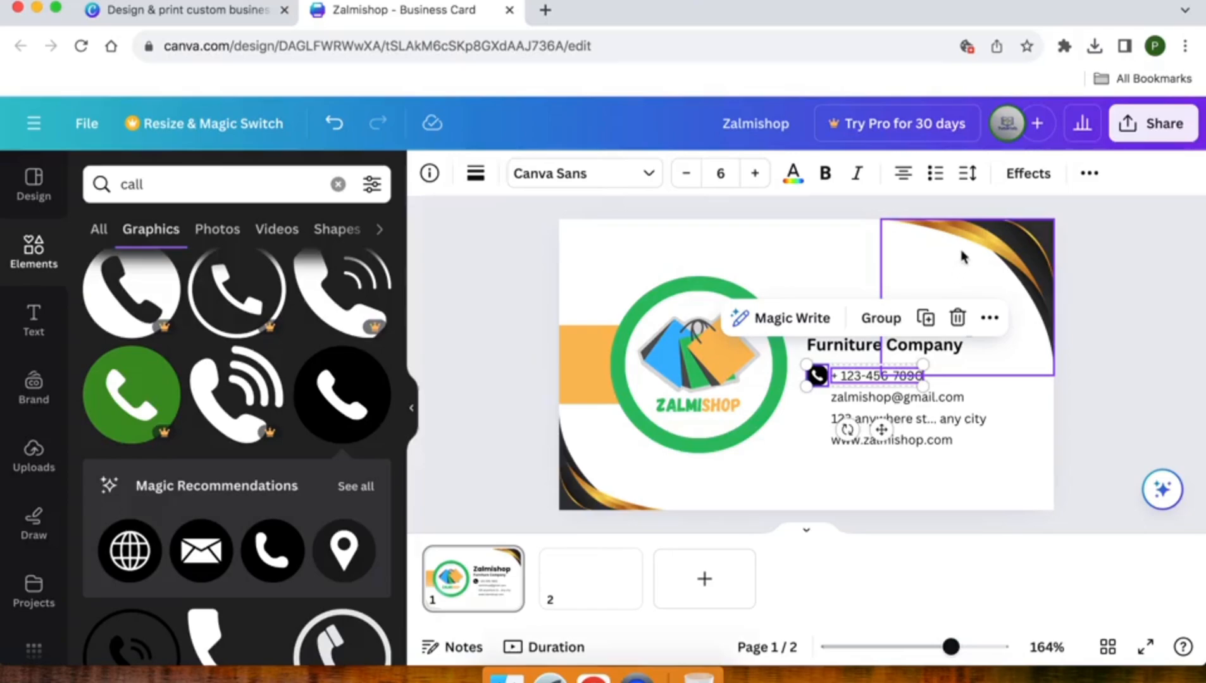
pyautogui.click(1088, 172)
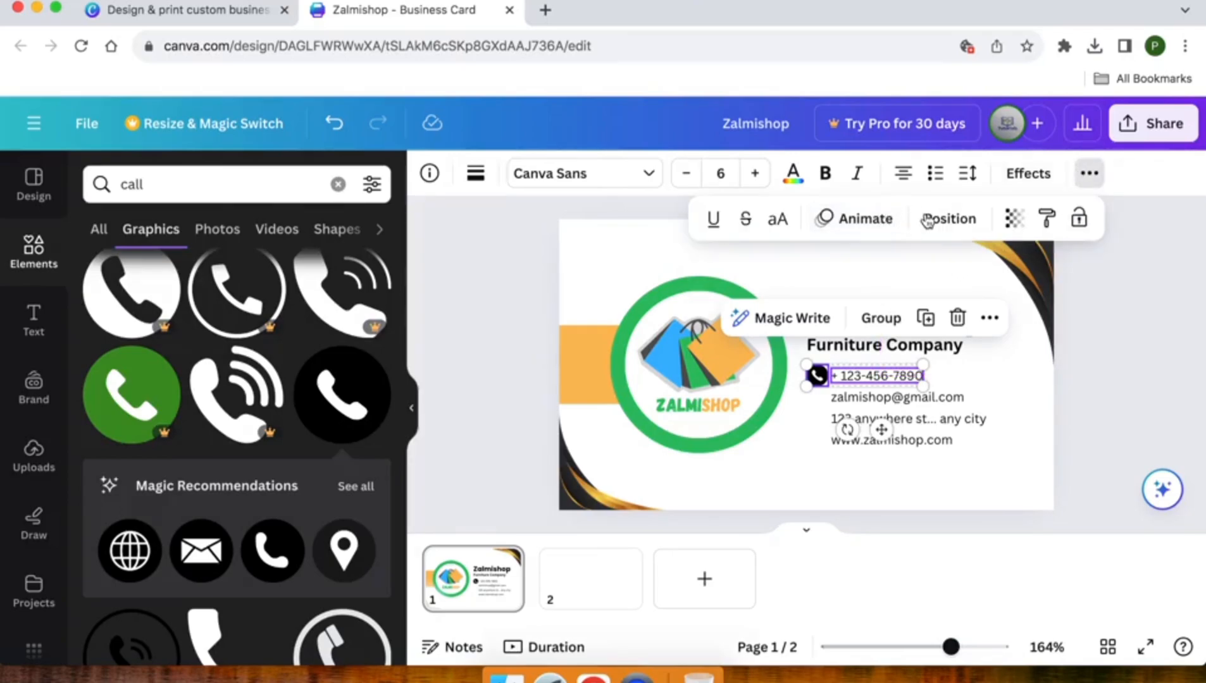
pyautogui.click(927, 219)
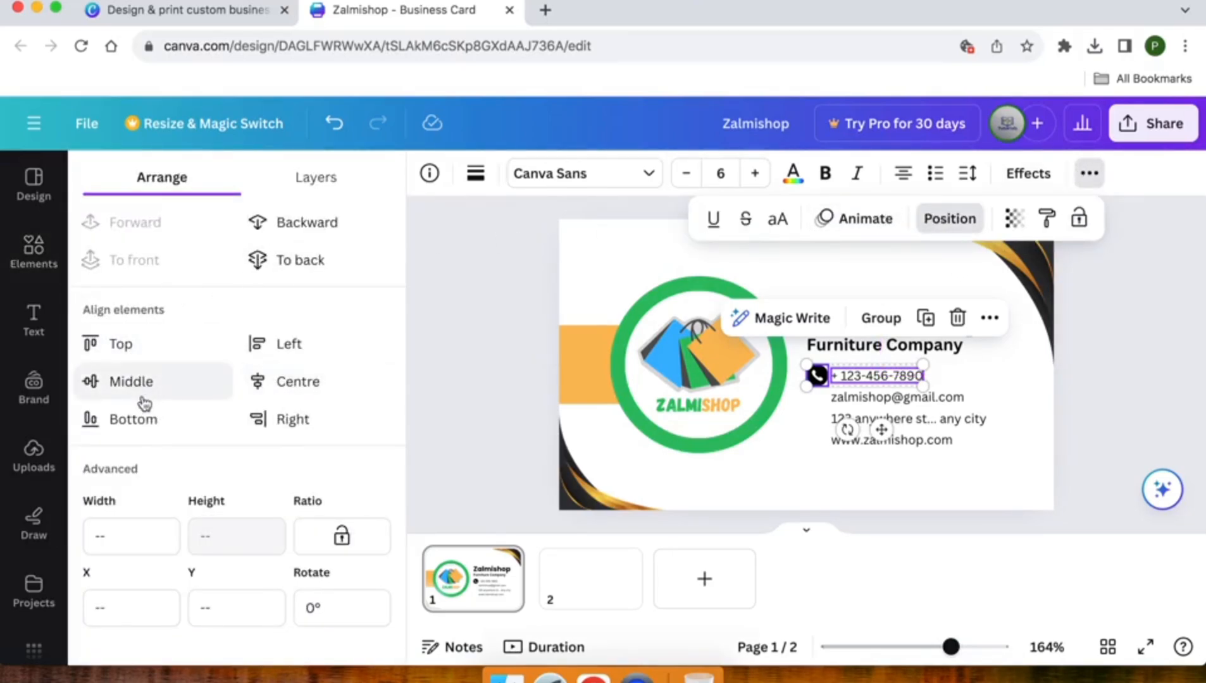
pyautogui.click(124, 393)
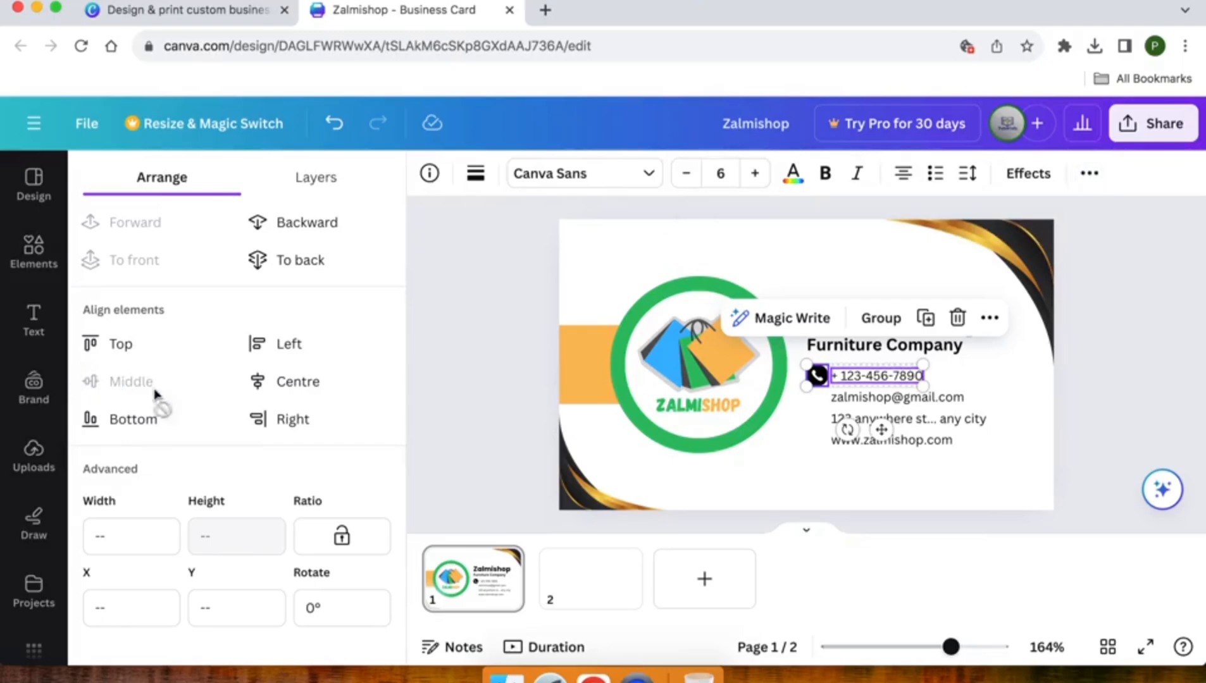
pyautogui.click(537, 376)
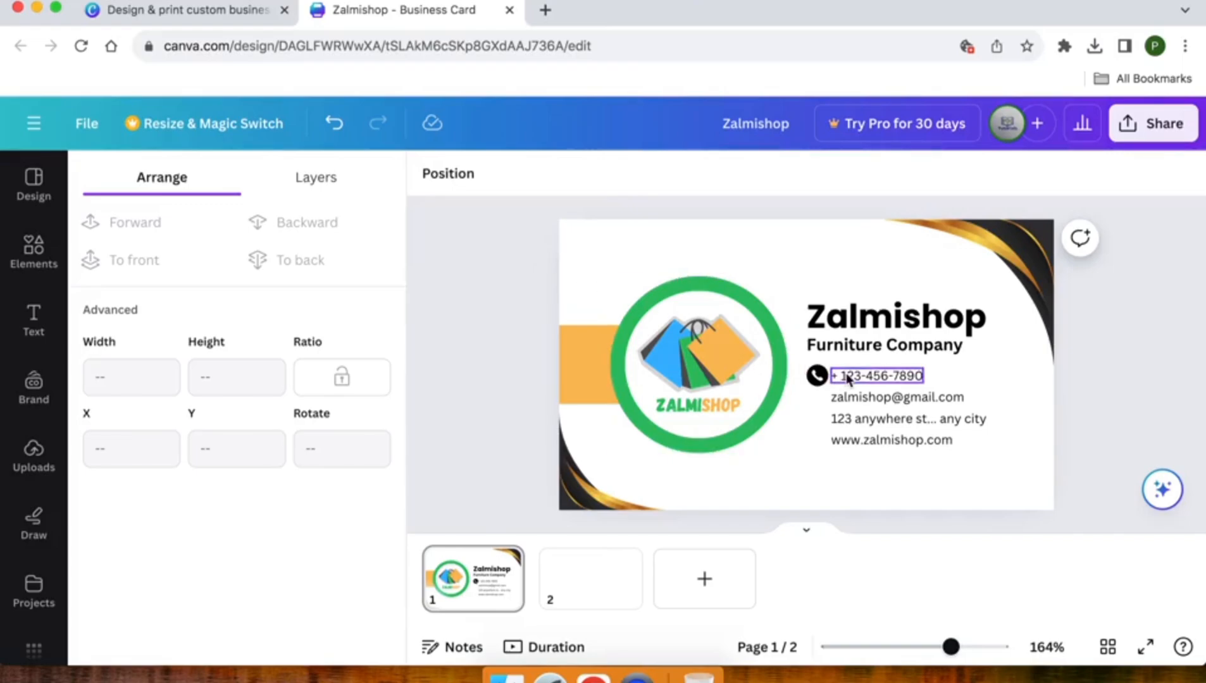
# Search the elements for 'mail' and add the black round envelope graphic to the card
pyautogui.click(35, 251)
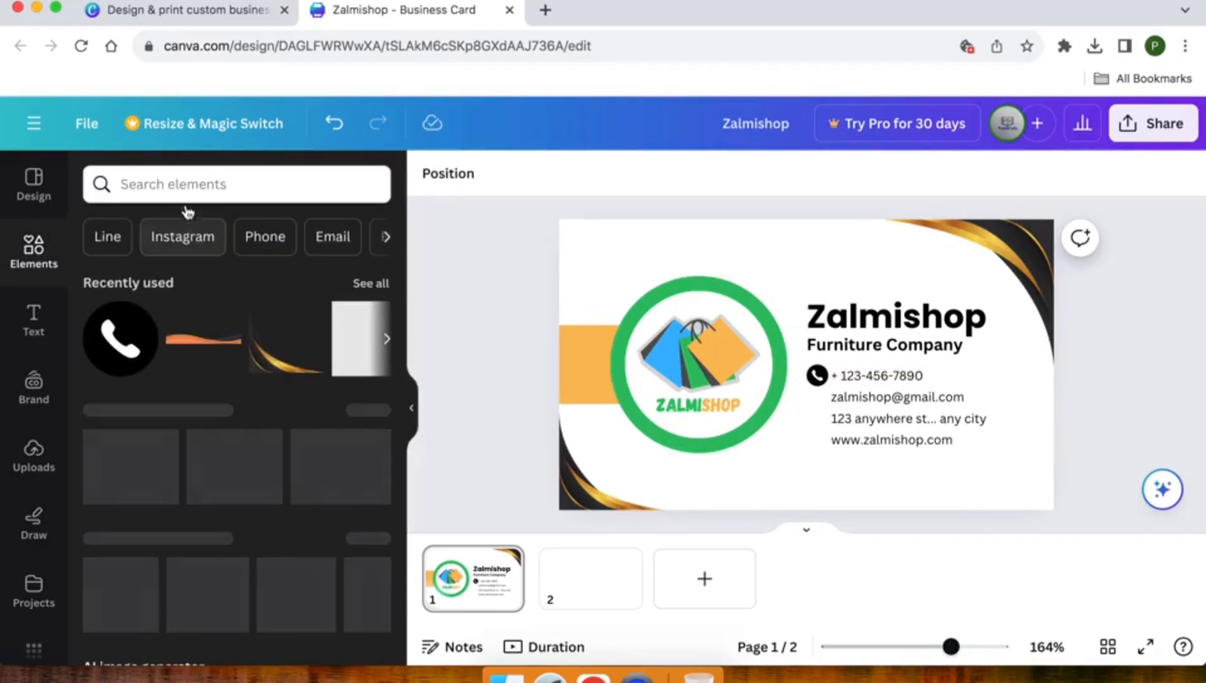
pyautogui.click(171, 182)
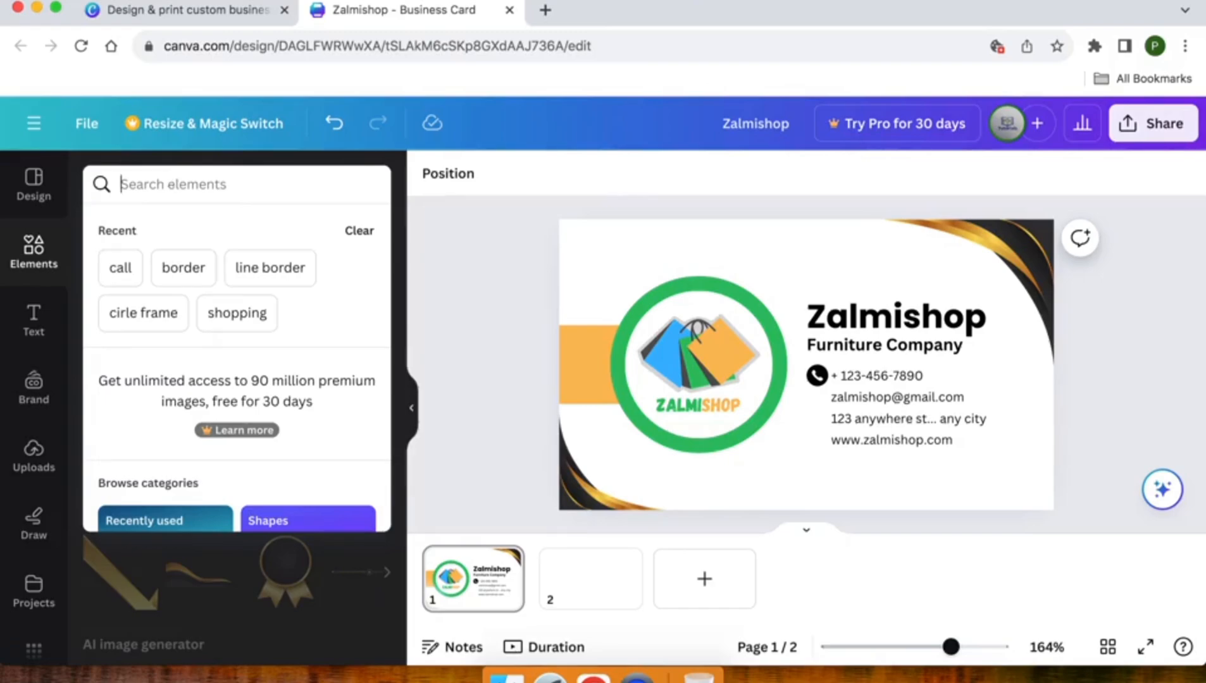
pyautogui.write('mail')
pyautogui.press('Return')
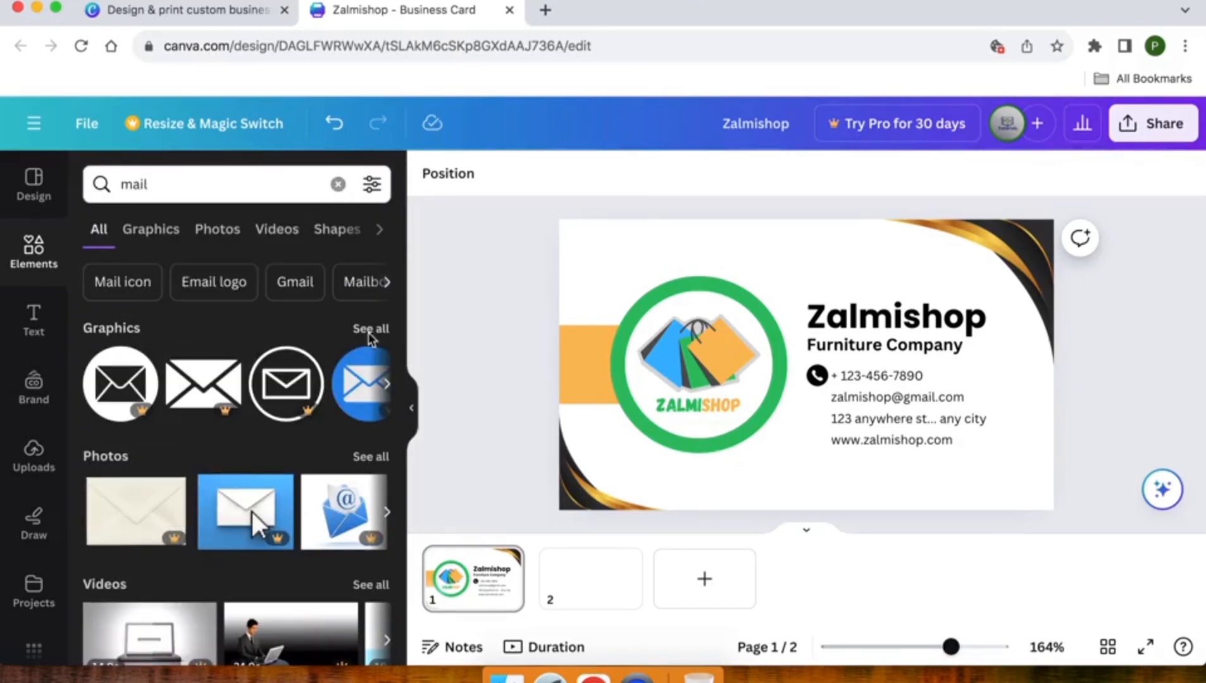
pyautogui.click(370, 331)
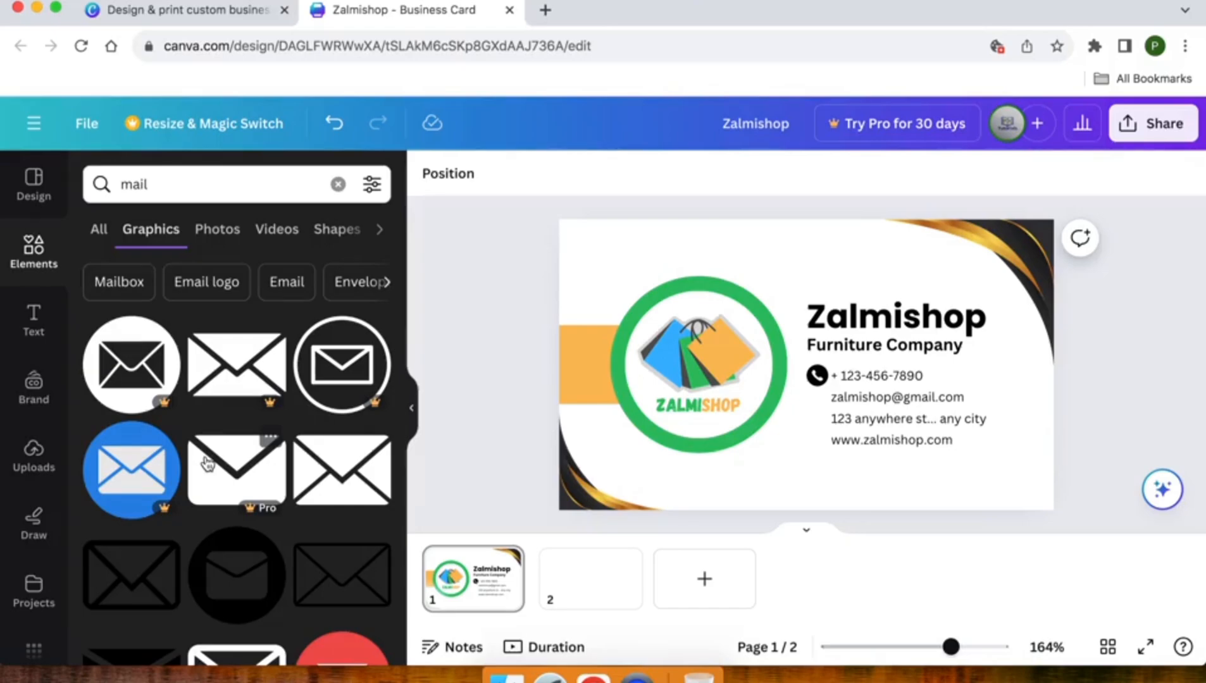
pyautogui.scroll(-3, 208, 463)
pyautogui.scroll(3, 208, 464)
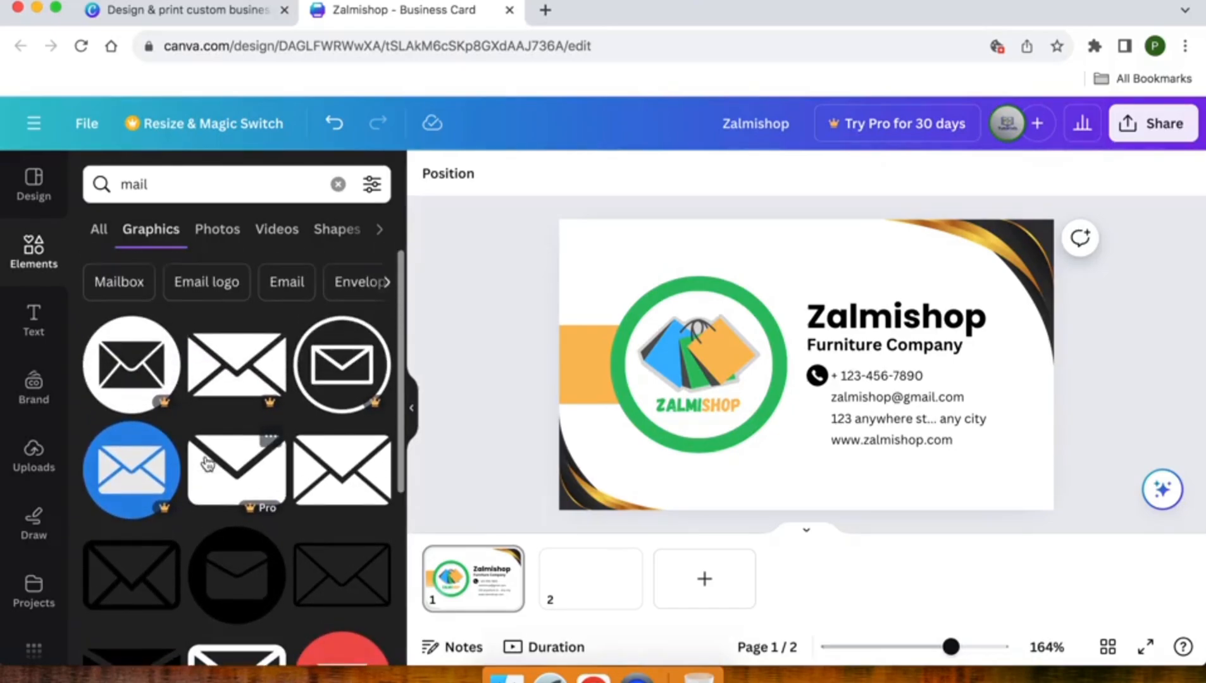
pyautogui.scroll(-3, 208, 463)
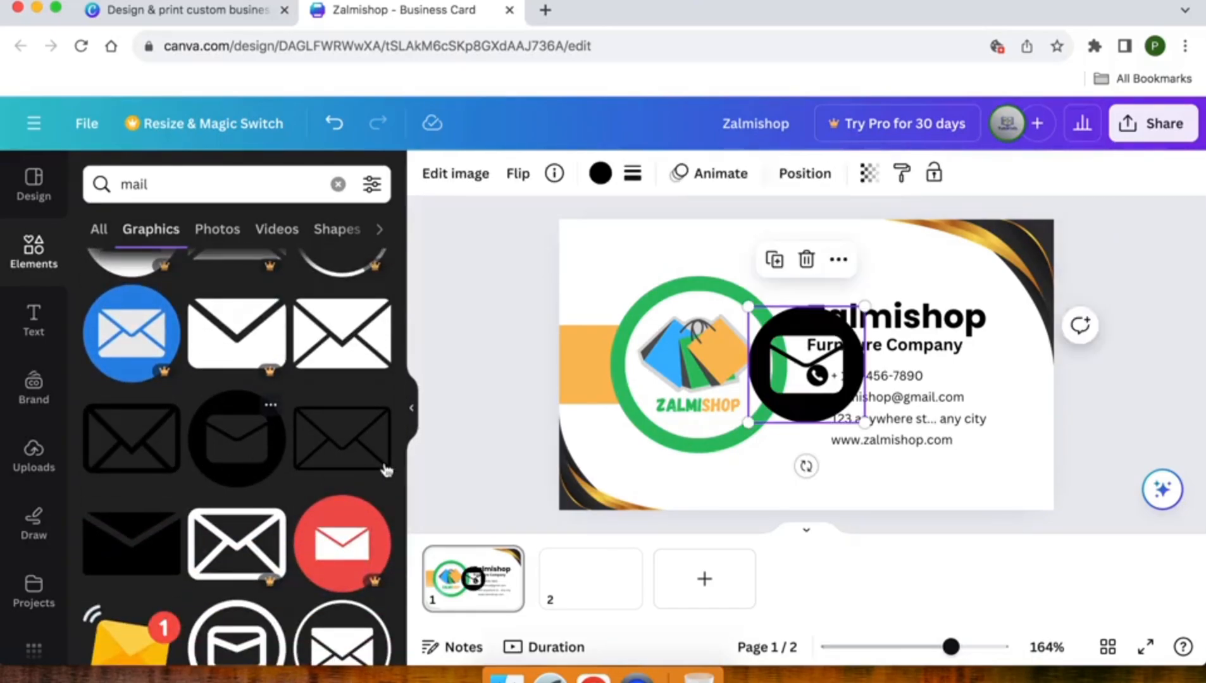
pyautogui.click(261, 461)
# Shrink the envelope to icon size and place it beside the email address
pyautogui.moveTo(750, 305); pyautogui.dragTo(856, 412)
pyautogui.moveTo(872, 466); pyautogui.dragTo(832, 455)
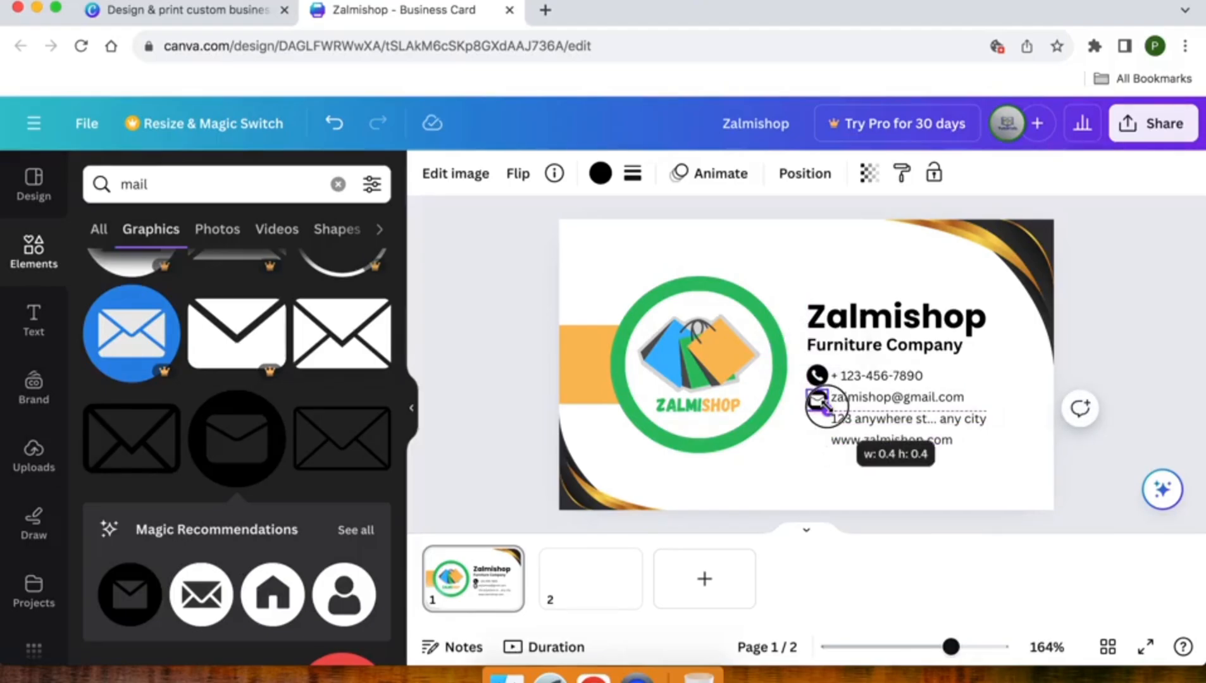
pyautogui.scroll(5, 822, 406)
pyautogui.scroll(2, 829, 409)
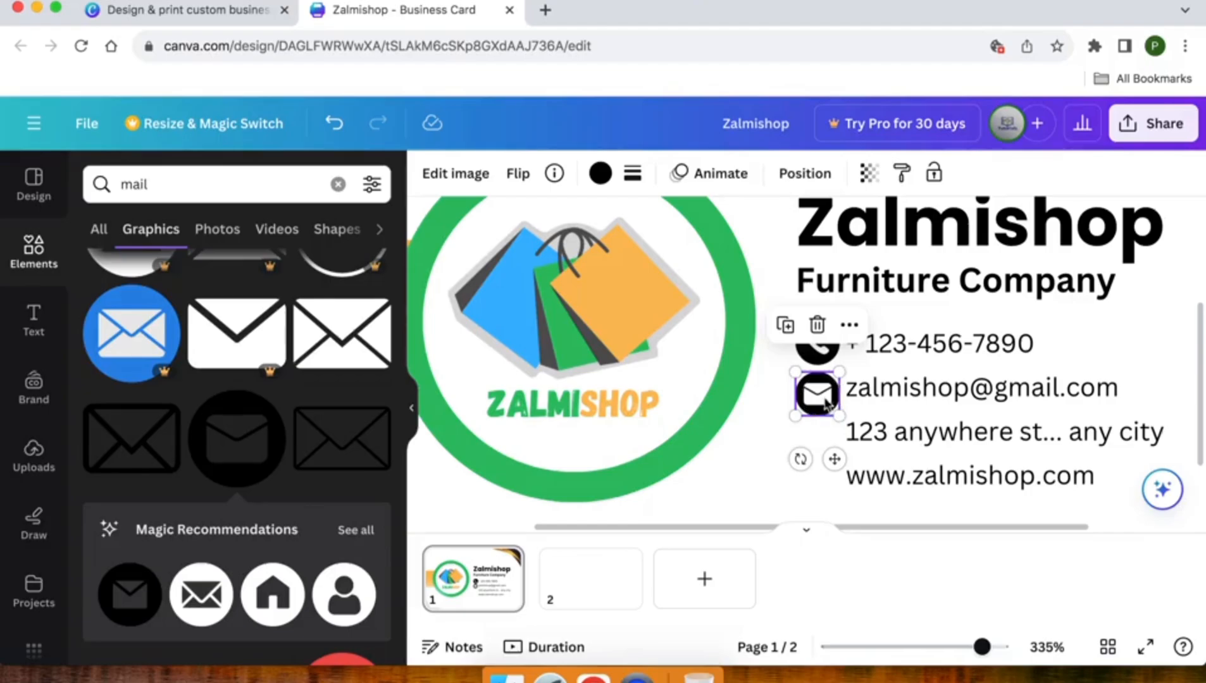
# Move the email line beside the envelope and nudge the address and website lines evenly below
pyautogui.moveTo(897, 390); pyautogui.dragTo(897, 399)
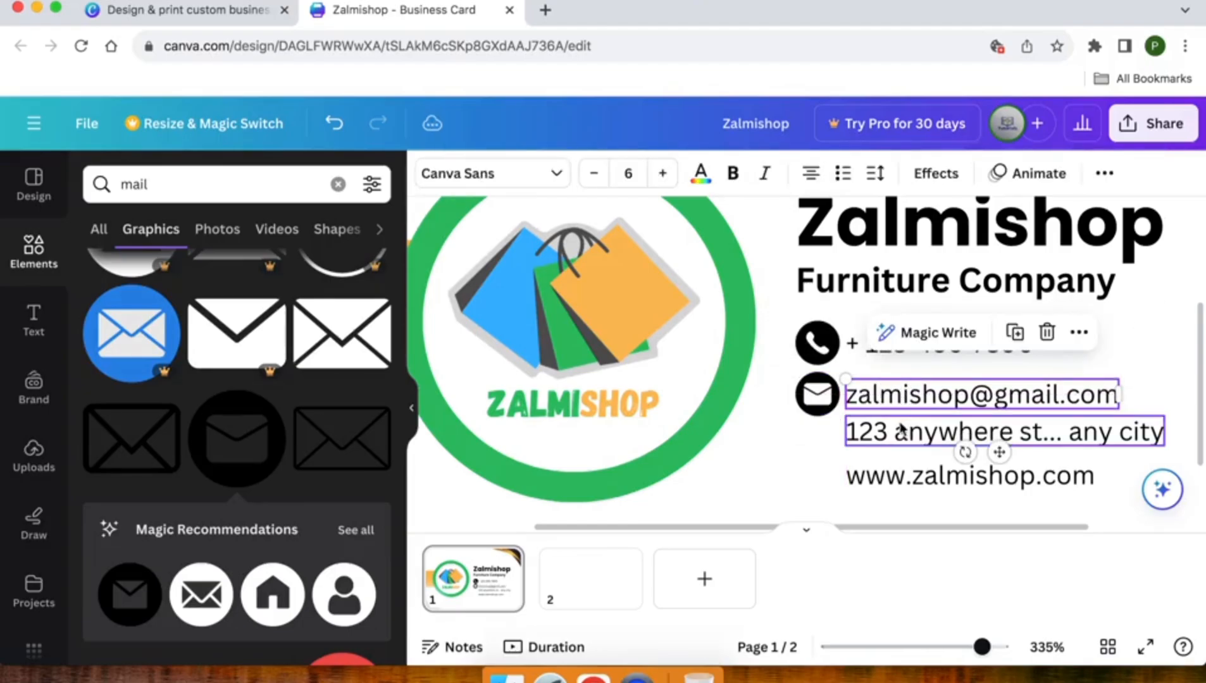
pyautogui.click(898, 432)
pyautogui.keyDown('shift'); pyautogui.click(887, 484); pyautogui.keyUp('shift')
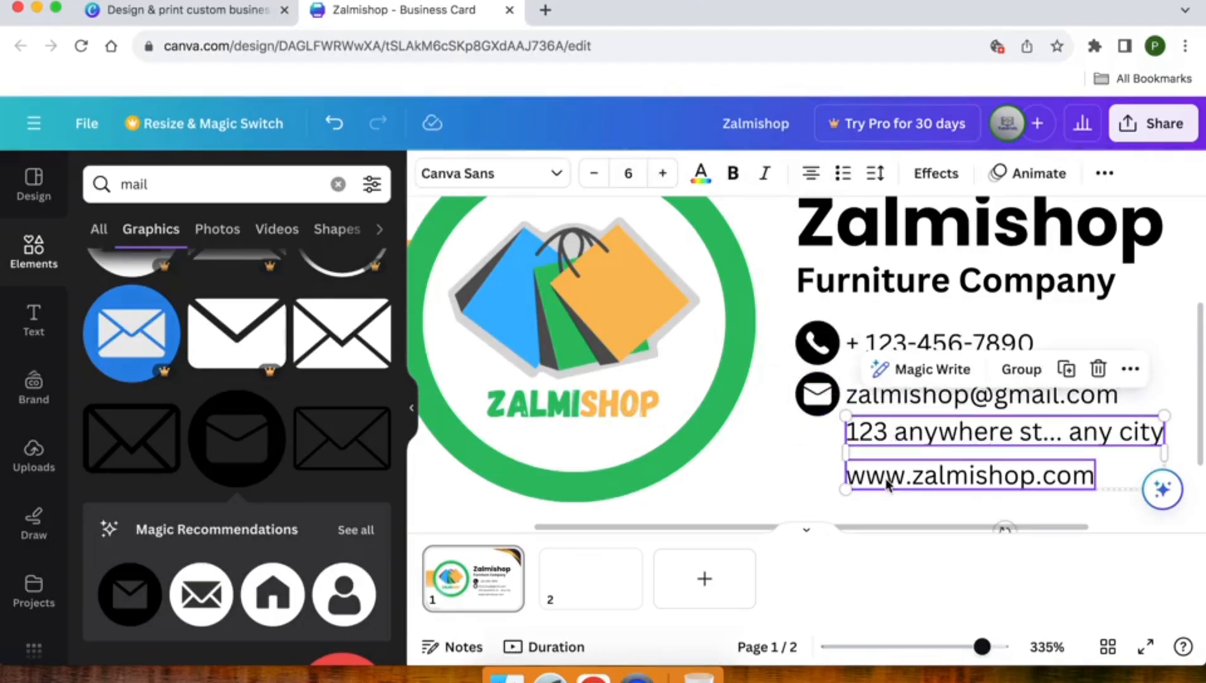
pyautogui.press('Down')
pyautogui.press('Down')
pyautogui.press('Down')
pyautogui.press('Down')
pyautogui.press('Down')
pyautogui.press('Down')
pyautogui.press('Down')
pyautogui.press('Down')
pyautogui.press('Down')
pyautogui.press('Up')
pyautogui.press('Up')
pyautogui.press('Up')
pyautogui.press('Up')
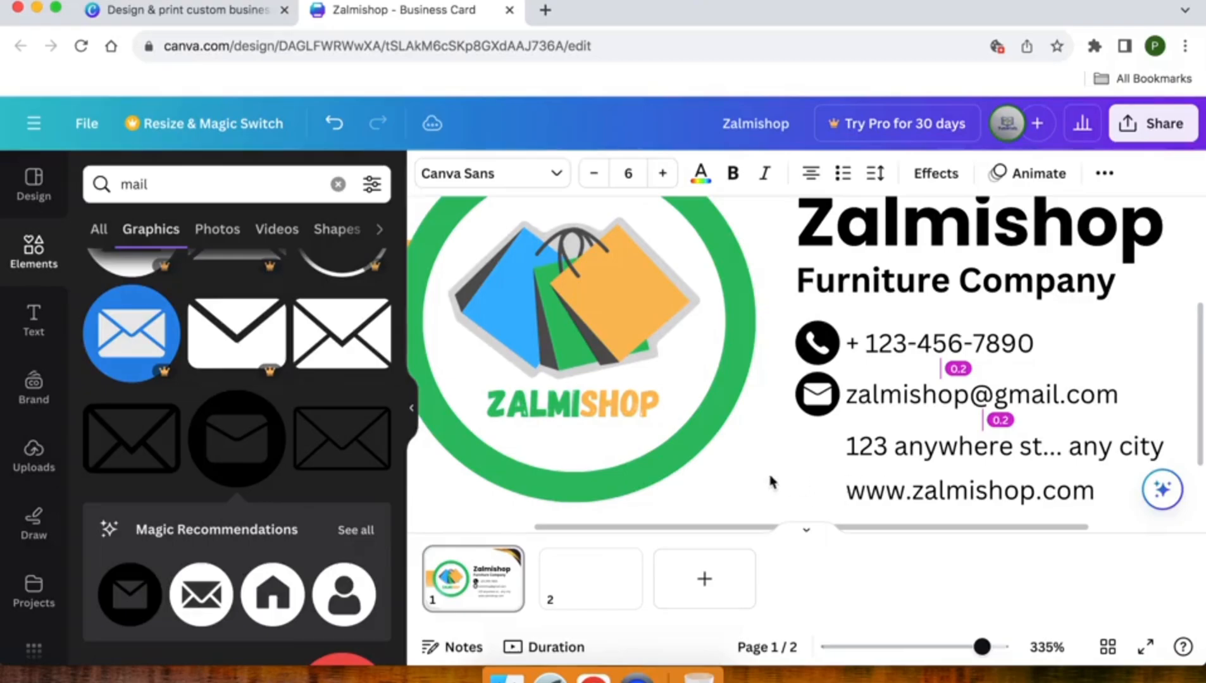
pyautogui.click(771, 482)
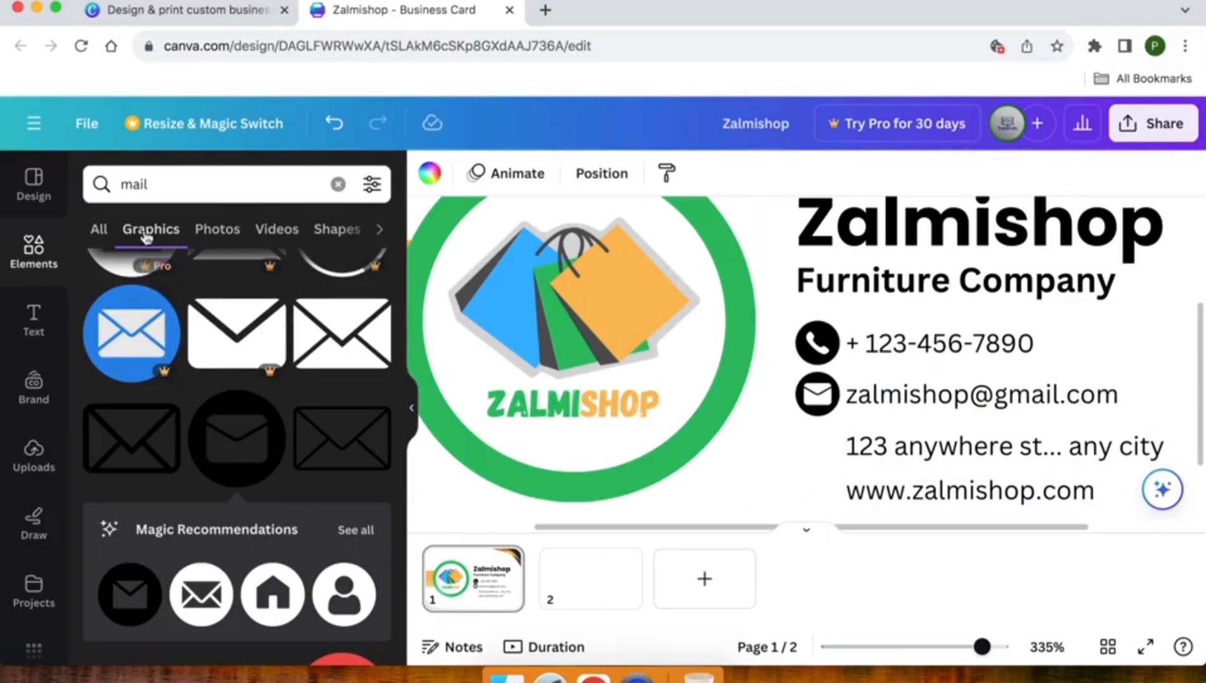
# Search the elements for 'loc' and add the black location pin with shadow base
pyautogui.click(119, 180)
pyautogui.press('super+a')
pyautogui.write('loc')
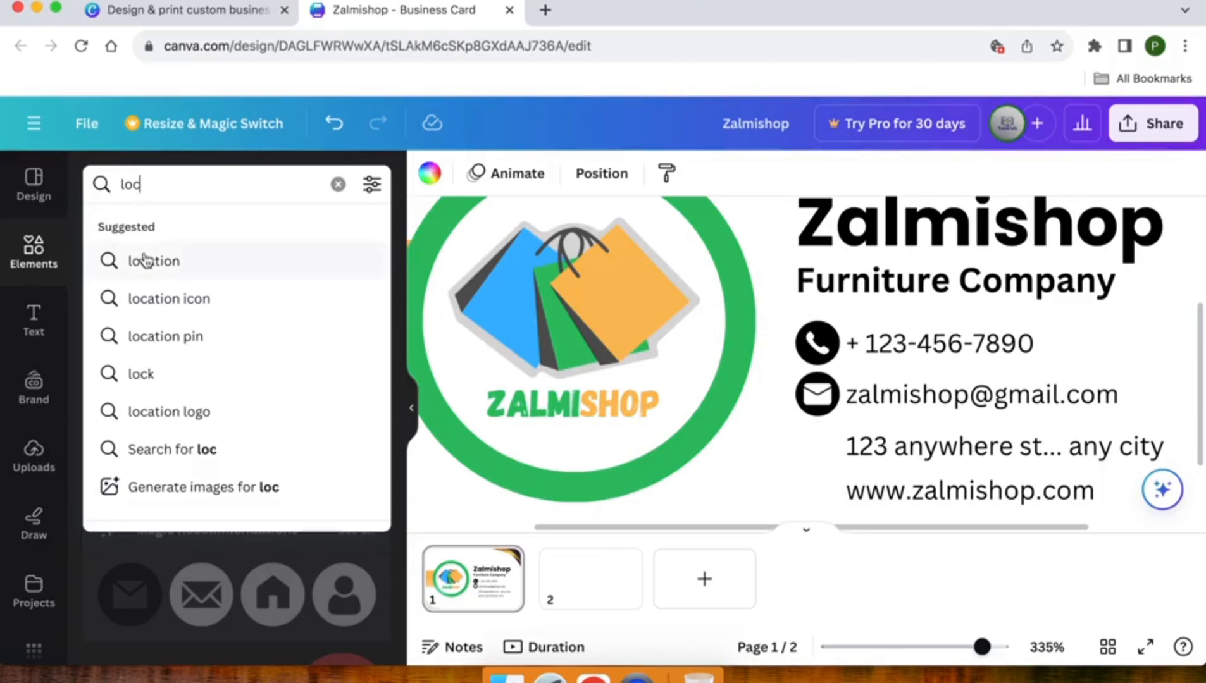
pyautogui.click(145, 259)
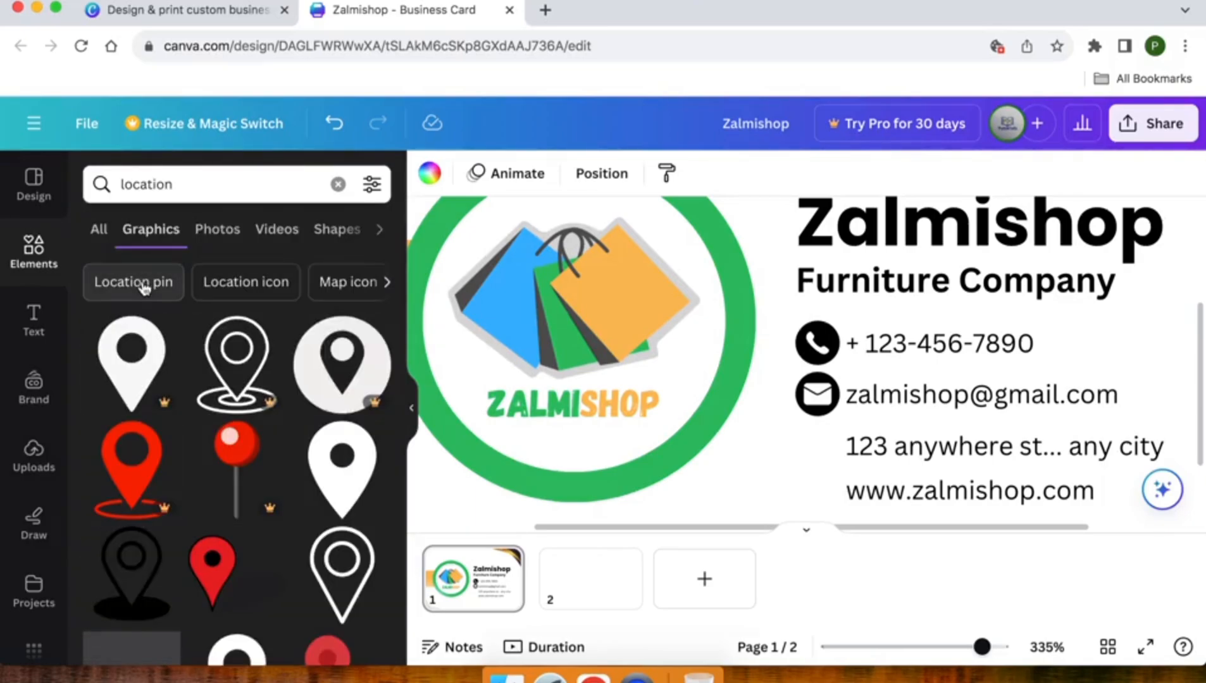
pyautogui.scroll(-2, 131, 455)
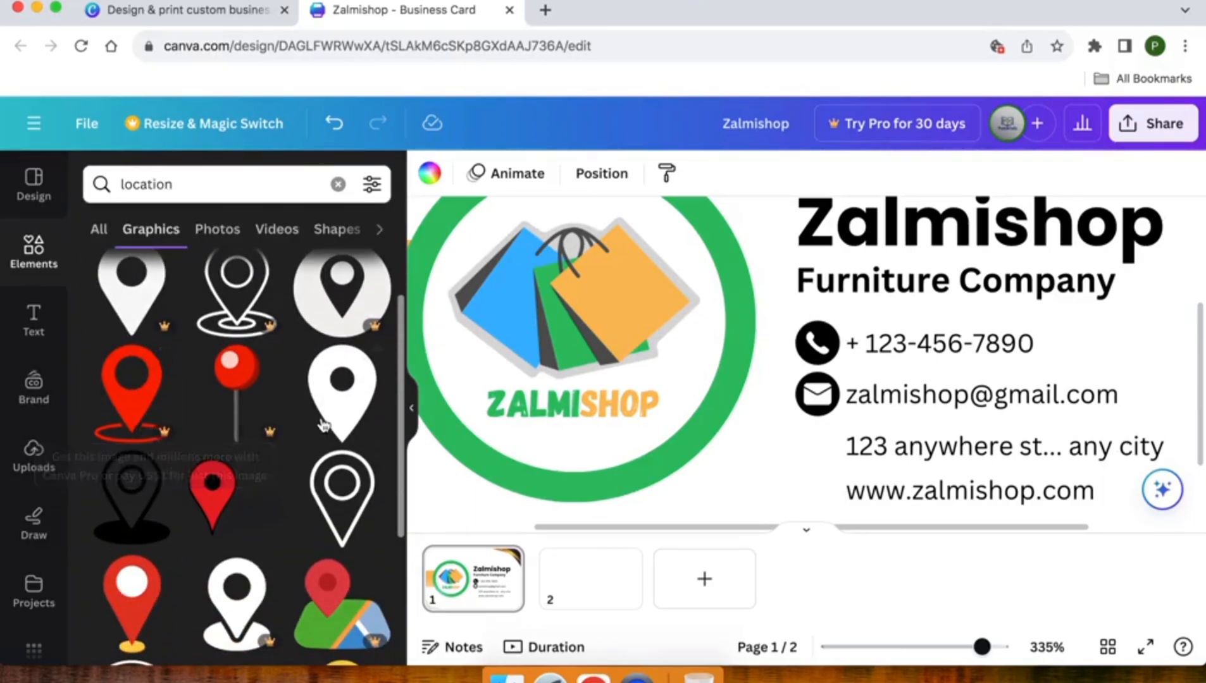
pyautogui.click(330, 501)
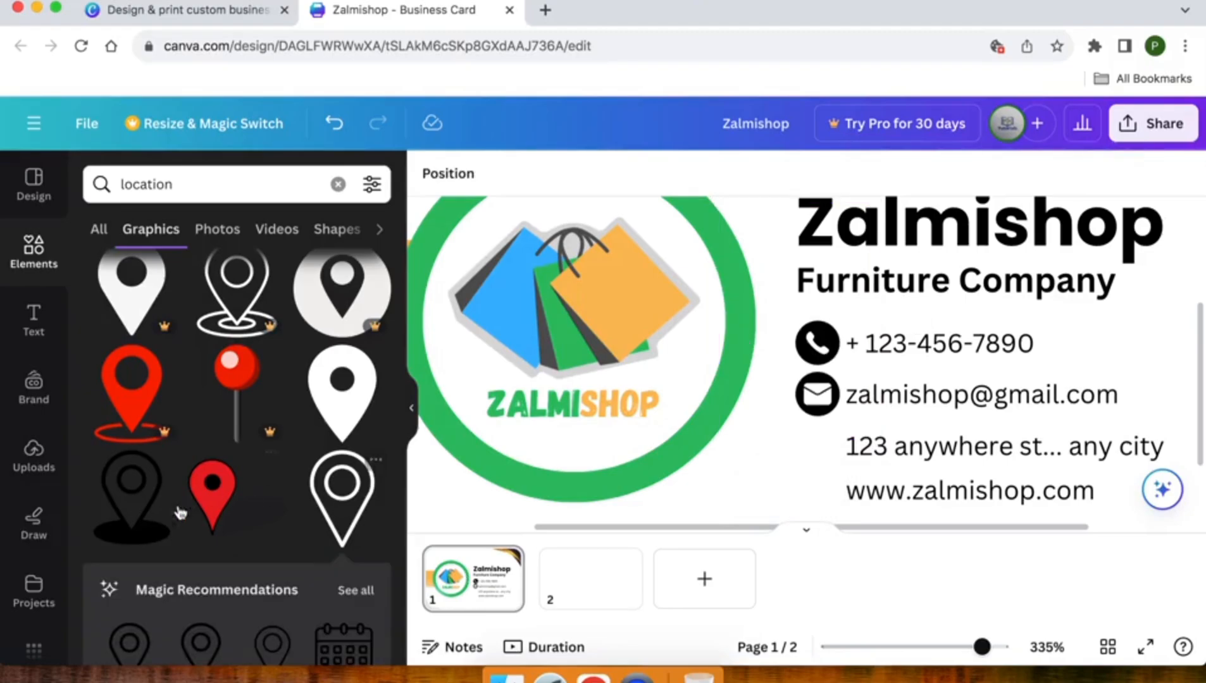
pyautogui.click(134, 520)
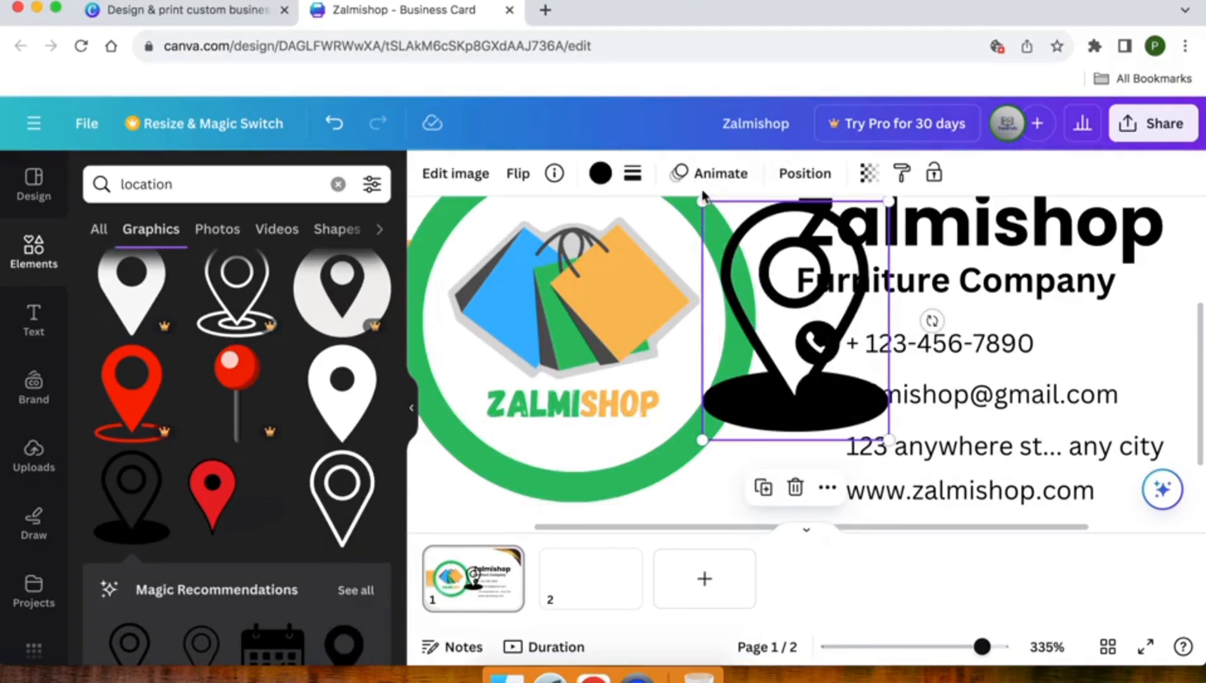
# Shrink the location pin to icon size and place it beside the address line
pyautogui.moveTo(702, 201); pyautogui.dragTo(859, 368)
pyautogui.moveTo(864, 431); pyautogui.dragTo(824, 436)
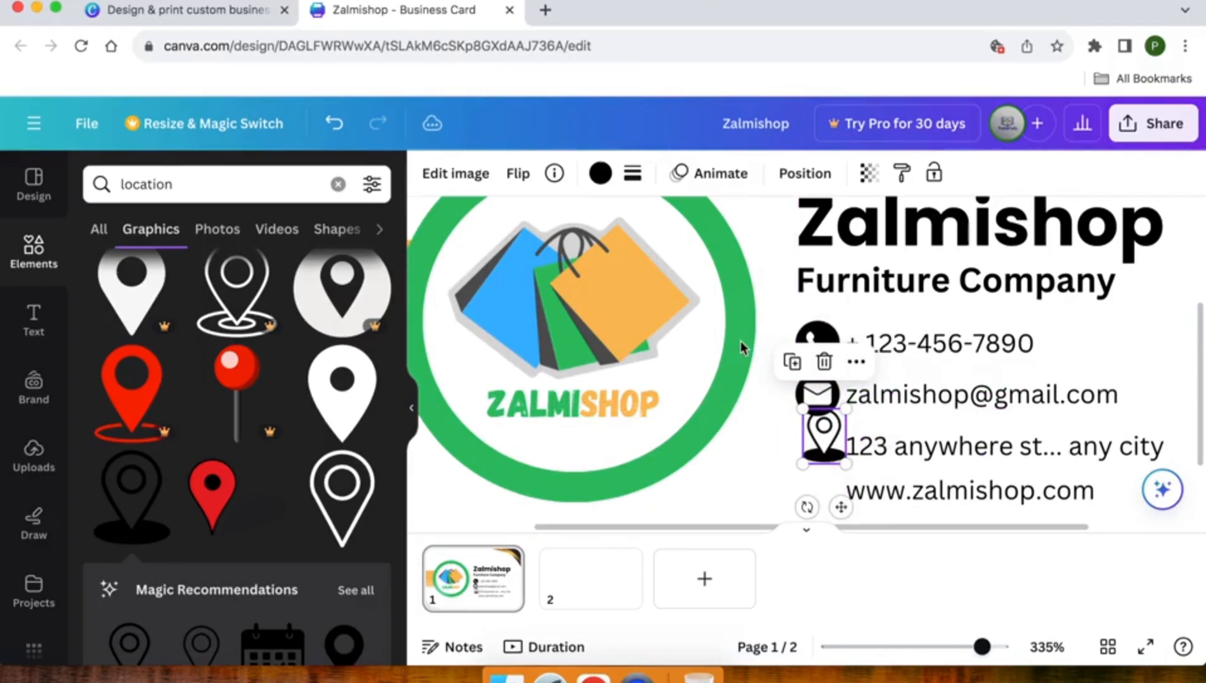
pyautogui.click(597, 172)
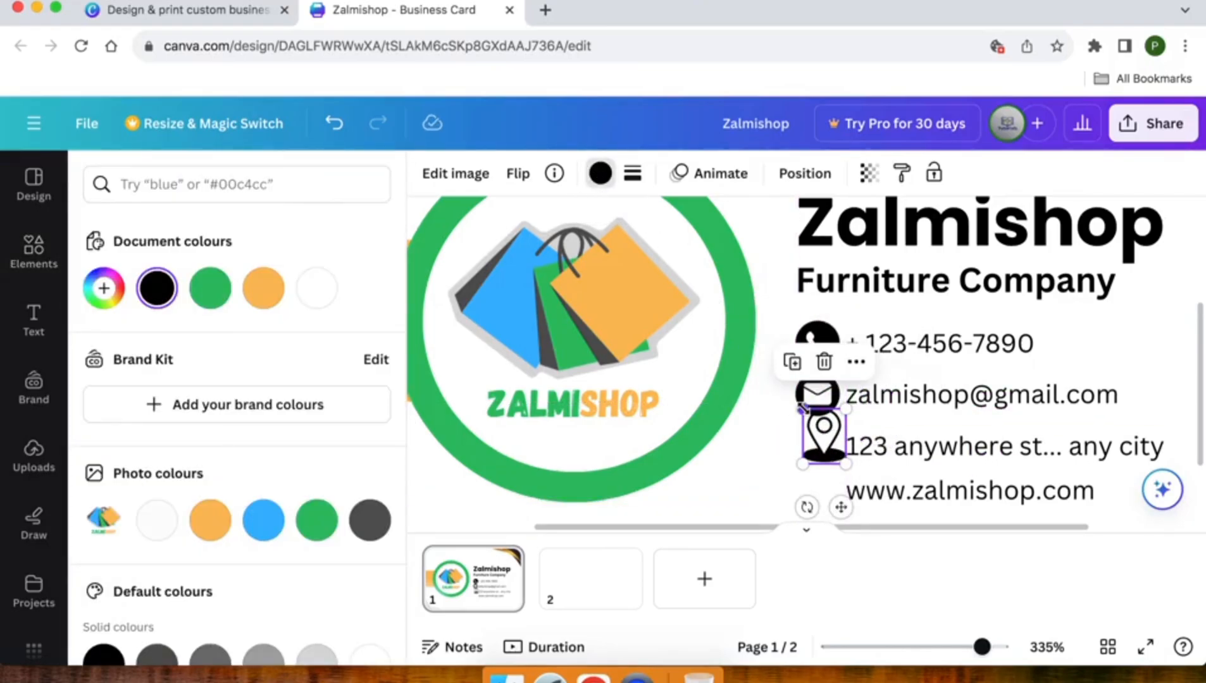
pyautogui.moveTo(800, 408); pyautogui.dragTo(818, 447)
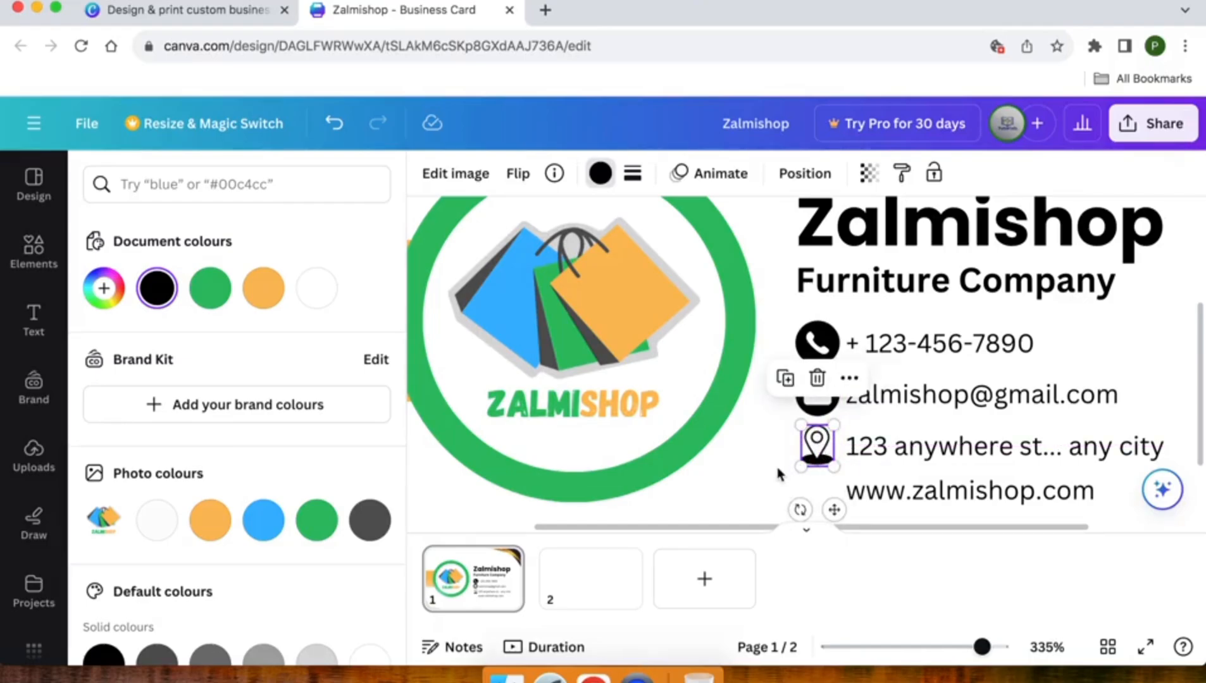
pyautogui.click(782, 476)
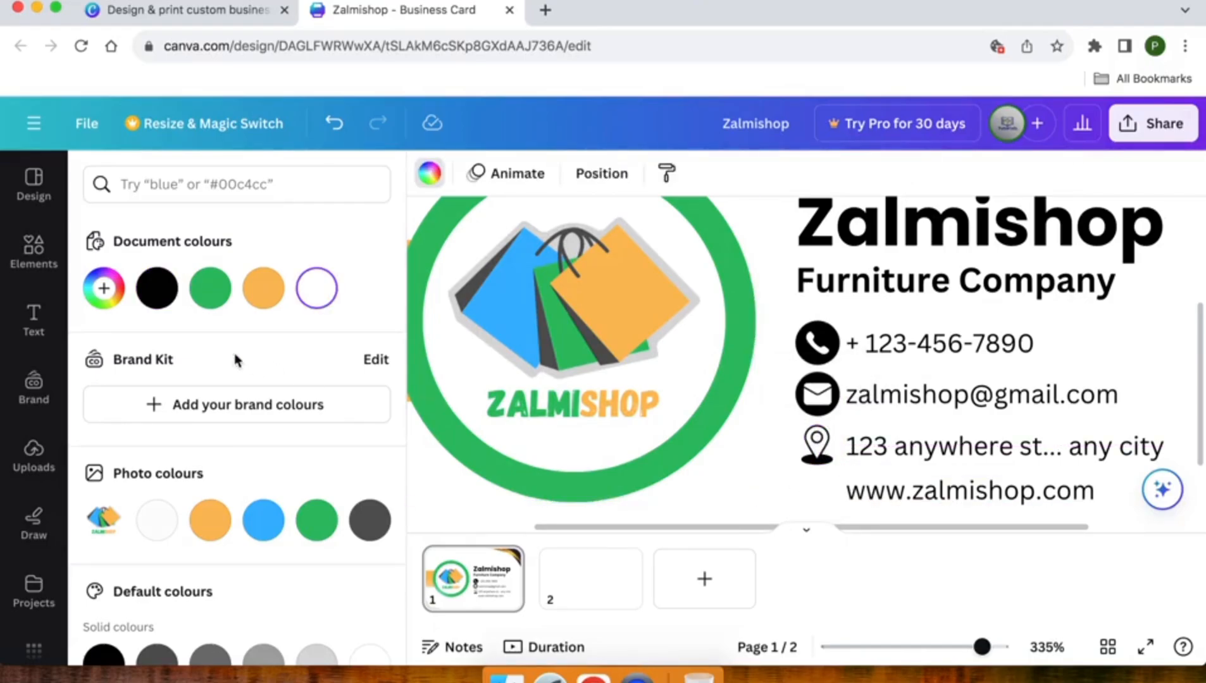
pyautogui.click(25, 253)
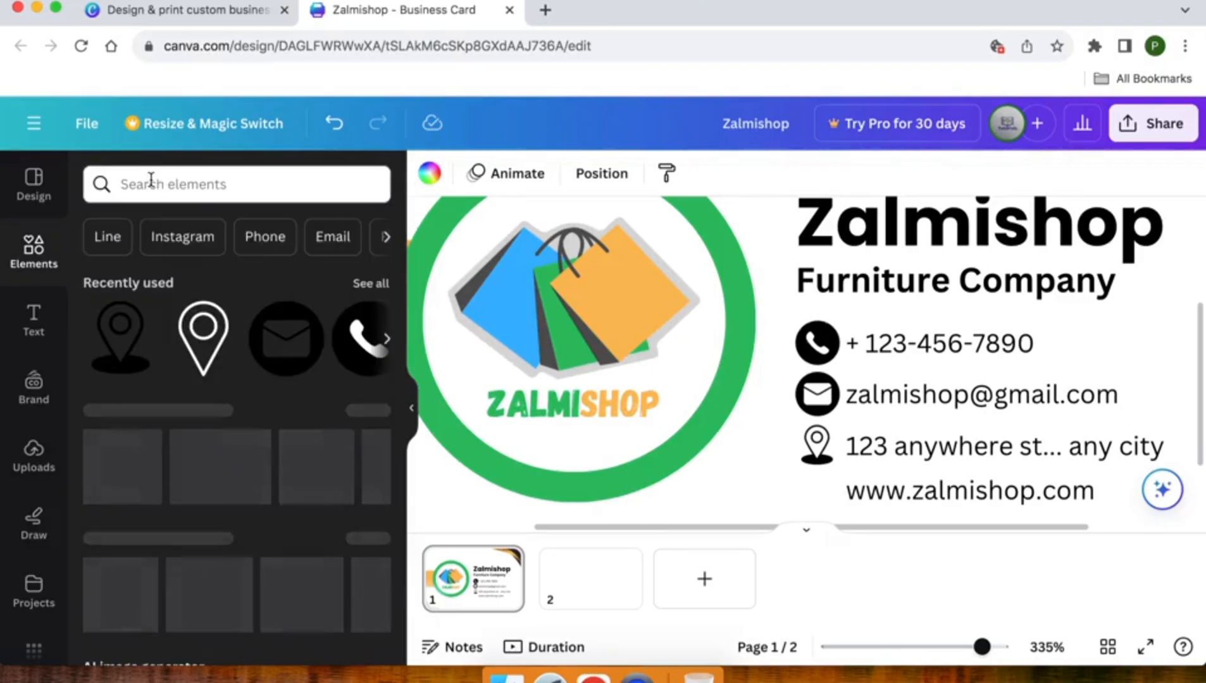
# Add a black-circle globe from a 'web' search, shrunk and placed beside the website line
pyautogui.write('web')
pyautogui.press('Return')
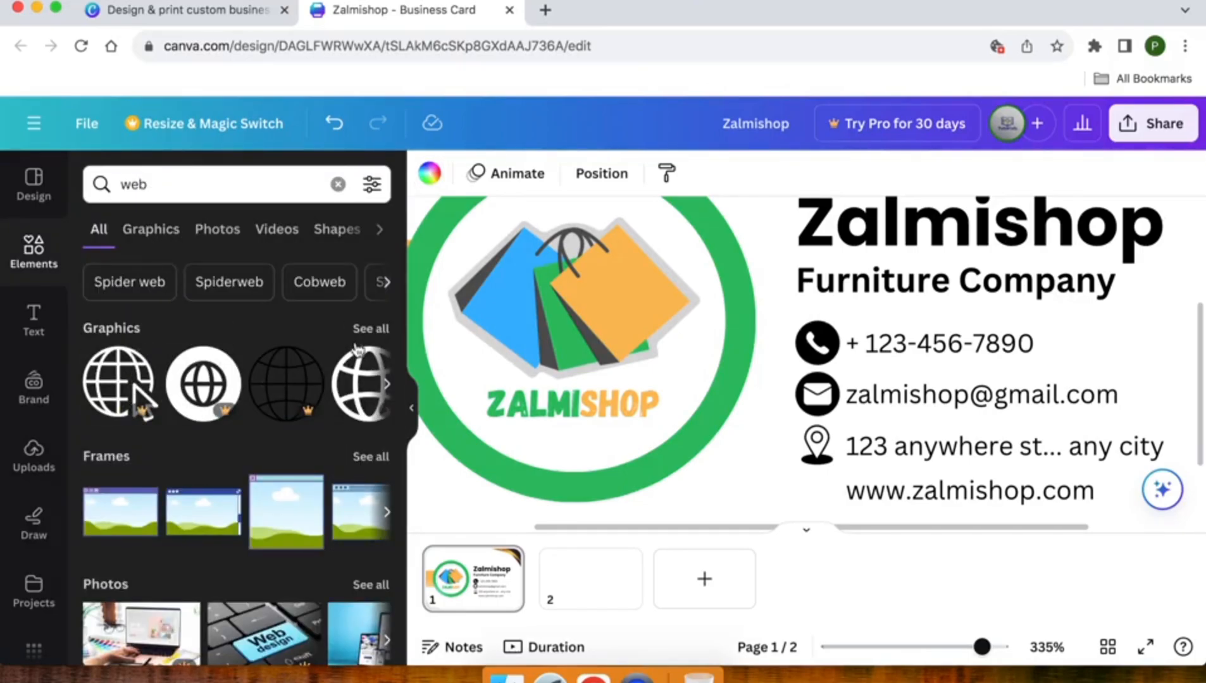
pyautogui.click(365, 329)
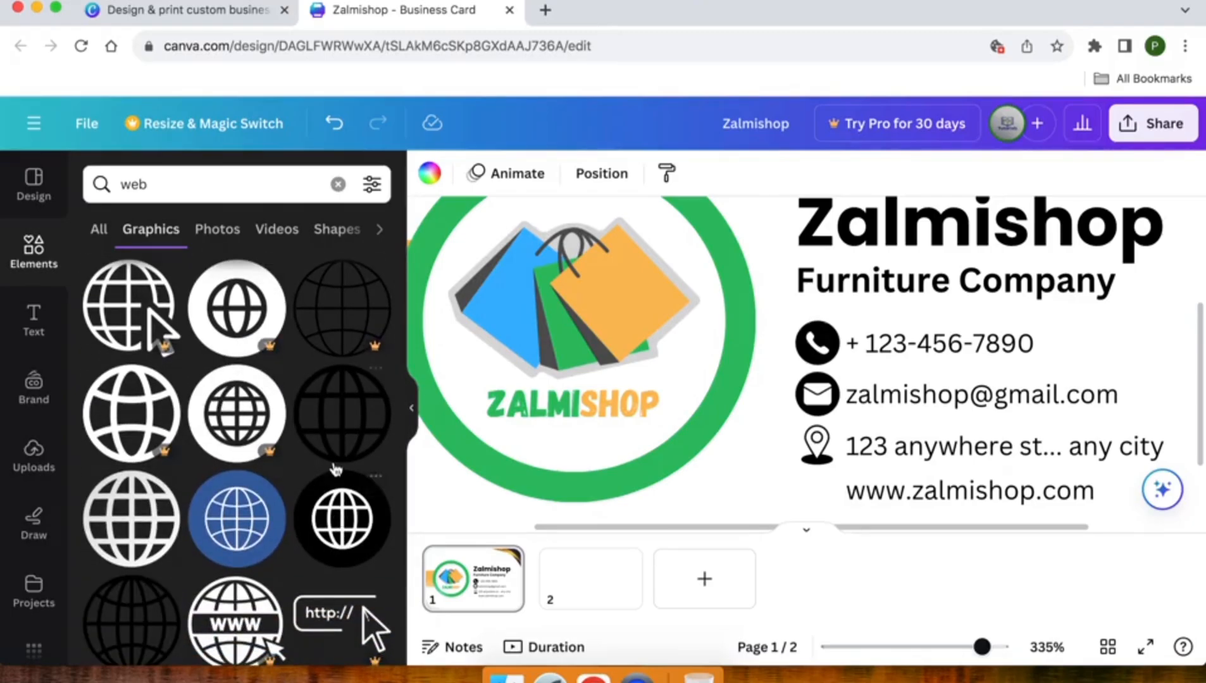
pyautogui.click(319, 525)
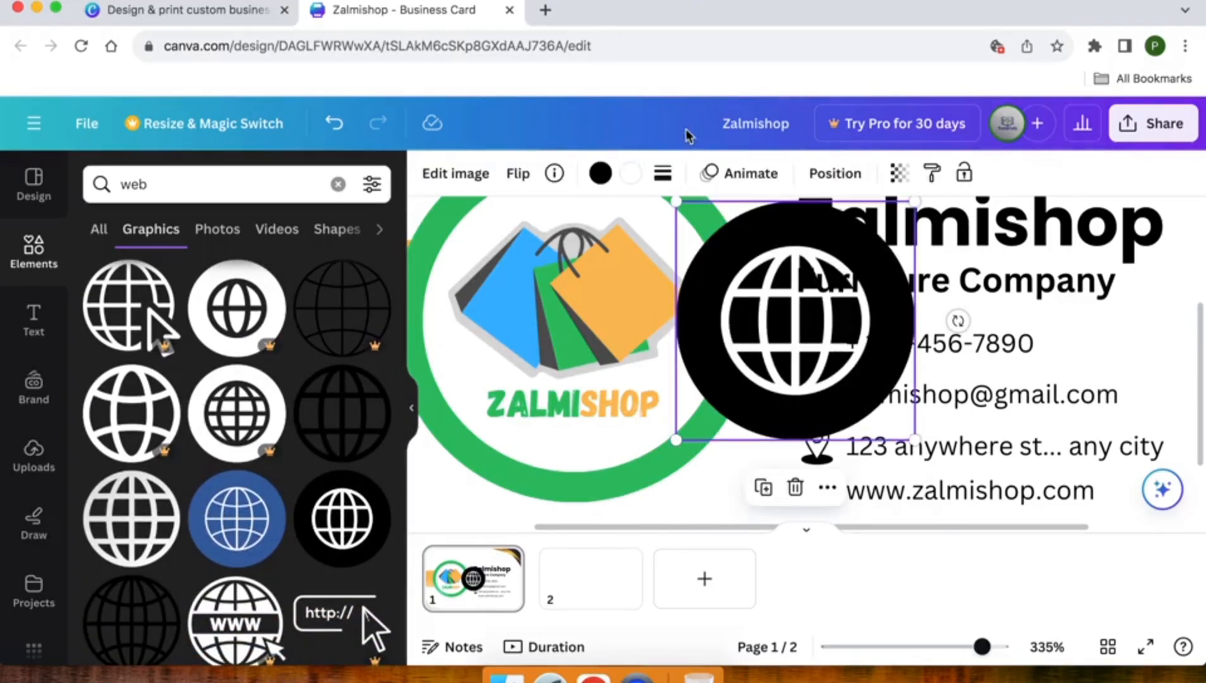
pyautogui.moveTo(677, 200); pyautogui.dragTo(815, 497)
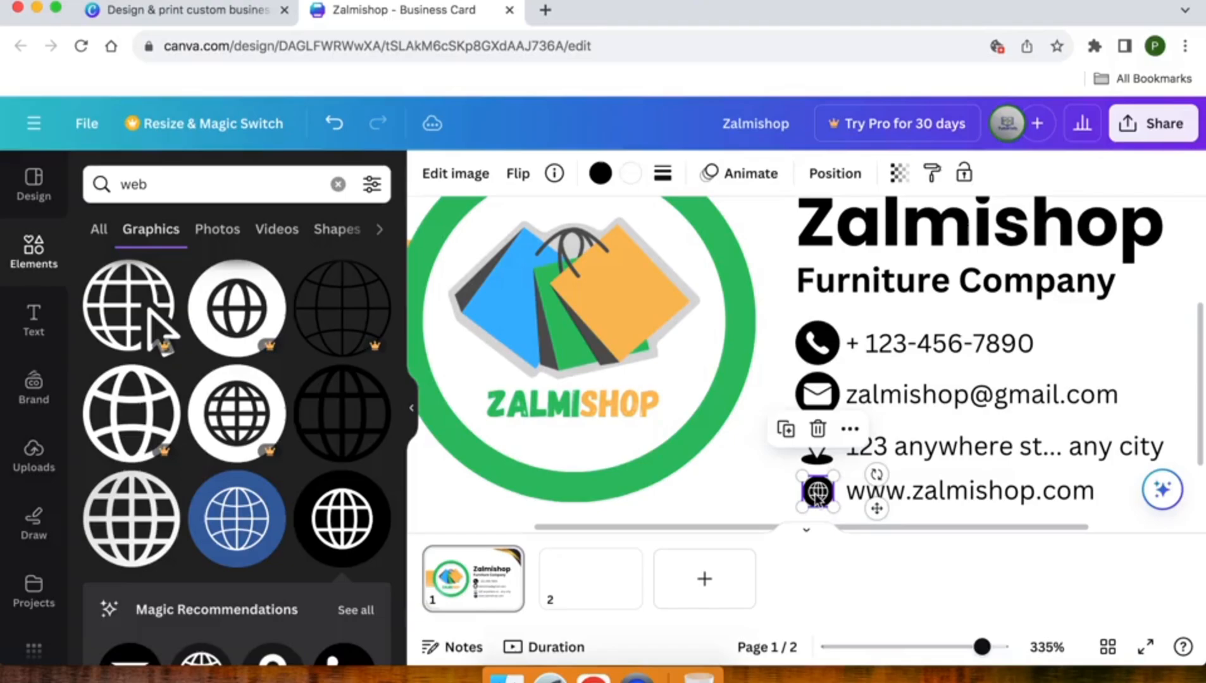
pyautogui.click(768, 488)
pyautogui.scroll(-6, 767, 490)
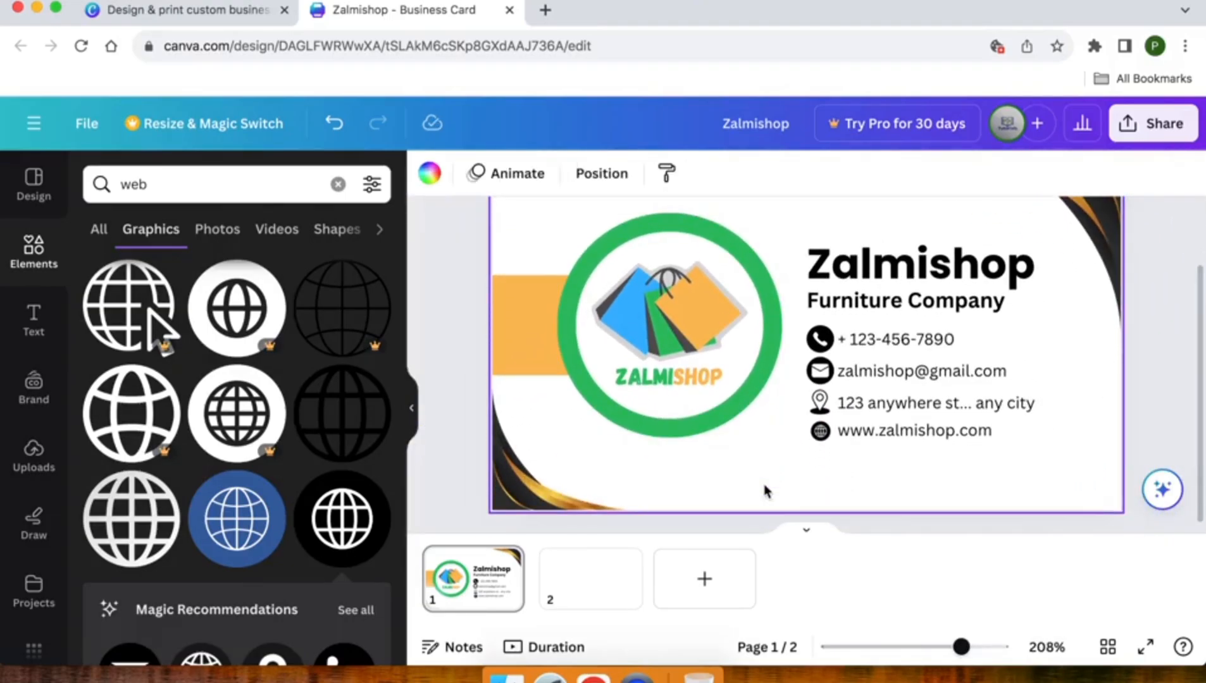
# Resize the phone icon to match the others and centre-align all contact icons in one column
pyautogui.click(814, 340)
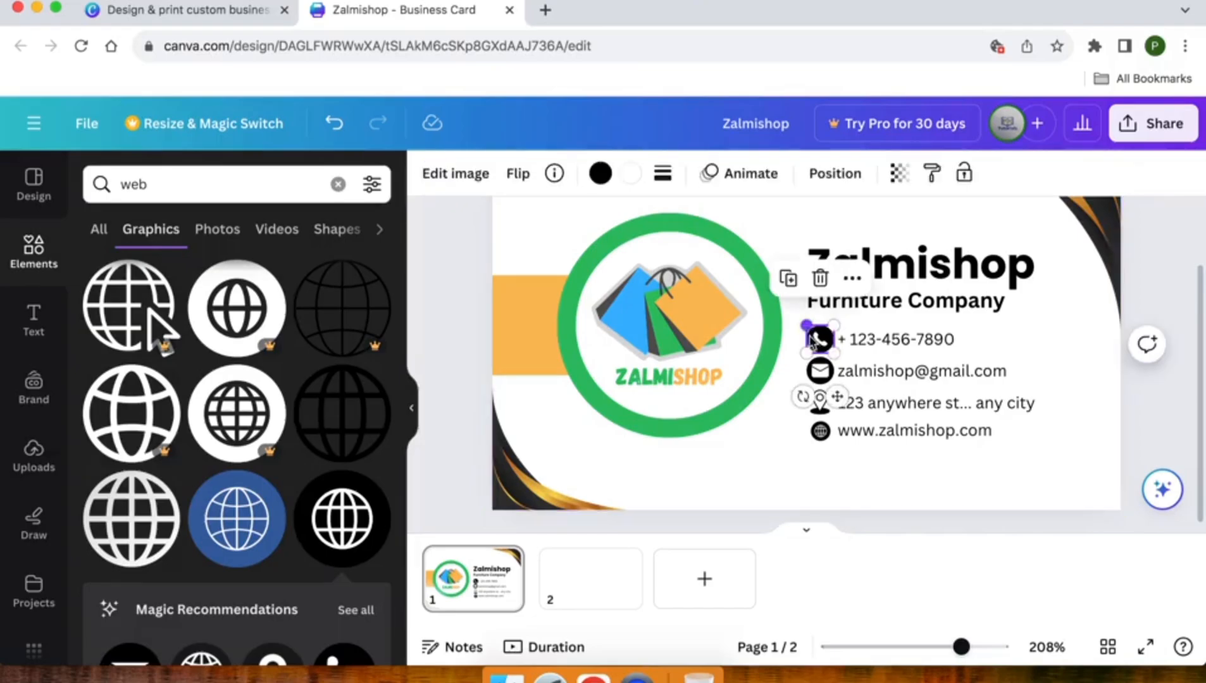
pyautogui.moveTo(804, 325); pyautogui.dragTo(823, 453)
pyautogui.click(791, 320)
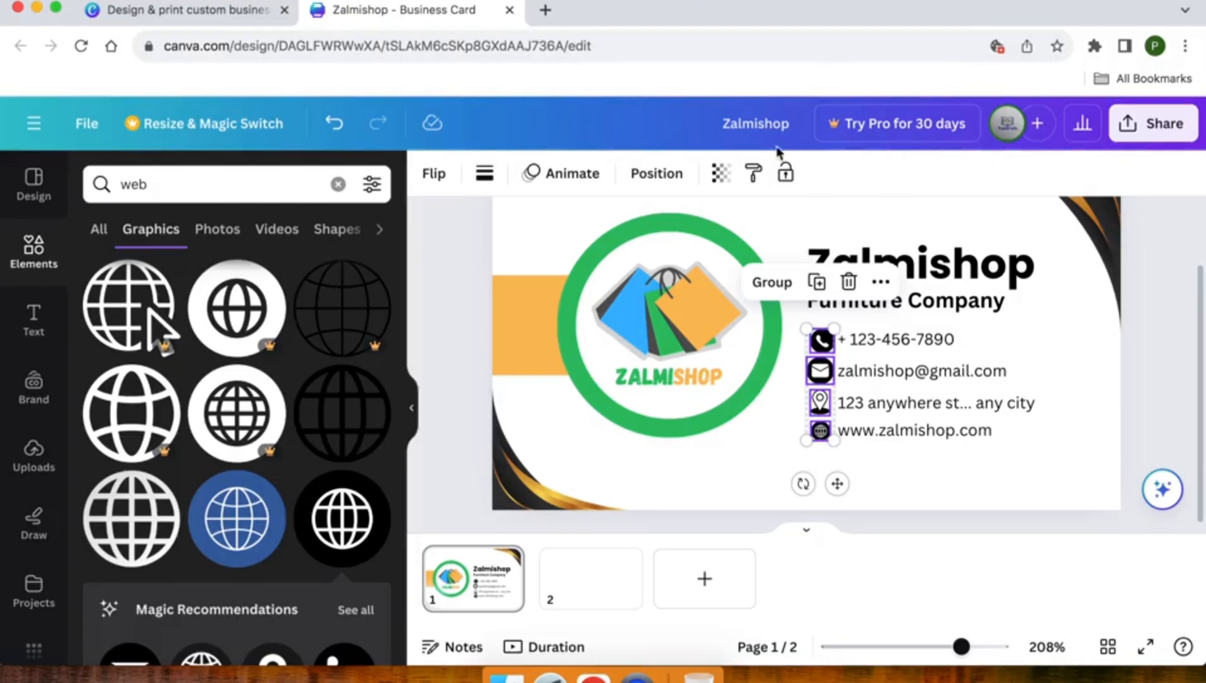
pyautogui.click(655, 174)
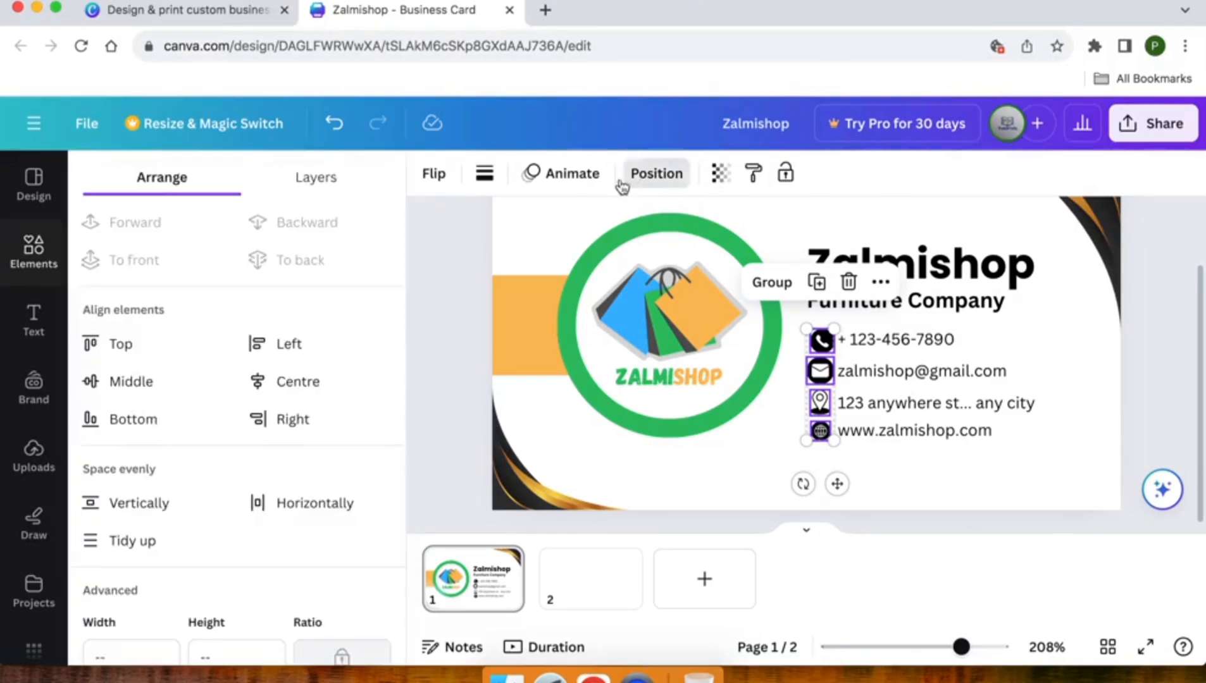
pyautogui.click(254, 389)
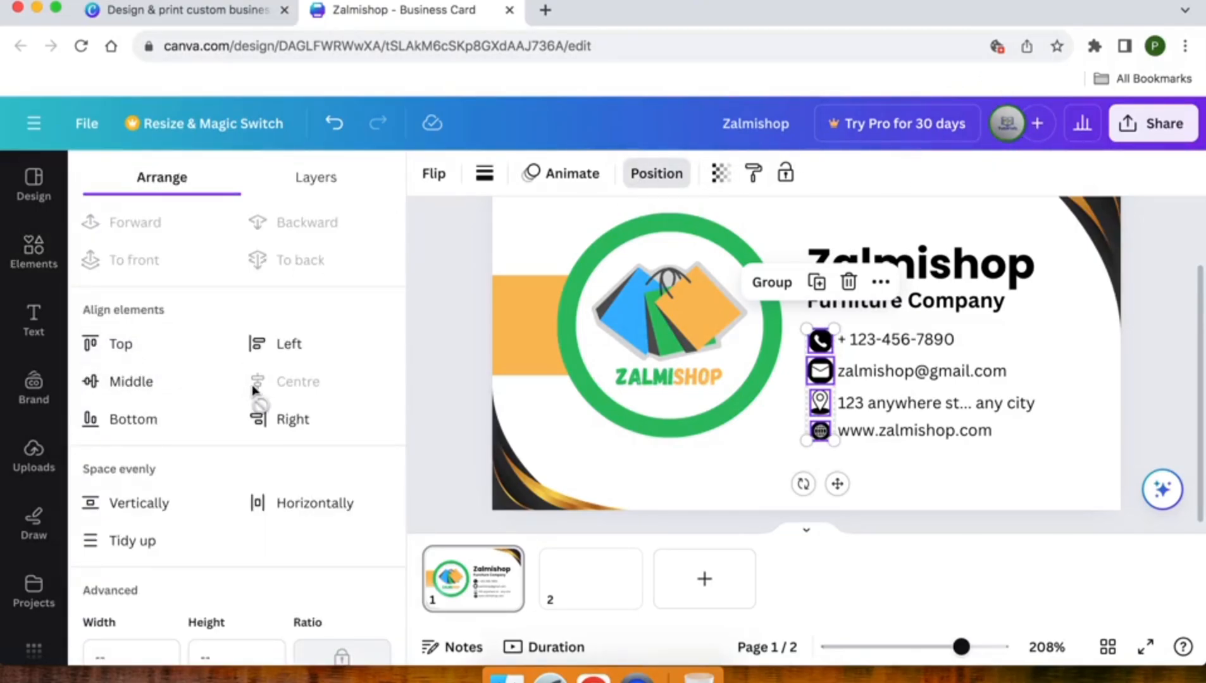
# Shift the phone, email, address and website lines slightly right beside their icons
pyautogui.click(885, 344)
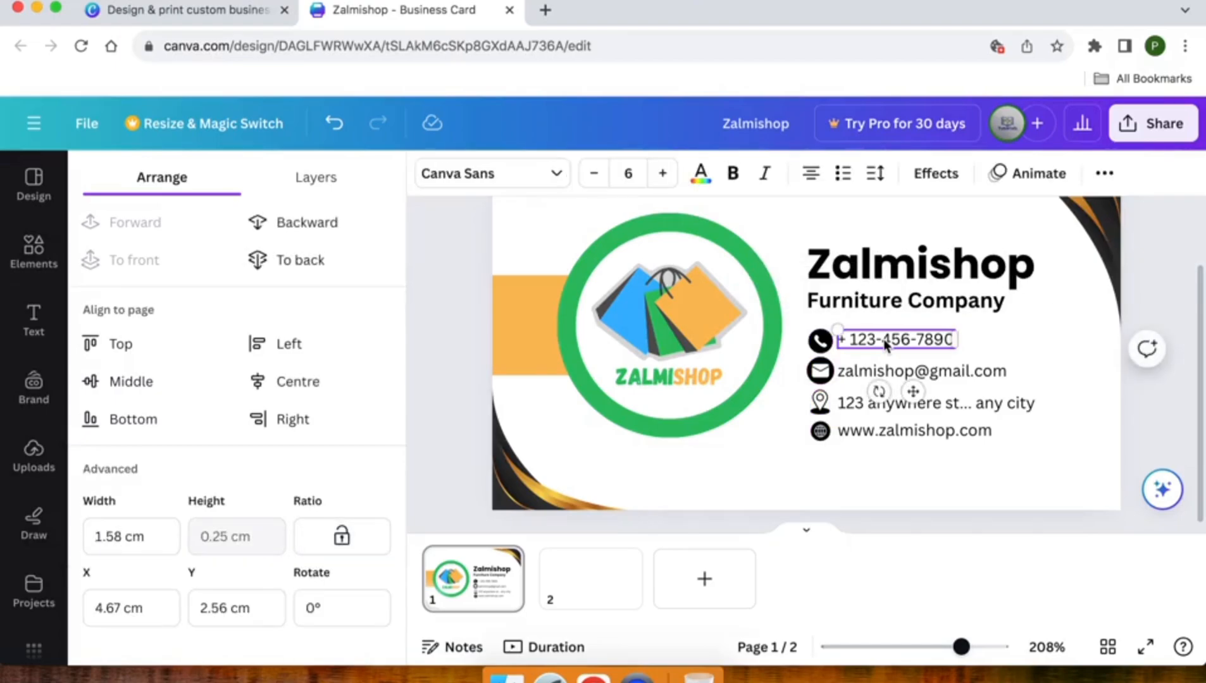
pyautogui.keyDown('shift'); pyautogui.click(842, 370); pyautogui.keyUp('shift')
pyautogui.keyDown('shift'); pyautogui.click(858, 403); pyautogui.keyUp('shift')
pyautogui.keyDown('shift'); pyautogui.click(856, 428); pyautogui.keyUp('shift')
pyautogui.moveTo(856, 417); pyautogui.dragTo(863, 417)
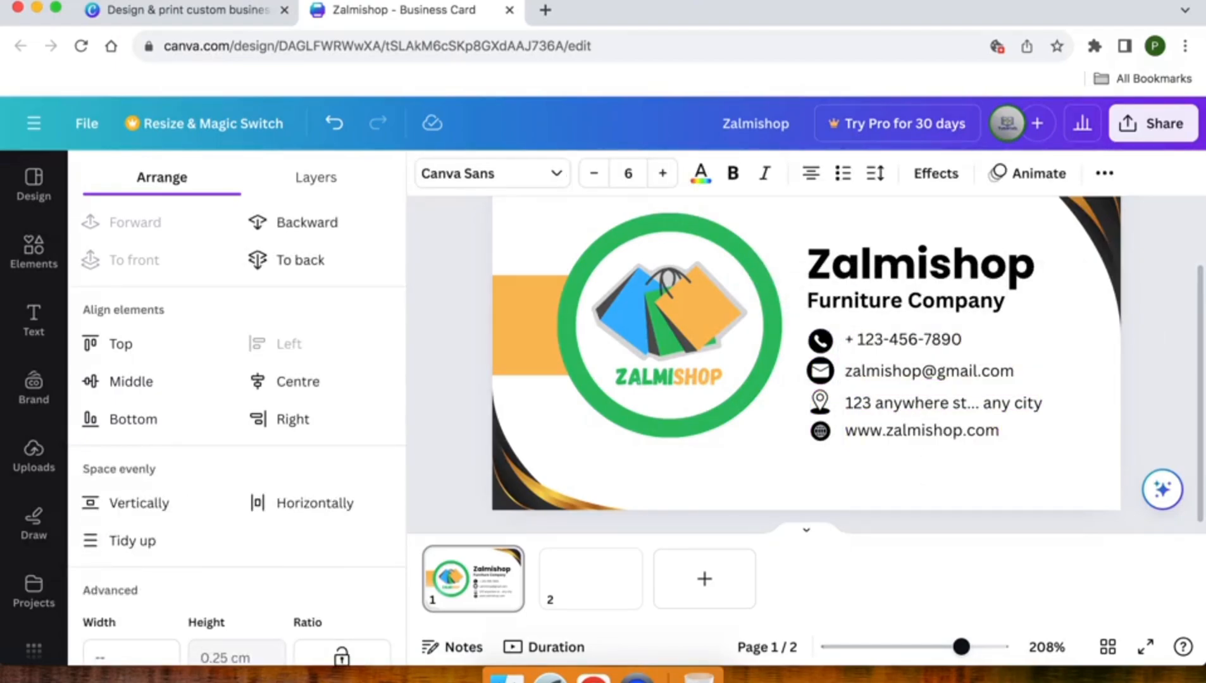
pyautogui.click(790, 452)
# Move the whole icon-and-text contact block slightly lower under Furniture Company
pyautogui.moveTo(800, 332); pyautogui.dragTo(1028, 490)
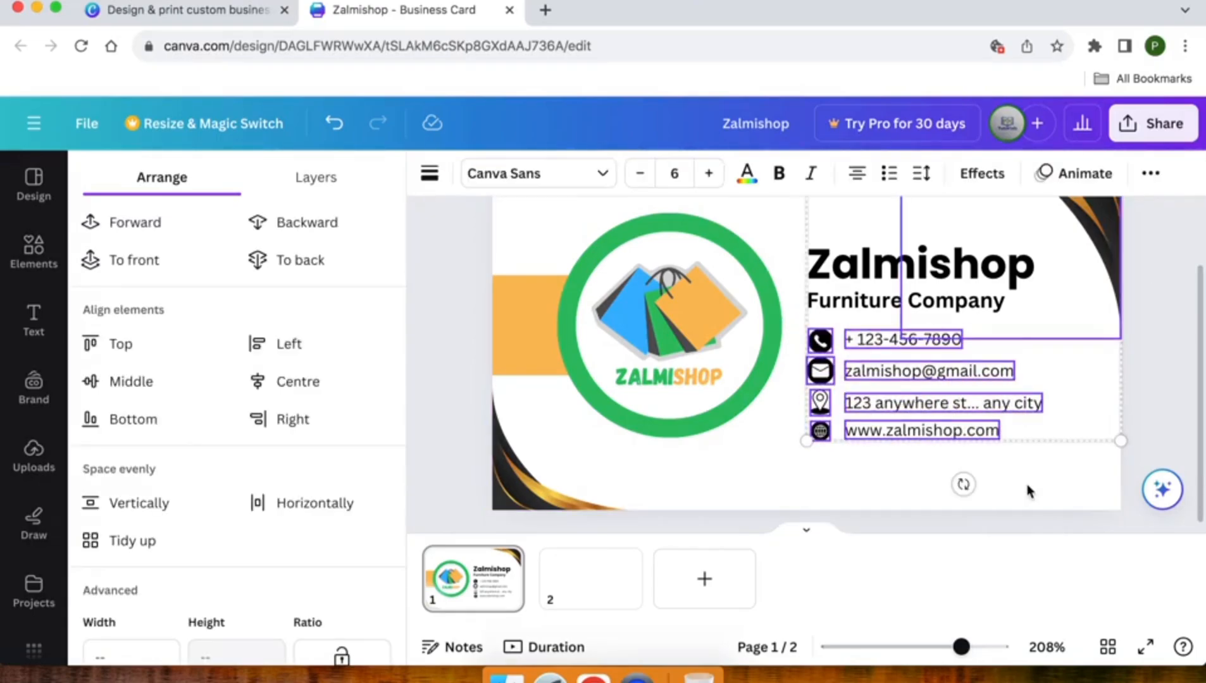
pyautogui.hotkey('shift', 'Down')
pyautogui.hotkey('shift', 'Down')
pyautogui.hotkey('shift', 'Down')
pyautogui.hotkey('shift', 'Down')
pyautogui.hotkey('shift', 'Up')
pyautogui.hotkey('shift', 'Up')
pyautogui.hotkey('shift', 'Up')
pyautogui.hotkey('shift', 'Up')
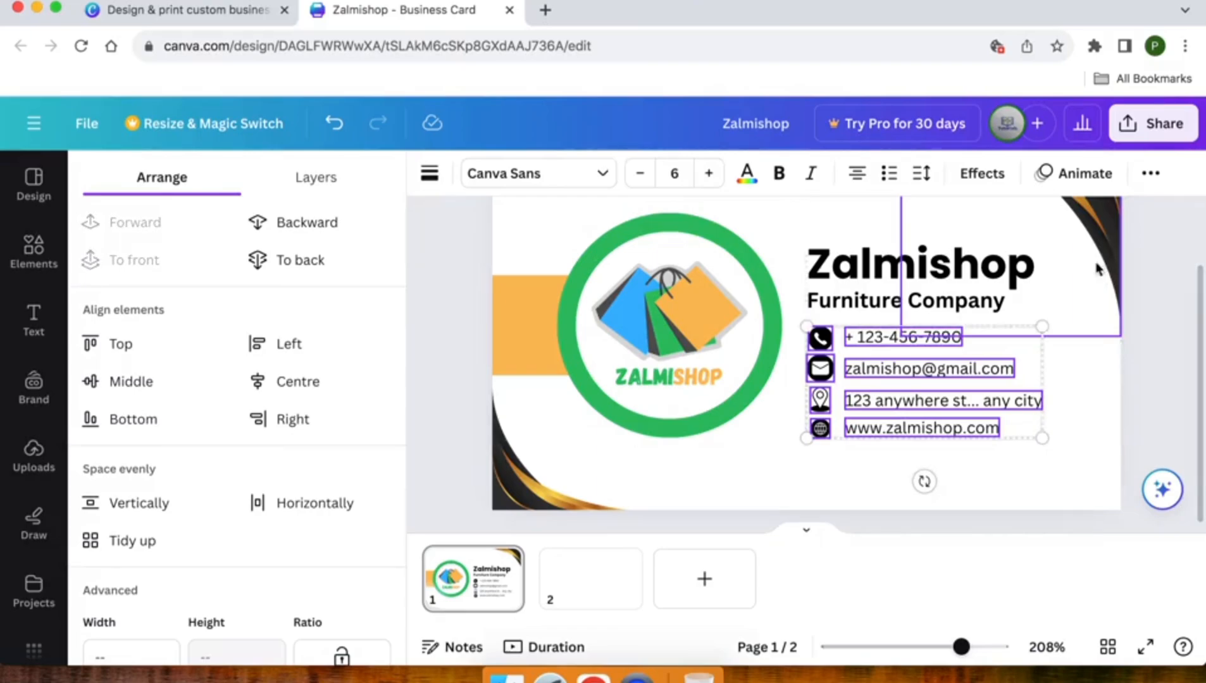
pyautogui.hotkey('shift', 'Down')
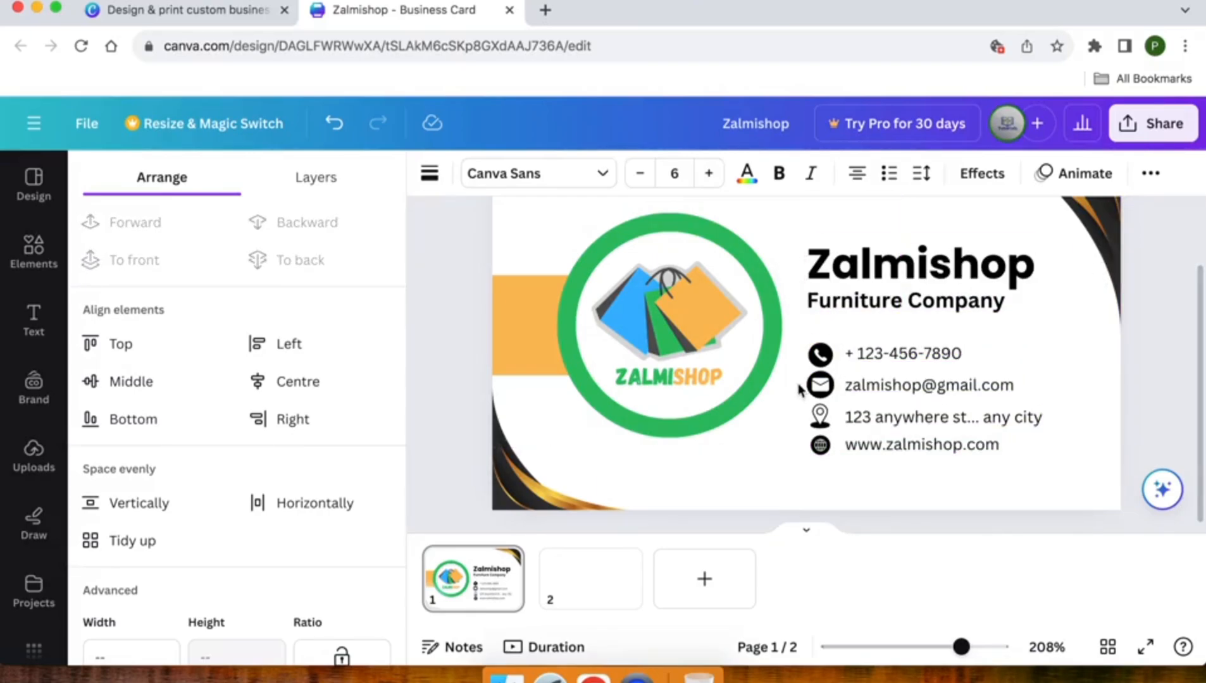
pyautogui.click(787, 460)
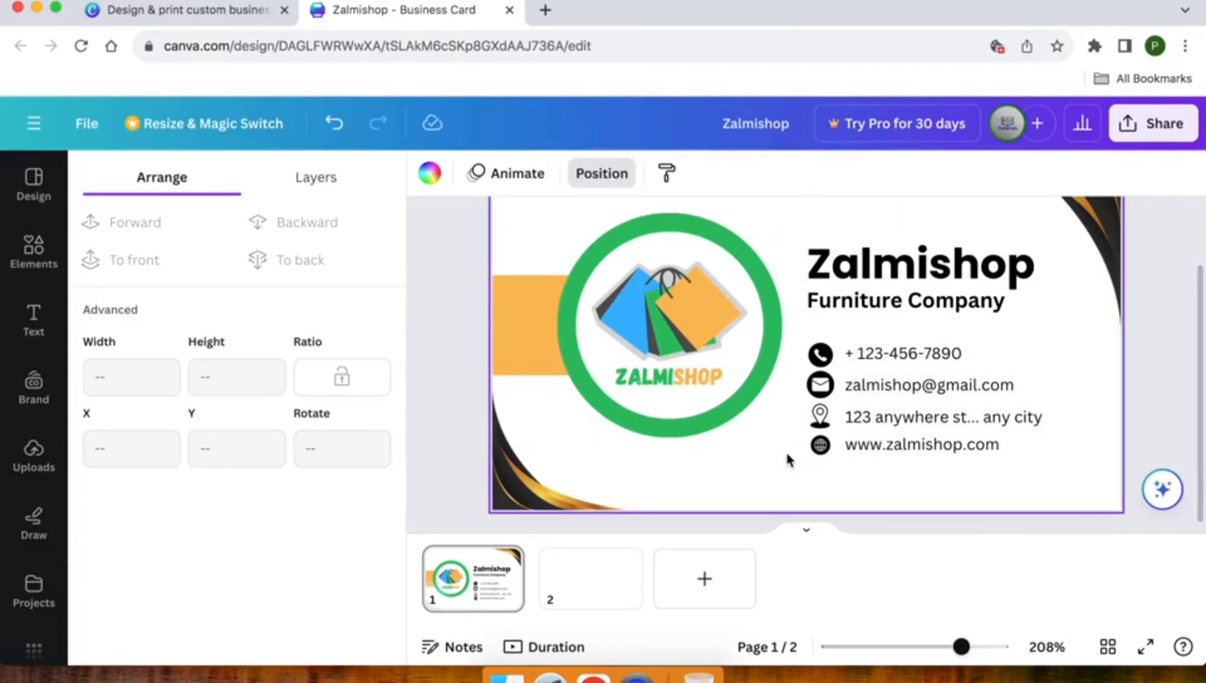
# Search the elements library for 'line' and show all matching Shapes
pyautogui.click(19, 266)
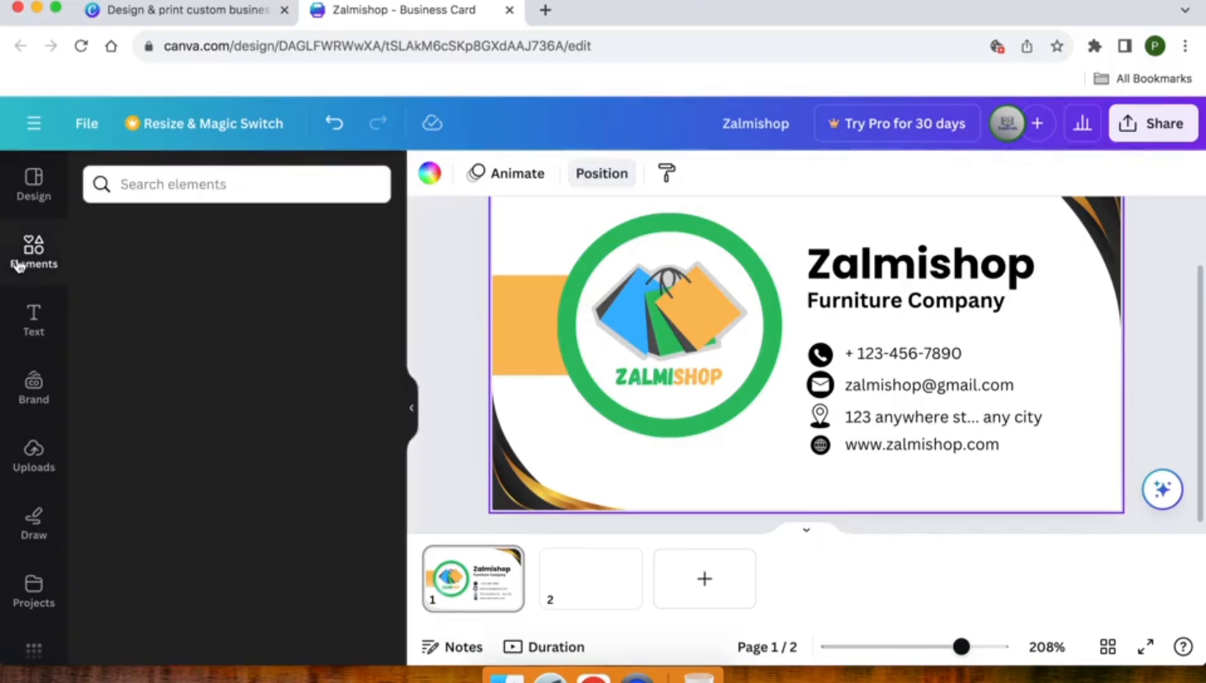
pyautogui.click(147, 186)
pyautogui.write('line')
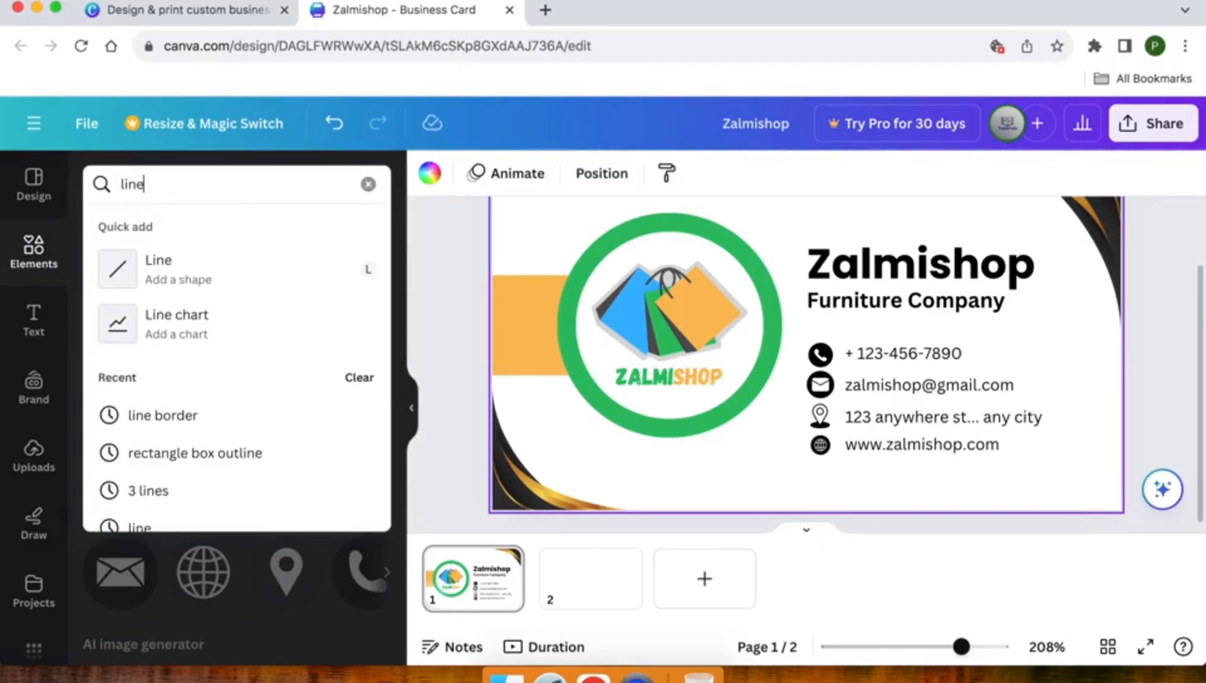
pyautogui.press('Return')
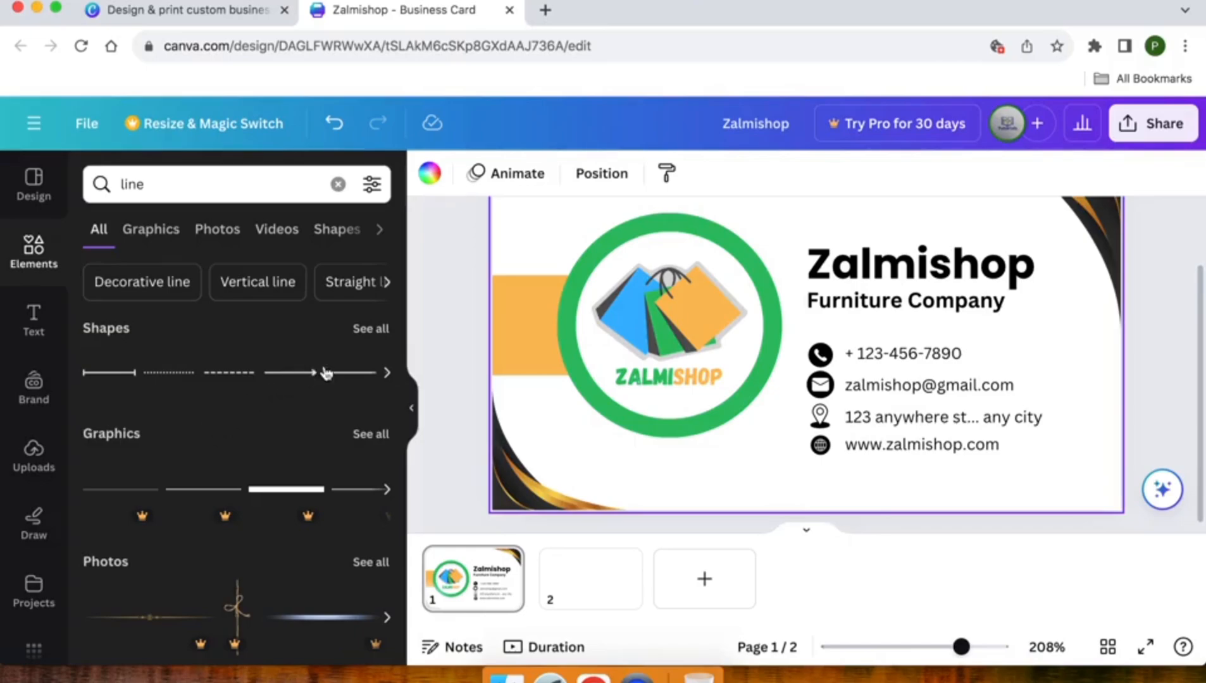
pyautogui.click(366, 334)
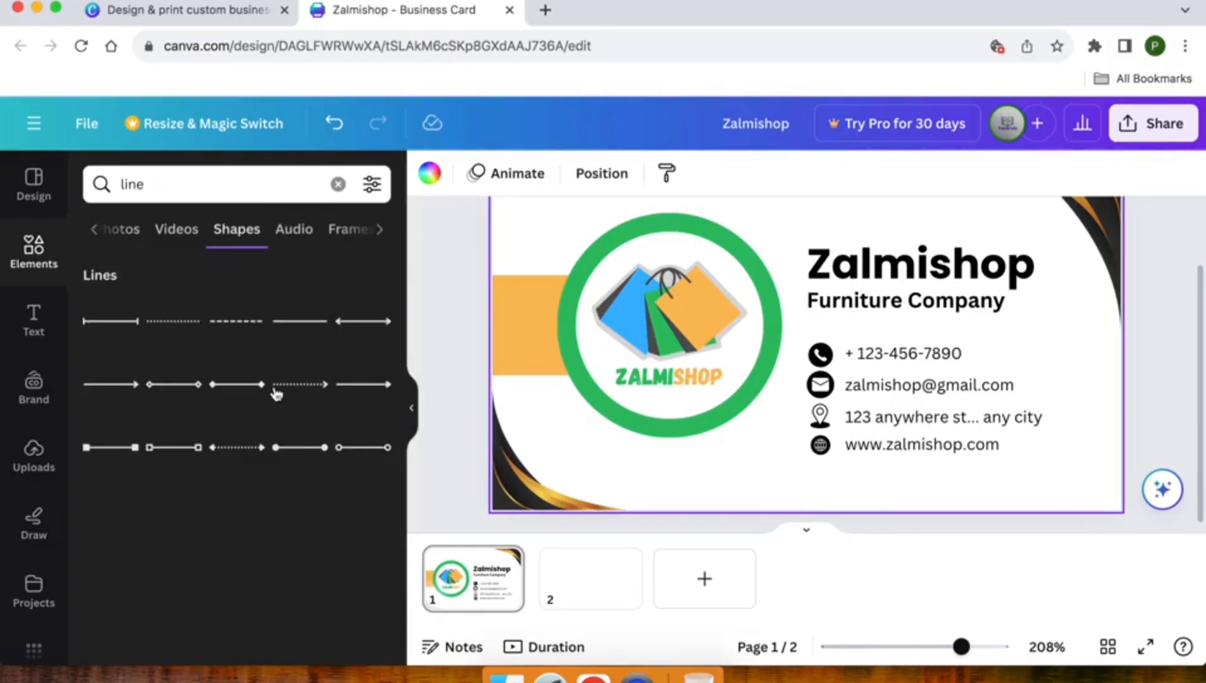
pyautogui.click(295, 329)
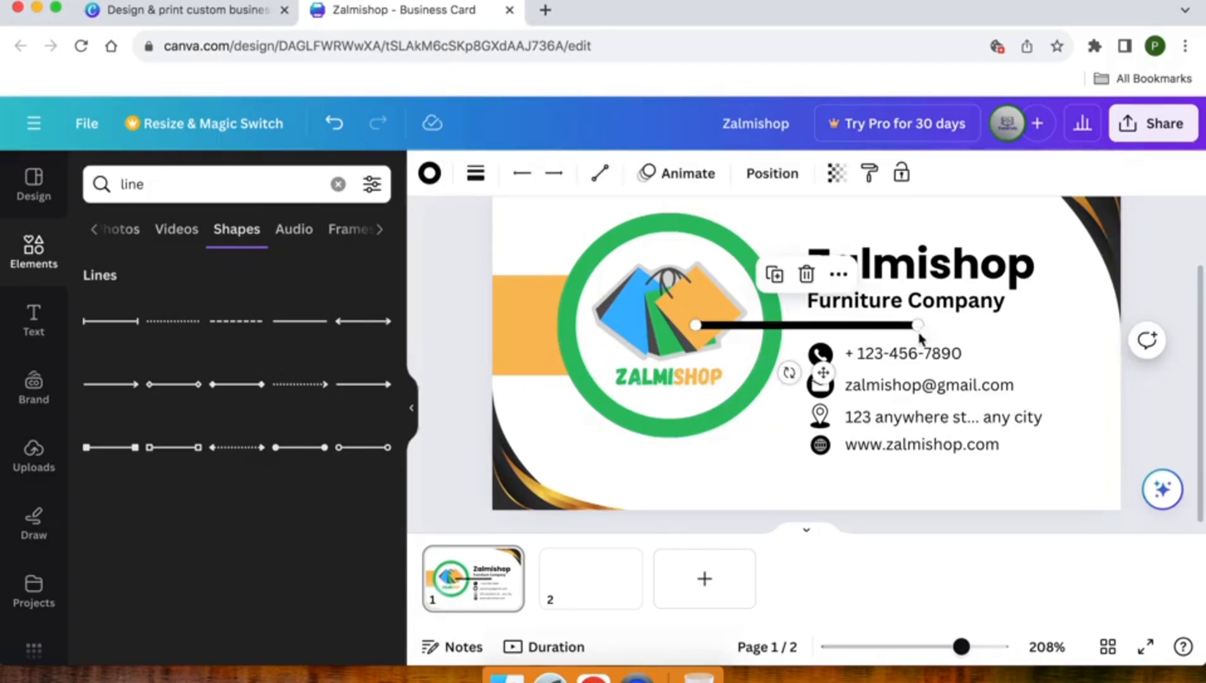
pyautogui.moveTo(918, 326)
pyautogui.mouseDown()
pyautogui.moveTo(827, 327)
pyautogui.moveTo(899, 335)
pyautogui.mouseUp()
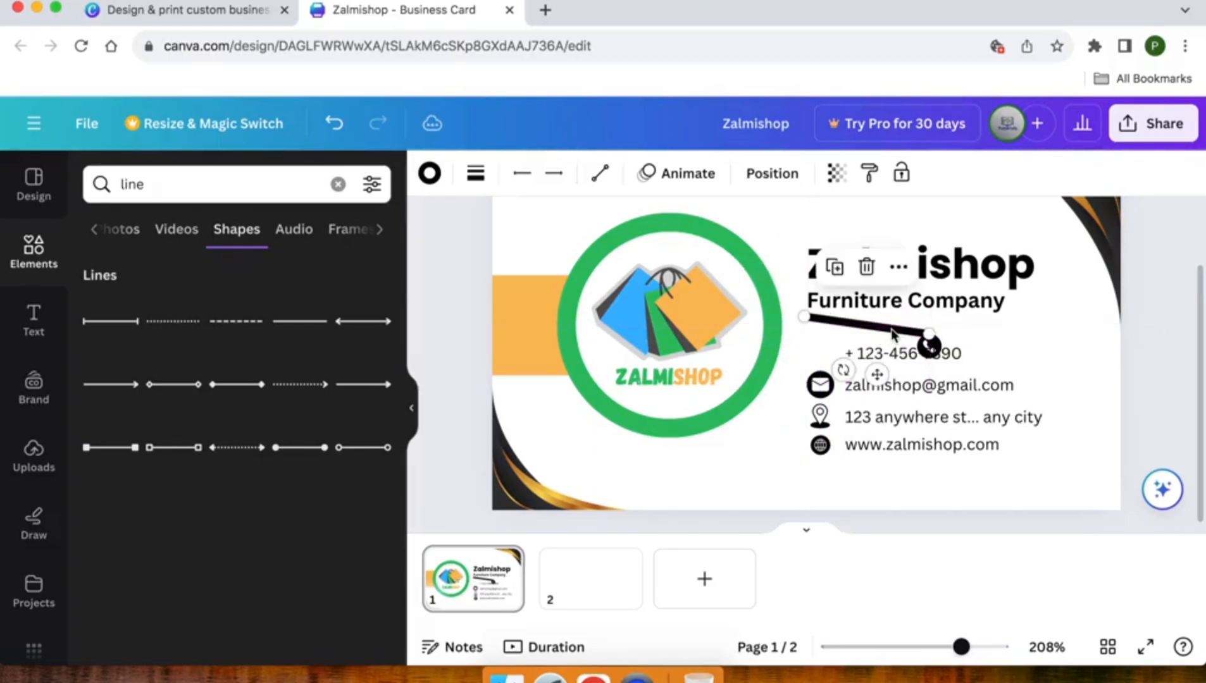
pyautogui.hotkey('ctrl', 'z')
pyautogui.click(828, 336)
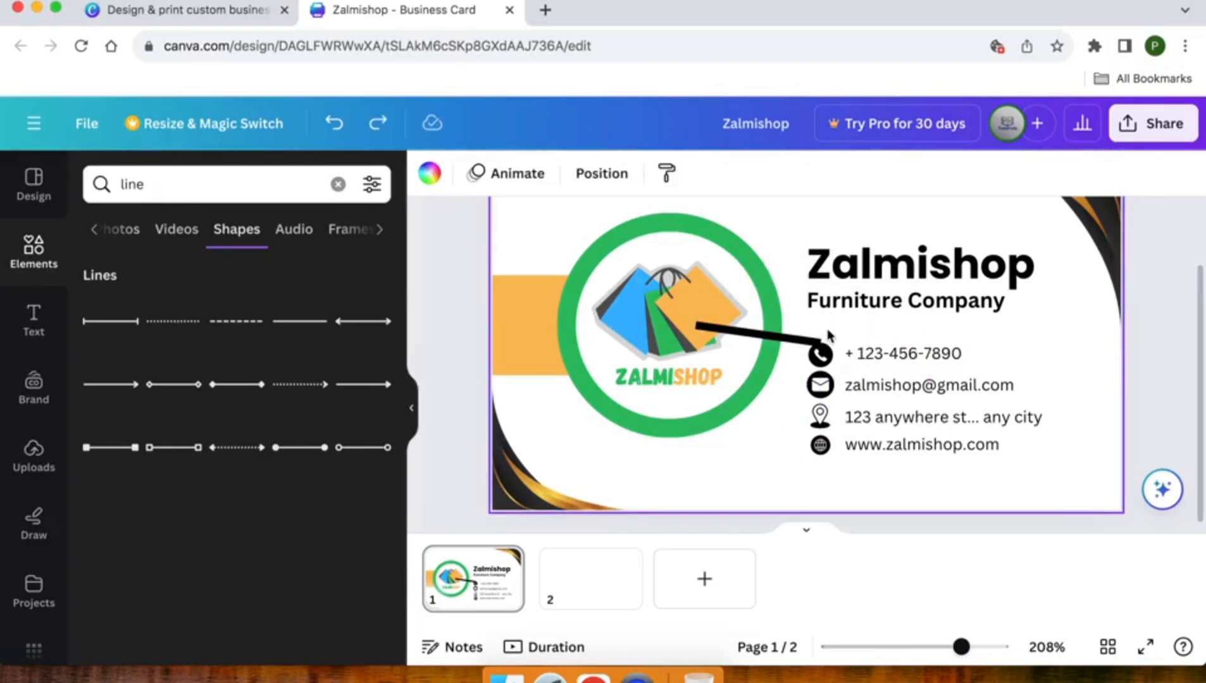
pyautogui.click(784, 341)
pyautogui.moveTo(805, 345); pyautogui.dragTo(966, 333)
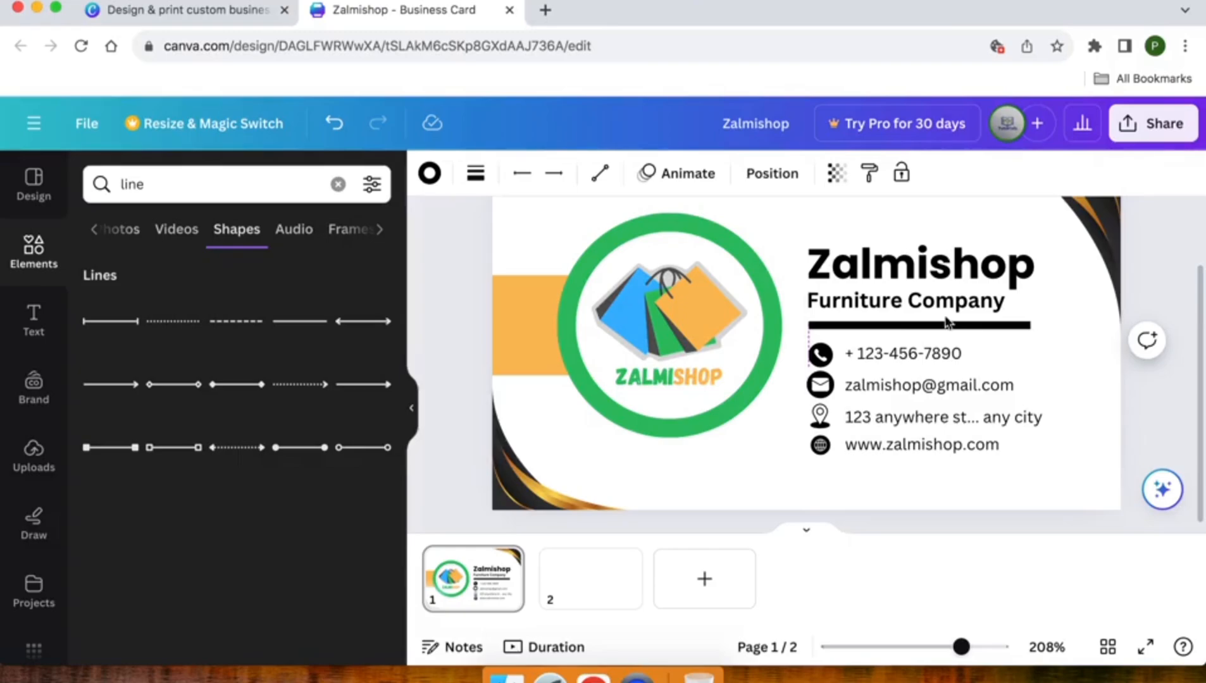
pyautogui.click(525, 176)
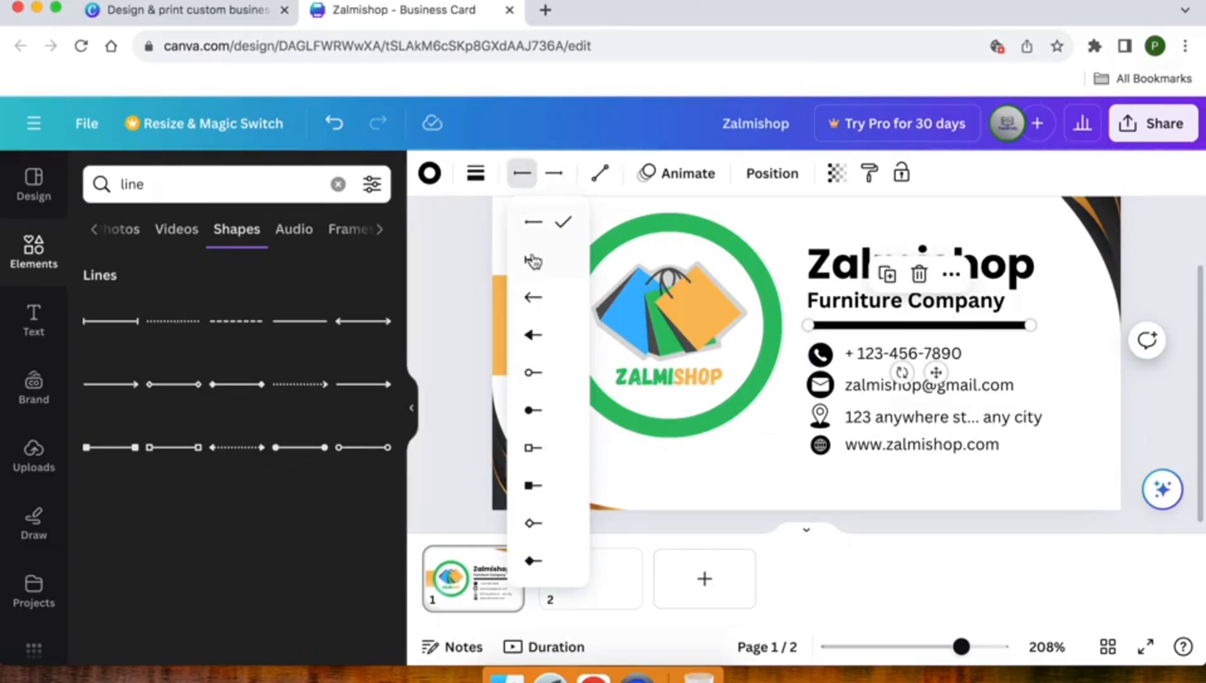
pyautogui.click(545, 182)
pyautogui.click(544, 185)
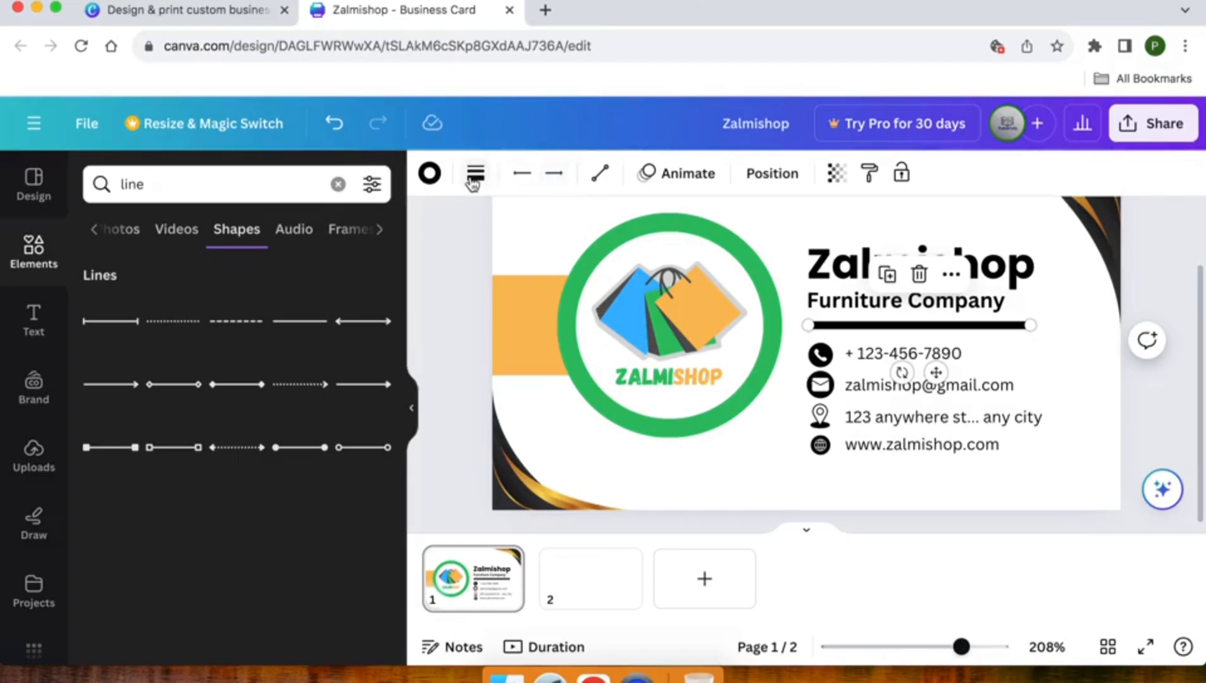
pyautogui.click(429, 172)
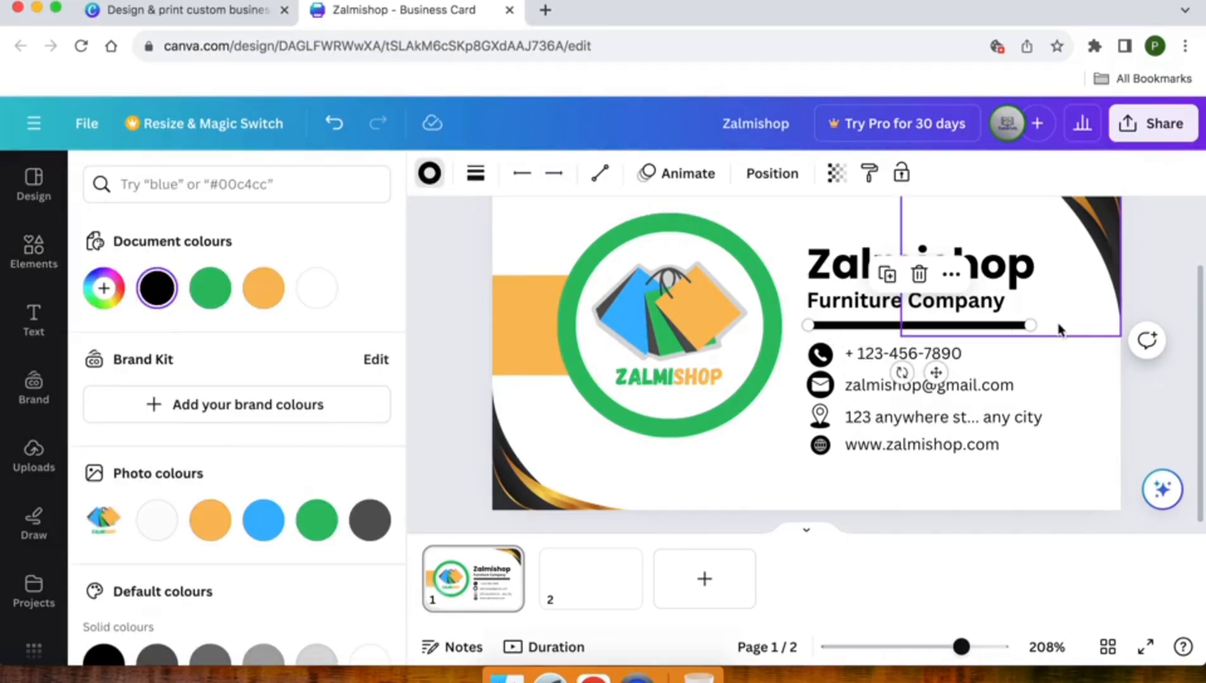
pyautogui.scroll(3, 1032, 326)
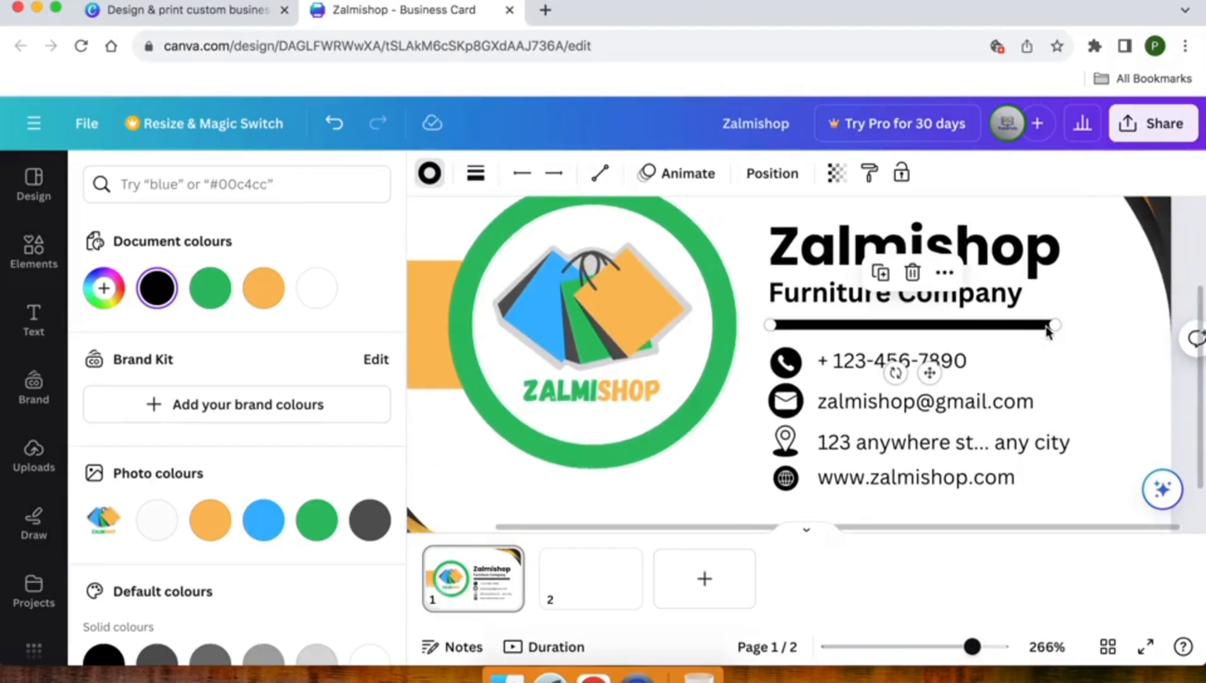
pyautogui.moveTo(1047, 324); pyautogui.dragTo(893, 325)
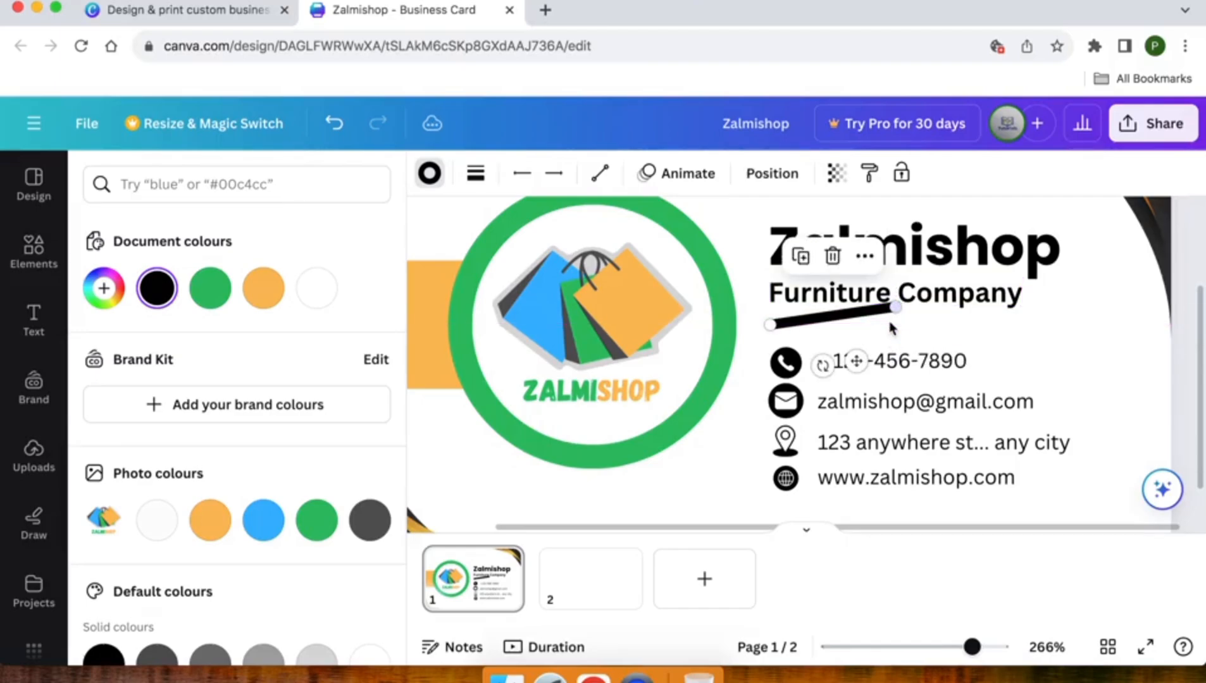
pyautogui.click(863, 256)
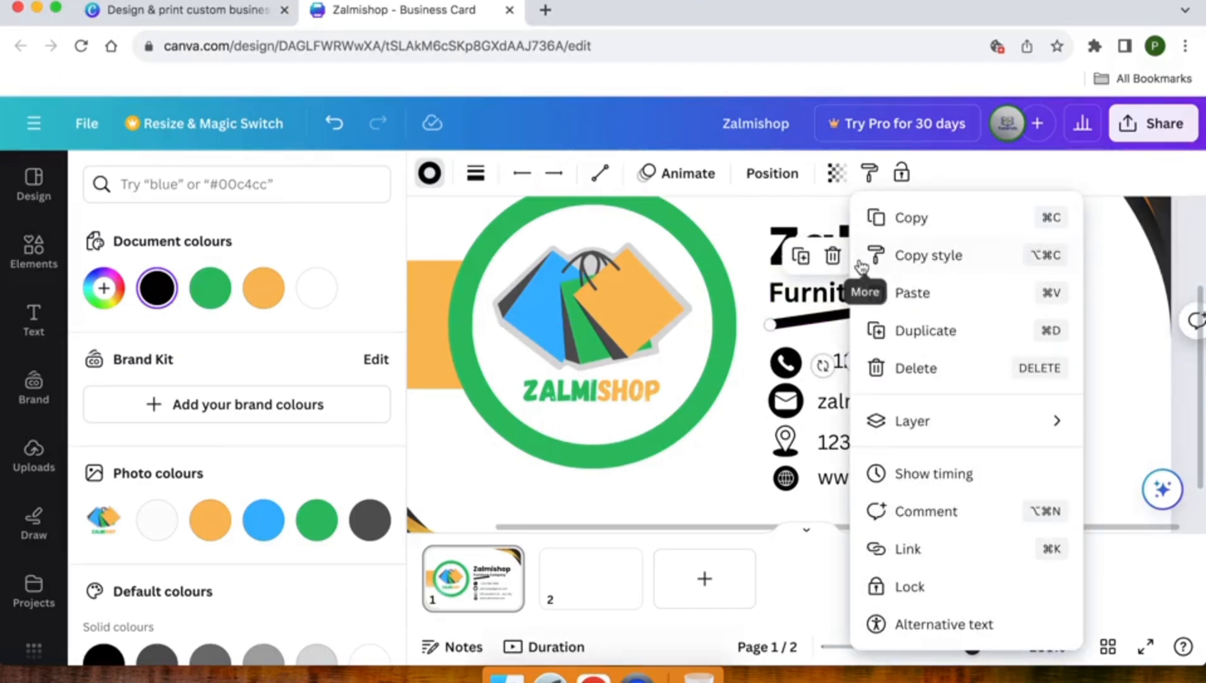
pyautogui.click(825, 323)
# Replace the old line with a black divider line placed below Furniture Company
pyautogui.press('Delete')
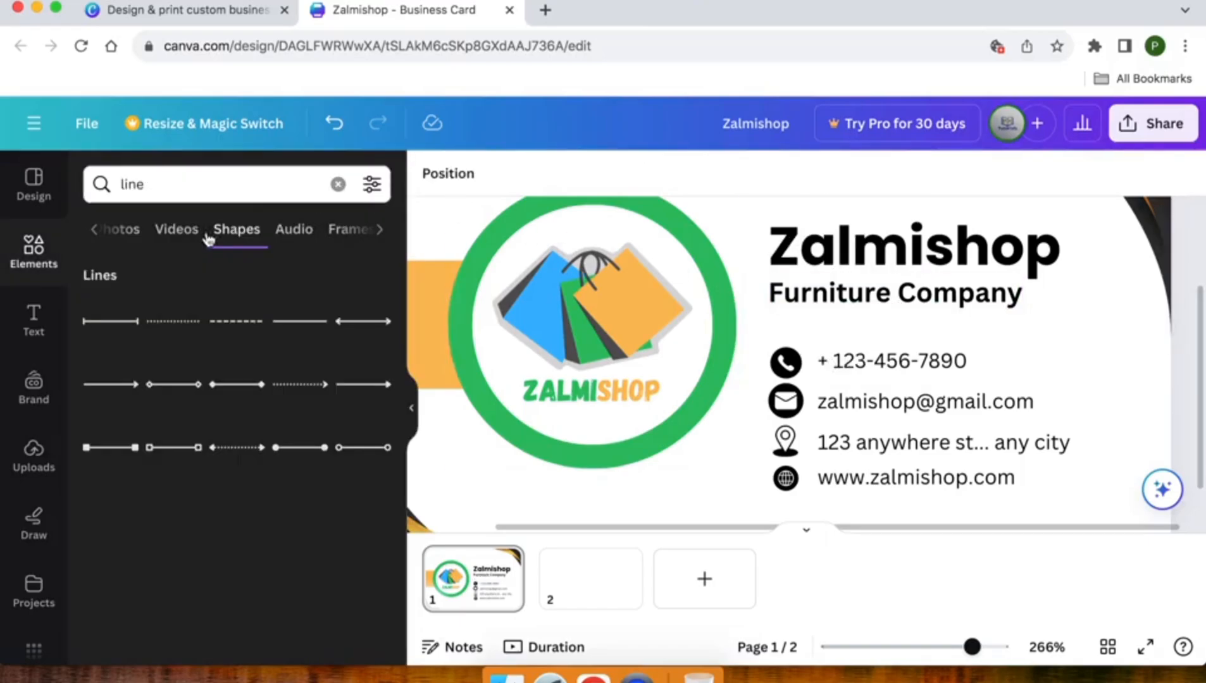
pyautogui.click(28, 242)
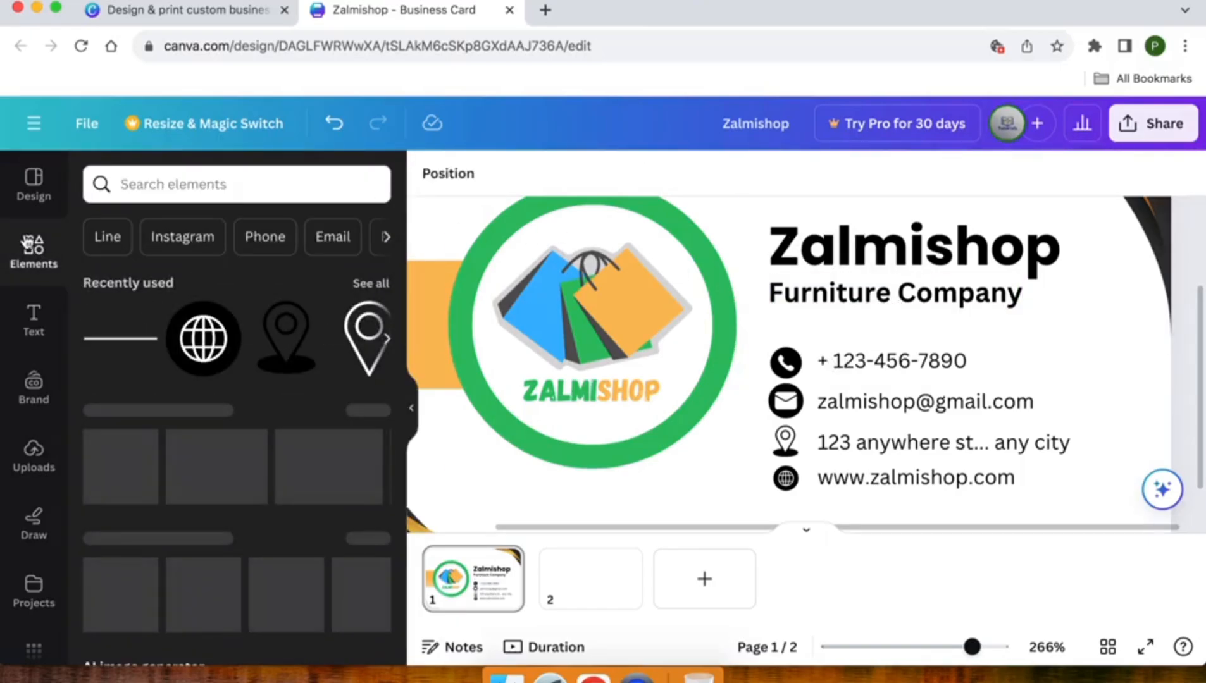
pyautogui.scroll(-2, 147, 327)
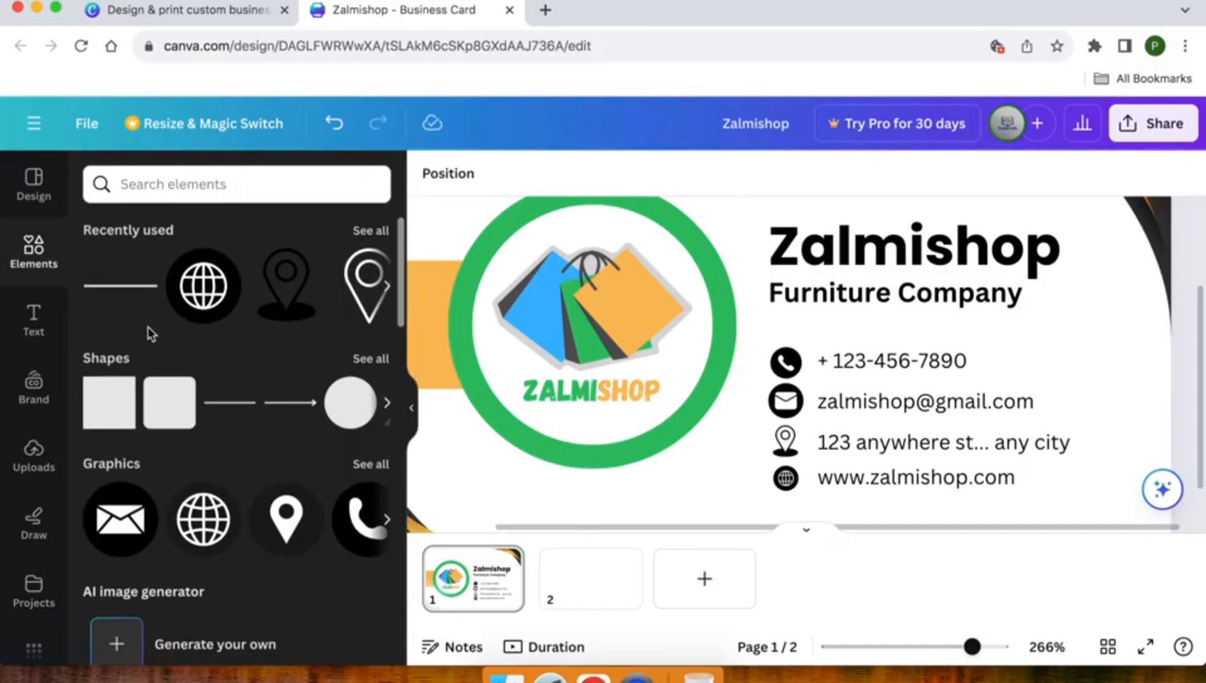
pyautogui.moveTo(218, 409); pyautogui.dragTo(766, 325)
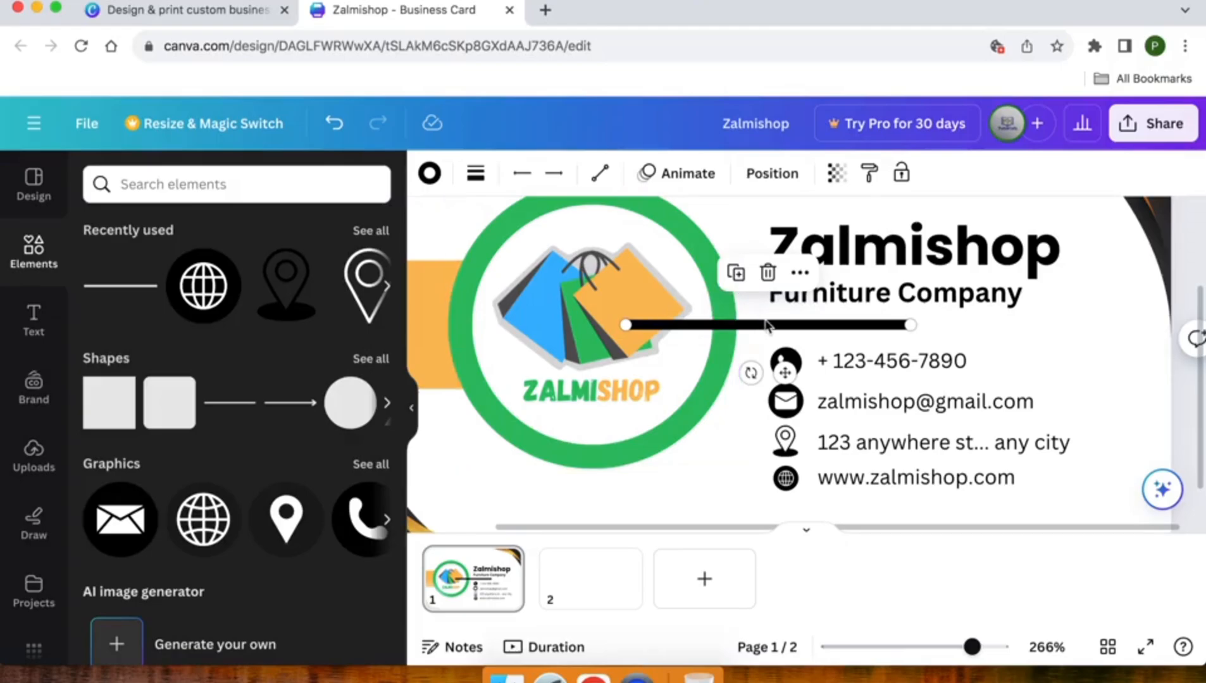
pyautogui.hotkey('shift', 'Right')
pyautogui.hotkey('shift', 'Right')
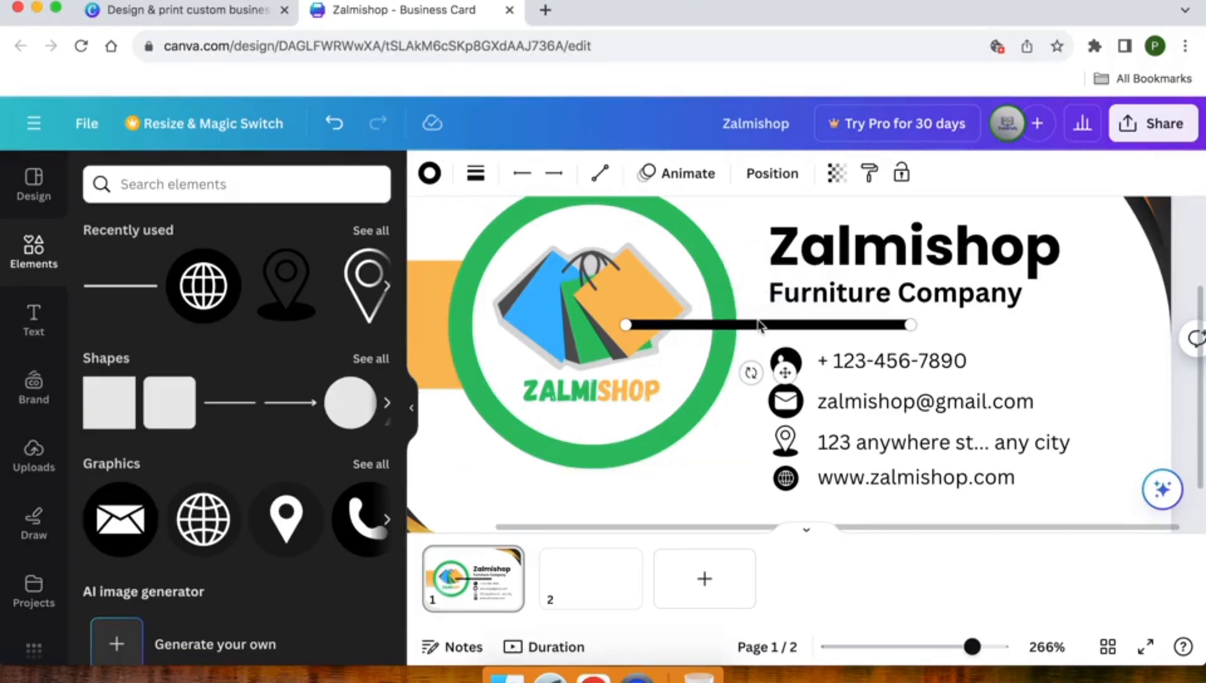
pyautogui.hotkey('shift', 'Left')
pyautogui.hotkey('shift', 'Left')
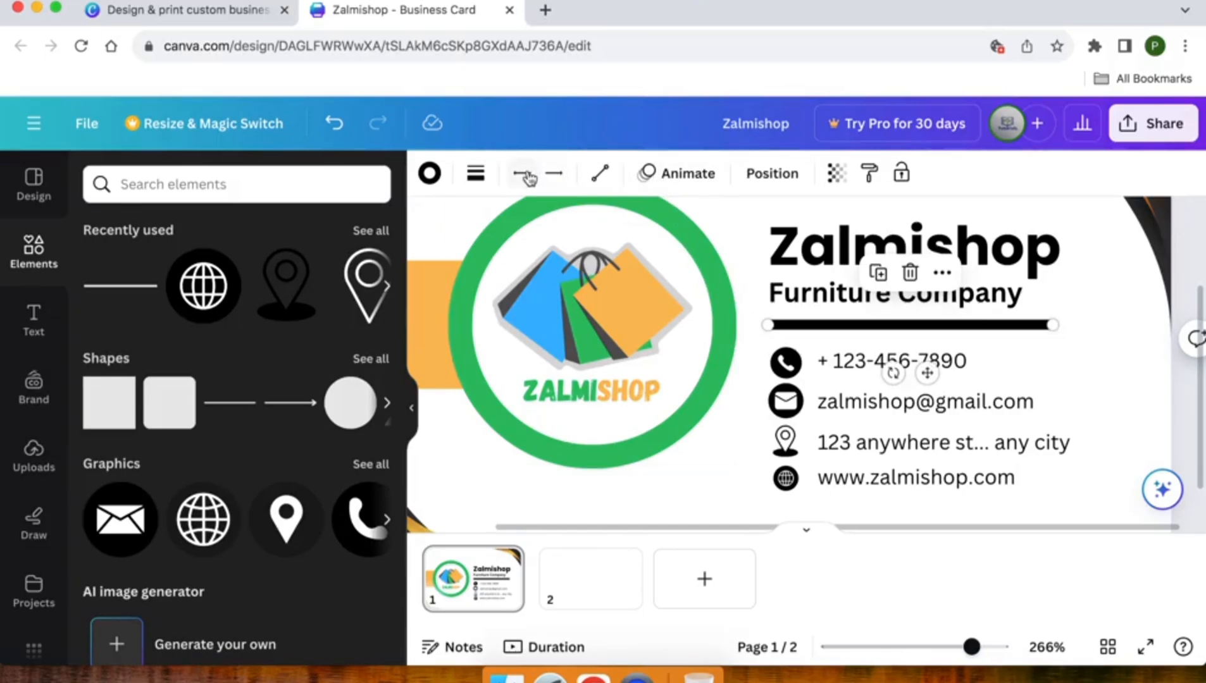
# Recolour the divider line orange (#ffbd5a), then select the bottom-left corner graphic
pyautogui.scroll(-5, 623, 352)
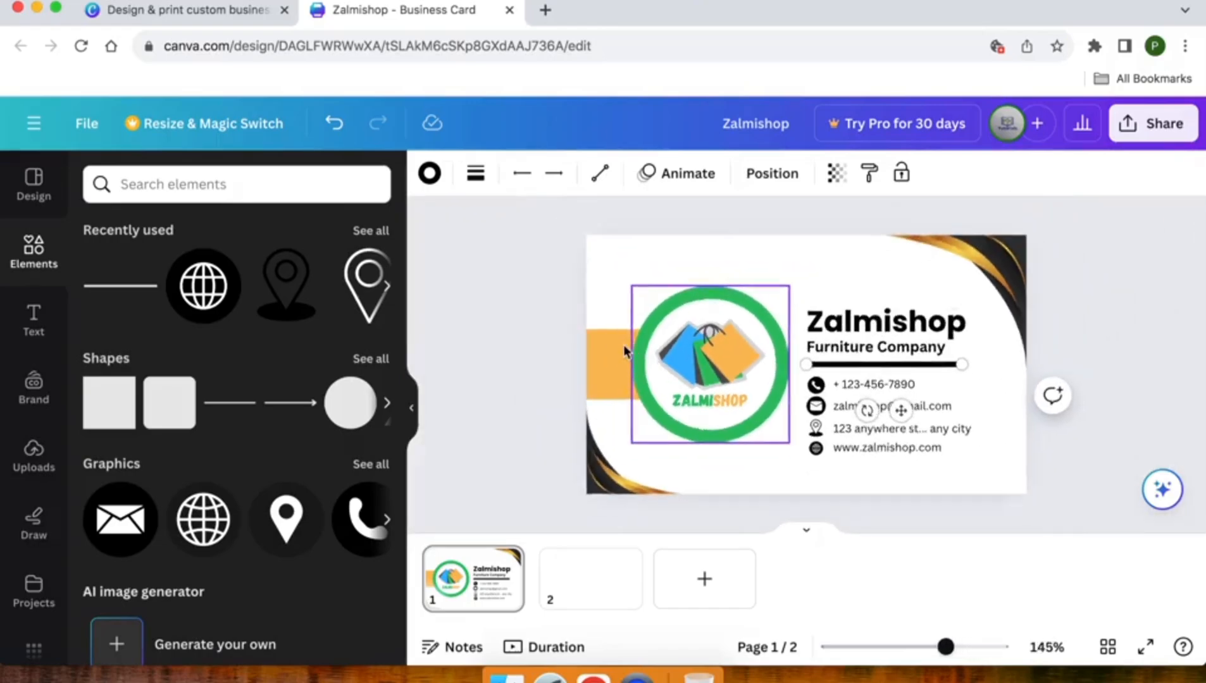
pyautogui.scroll(2, 623, 347)
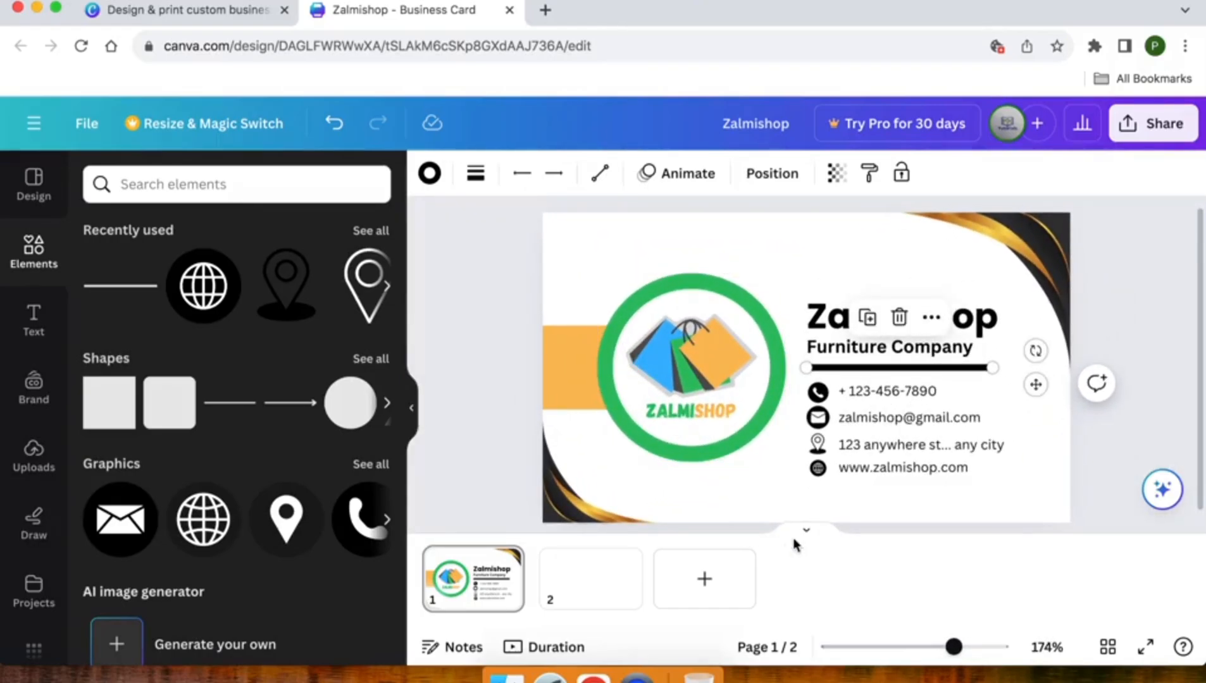
pyautogui.click(428, 174)
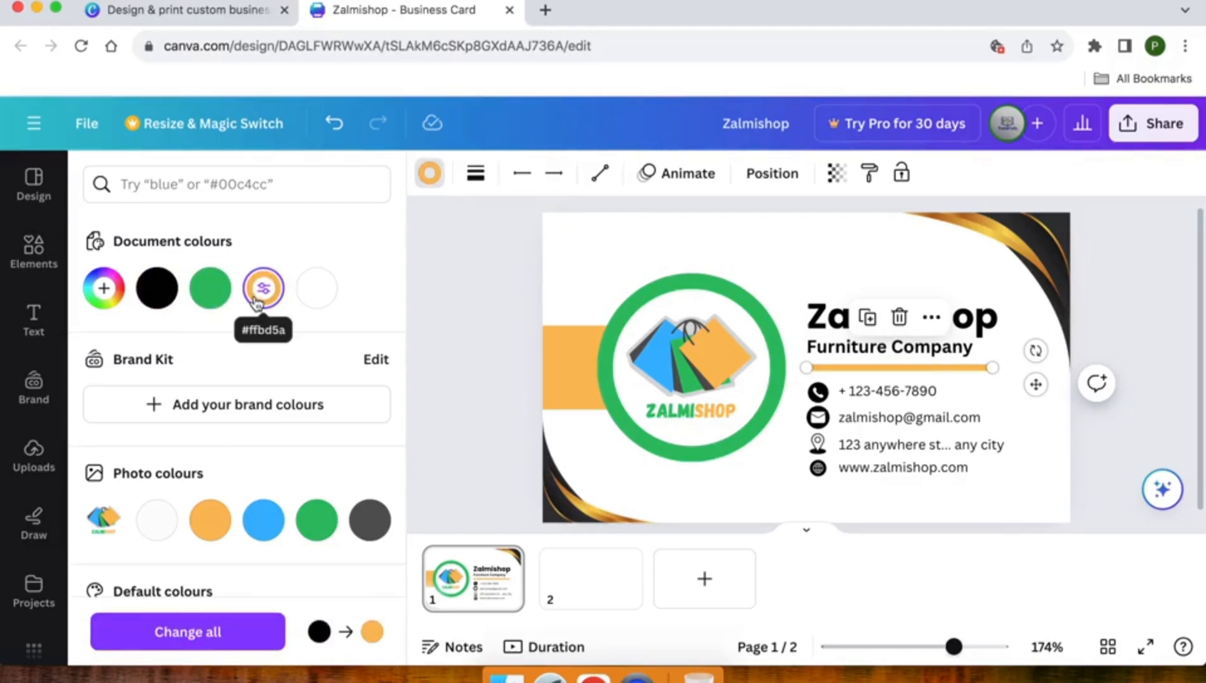
pyautogui.click(552, 504)
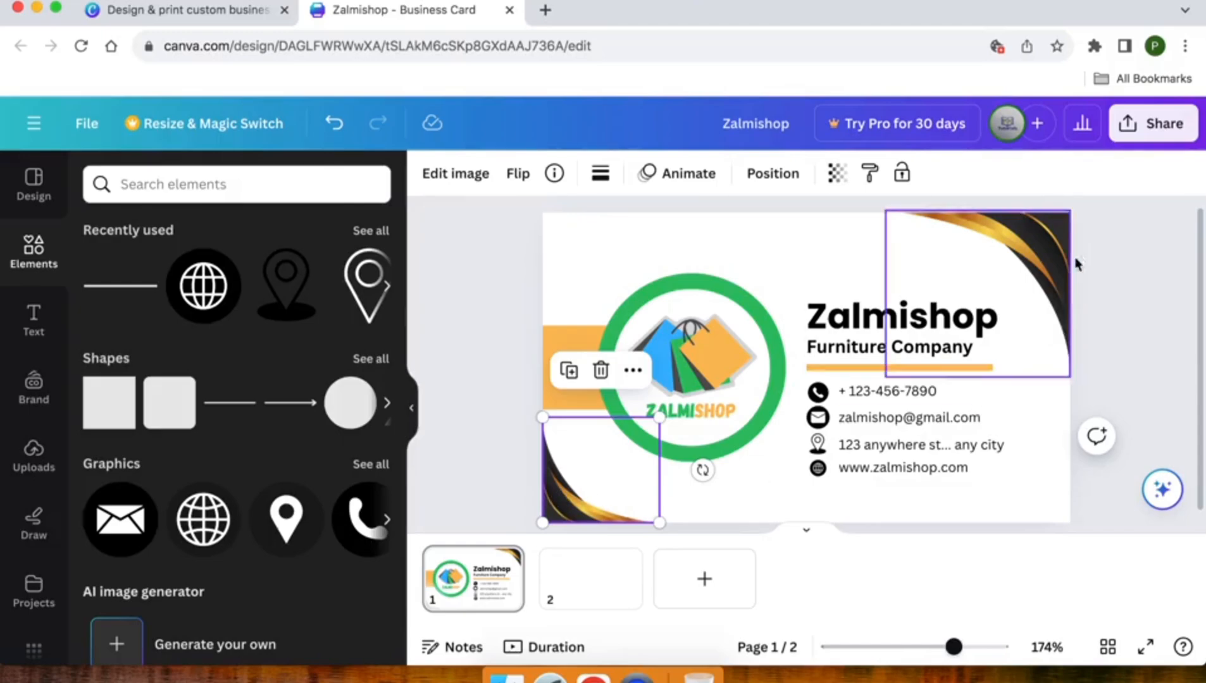
# Colour 'Zalmi' green and 'shop' orange in the Zalmishop heading
pyautogui.click(1052, 242)
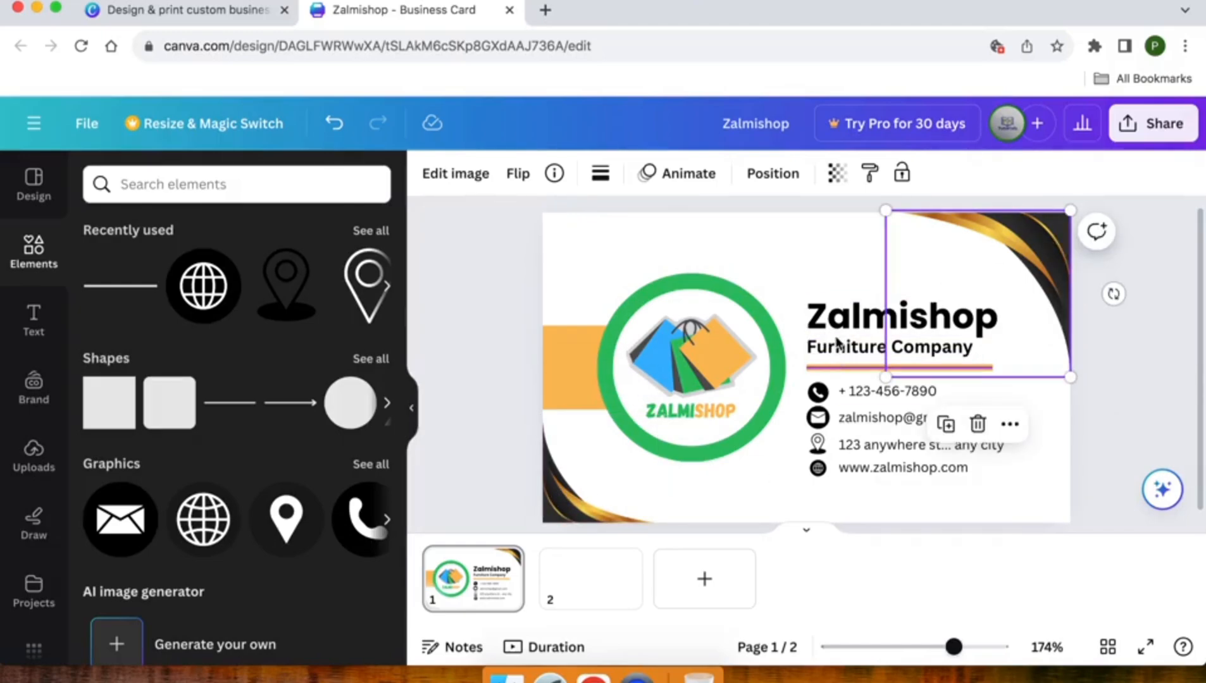
pyautogui.click(840, 302)
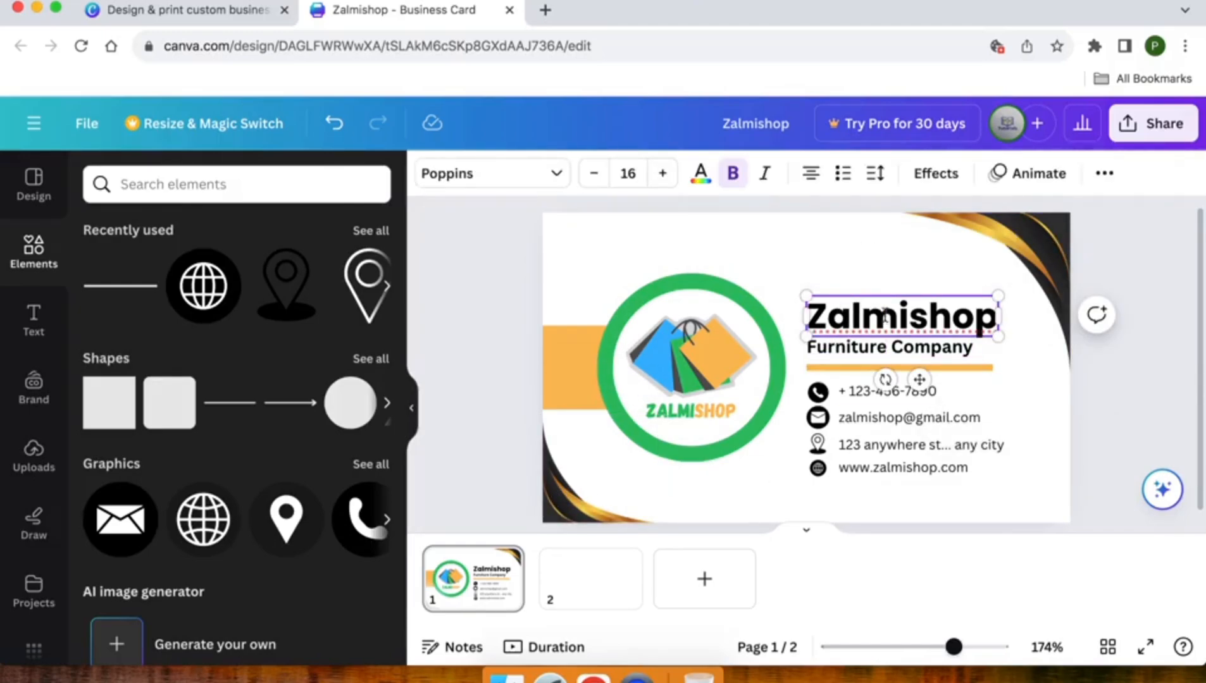
pyautogui.moveTo(907, 312); pyautogui.dragTo(807, 314)
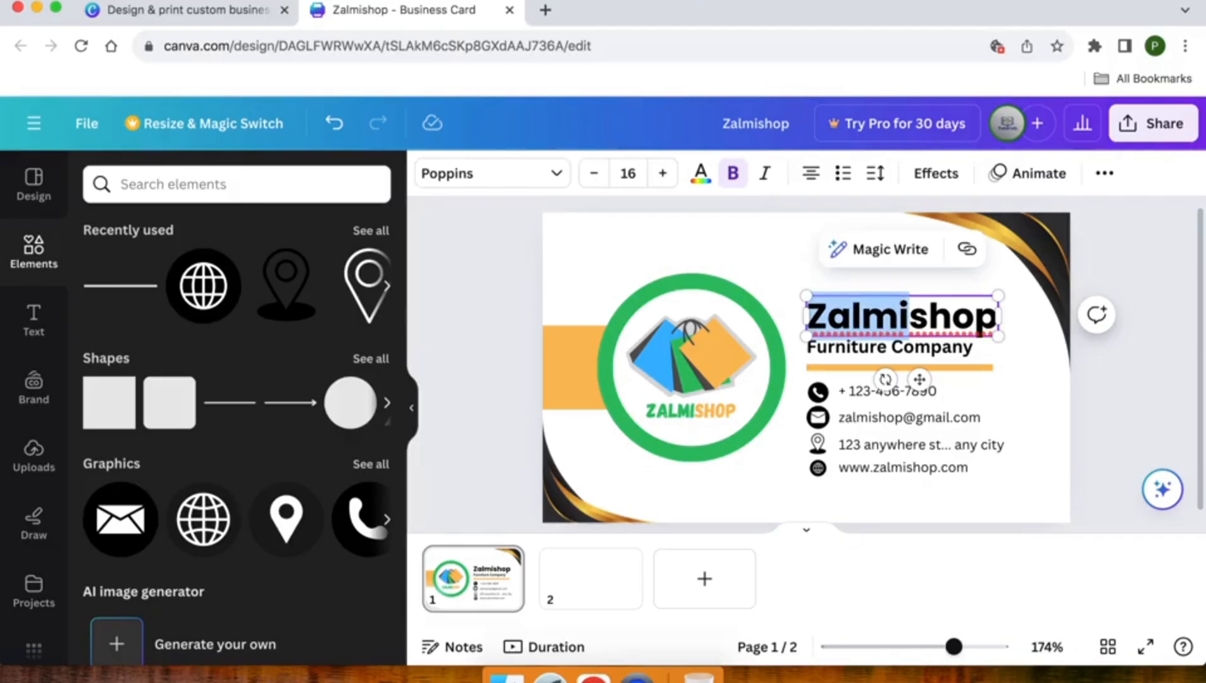
pyautogui.click(700, 170)
pyautogui.click(210, 288)
pyautogui.click(909, 316)
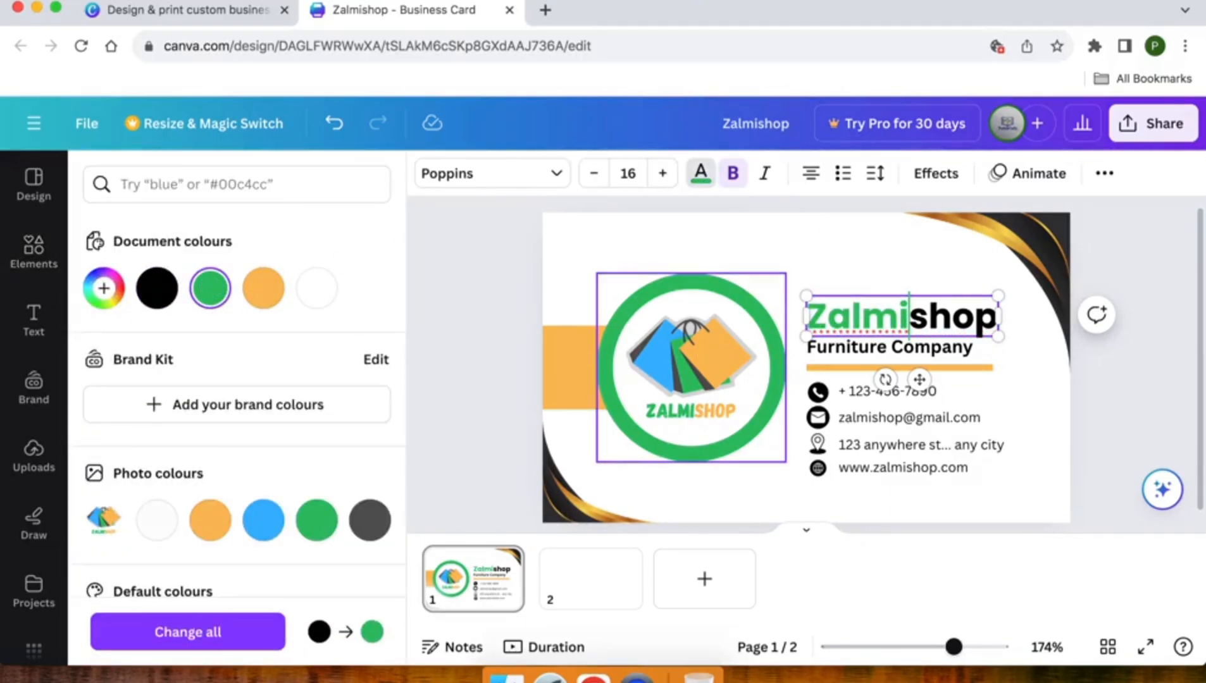
pyautogui.moveTo(910, 316); pyautogui.dragTo(995, 317)
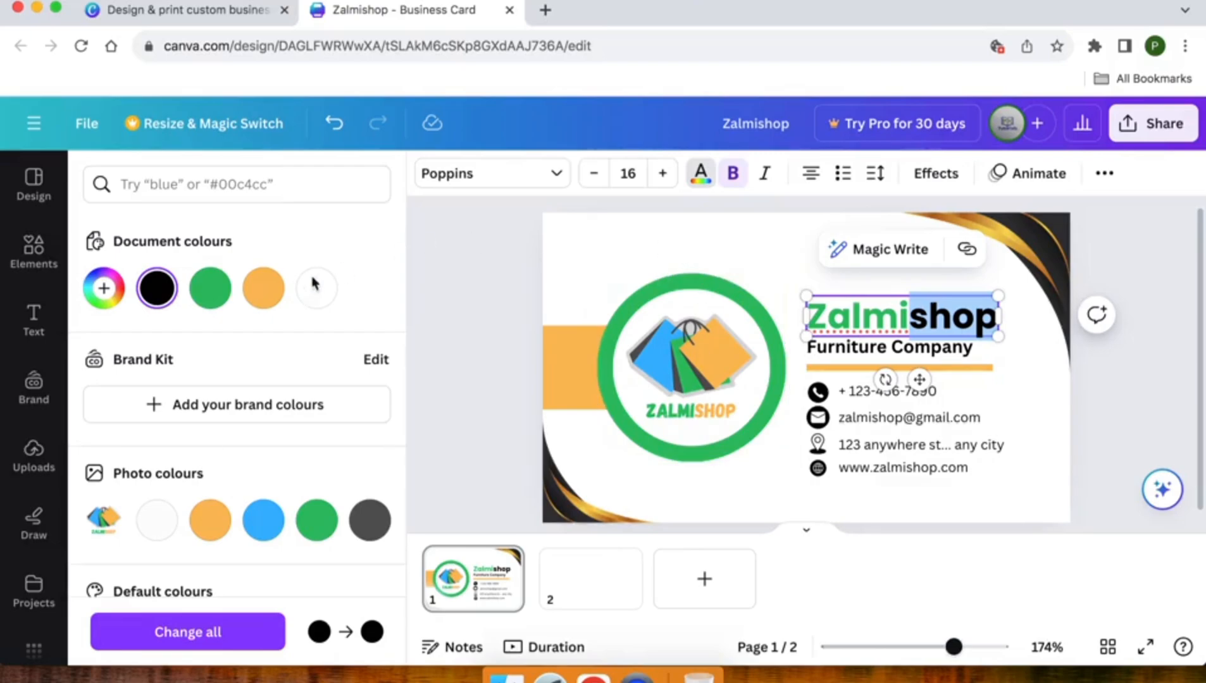
pyautogui.click(259, 291)
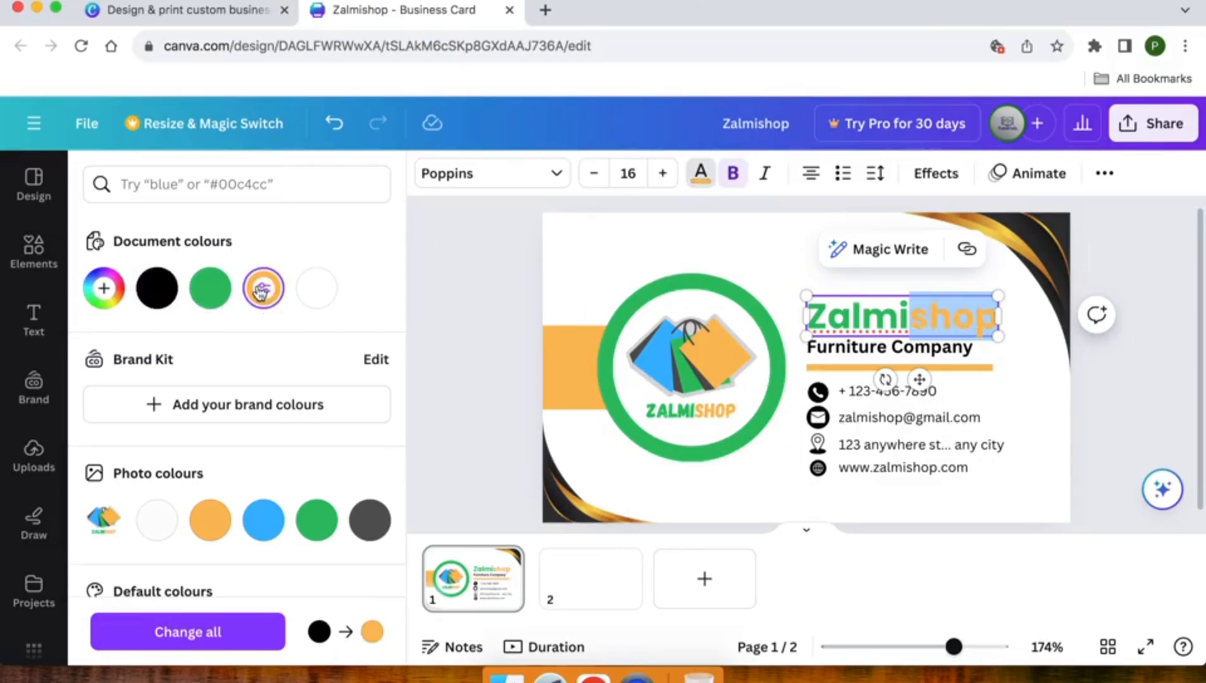
pyautogui.click(468, 336)
pyautogui.click(469, 335)
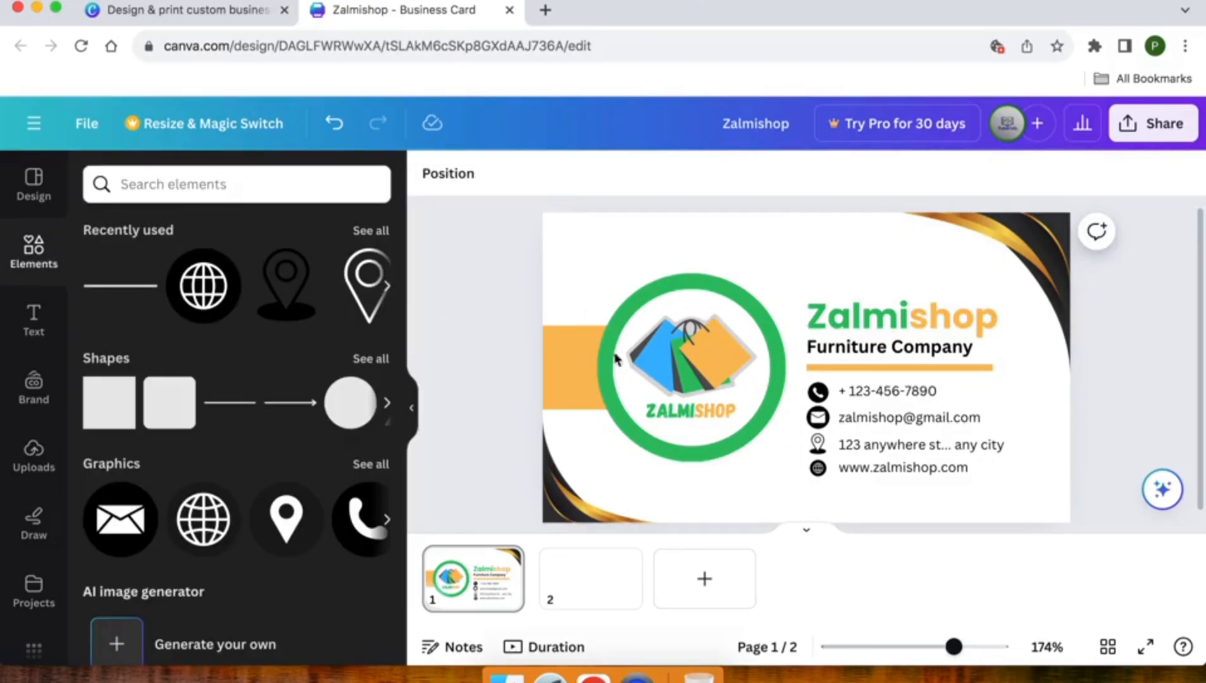
# Recolour the divider line blue and switch to the blank page 2
pyautogui.click(833, 368)
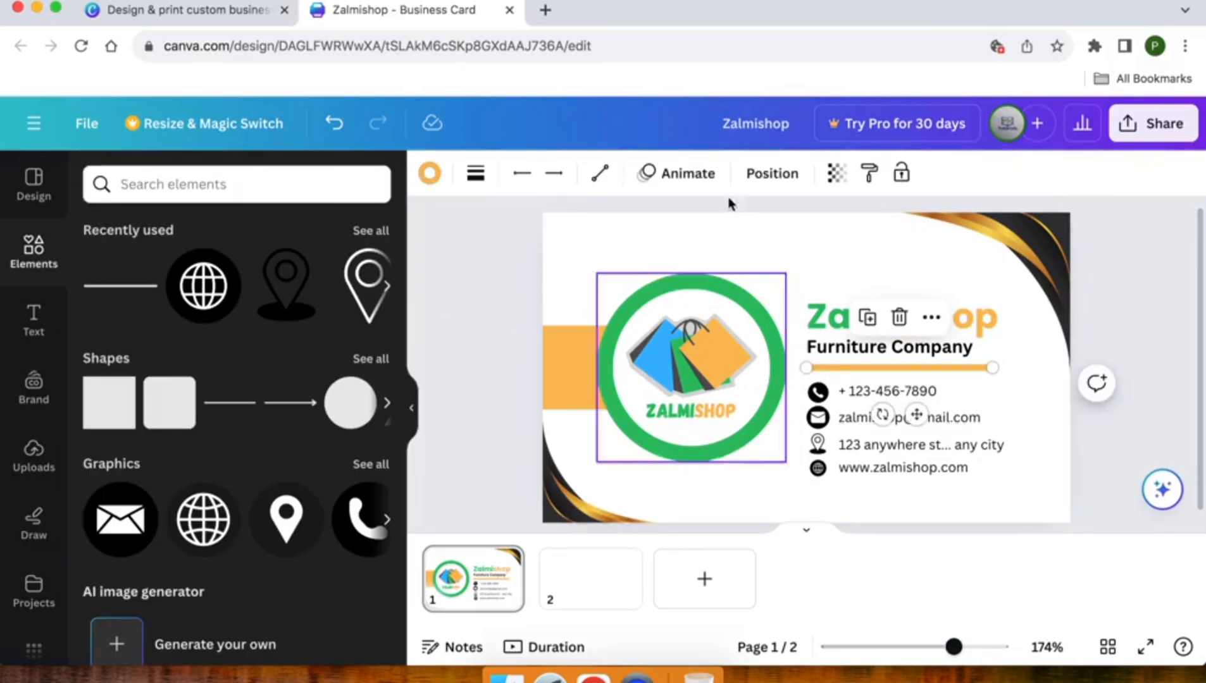
pyautogui.click(430, 173)
pyautogui.click(265, 527)
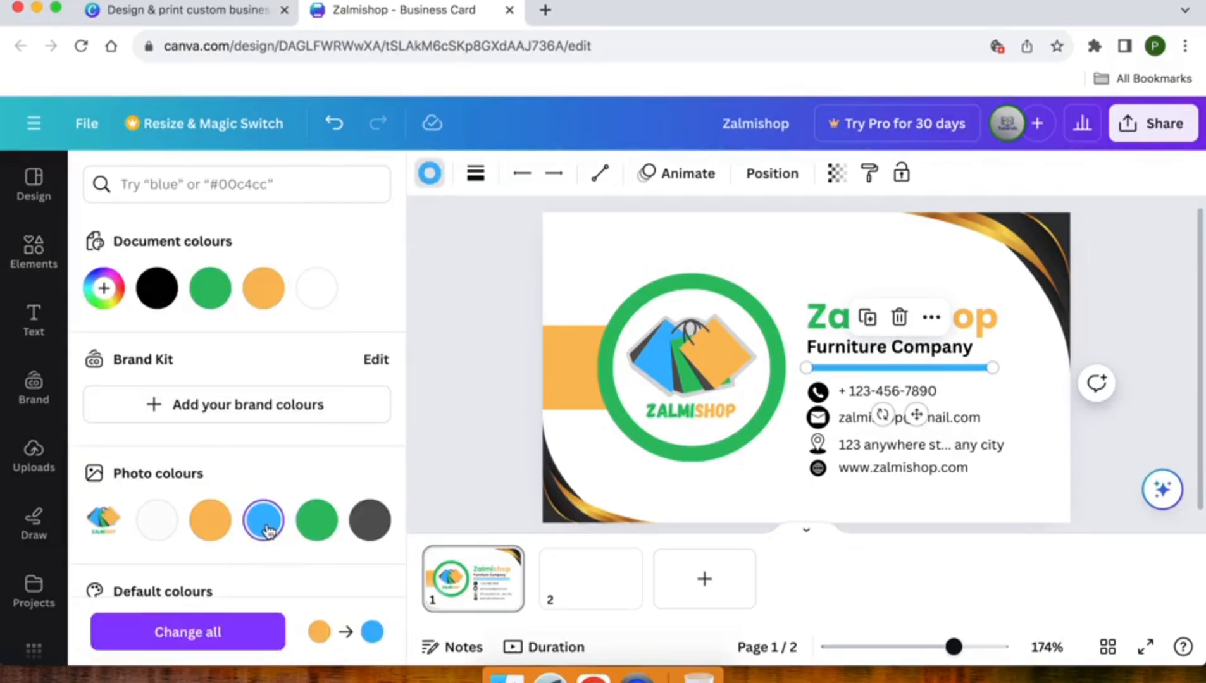
pyautogui.click(476, 372)
pyautogui.click(476, 371)
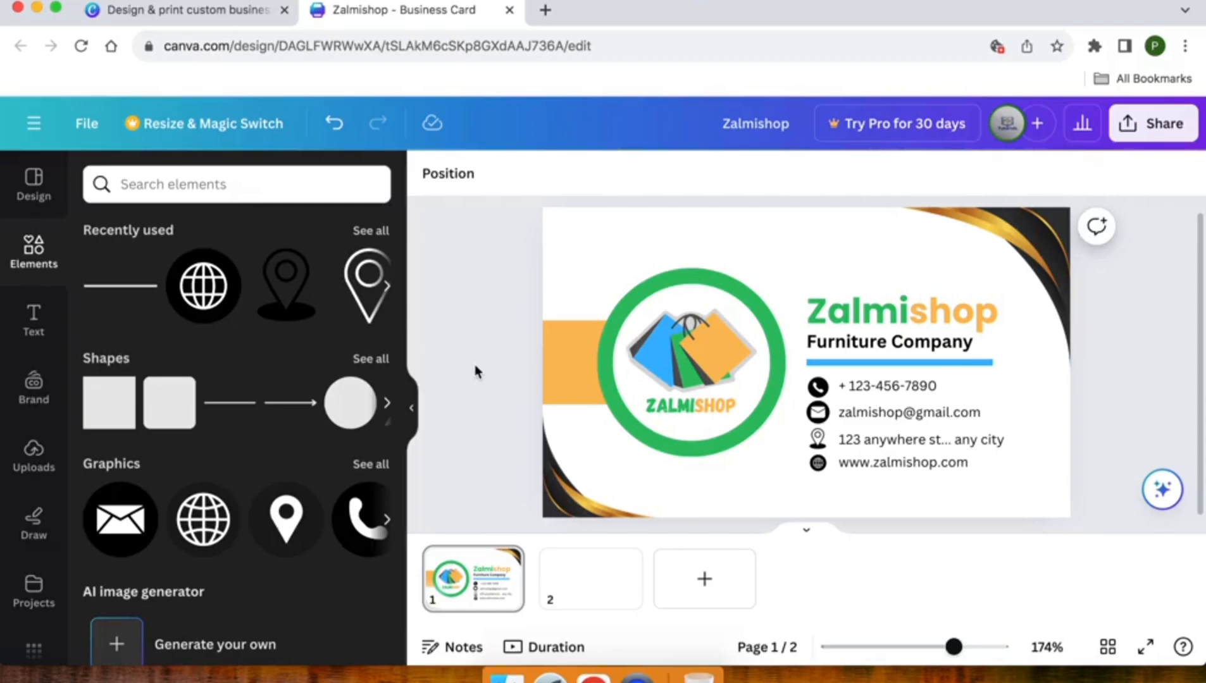
pyautogui.click(575, 585)
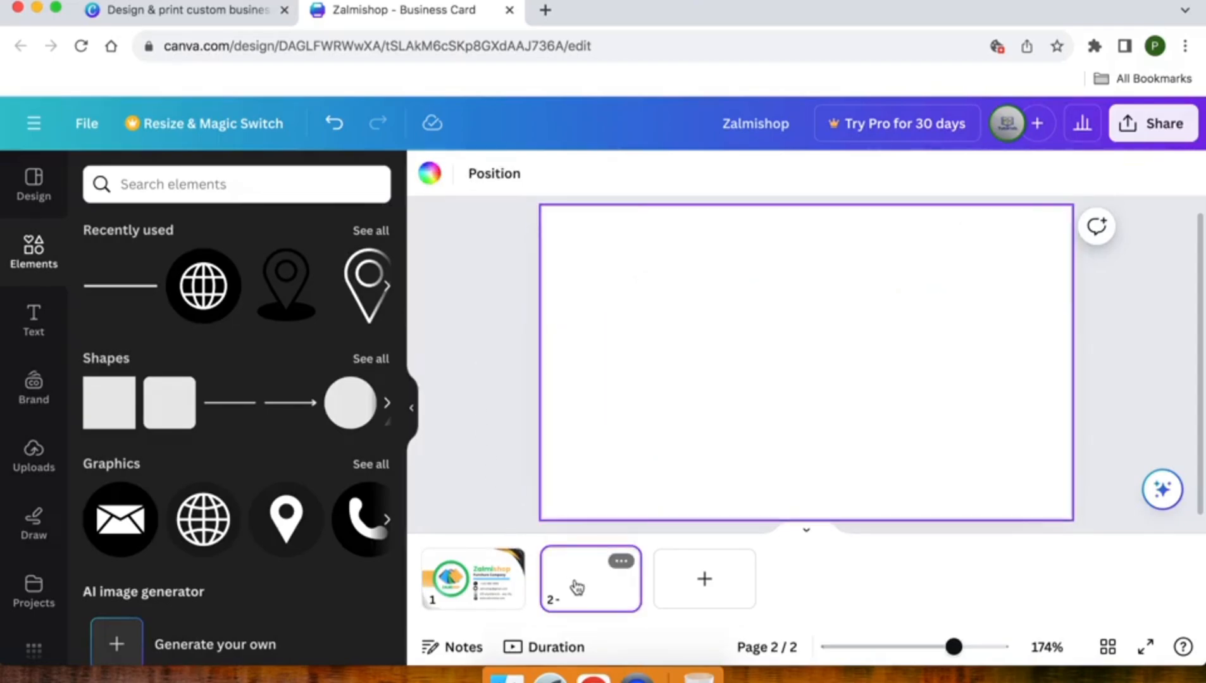
# Copy both corner graphics from page 1 and paste them onto page 2
pyautogui.click(459, 580)
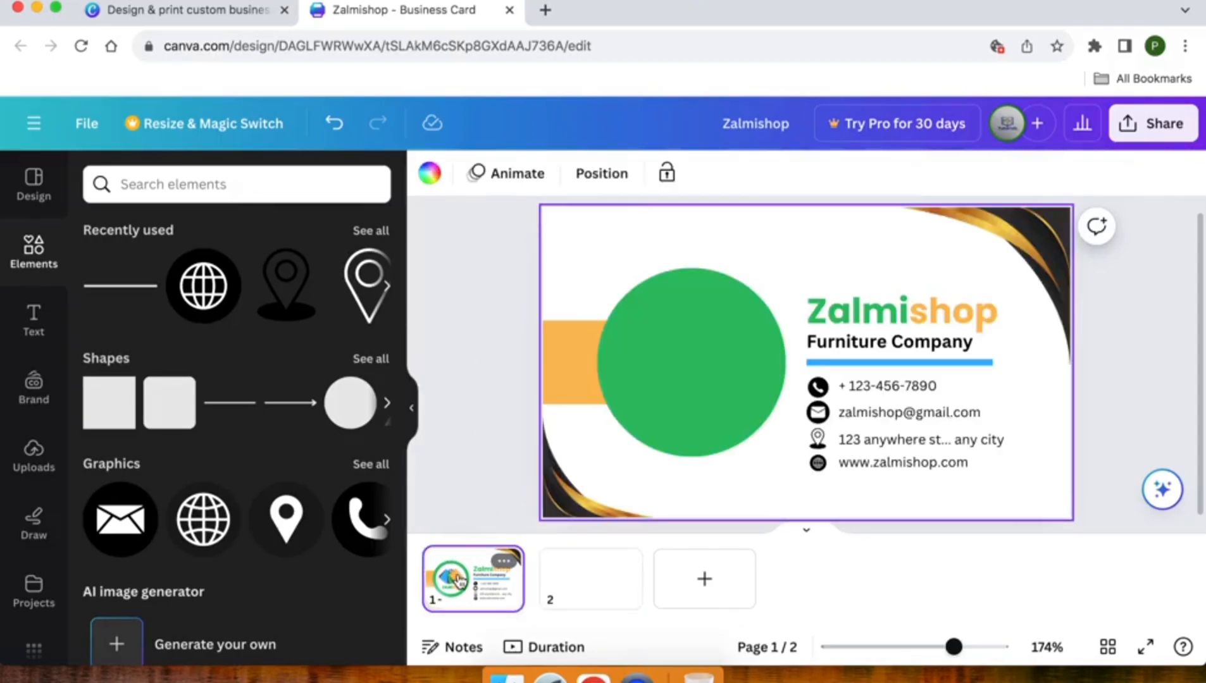
pyautogui.click(572, 489)
pyautogui.keyDown('shift'); pyautogui.click(1031, 235); pyautogui.keyUp('shift')
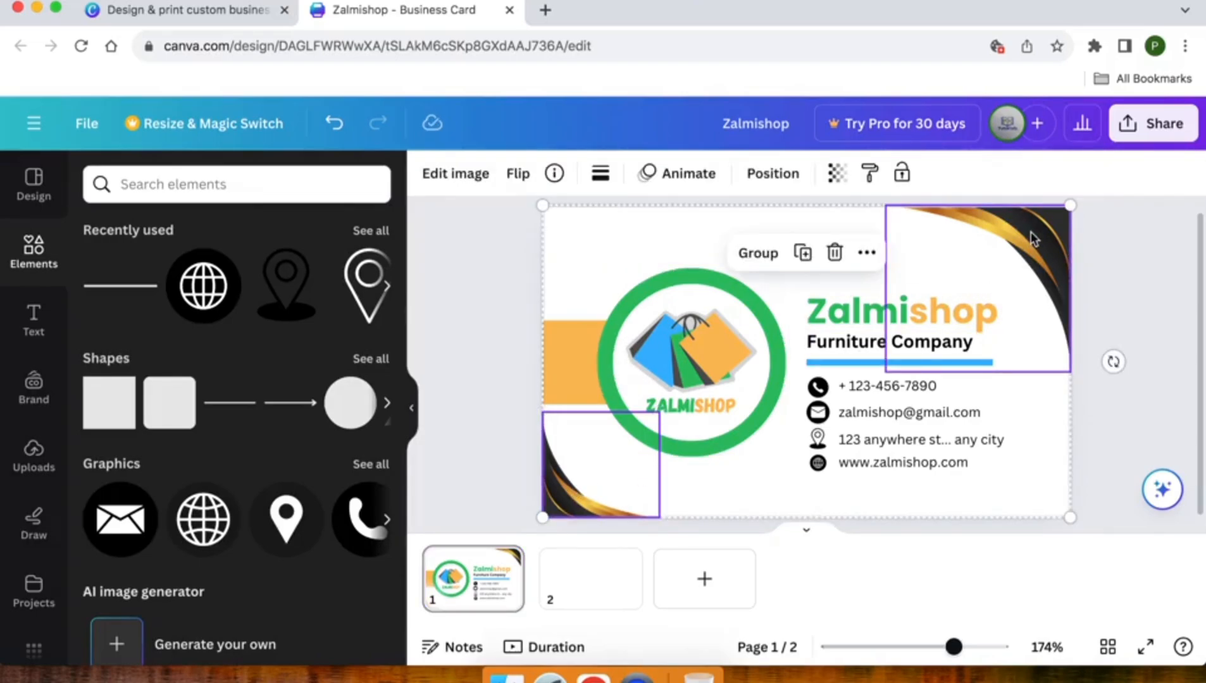
pyautogui.click(593, 570)
pyautogui.hotkey('ctrl', 'v')
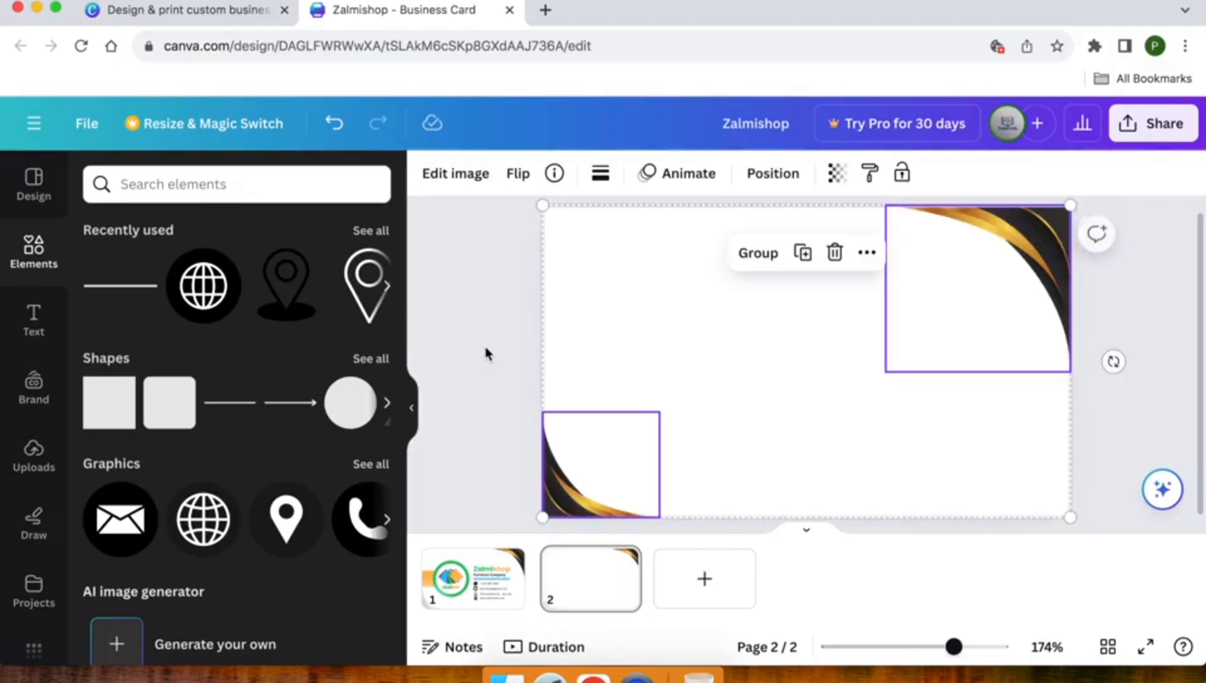
pyautogui.click(473, 324)
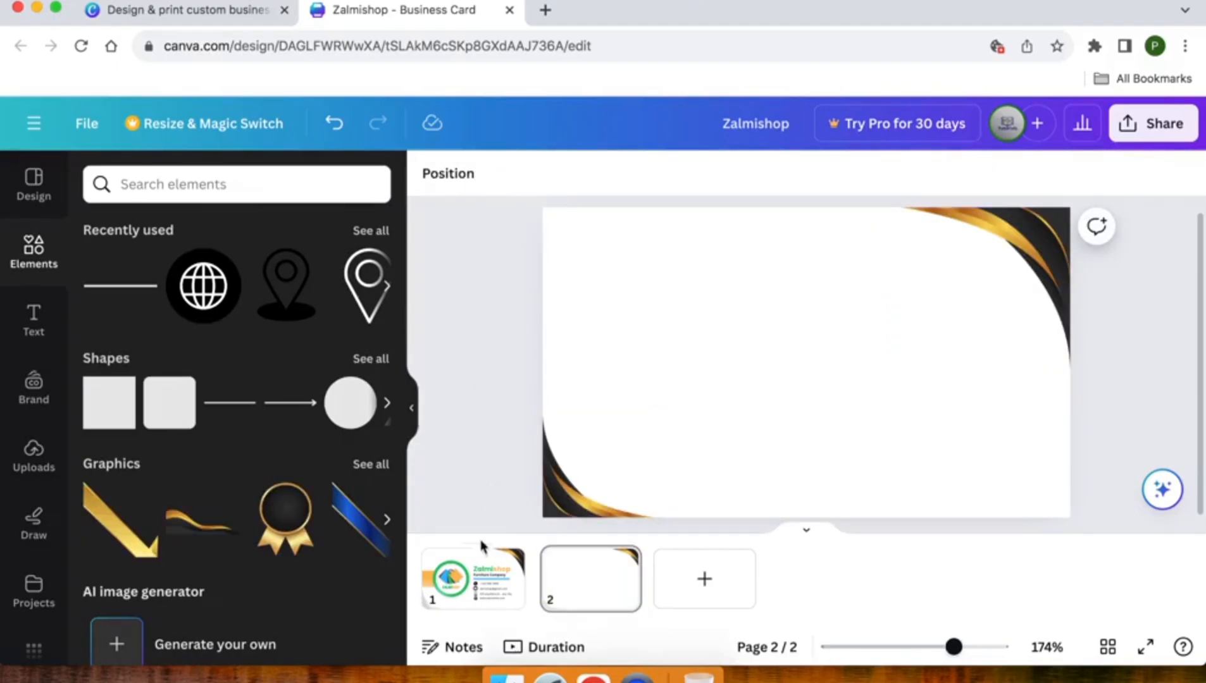
# Enlarge the top-right and bottom-left corner graphics on page 2
pyautogui.click(487, 563)
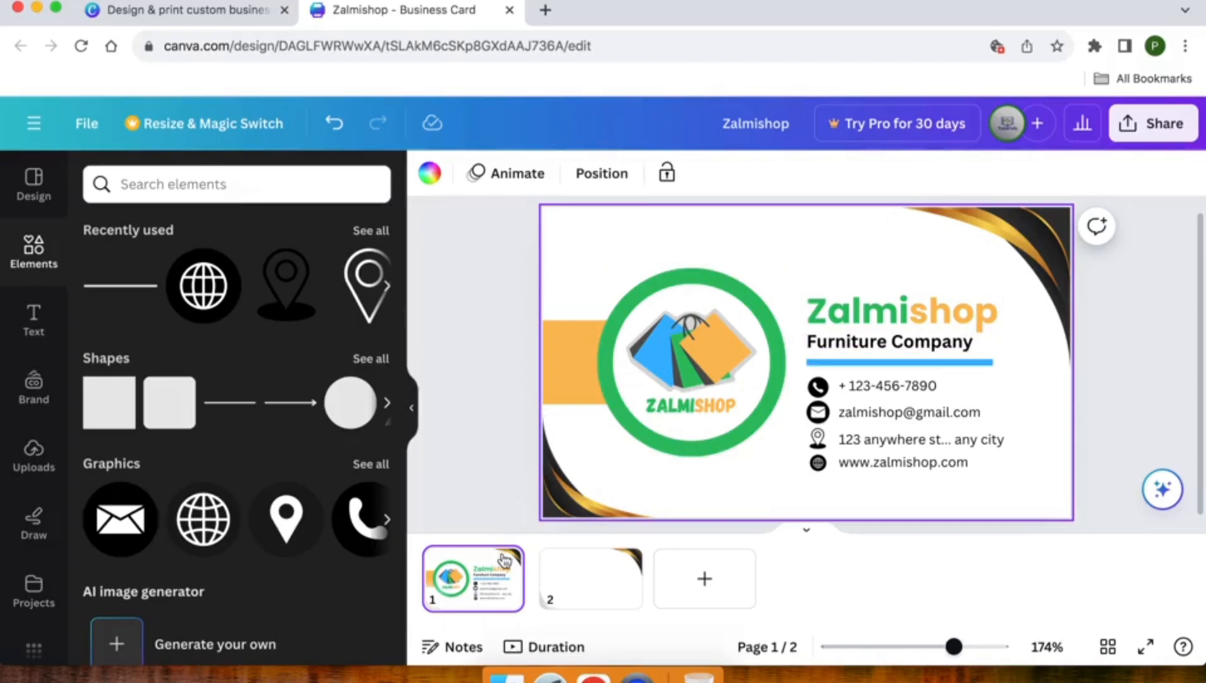
pyautogui.click(593, 577)
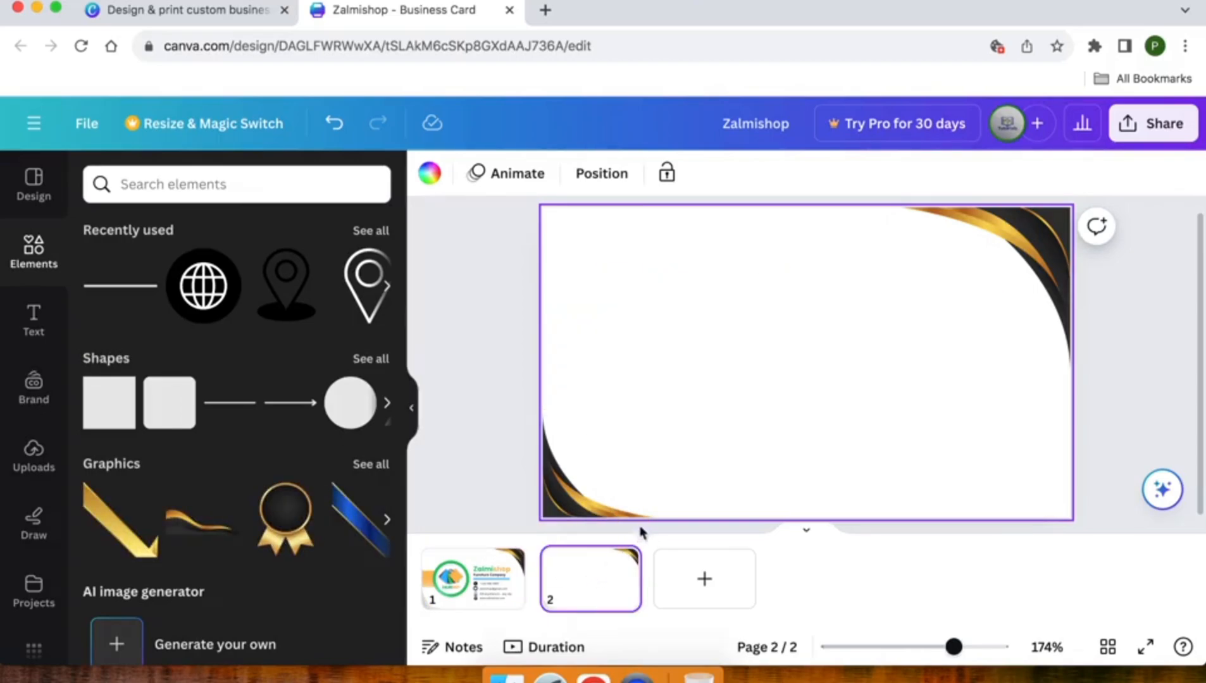
pyautogui.click(992, 283)
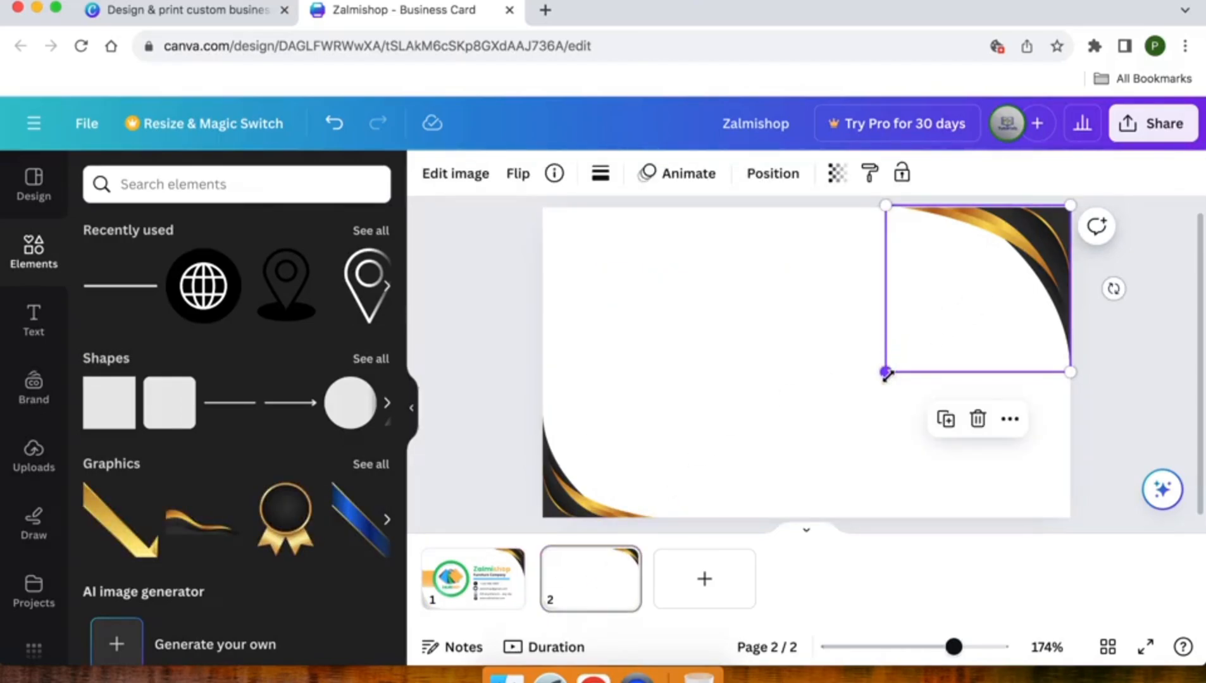
pyautogui.moveTo(886, 372); pyautogui.dragTo(821, 387)
pyautogui.click(545, 487)
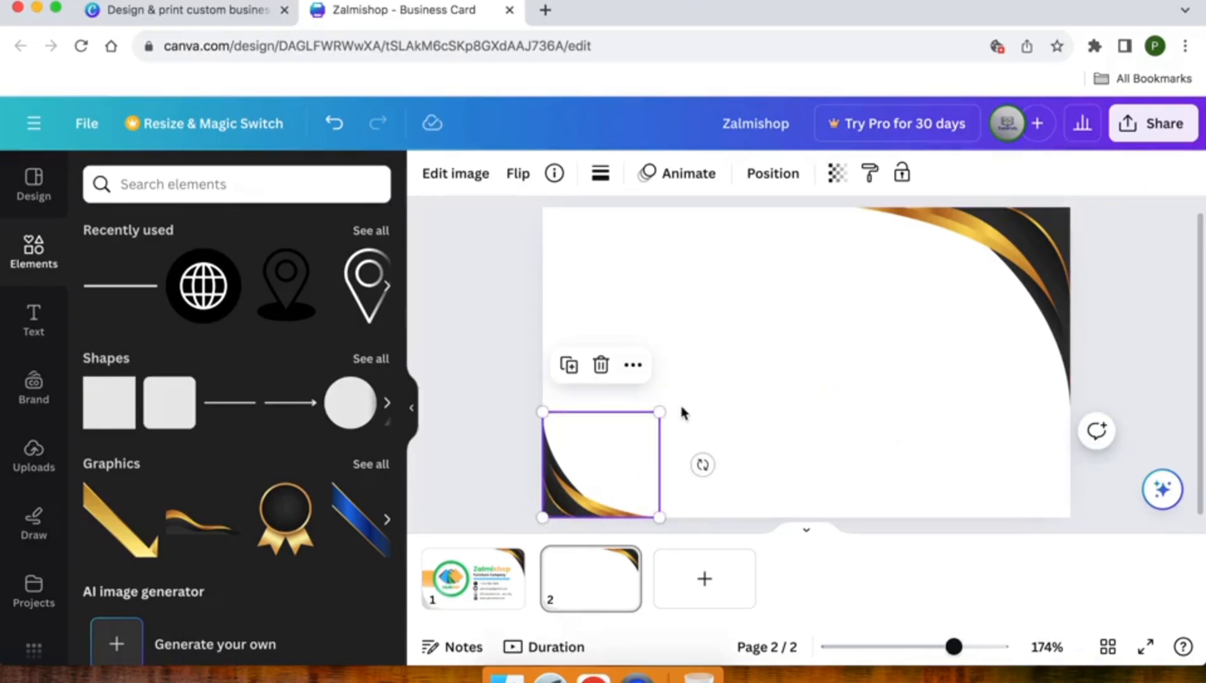
pyautogui.moveTo(660, 412); pyautogui.dragTo(695, 383)
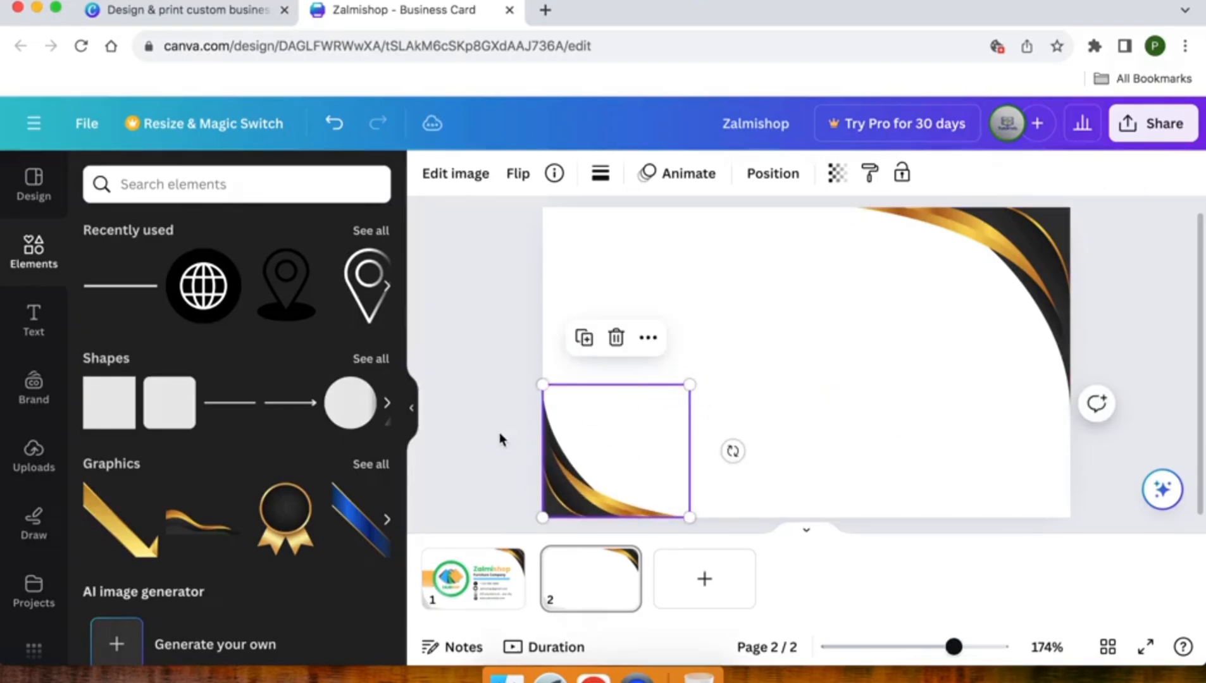
pyautogui.click(500, 436)
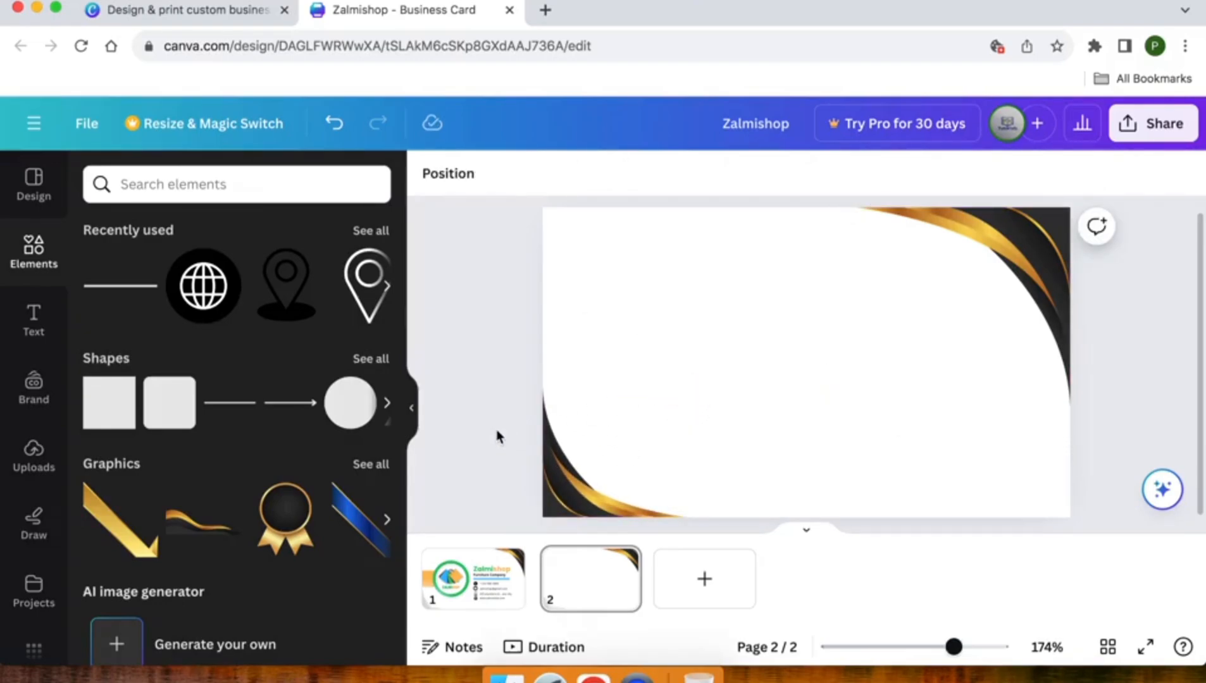
pyautogui.click(552, 499)
pyautogui.click(494, 485)
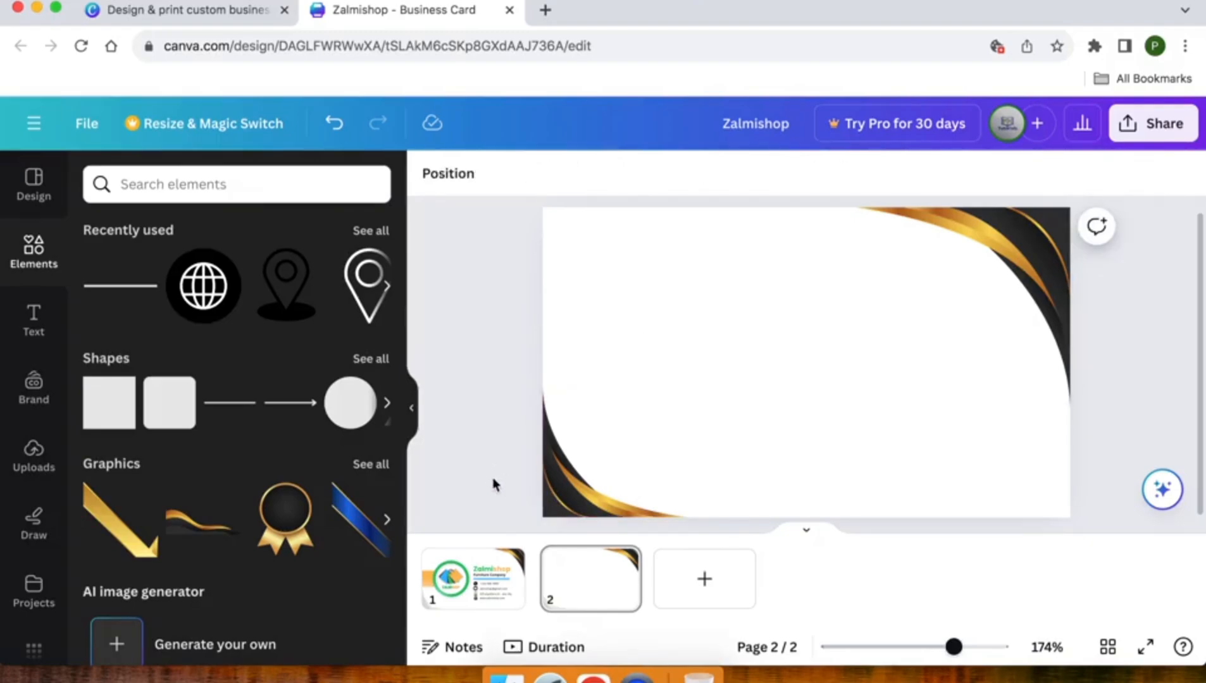
pyautogui.click(32, 319)
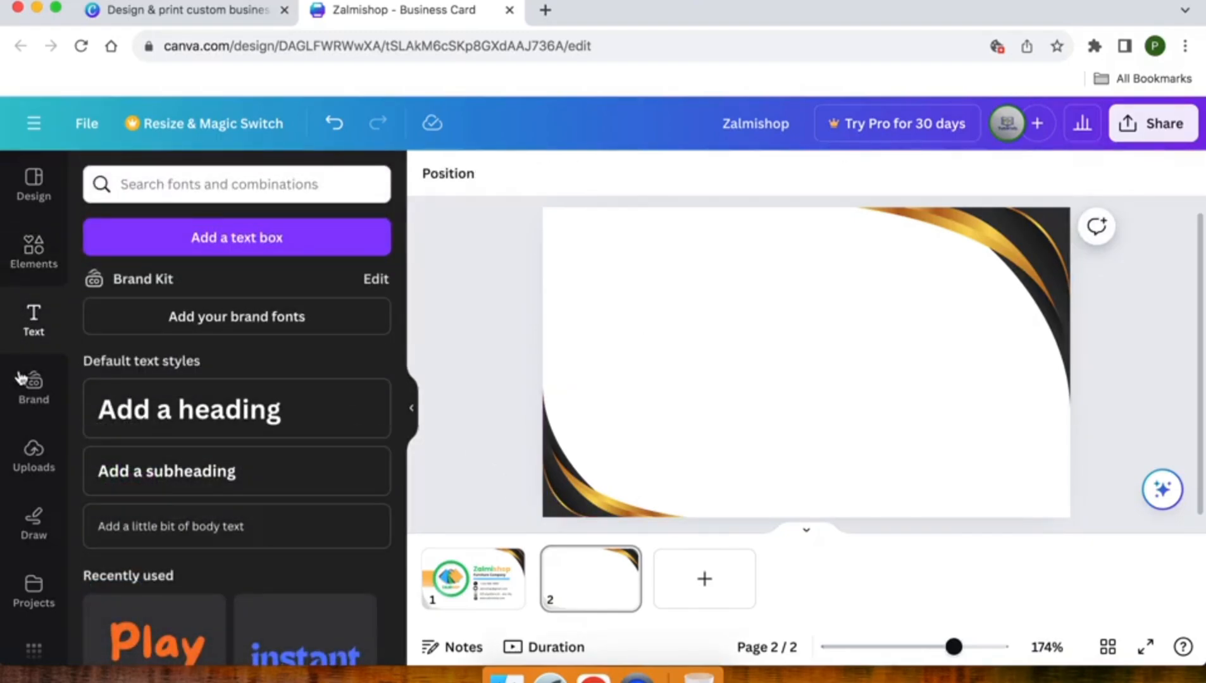
# Place the uploaded ZALMISHOP logo on page 2, enlarged and moved toward the centre
pyautogui.click(31, 459)
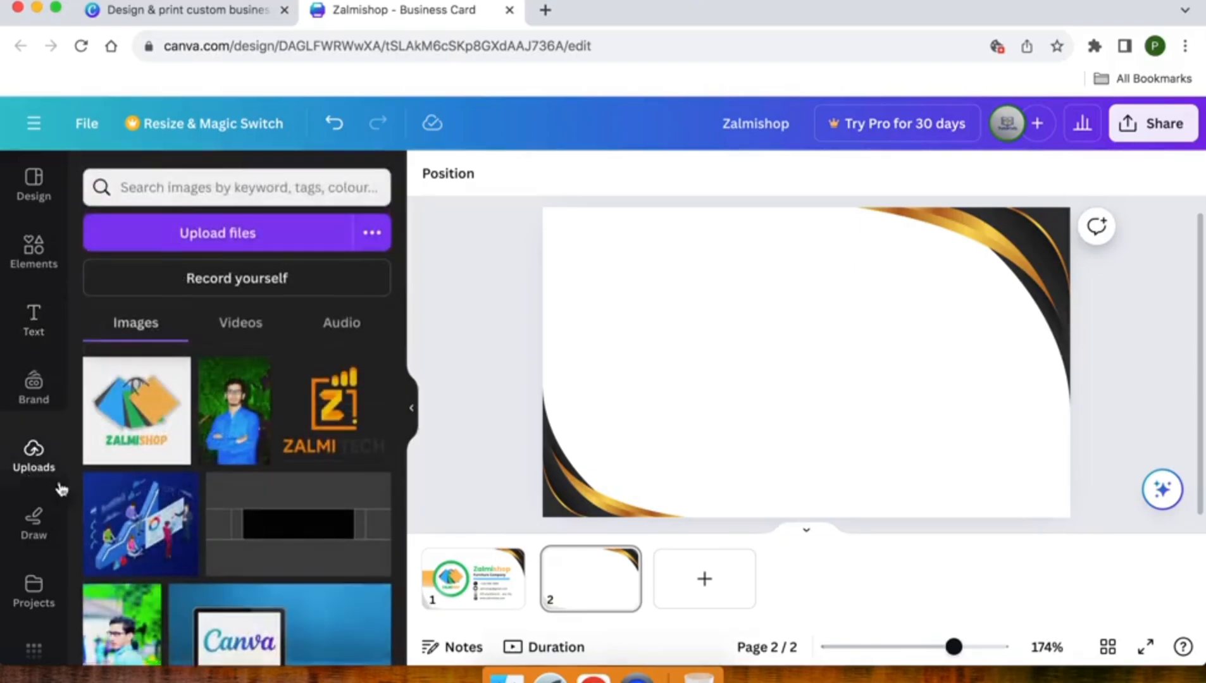
pyautogui.moveTo(135, 423); pyautogui.dragTo(767, 342)
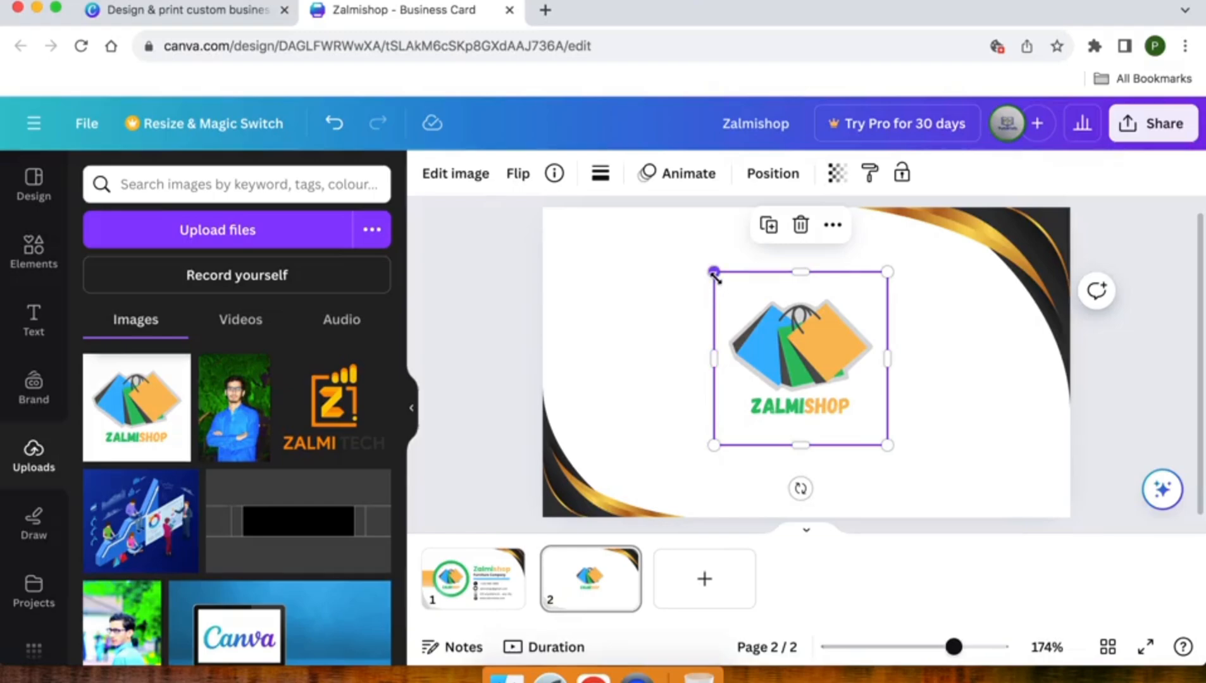
pyautogui.moveTo(713, 273); pyautogui.dragTo(664, 257)
pyautogui.moveTo(788, 306); pyautogui.dragTo(816, 307)
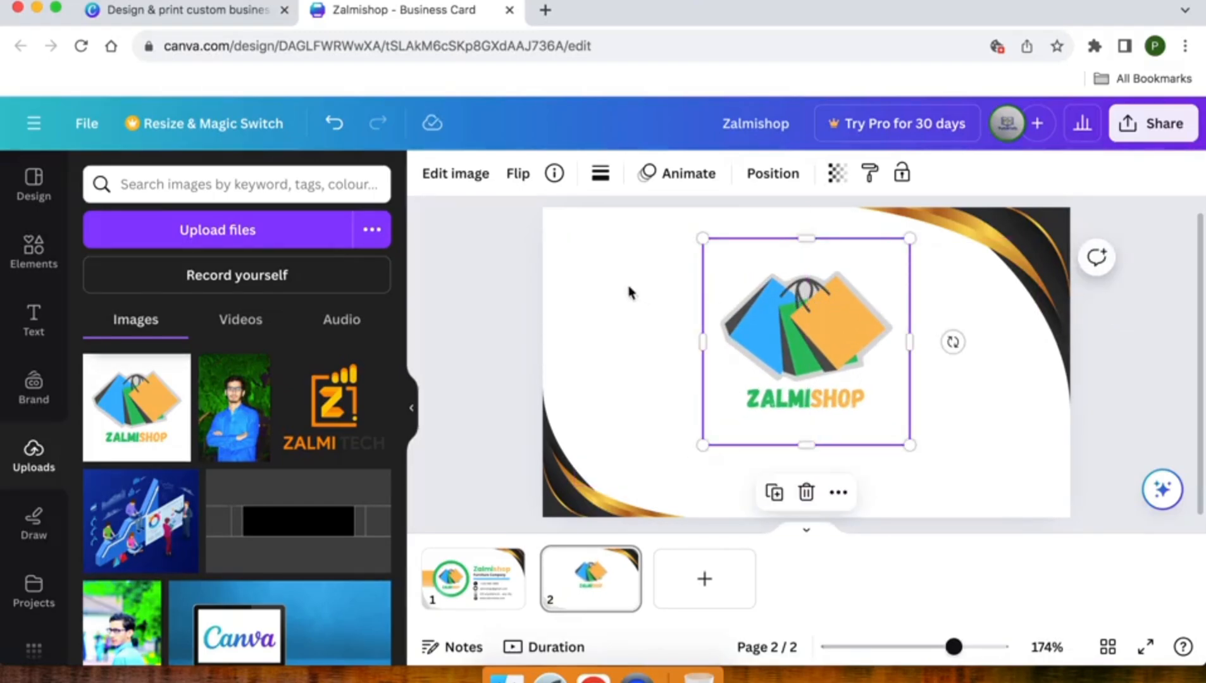
pyautogui.click(27, 334)
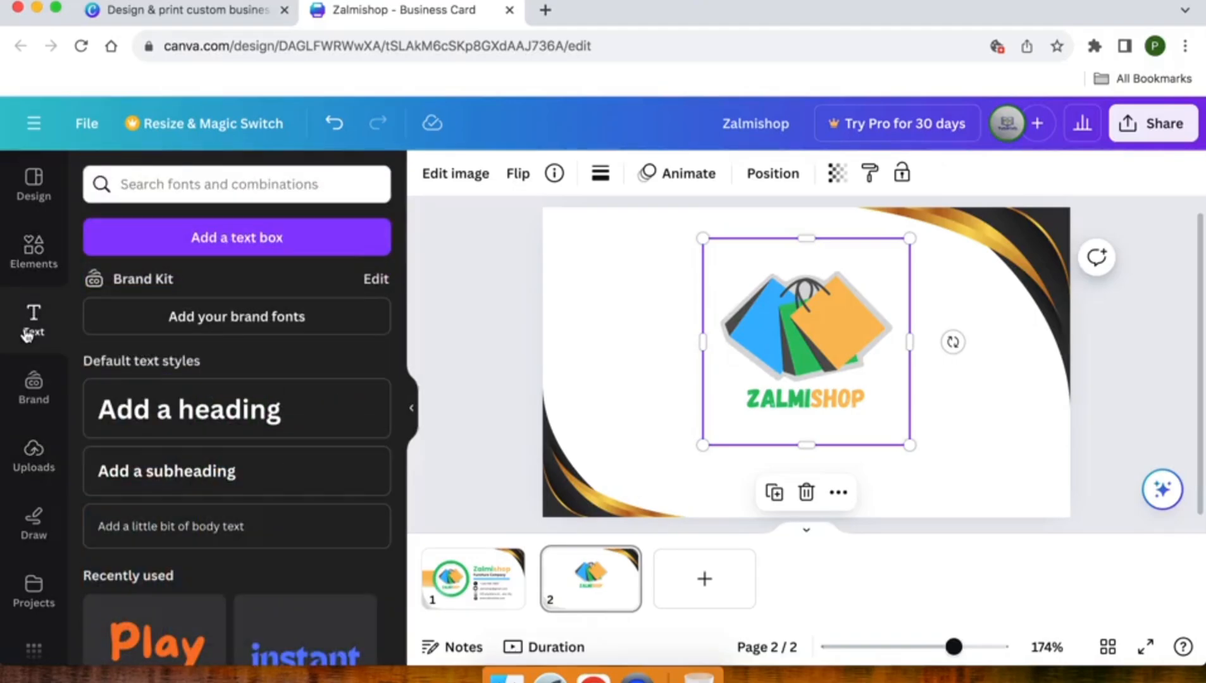
# Add a 'Furniture Comany' subheading and move it just beneath the ZALMISHOP logo
pyautogui.click(142, 479)
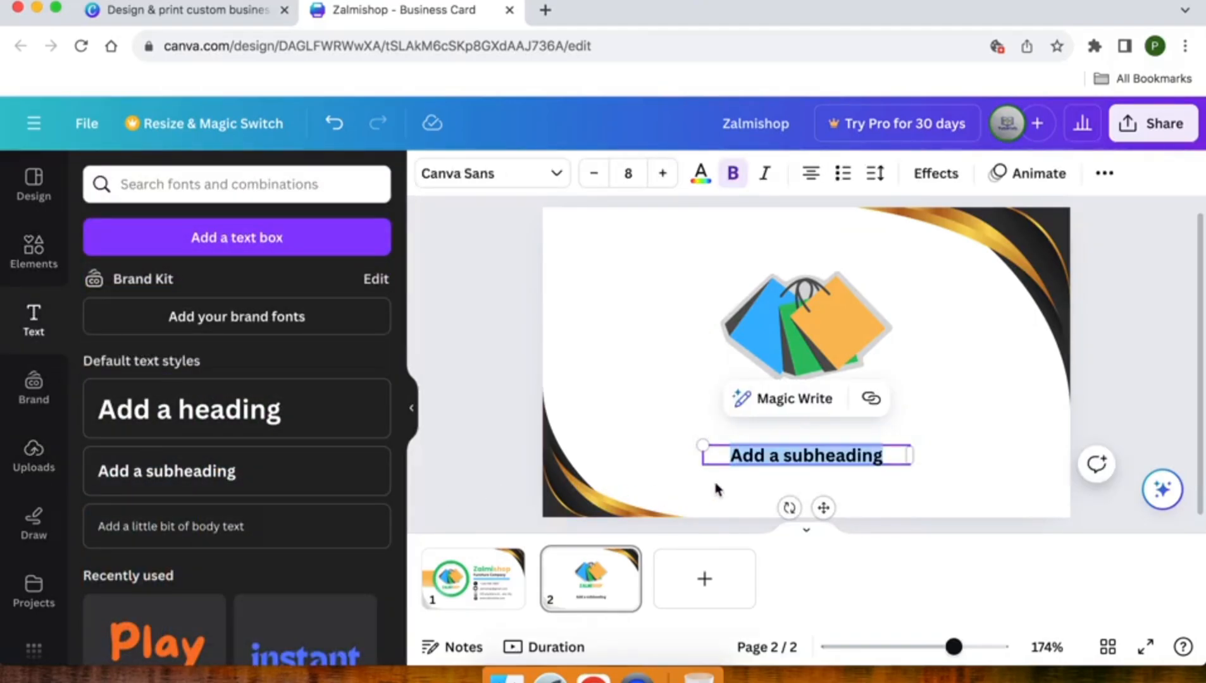
pyautogui.write('Furniture ')
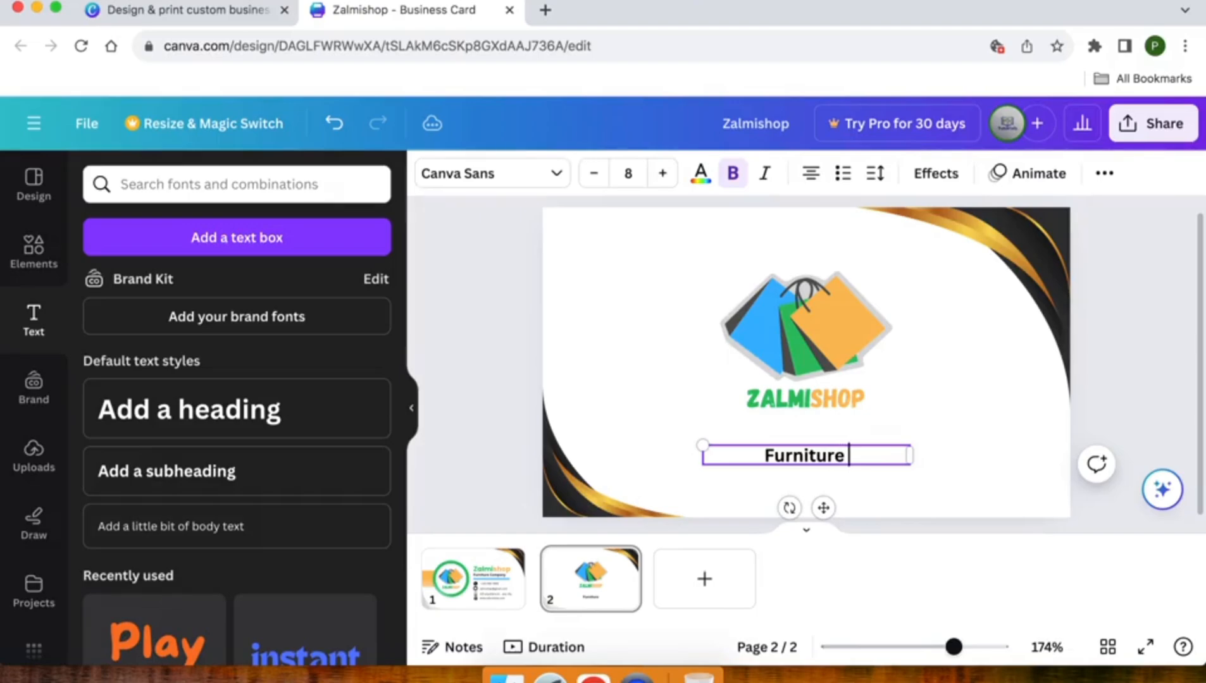
pyautogui.write('Comany')
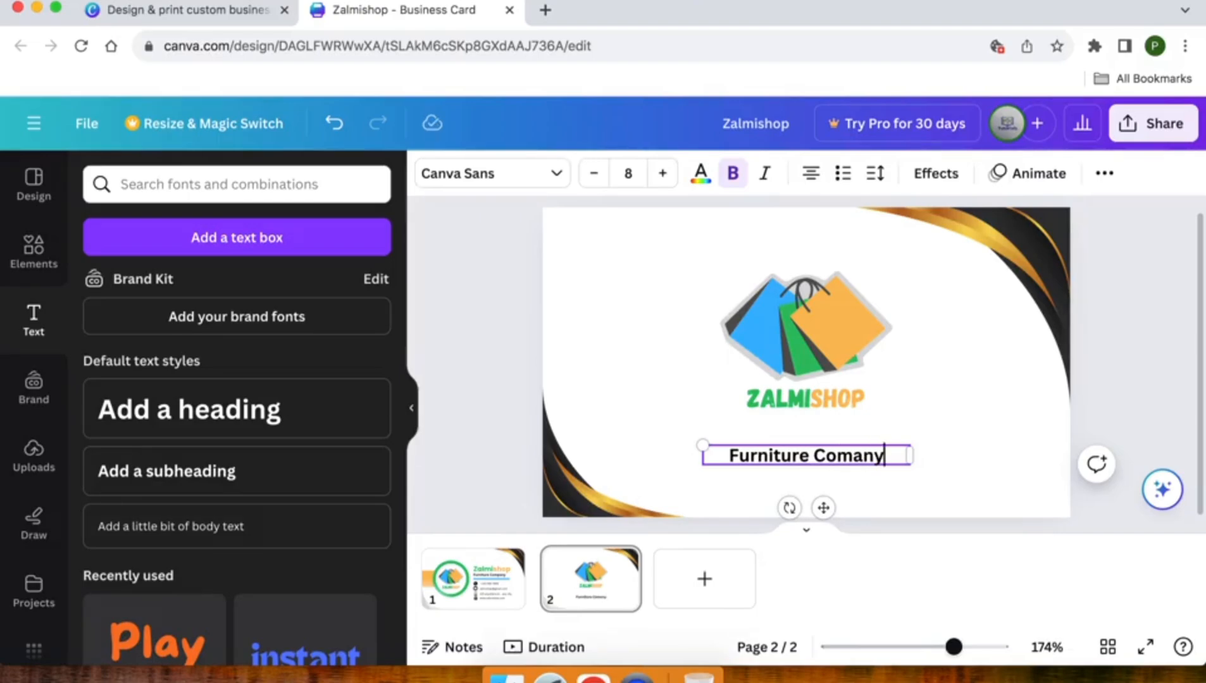
pyautogui.click(615, 446)
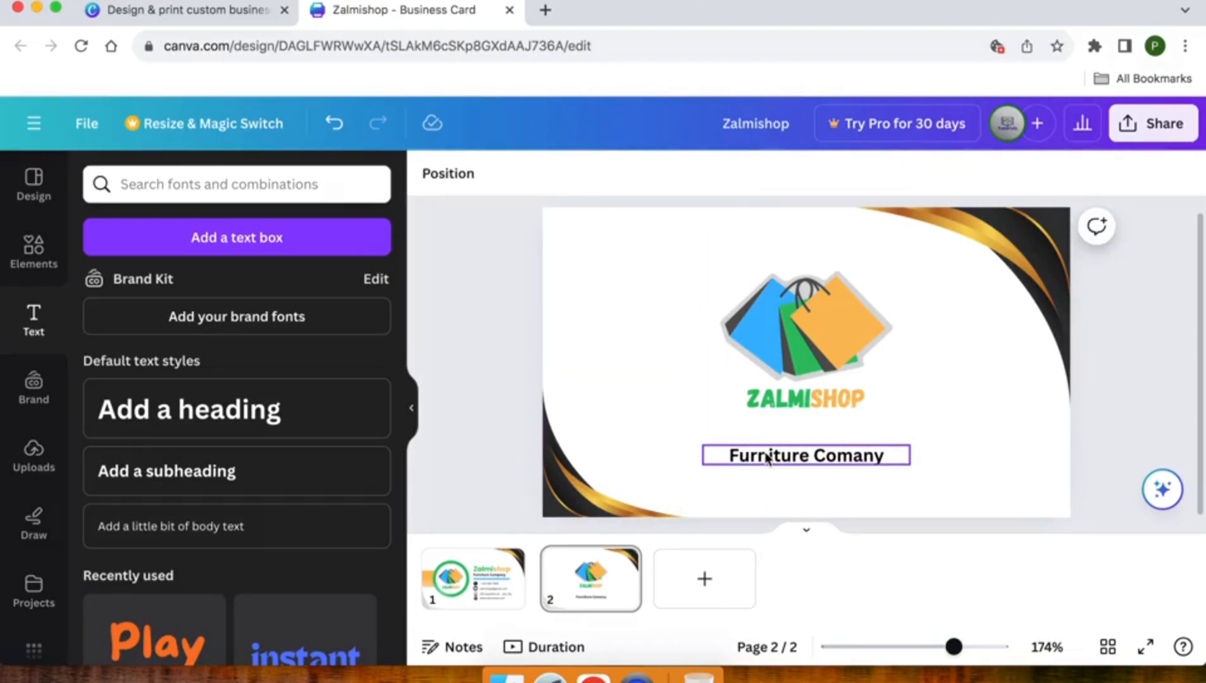
pyautogui.click(799, 457)
pyautogui.moveTo(799, 456); pyautogui.dragTo(800, 428)
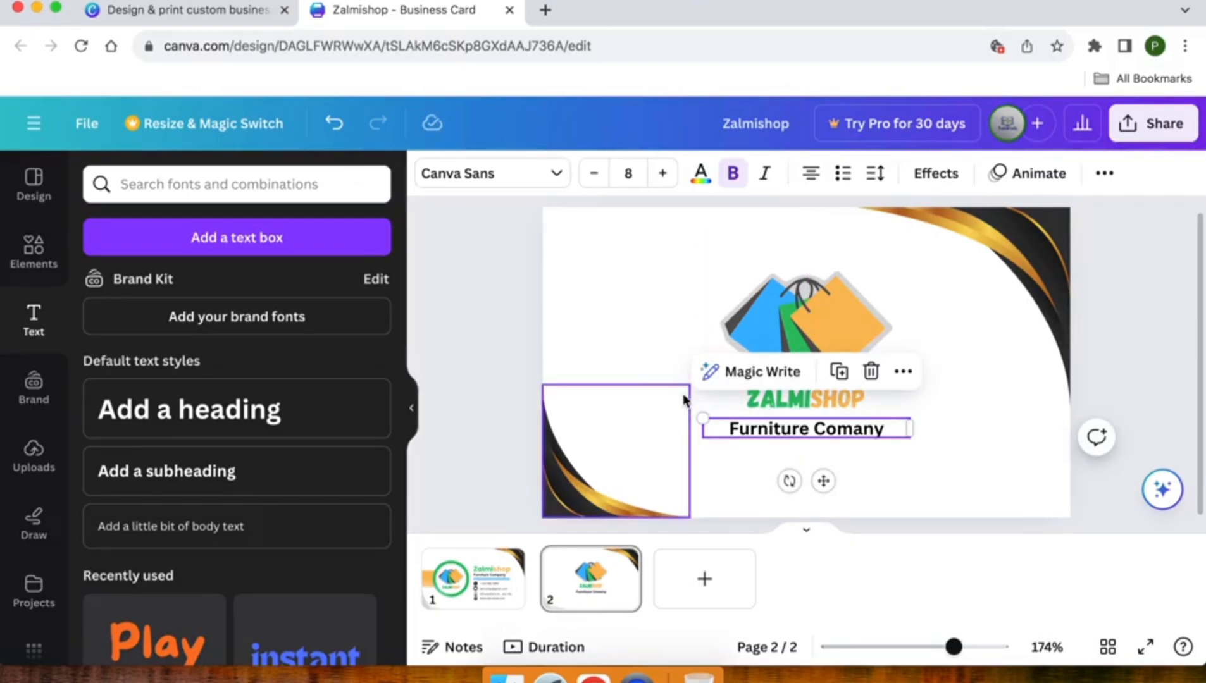
# Group the ZALMISHOP logo with the Furniture Comany tagline
pyautogui.click(514, 344)
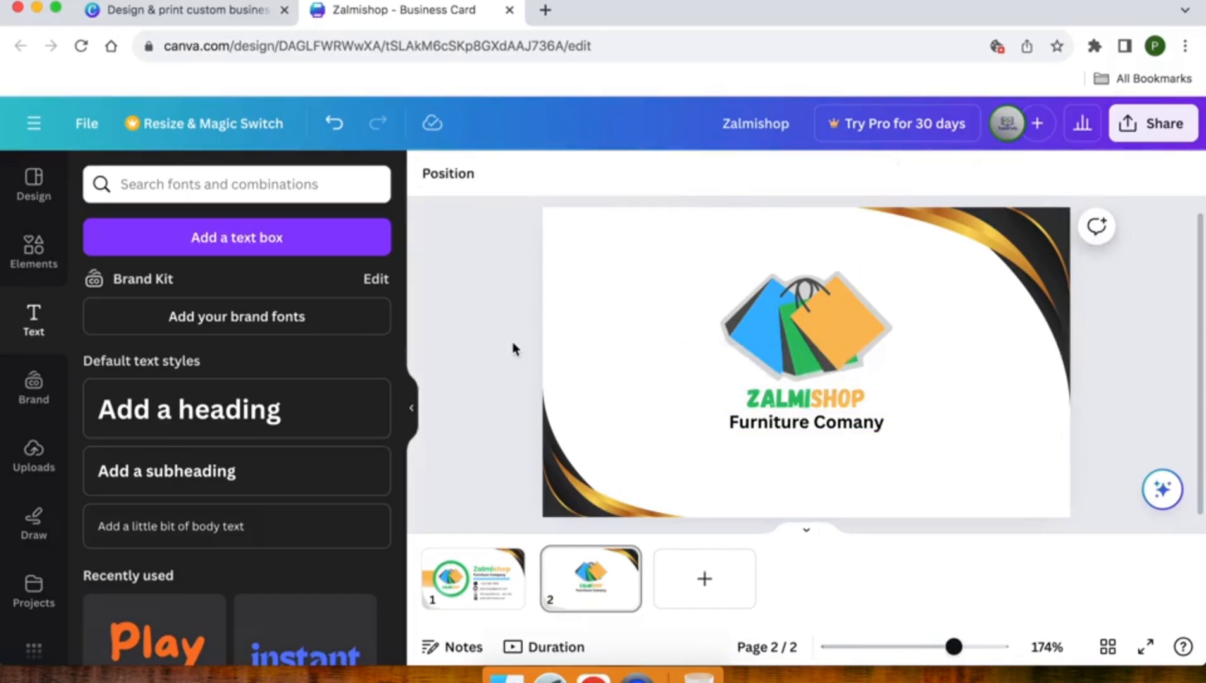
pyautogui.moveTo(674, 249); pyautogui.dragTo(925, 449)
pyautogui.click(897, 464)
pyautogui.click(813, 424)
pyautogui.keyDown('shift'); pyautogui.click(808, 406); pyautogui.keyUp('shift')
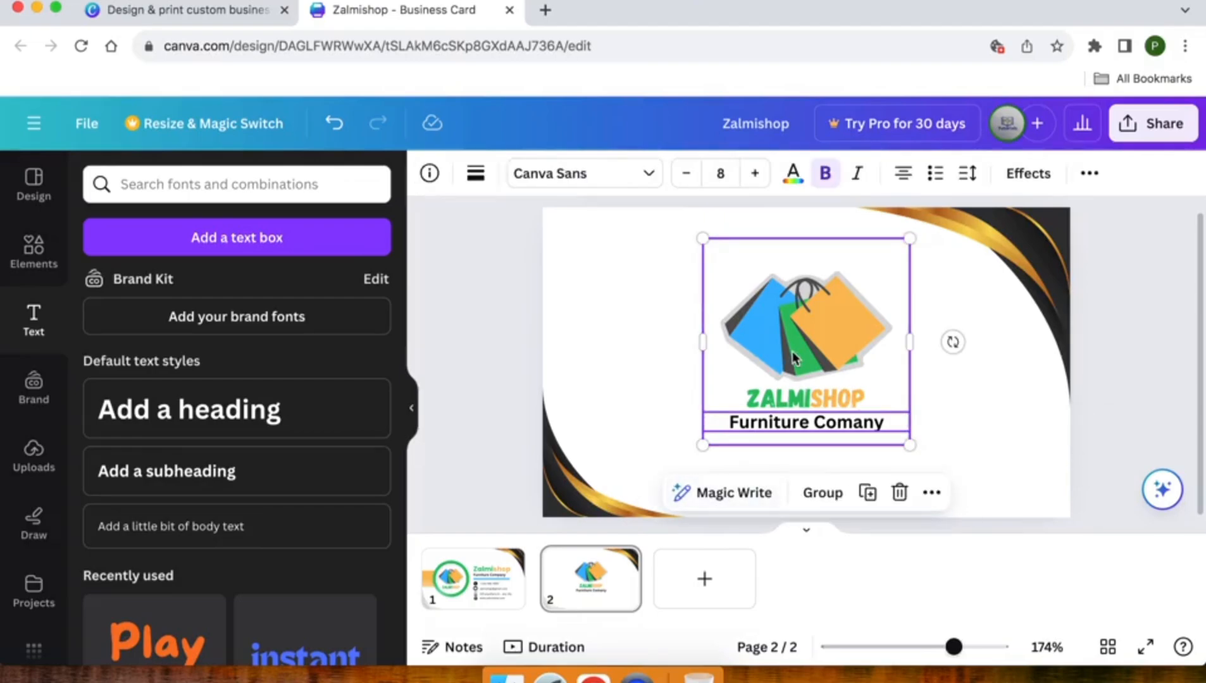
pyautogui.click(808, 496)
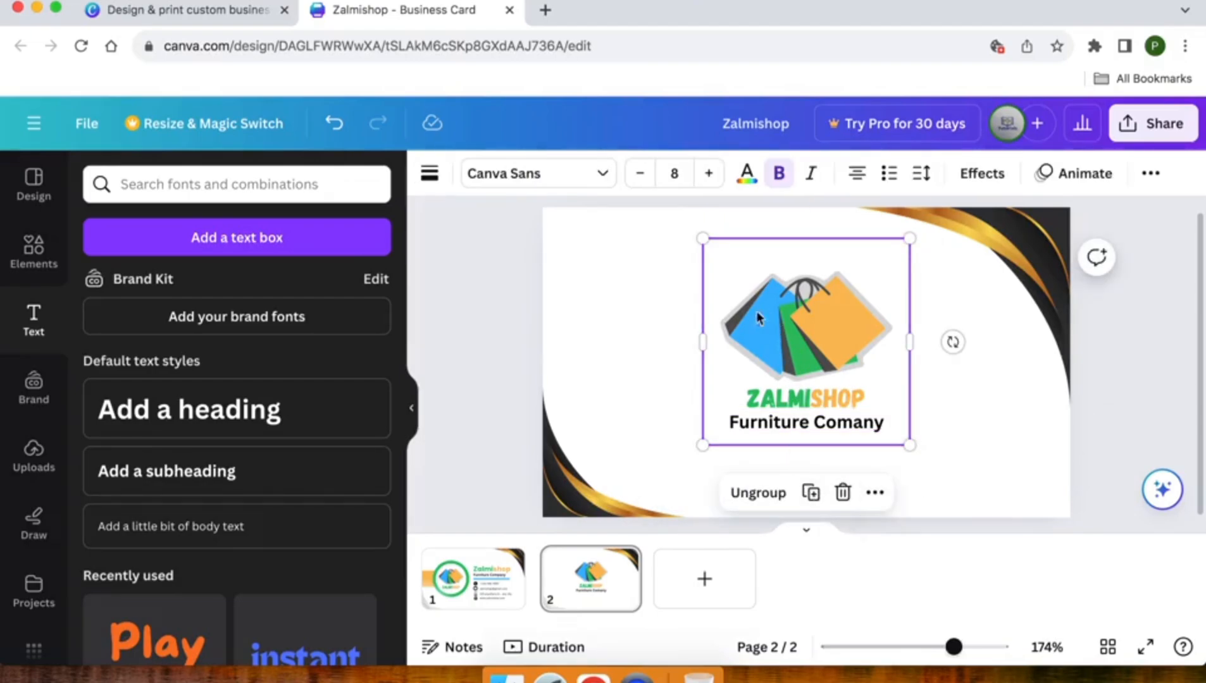
# Enlarge the logo-and-tagline group and centre it vertically and horizontally on the page
pyautogui.moveTo(704, 445); pyautogui.dragTo(628, 463)
pyautogui.moveTo(759, 362); pyautogui.dragTo(773, 358)
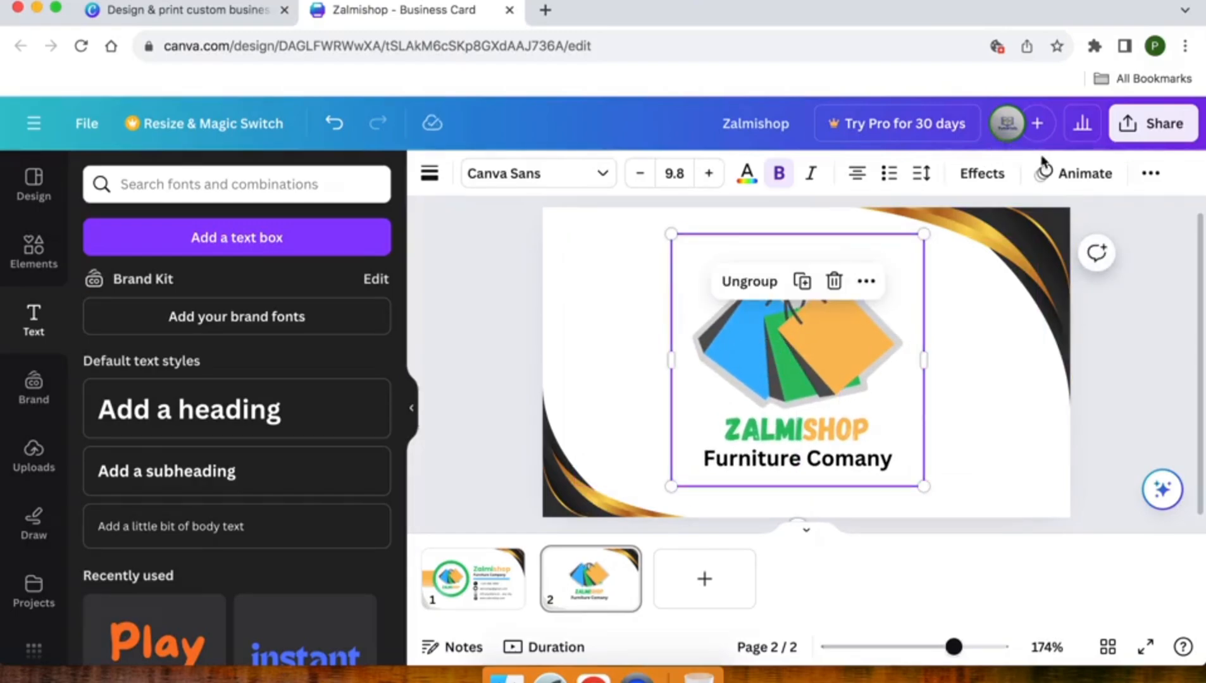
pyautogui.click(1151, 175)
pyautogui.click(1025, 218)
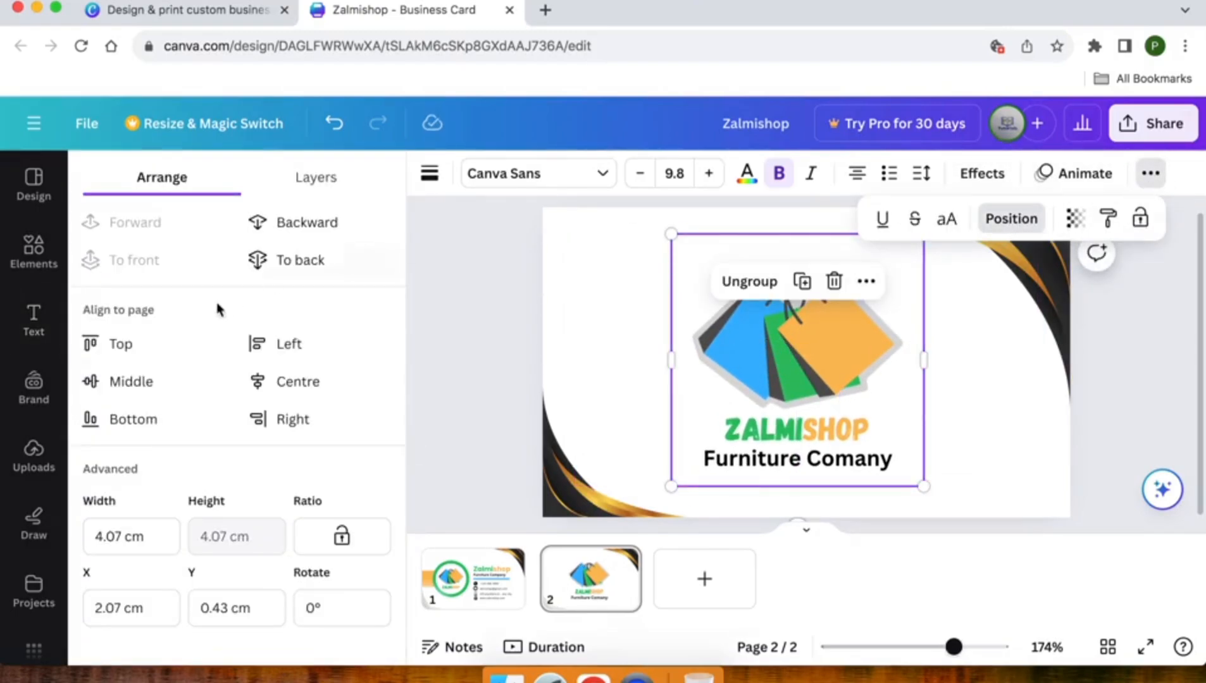
pyautogui.click(170, 379)
pyautogui.click(279, 382)
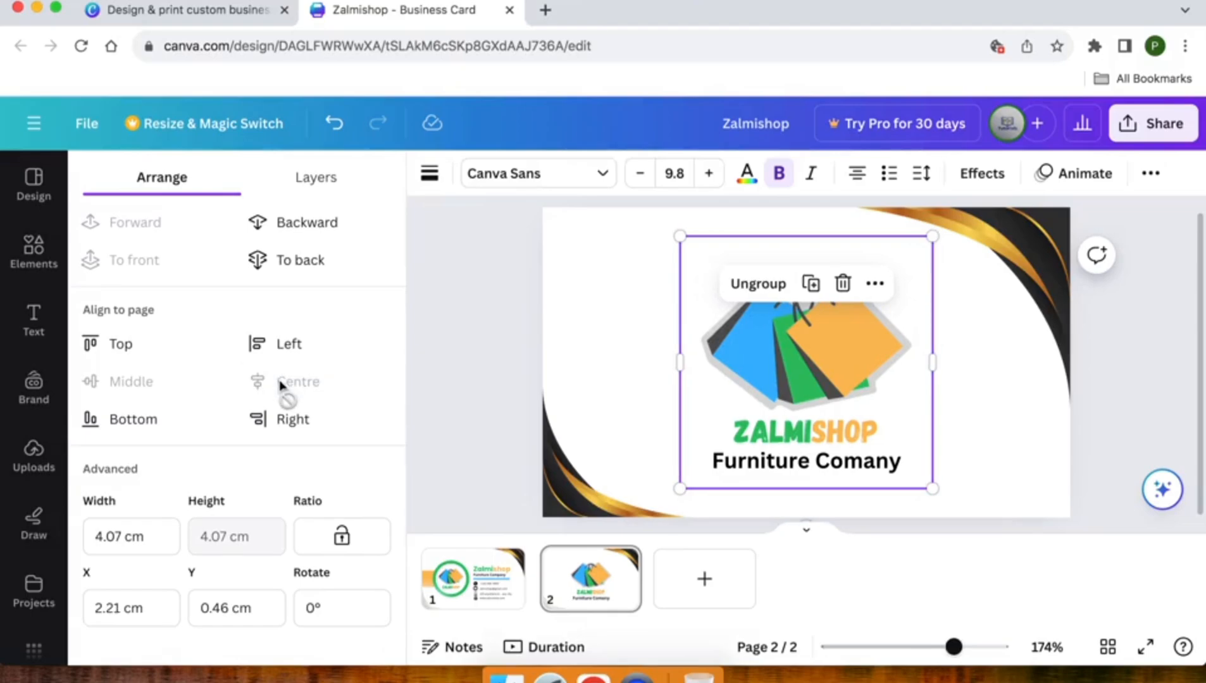
pyautogui.click(479, 342)
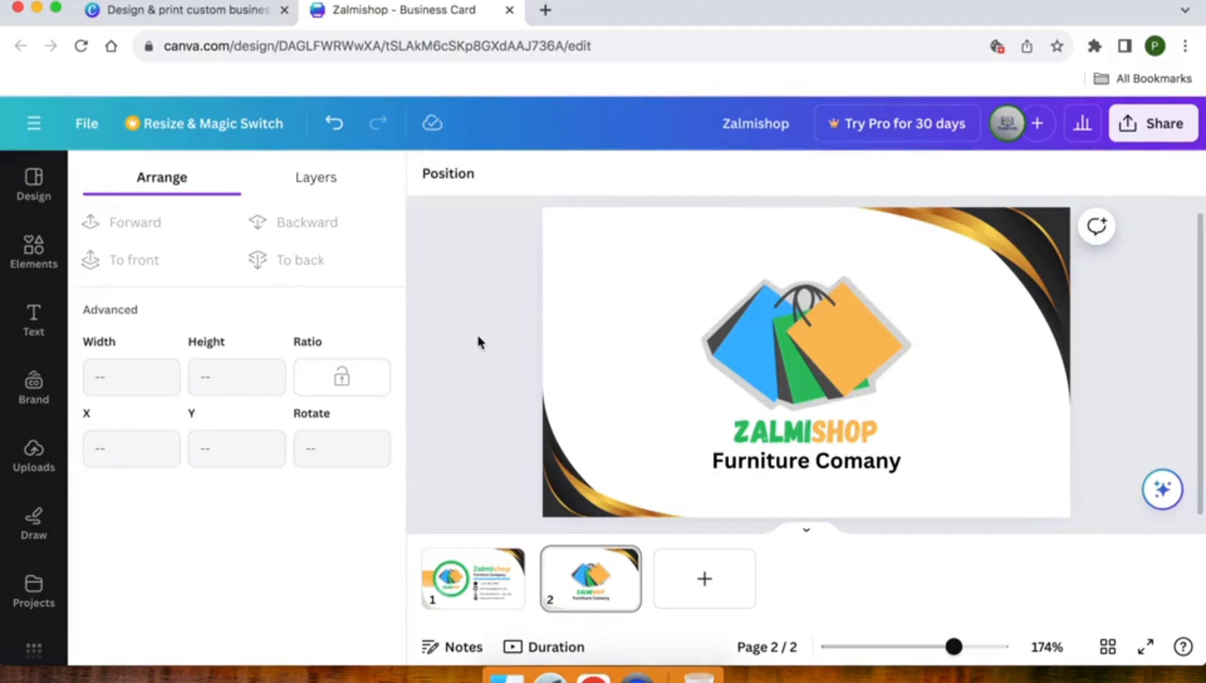
pyautogui.scroll(-1, 479, 342)
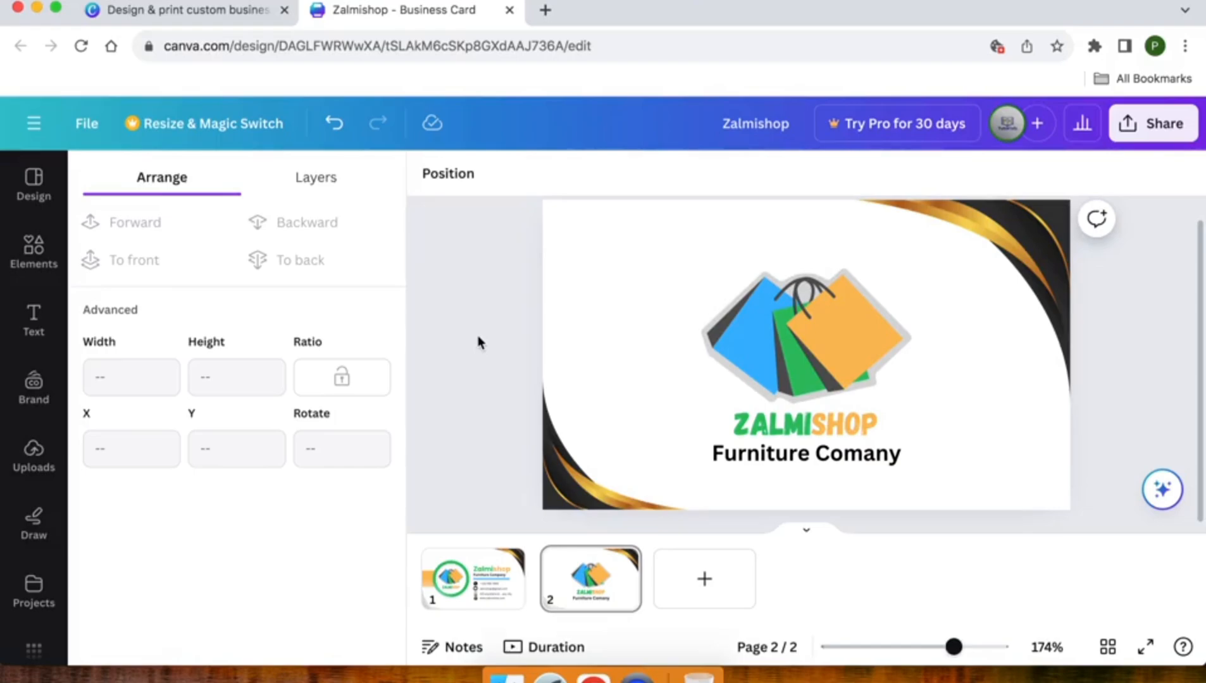
pyautogui.scroll(1, 478, 342)
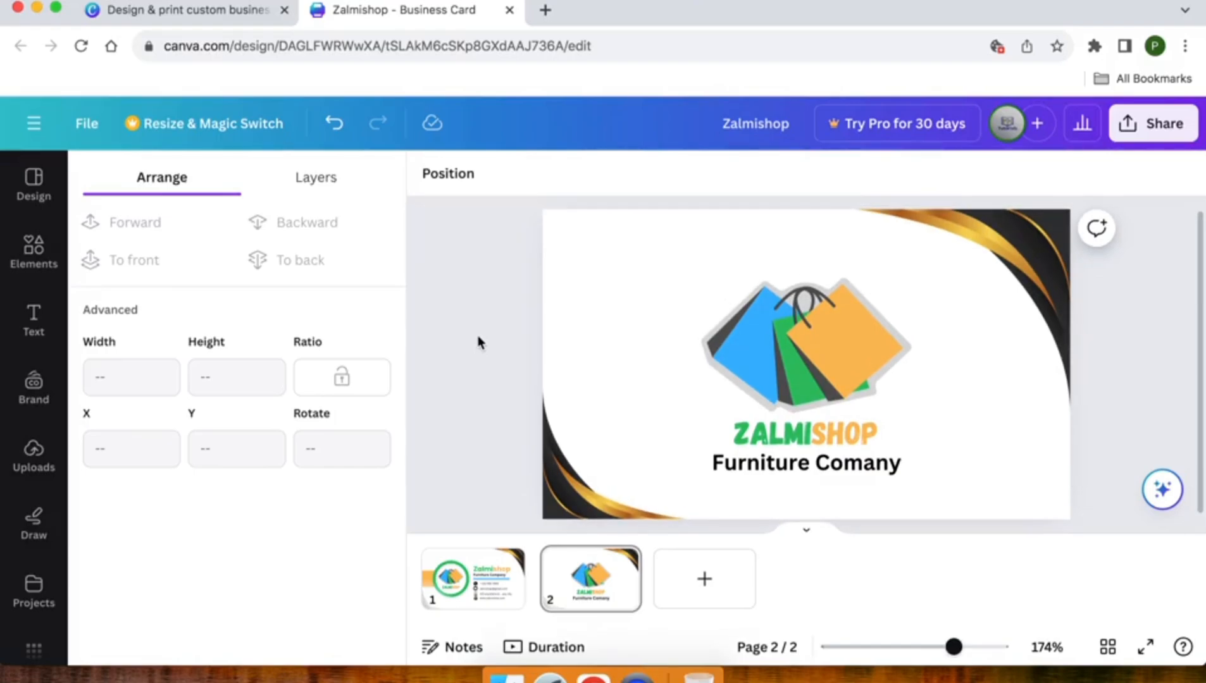
pyautogui.click(441, 581)
pyautogui.click(590, 599)
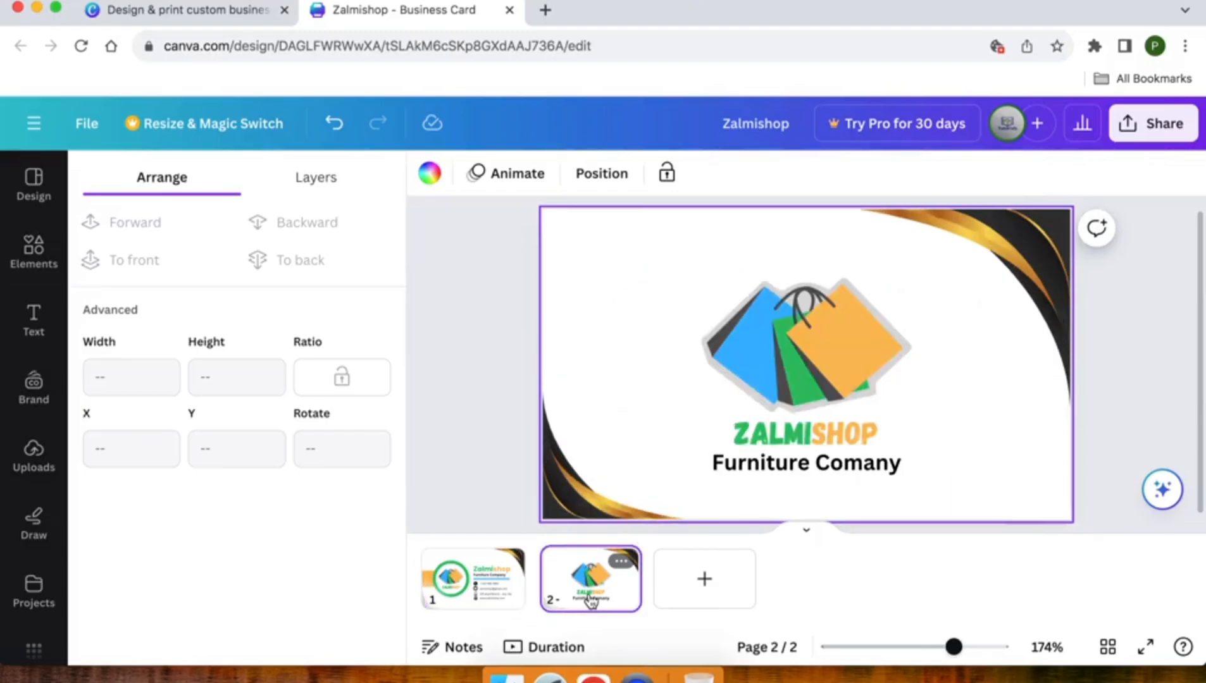
pyautogui.click(451, 577)
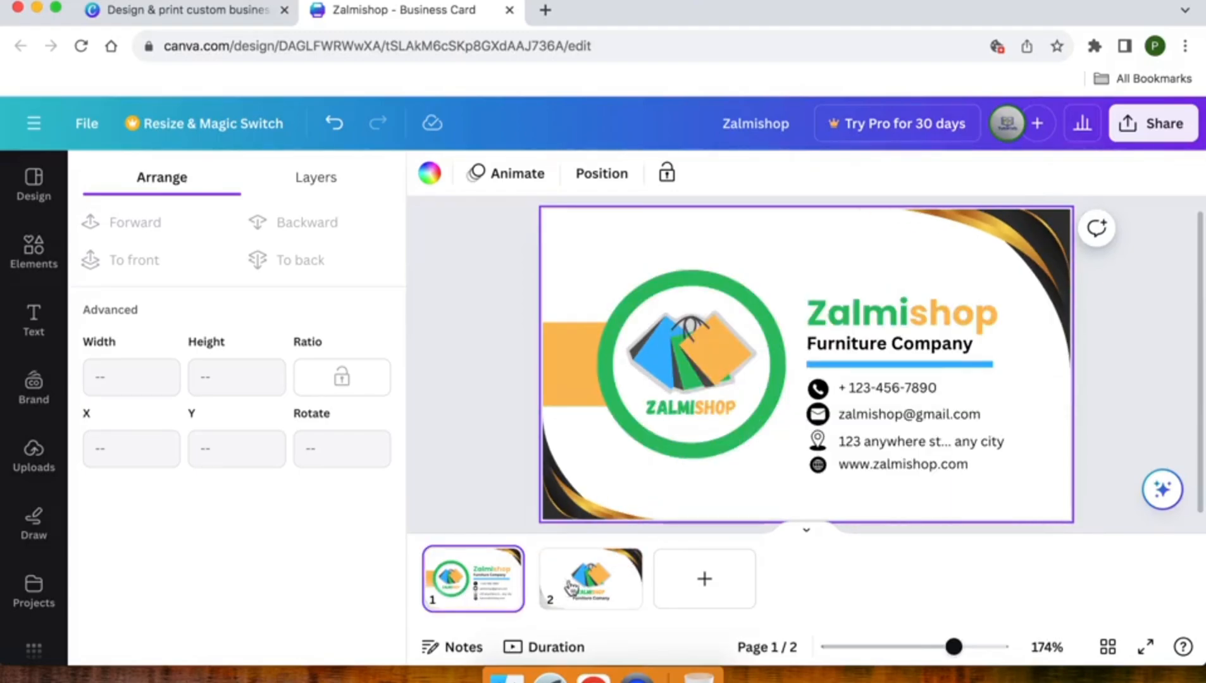
pyautogui.click(602, 582)
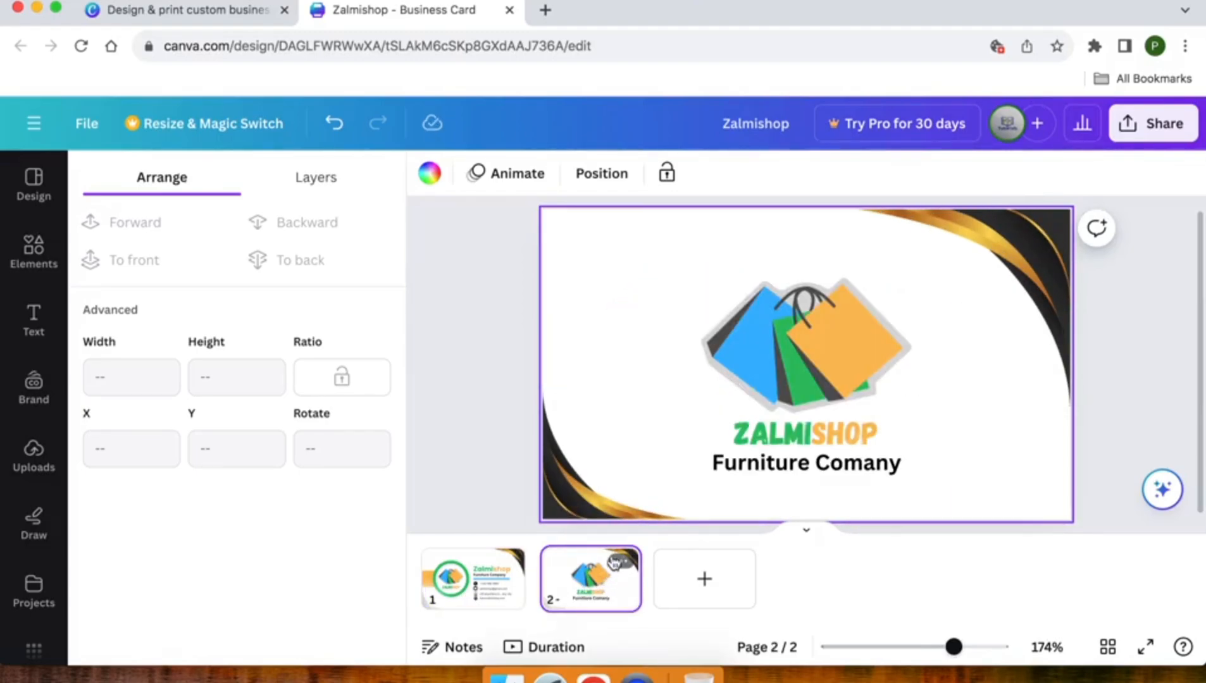
# Download both card pages as PNG files
pyautogui.click(1145, 141)
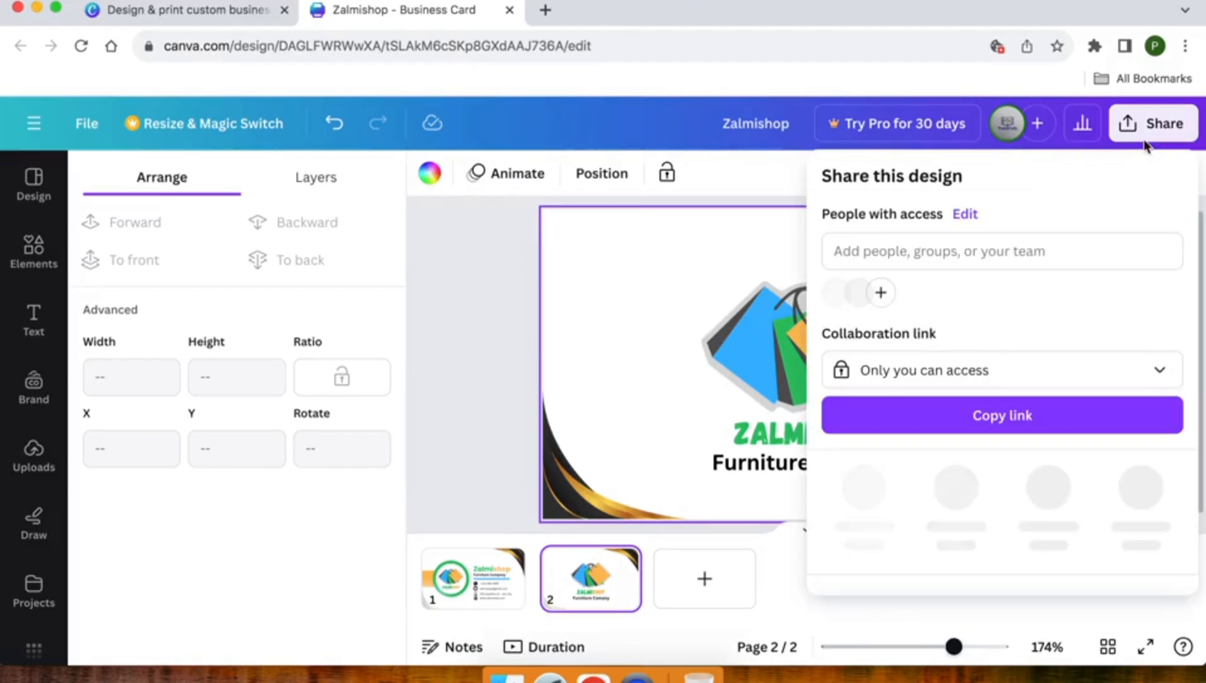
pyautogui.click(509, 303)
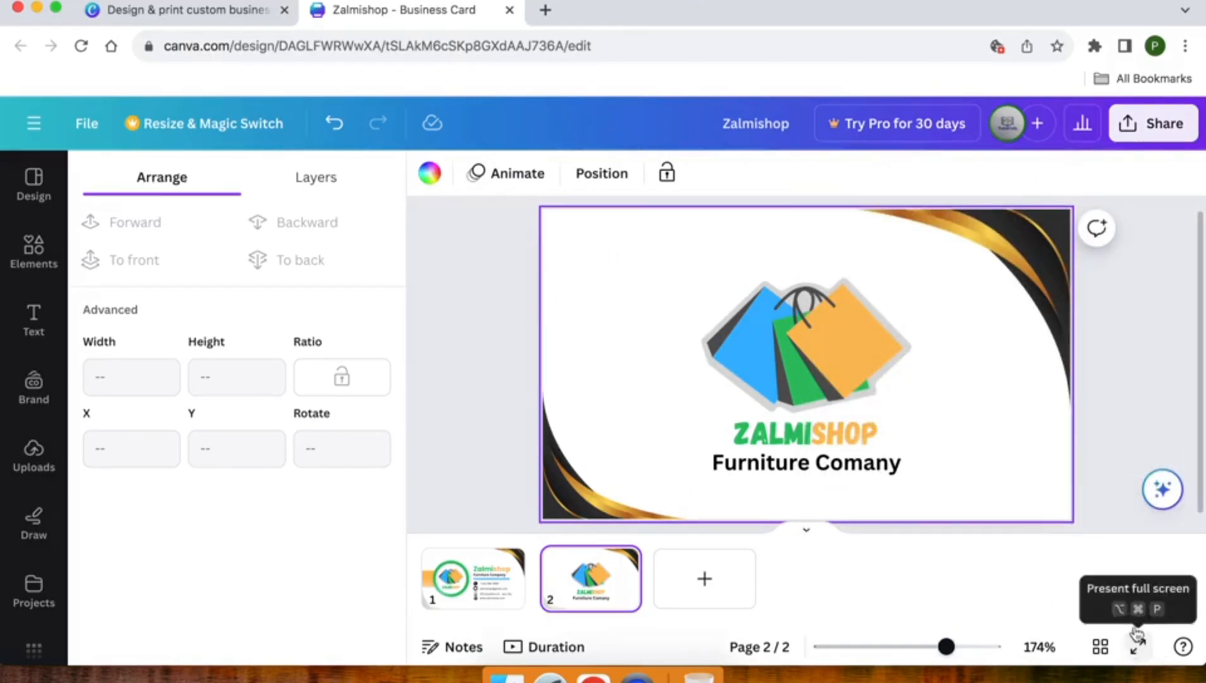
pyautogui.click(1142, 141)
pyautogui.scroll(-2, 993, 442)
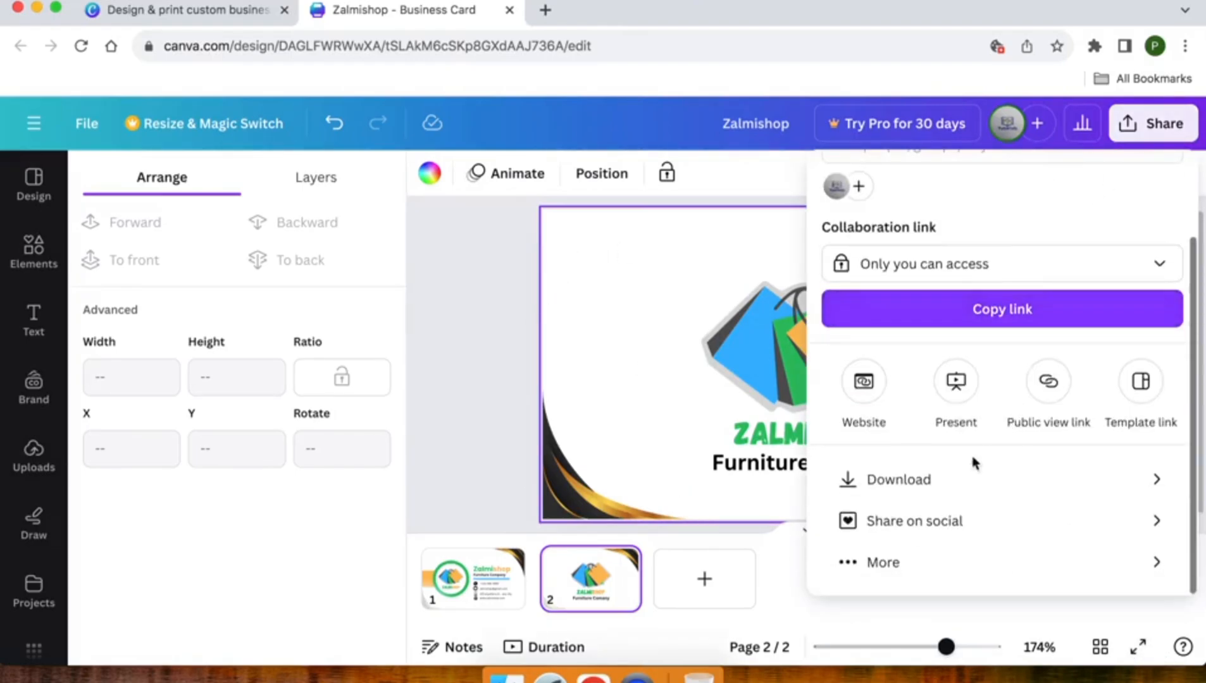
pyautogui.click(937, 479)
pyautogui.click(870, 256)
pyautogui.click(870, 256)
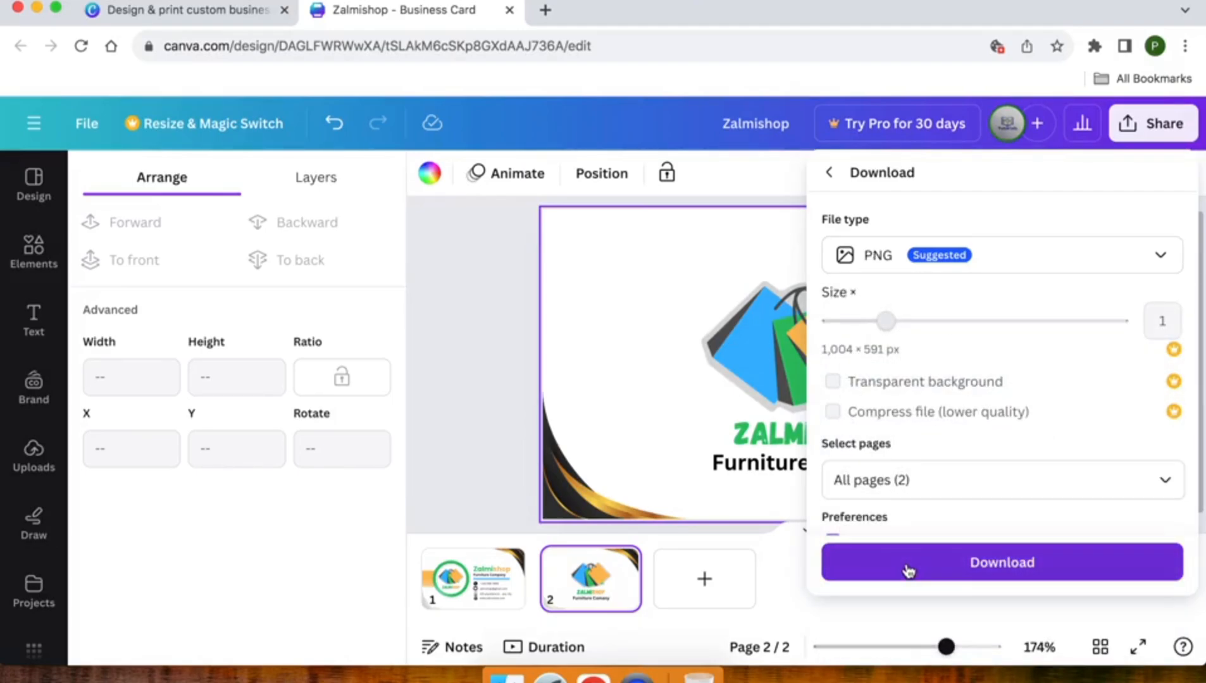
pyautogui.click(920, 471)
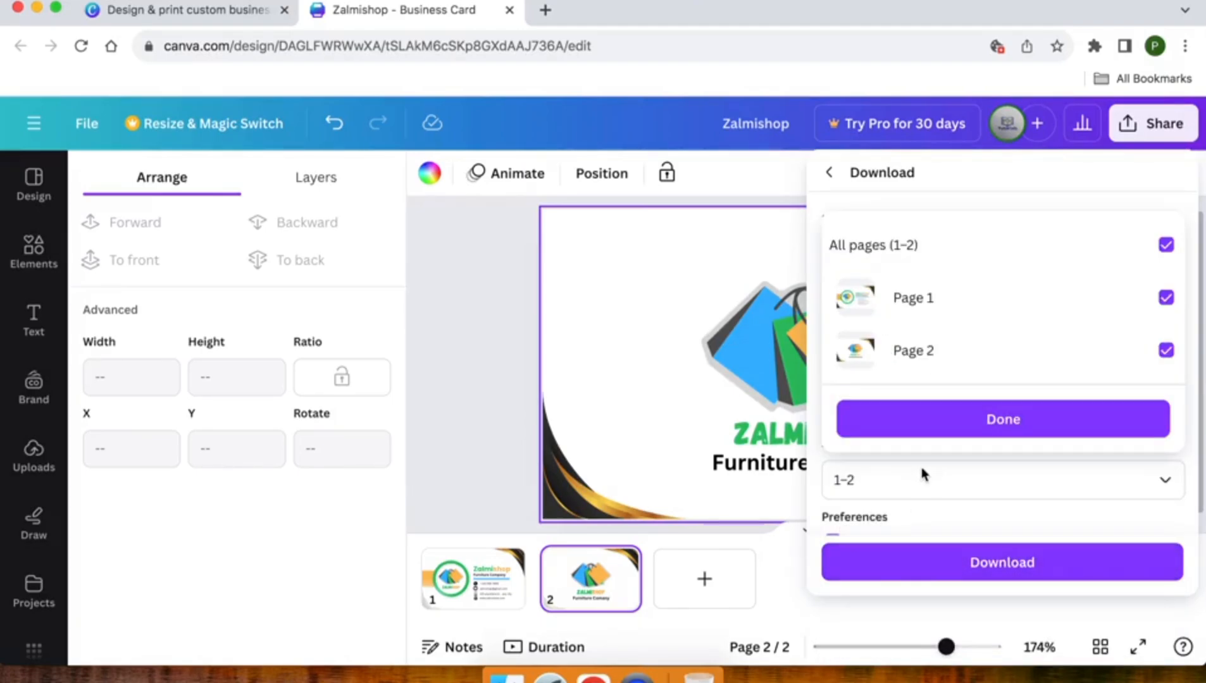
pyautogui.click(921, 469)
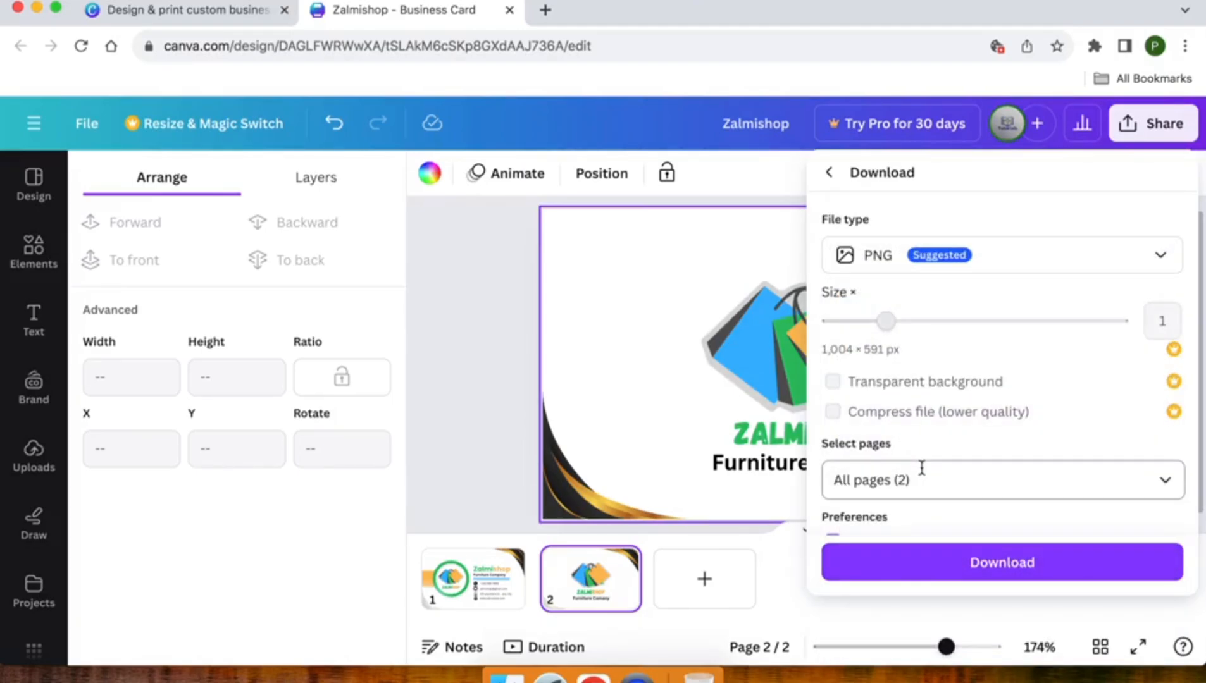
pyautogui.click(916, 565)
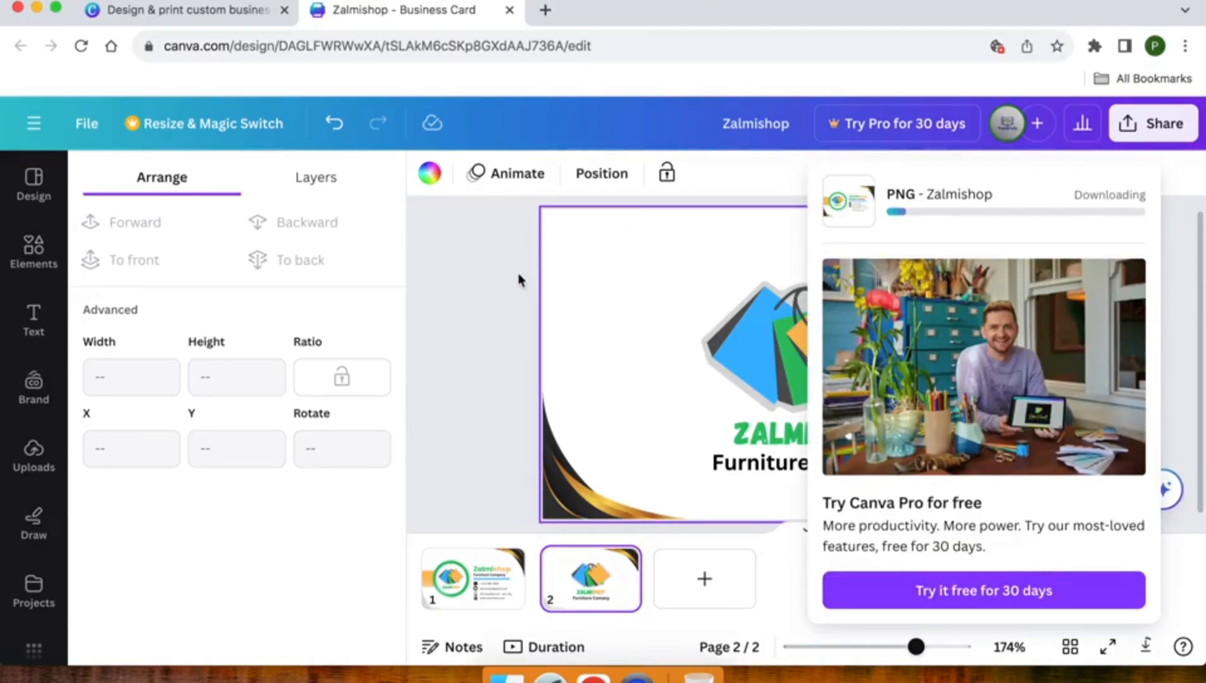
# Present the design full screen from the front and advance to the back side
pyautogui.click(519, 280)
pyautogui.click(474, 569)
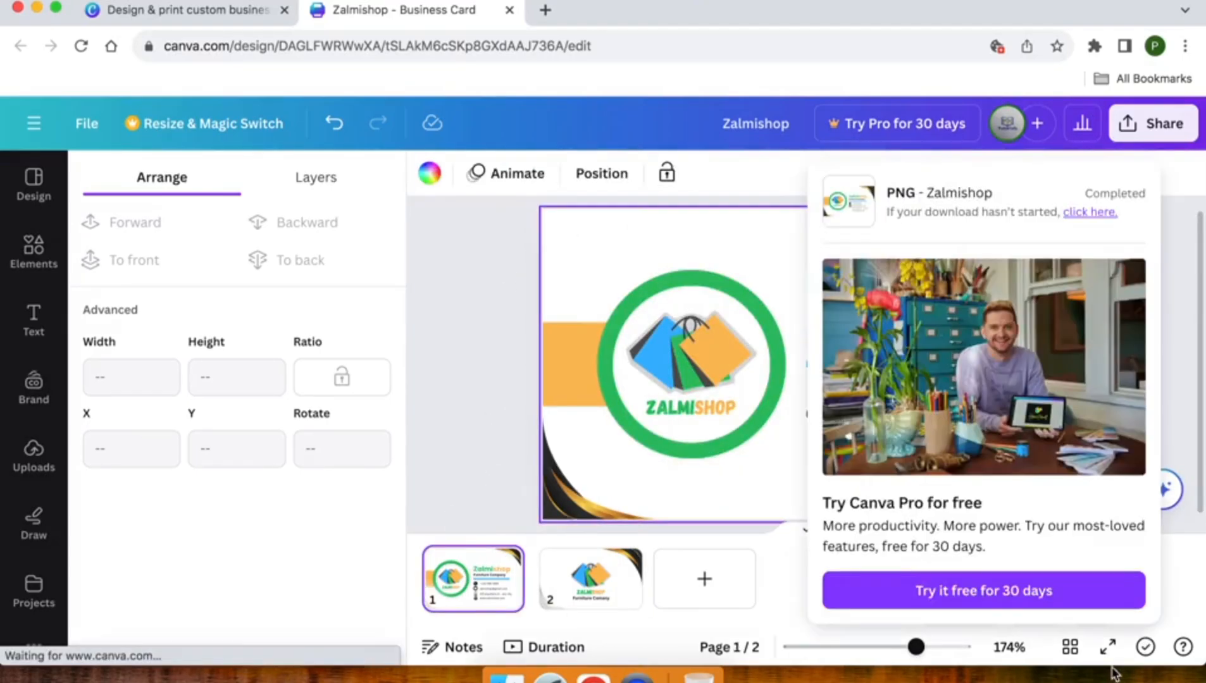
pyautogui.click(1107, 647)
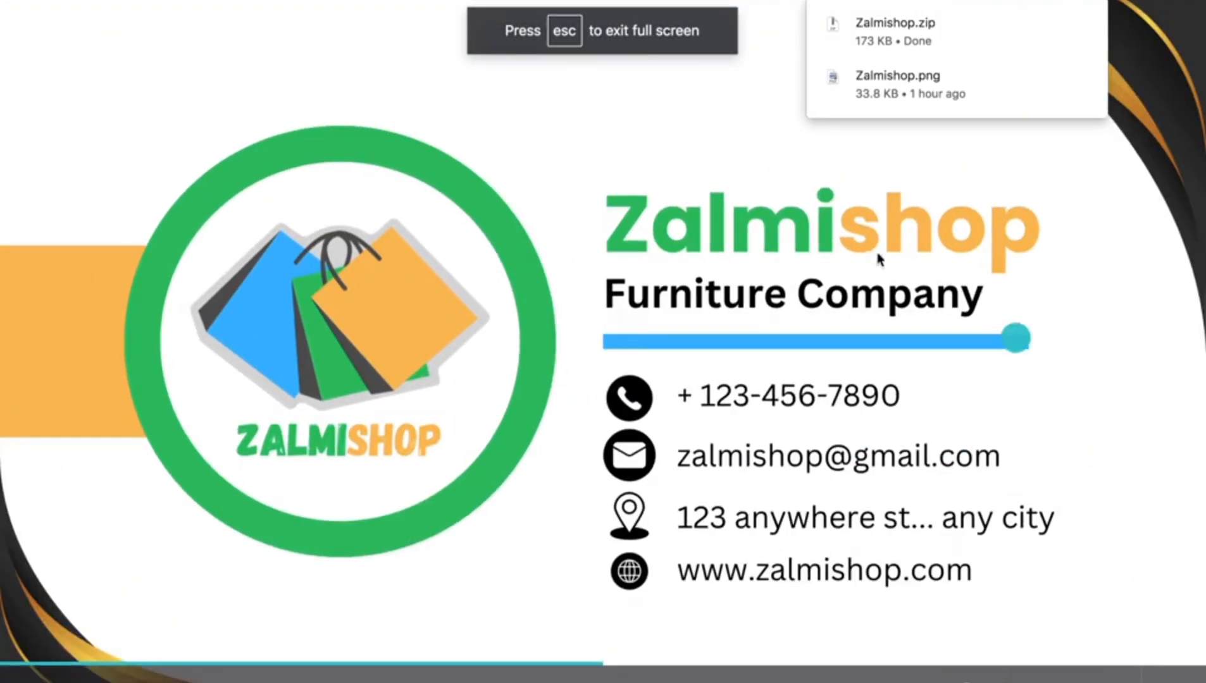
pyautogui.click(1101, 318)
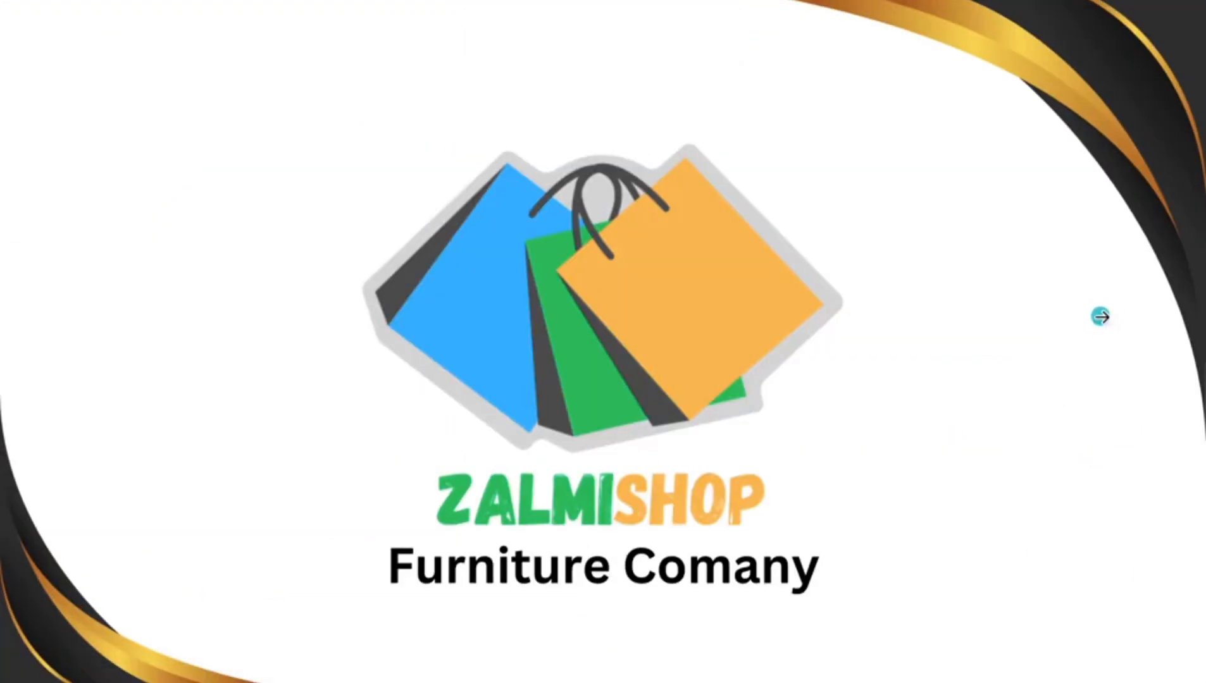